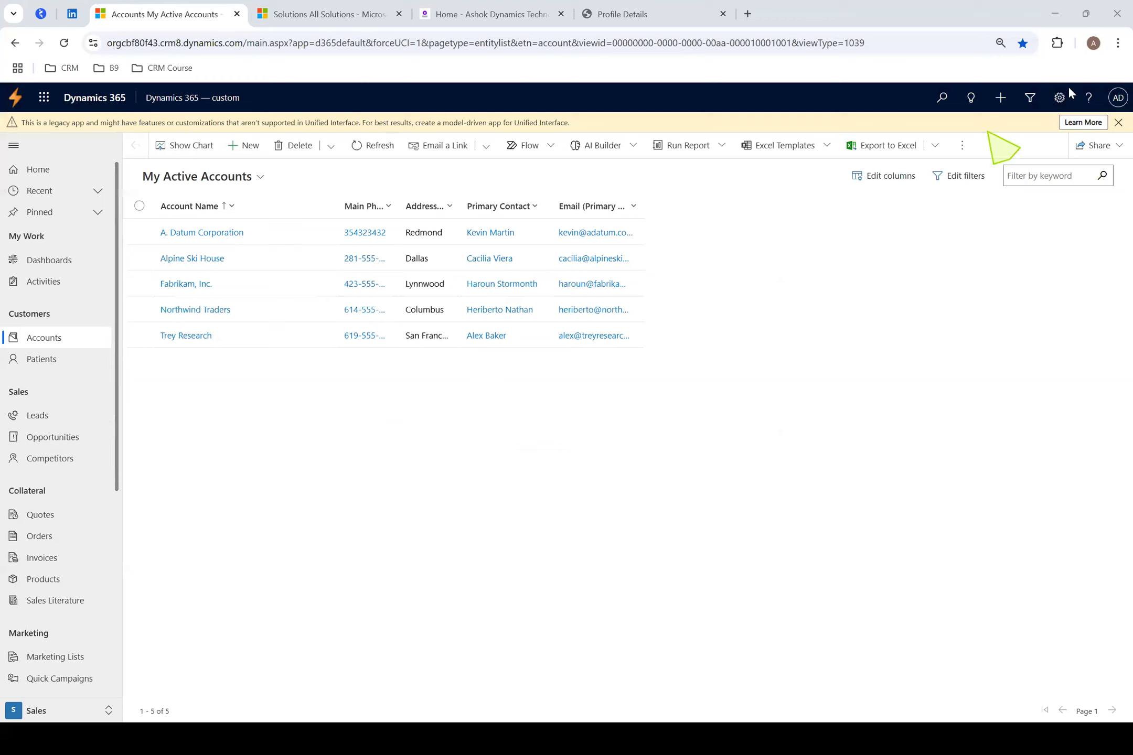
Open the Solutions list from the Dynamics 365 advanced settings
{"action": "mouse_move", "coordinate": [1068, 88]}
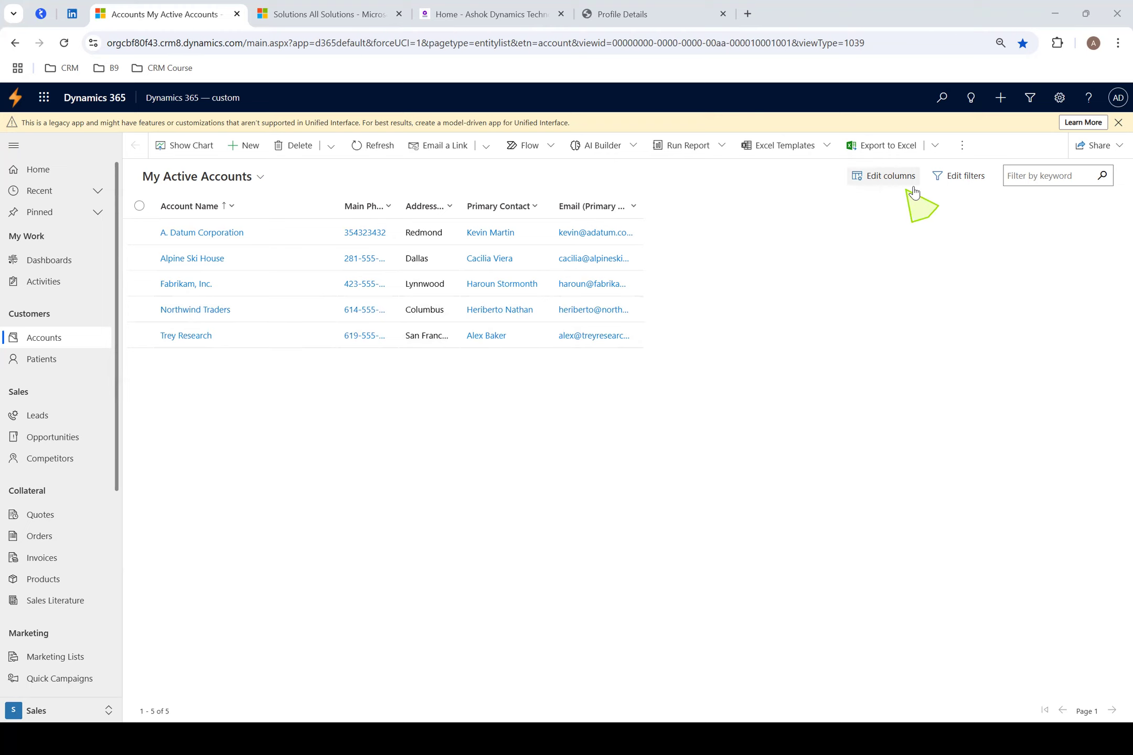
{"action": "left_click", "coordinate": [1059, 99]}
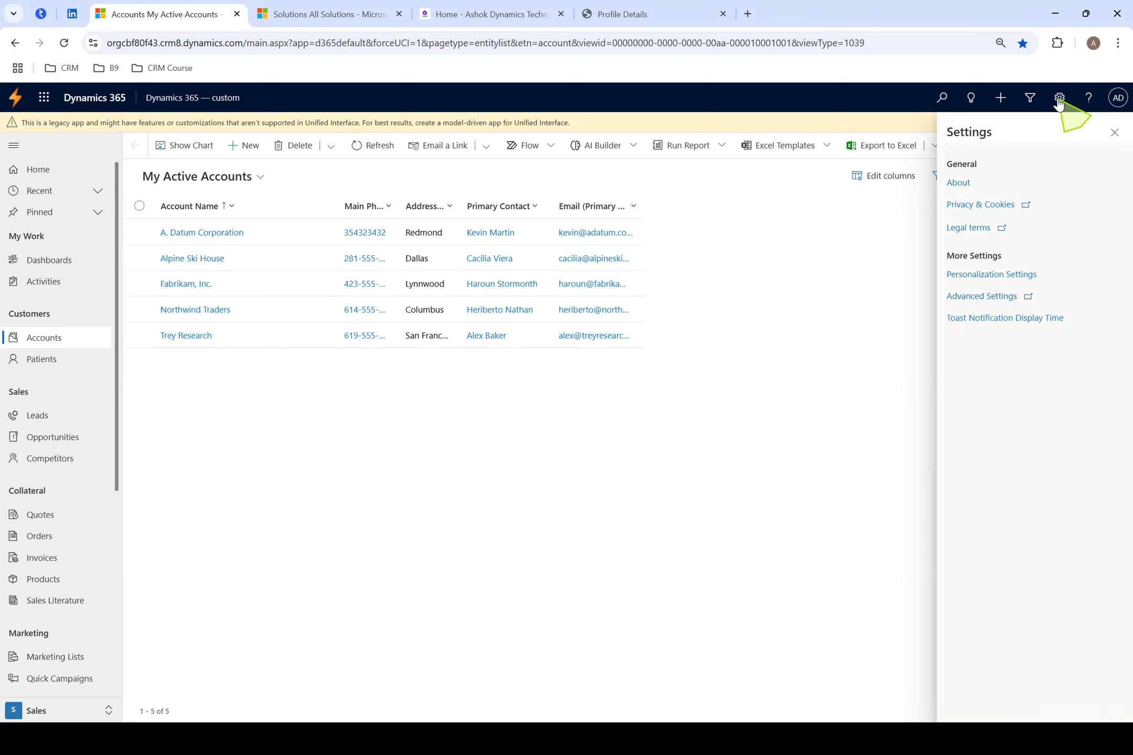
{"action": "left_click", "coordinate": [978, 297]}
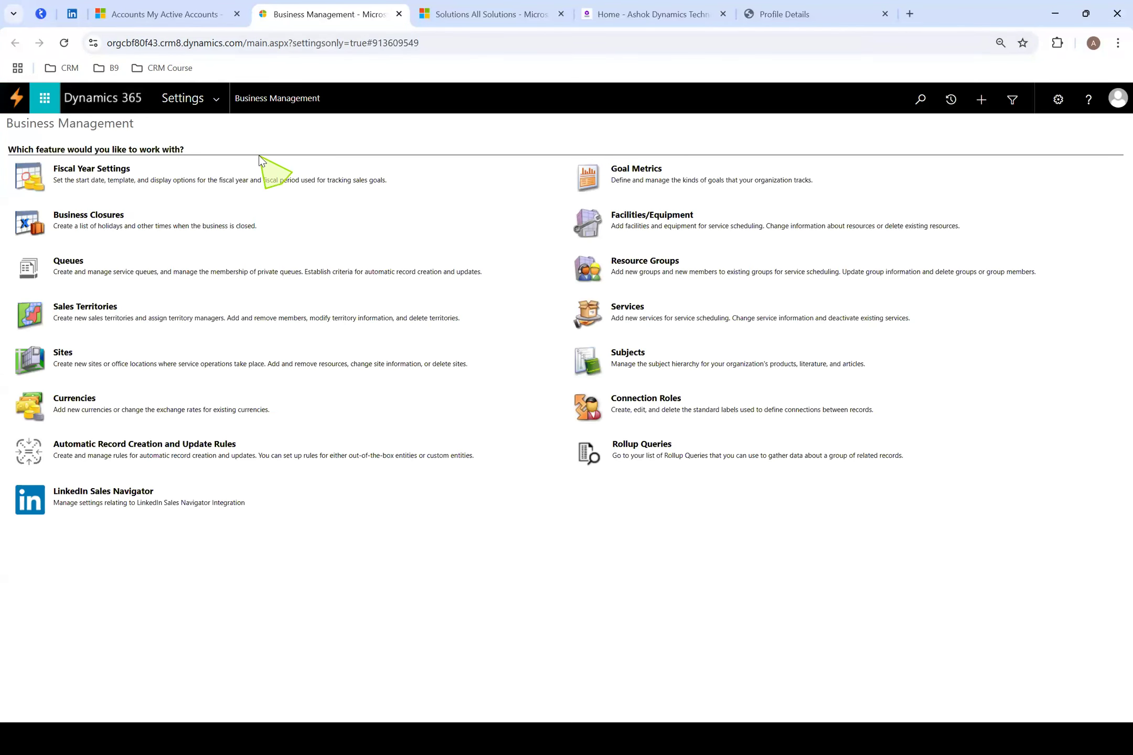
{"action": "left_click", "coordinate": [216, 103]}
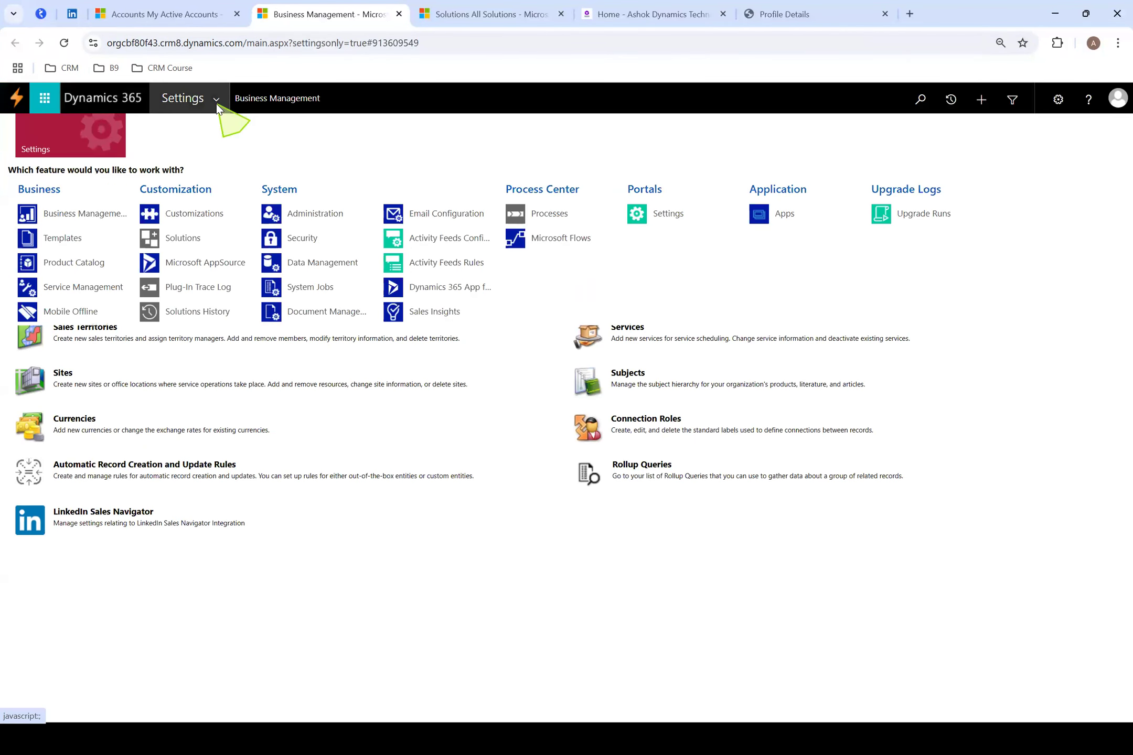
{"action": "left_click", "coordinate": [185, 245]}
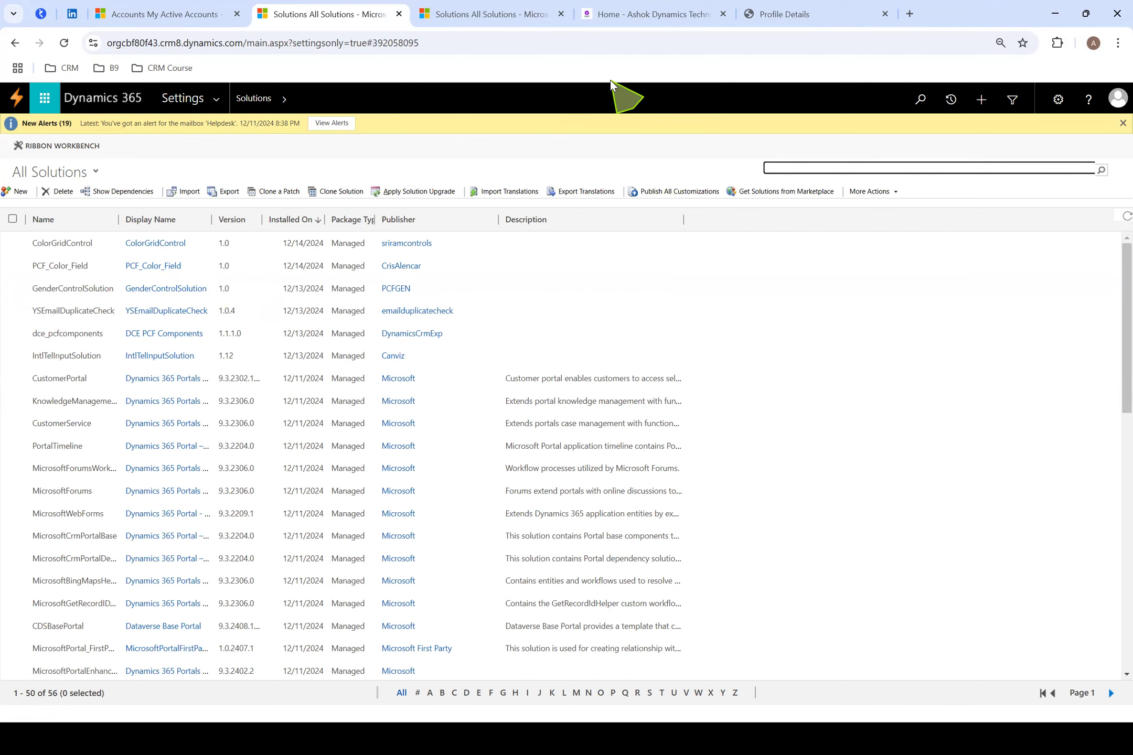
Switch to Notepad++ and write "Setup CRM system to store the Student SSC Marks" on the third line of the blank note
{"action": "key", "text": "alt+Tab"}
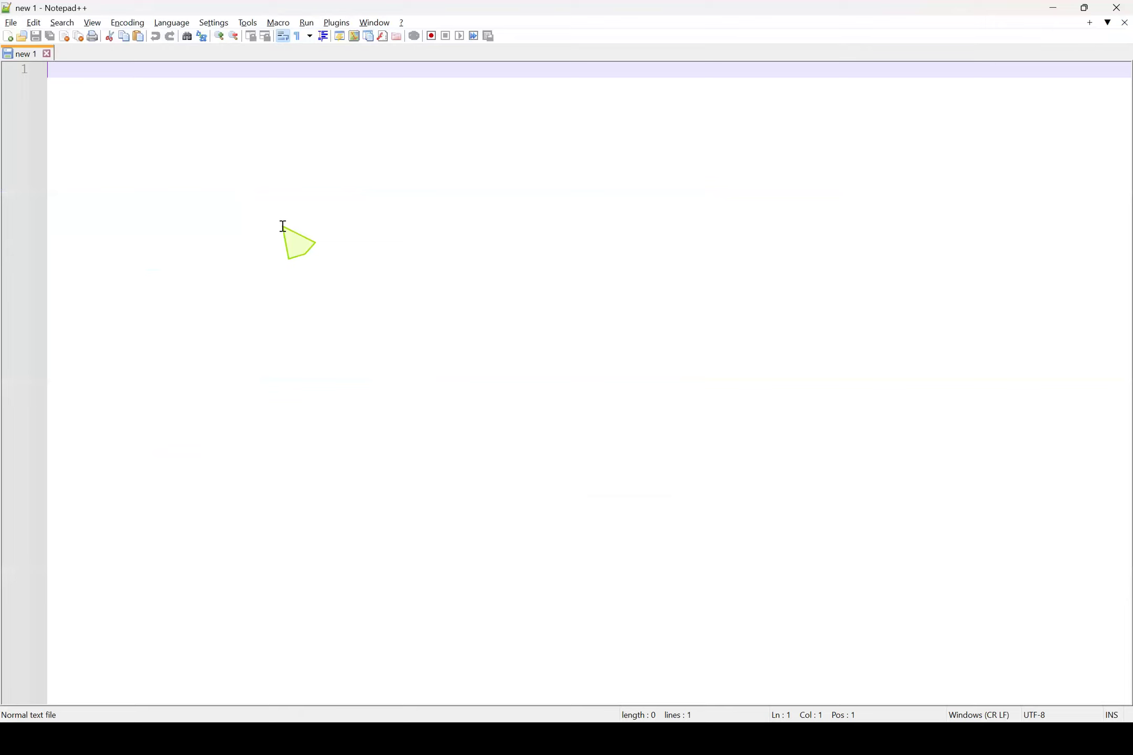
{"action": "key", "text": "Return"}
{"action": "key", "text": "Return"}
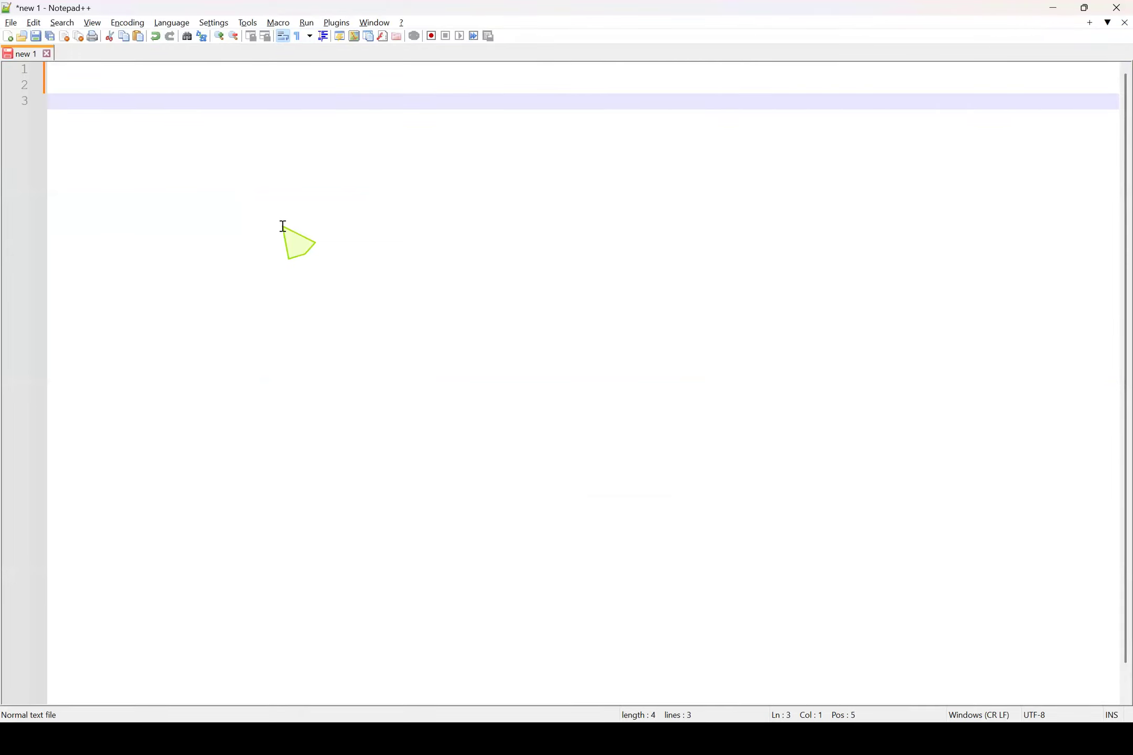
{"action": "type", "text": "Setup CRM system to store the "}
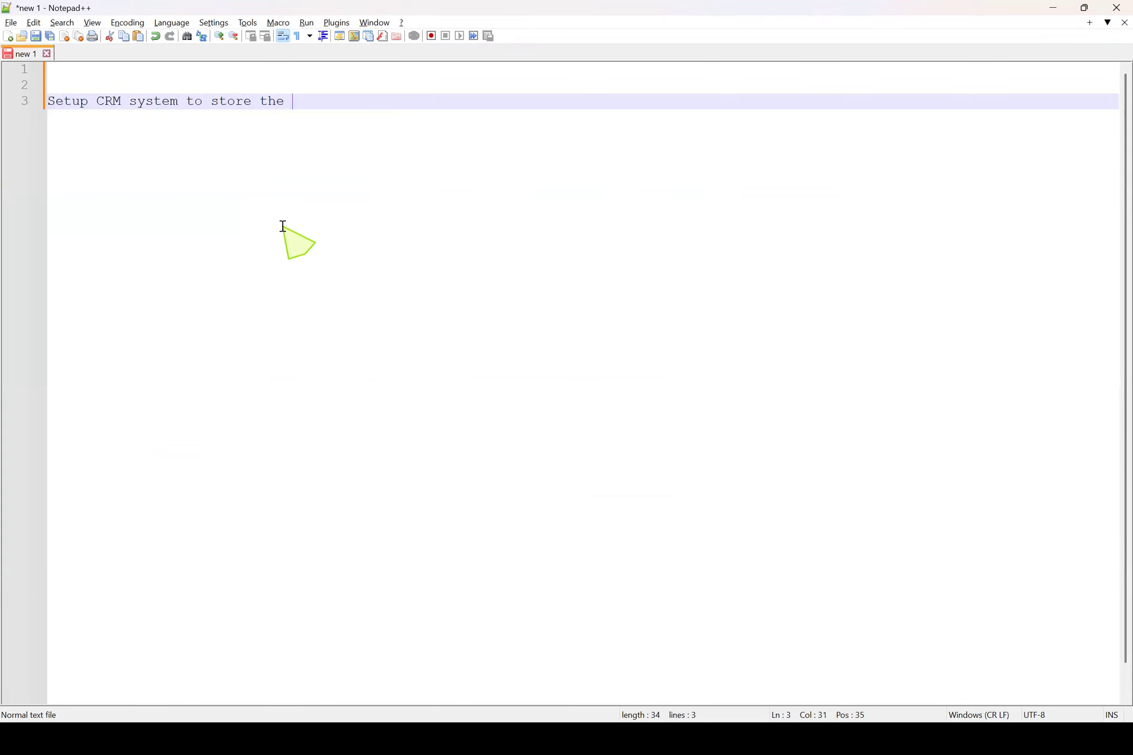
{"action": "type", "text": "Student SSC Mark"}
{"action": "type", "text": "s"}
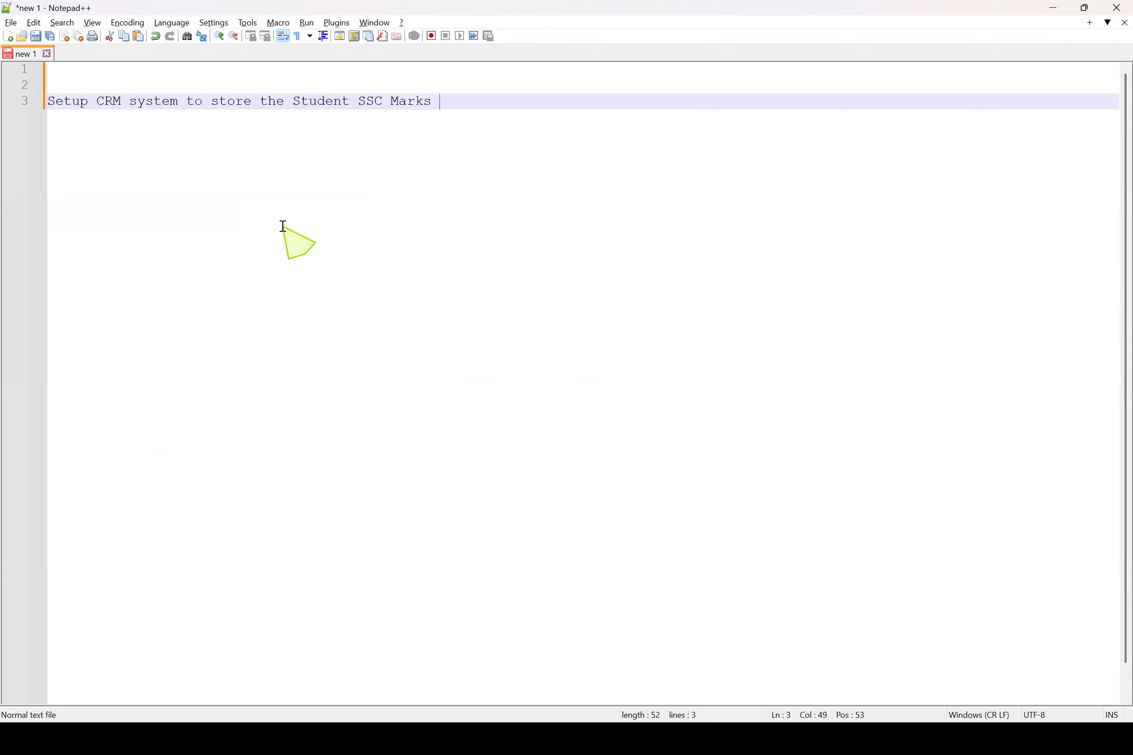
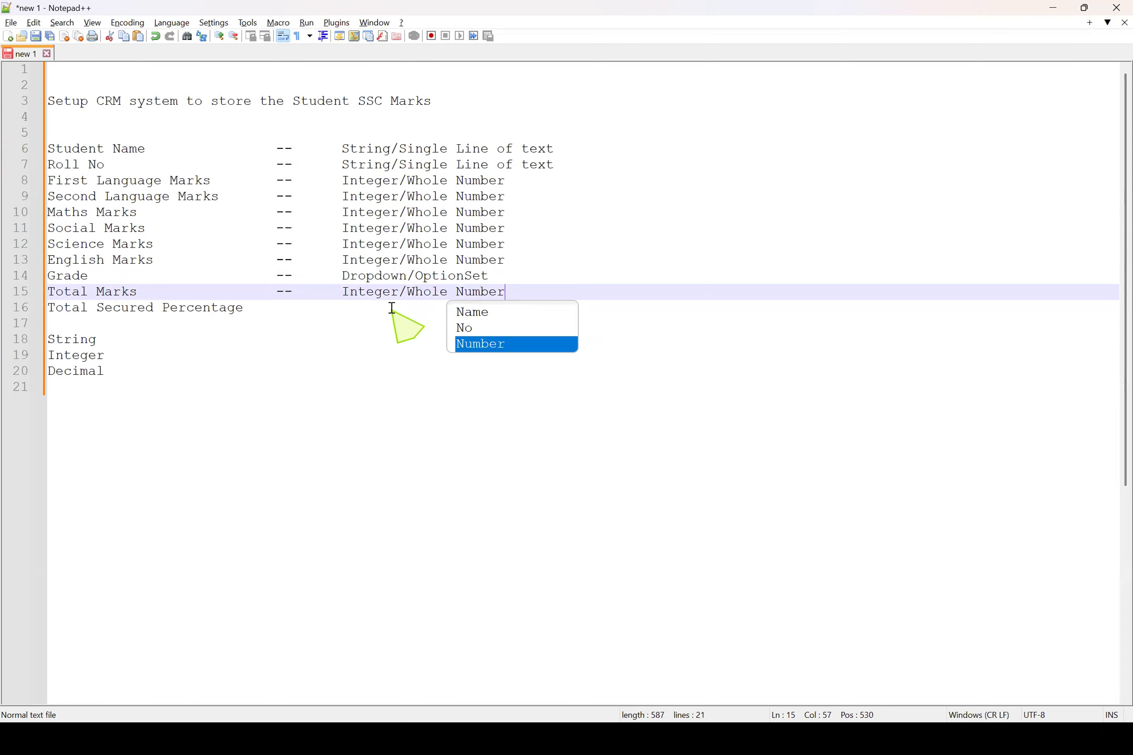
Add "--" and the data type "Integer/Whole Number" to the Total Secured Percentage line
{"action": "left_click", "coordinate": [309, 313]}
{"action": "key", "text": "Tab"}
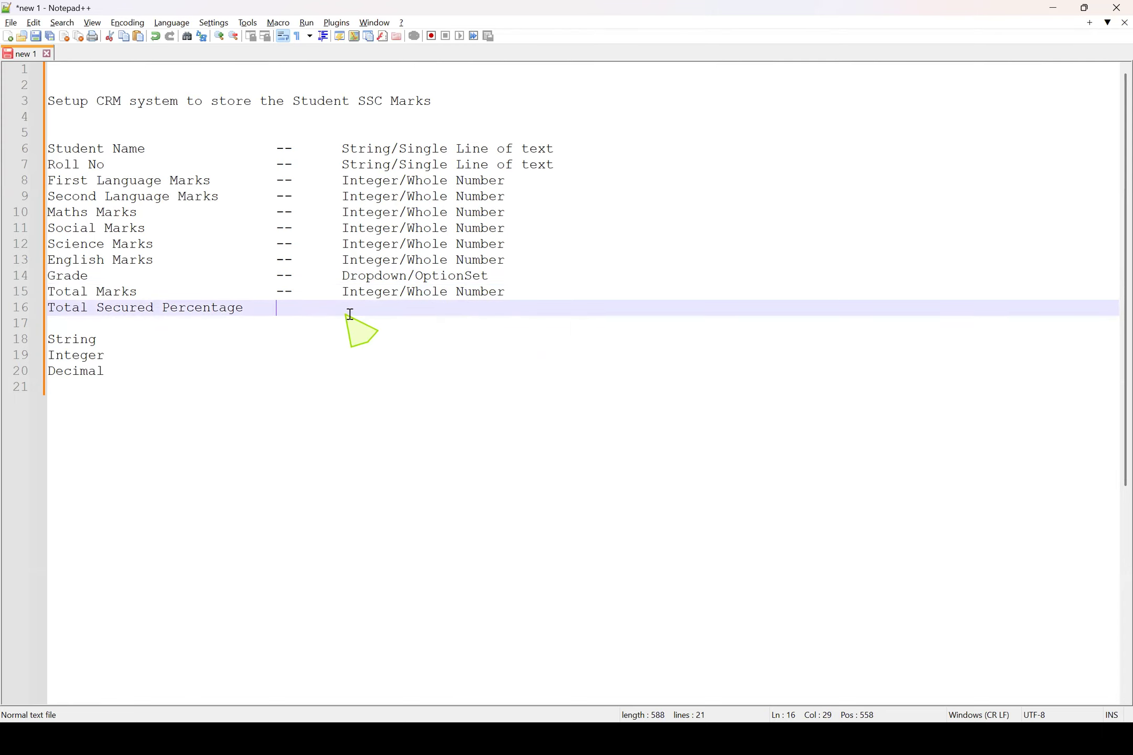
{"action": "type", "text": "--"}
{"action": "type", "text": "Integer/Whole Number"}
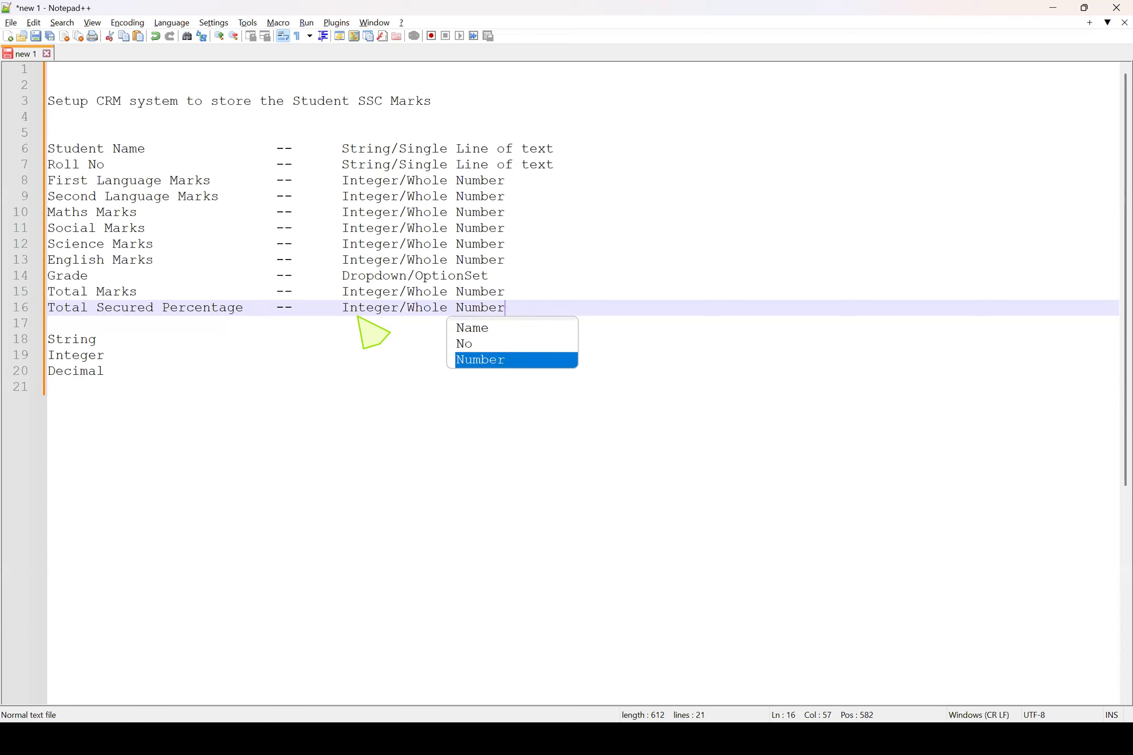
{"action": "left_click", "coordinate": [359, 313]}
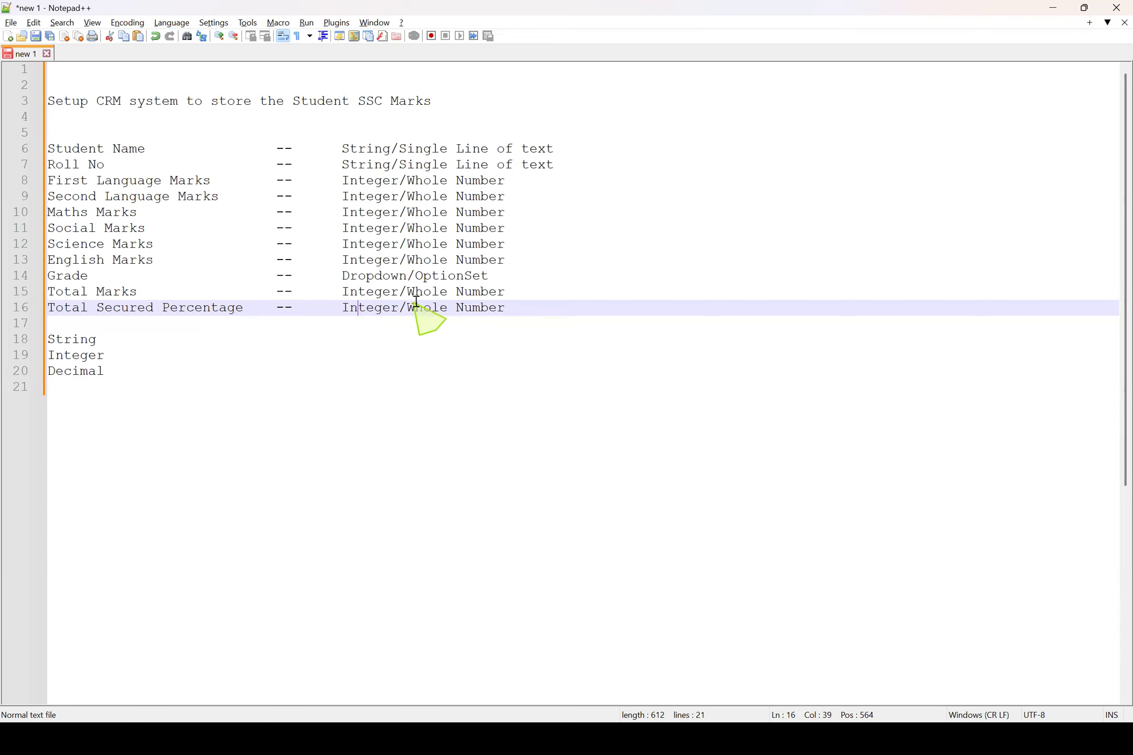
Extend the Integer entry in the data type list below the fields to read "Integer/whole number"
{"action": "left_click_drag", "start_coordinate": [107, 372], "coordinate": [28, 371]}
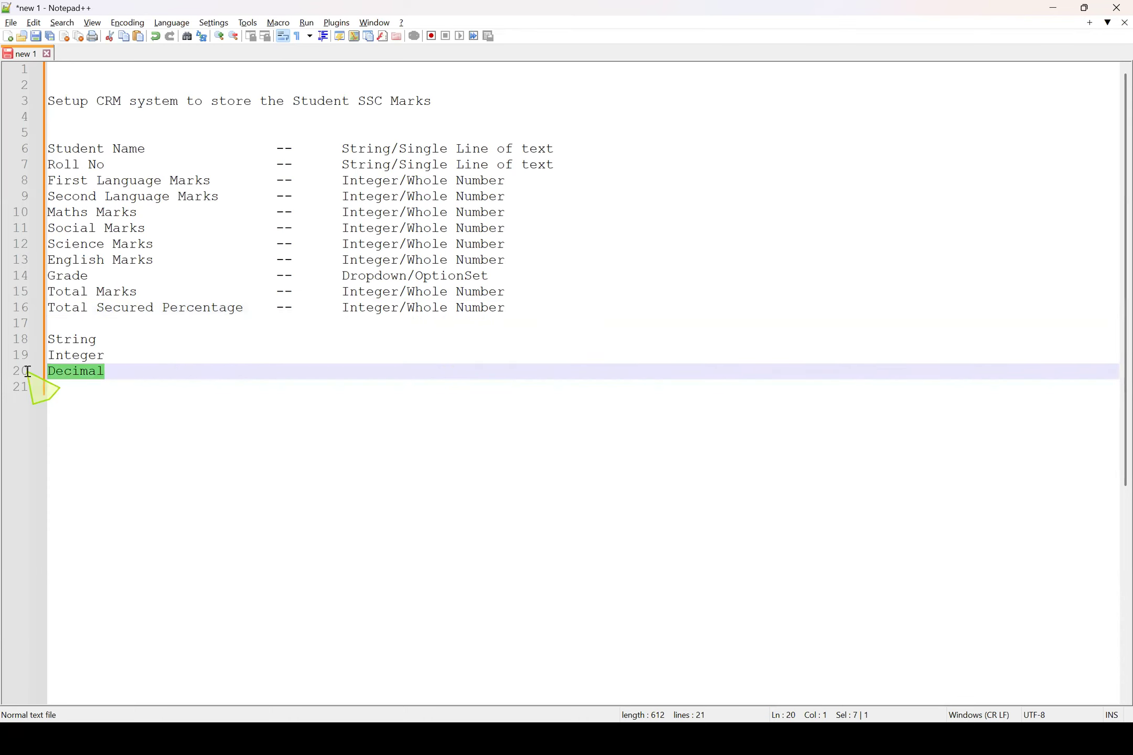
{"action": "left_click", "coordinate": [133, 358]}
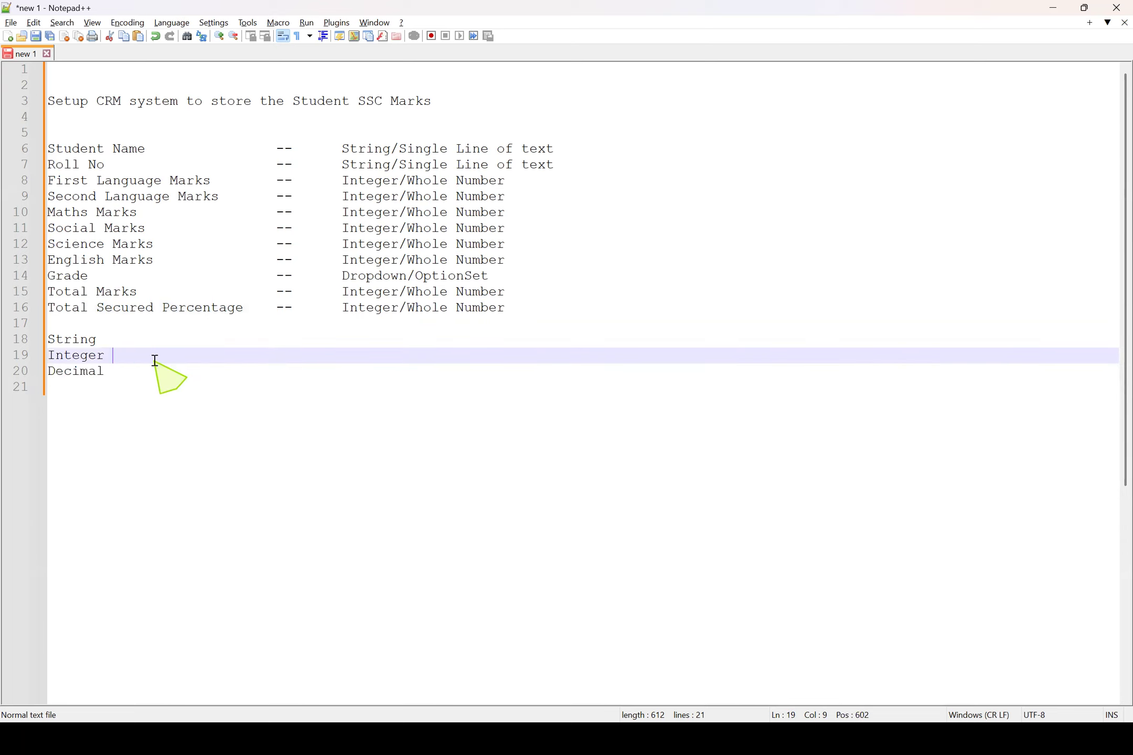
{"action": "type", "text": "/whole number"}
{"action": "left_click_drag", "start_coordinate": [107, 372], "coordinate": [12, 376]}
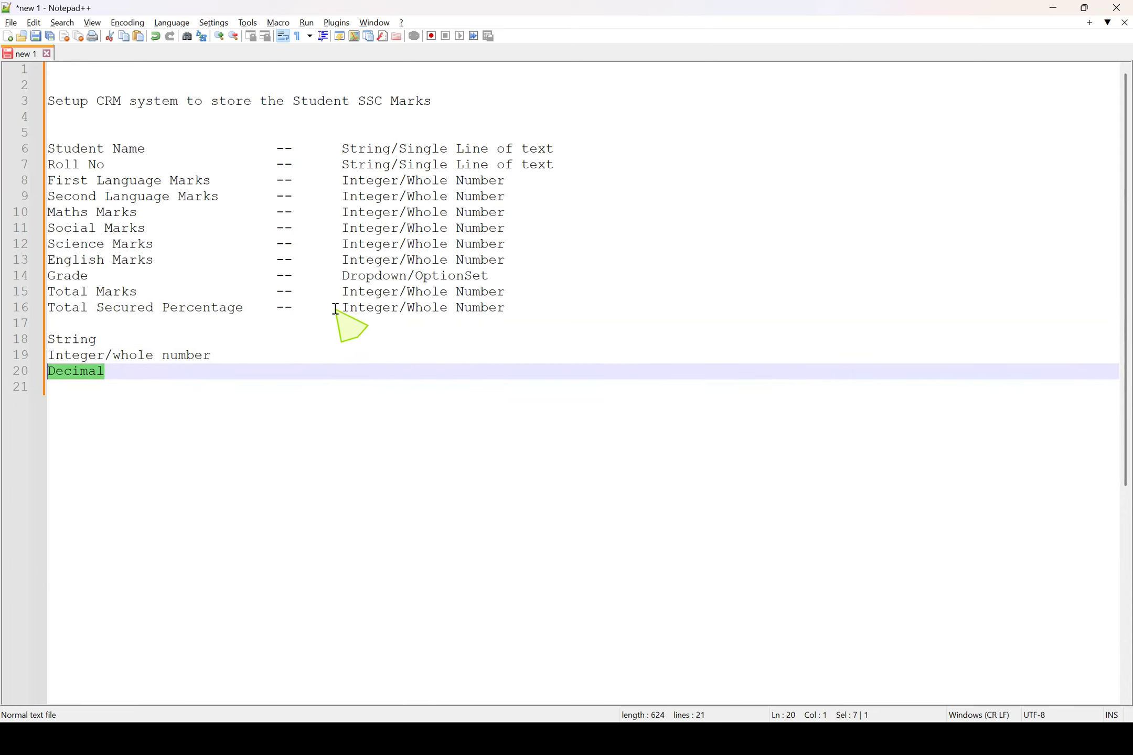
{"action": "left_click_drag", "start_coordinate": [341, 307], "coordinate": [553, 308]}
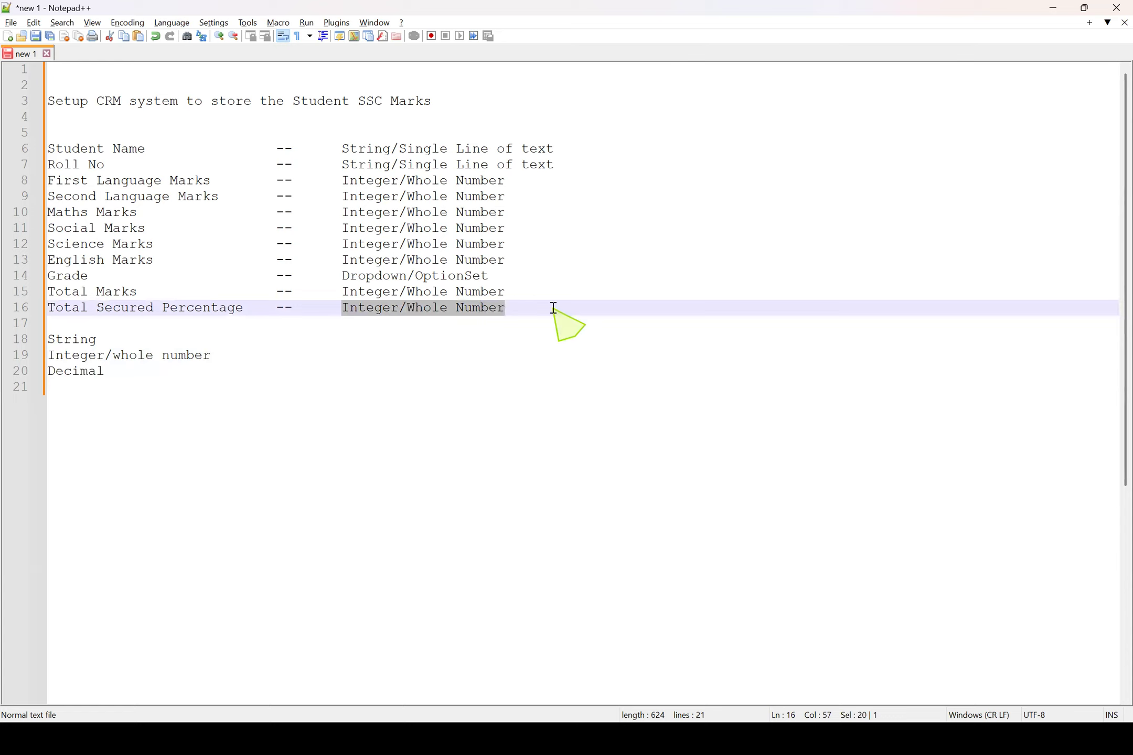
{"action": "left_click", "coordinate": [415, 276]}
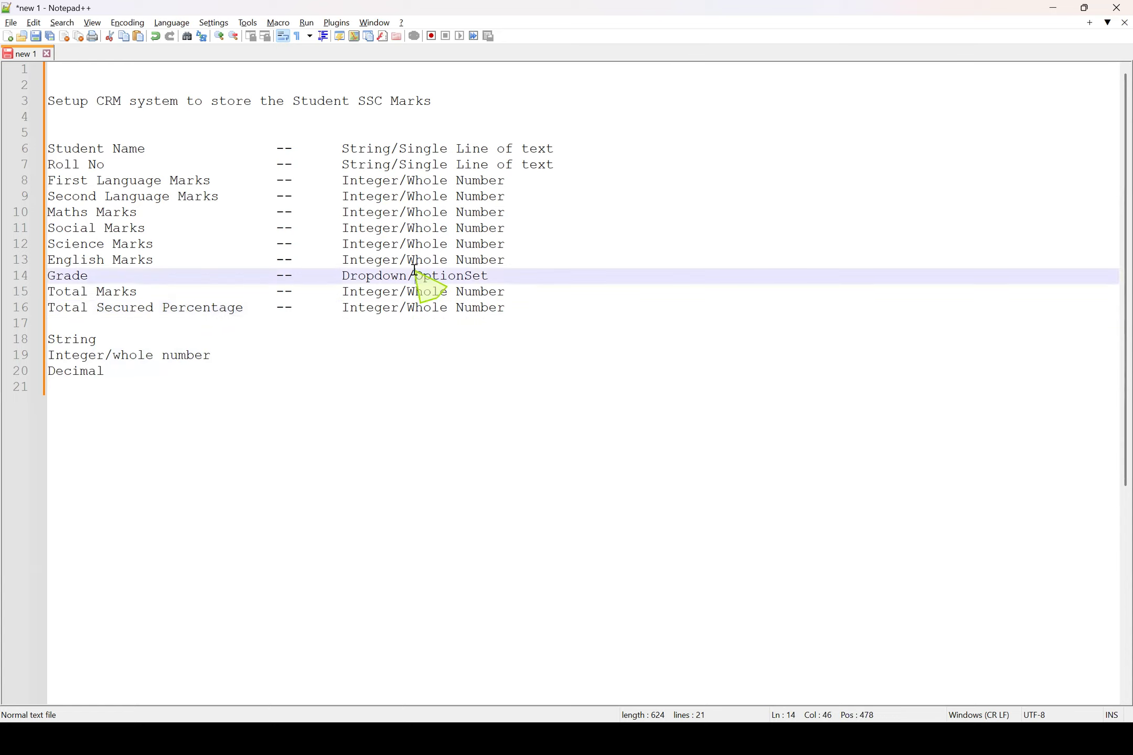
{"action": "left_click_drag", "start_coordinate": [61, 182], "coordinate": [305, 210]}
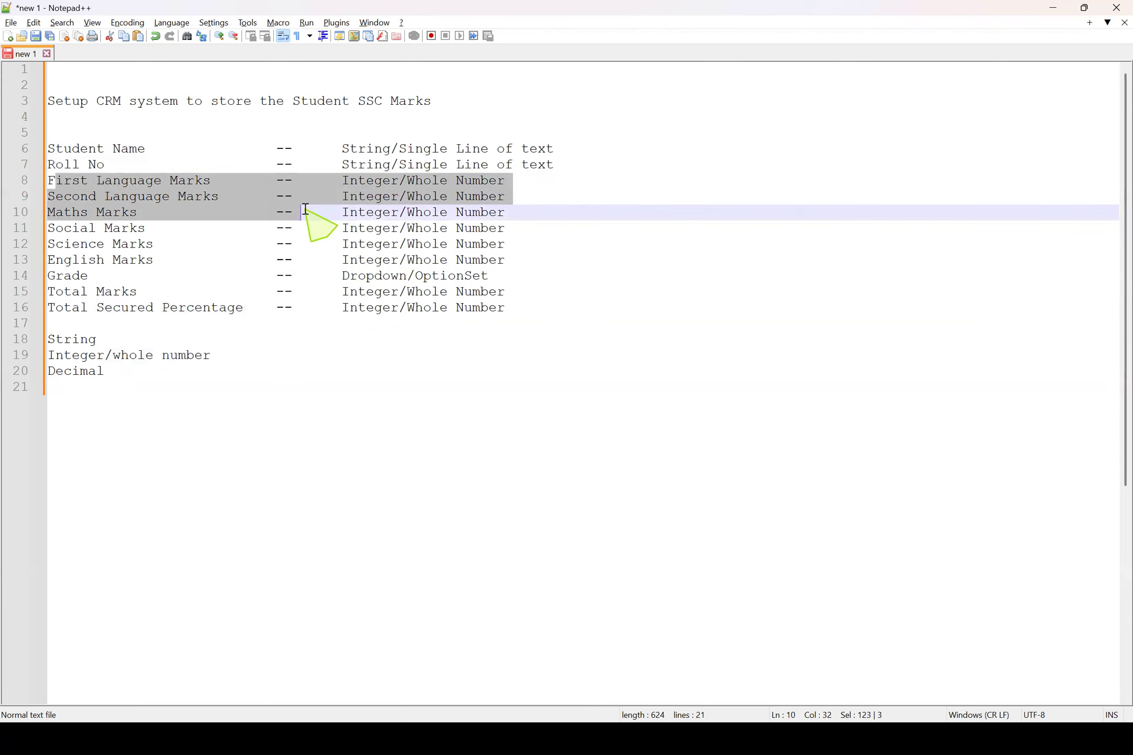
{"action": "left_click", "coordinate": [424, 212]}
{"action": "left_click_drag", "start_coordinate": [326, 180], "coordinate": [523, 186]}
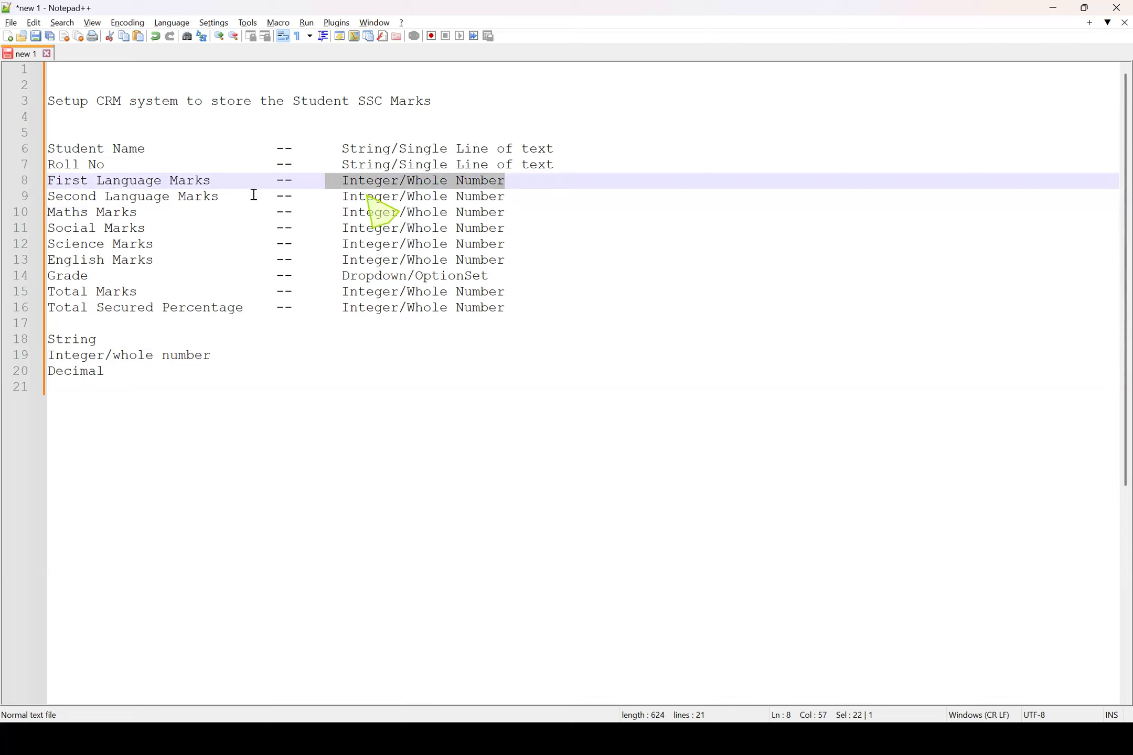
Append the example value 75.5 after the data type on the First Language Marks line
{"action": "left_click", "coordinate": [612, 183]}
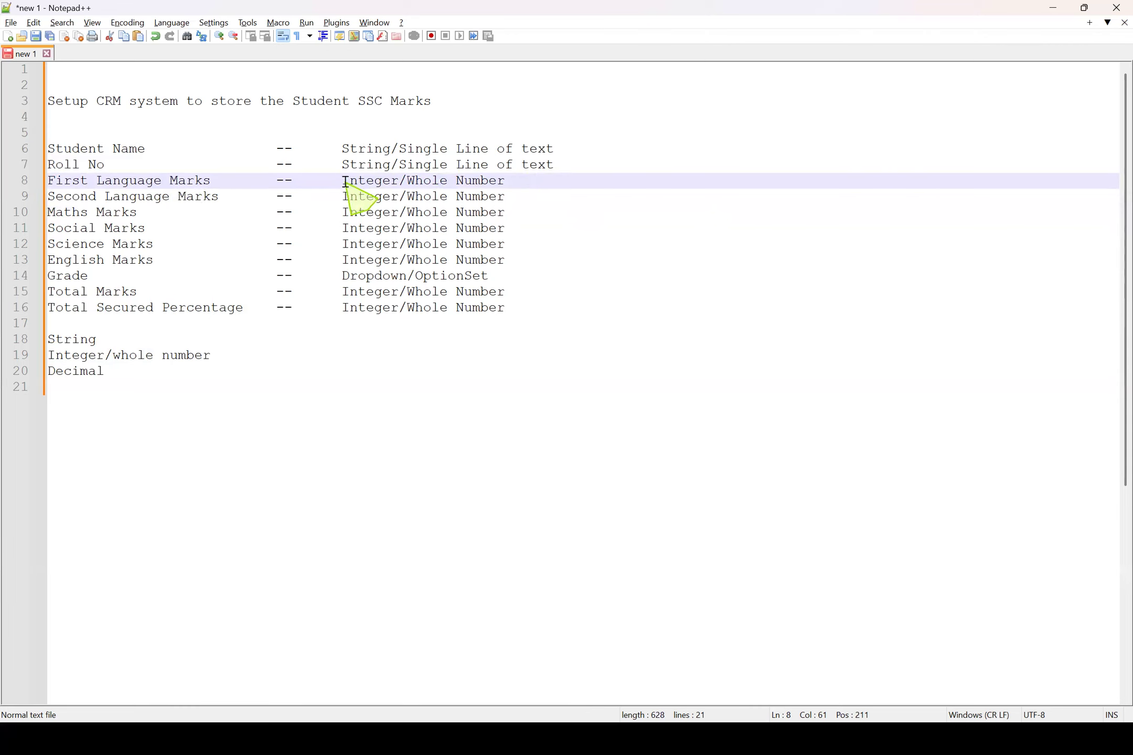
{"action": "left_click_drag", "start_coordinate": [343, 184], "coordinate": [553, 184]}
{"action": "left_click", "coordinate": [368, 196]}
{"action": "left_click", "coordinate": [606, 182]}
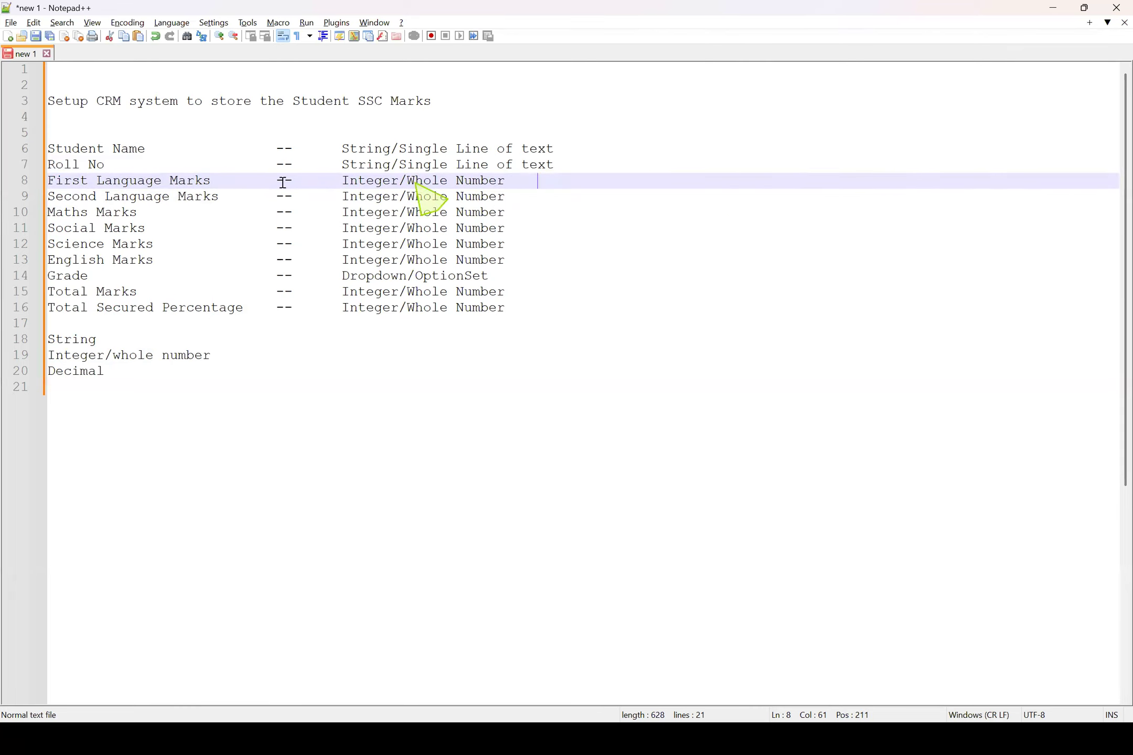
{"action": "left_click", "coordinate": [66, 183]}
{"action": "left_click_drag", "start_coordinate": [66, 183], "coordinate": [276, 182]}
{"action": "left_click", "coordinate": [591, 182]}
{"action": "type", "text": "75.5"}
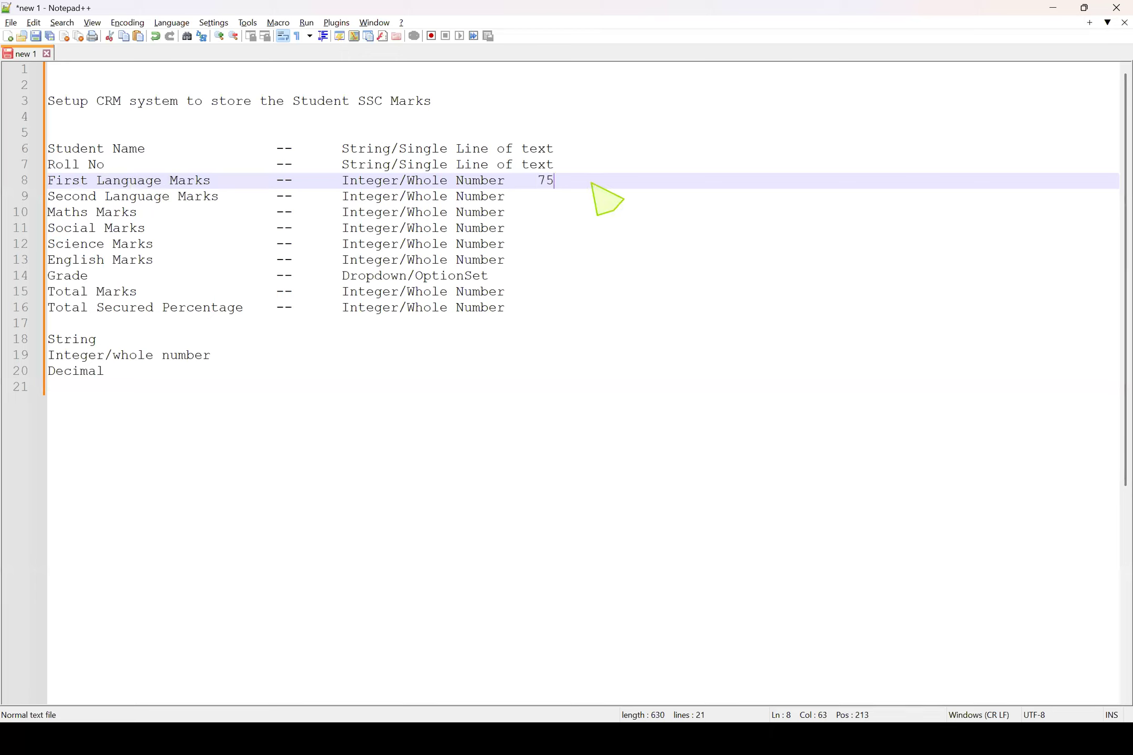
{"action": "key", "text": "BackSpace"}
{"action": "key", "text": "BackSpace"}
{"action": "type", "text": ".5"}
{"action": "left_click_drag", "start_coordinate": [531, 180], "coordinate": [605, 181]}
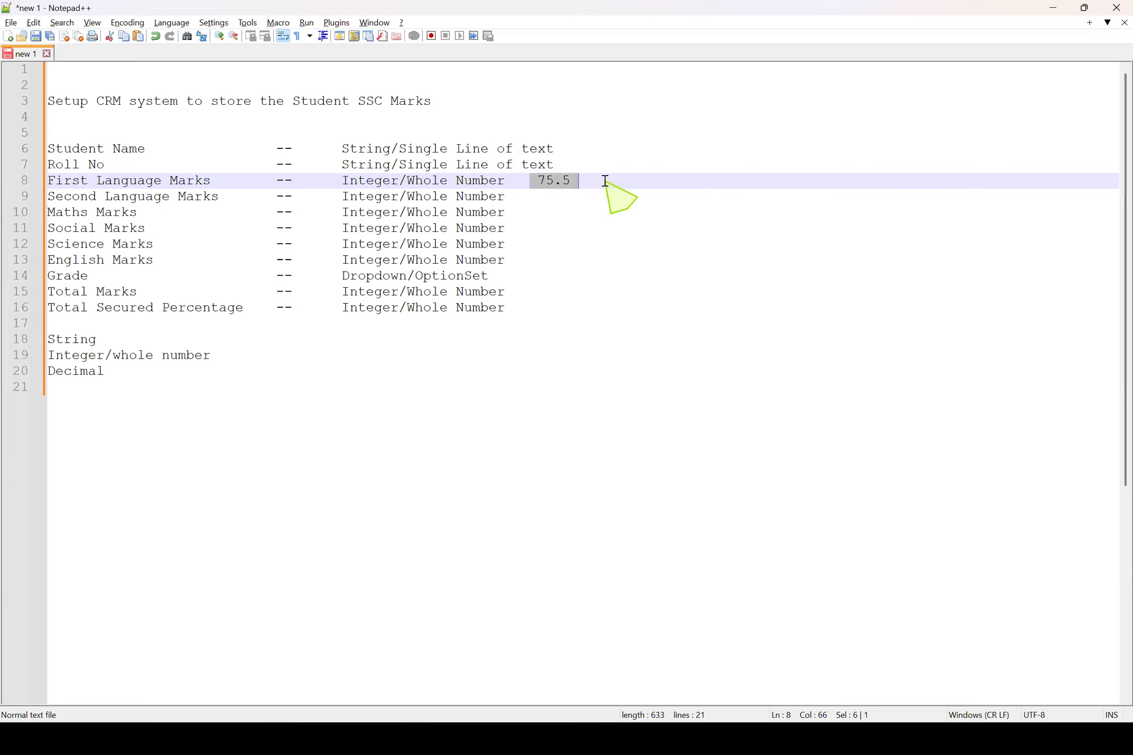
Insert a separator line of equals signs between the Total Secured Percentage line and the data type list
{"action": "left_click_drag", "start_coordinate": [96, 180], "coordinate": [545, 276]}
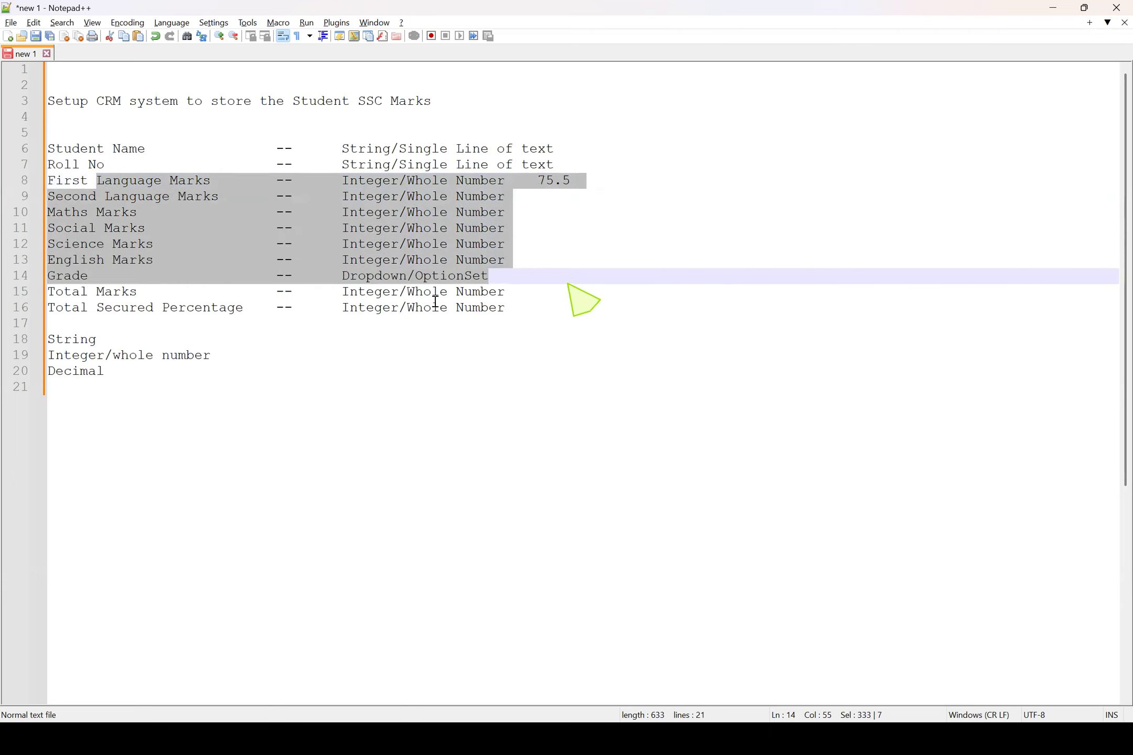
{"action": "left_click", "coordinate": [81, 321]}
{"action": "type", "text": "="}
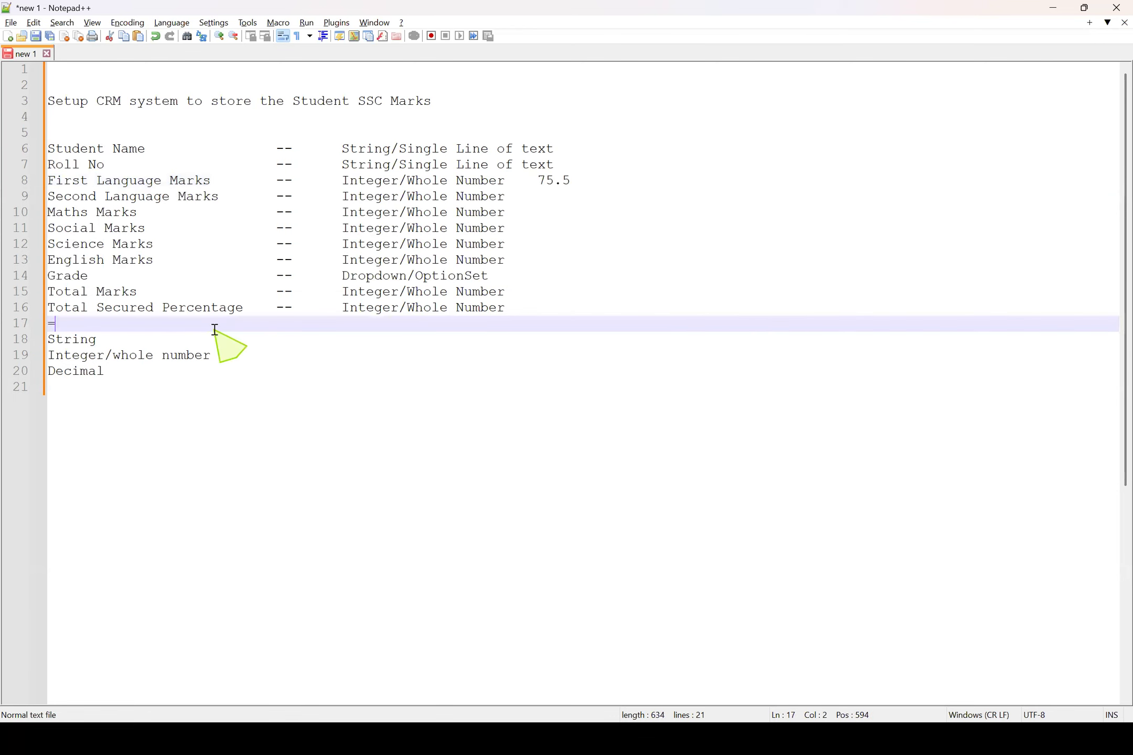
{"action": "type", "text": "=================================="}
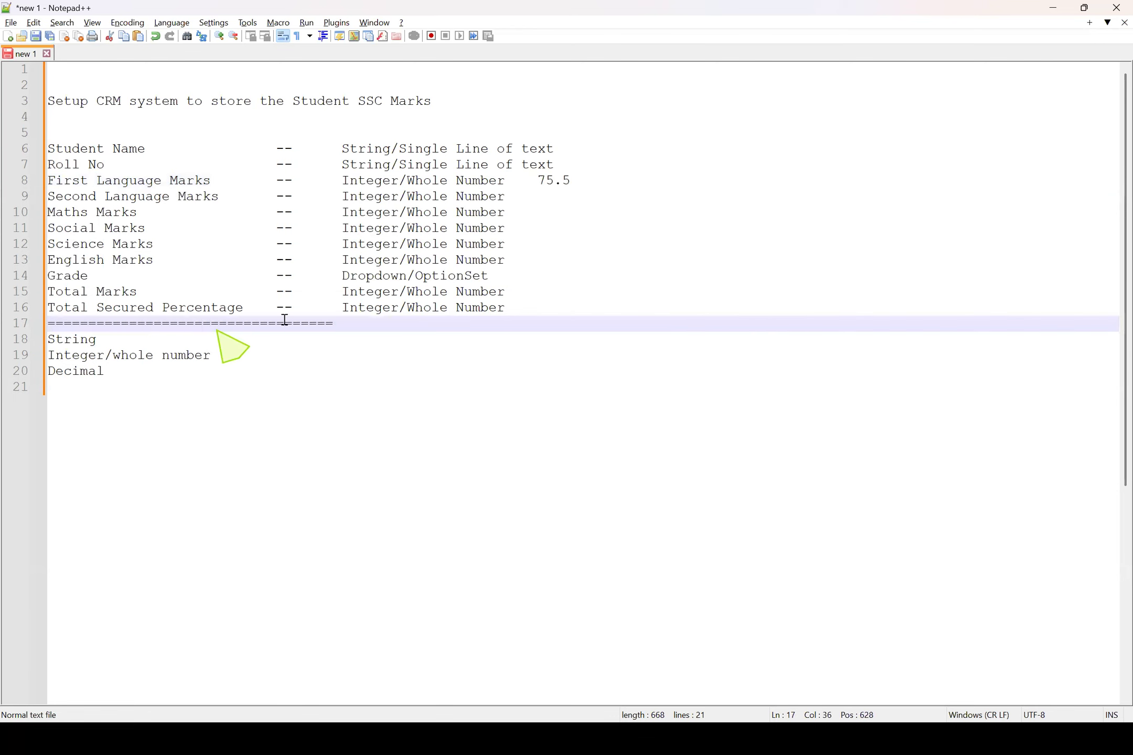
Delete the example value 75.5 from the First Language Marks line and change the Total Secured Percentage data type to "Decimal"
{"action": "left_click_drag", "start_coordinate": [531, 180], "coordinate": [665, 185]}
{"action": "key", "text": "Delete"}
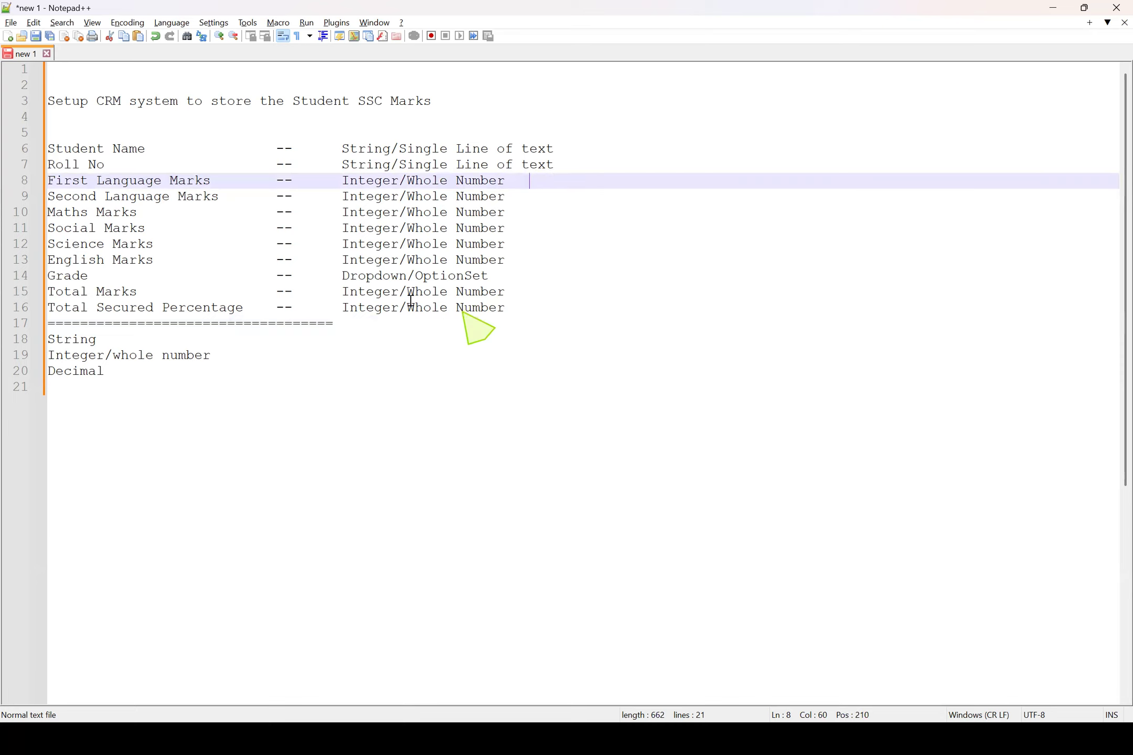
{"action": "left_click_drag", "start_coordinate": [341, 308], "coordinate": [602, 309]}
{"action": "type", "text": "Decimal"}
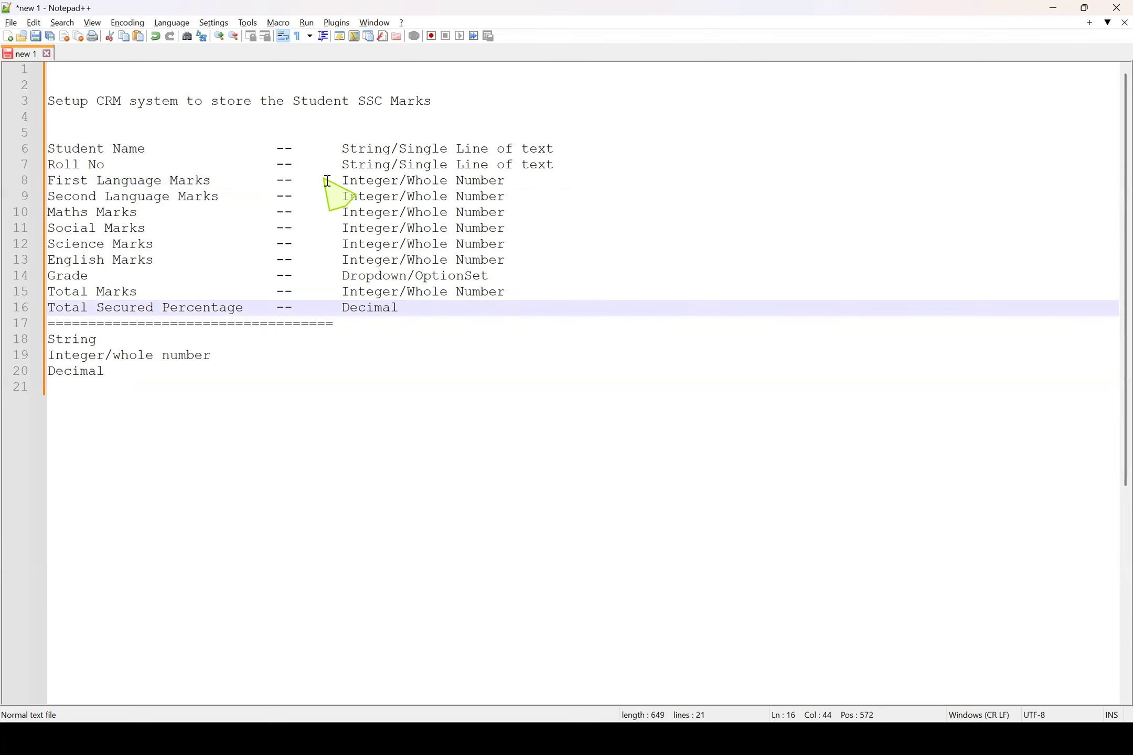
{"action": "left_click_drag", "start_coordinate": [342, 180], "coordinate": [8, 184]}
{"action": "left_click", "coordinate": [465, 260]}
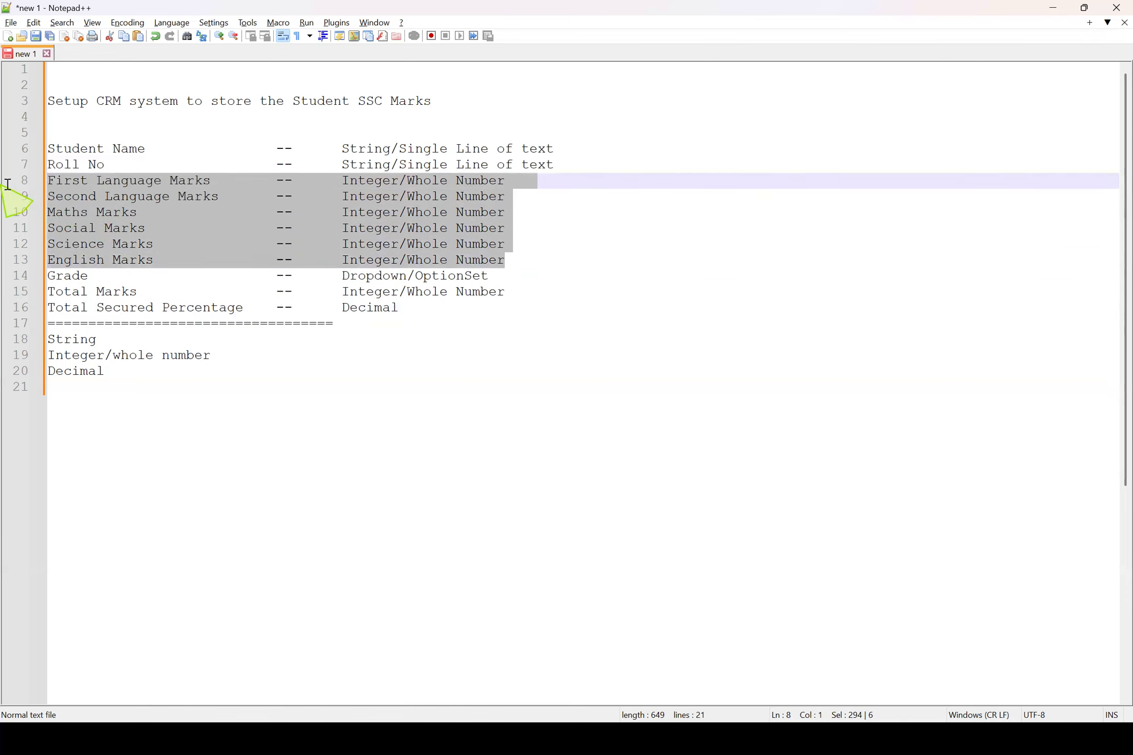
{"action": "left_click", "coordinate": [381, 197]}
{"action": "left_click_drag", "start_coordinate": [333, 179], "coordinate": [8, 182]}
{"action": "left_click", "coordinate": [491, 274]}
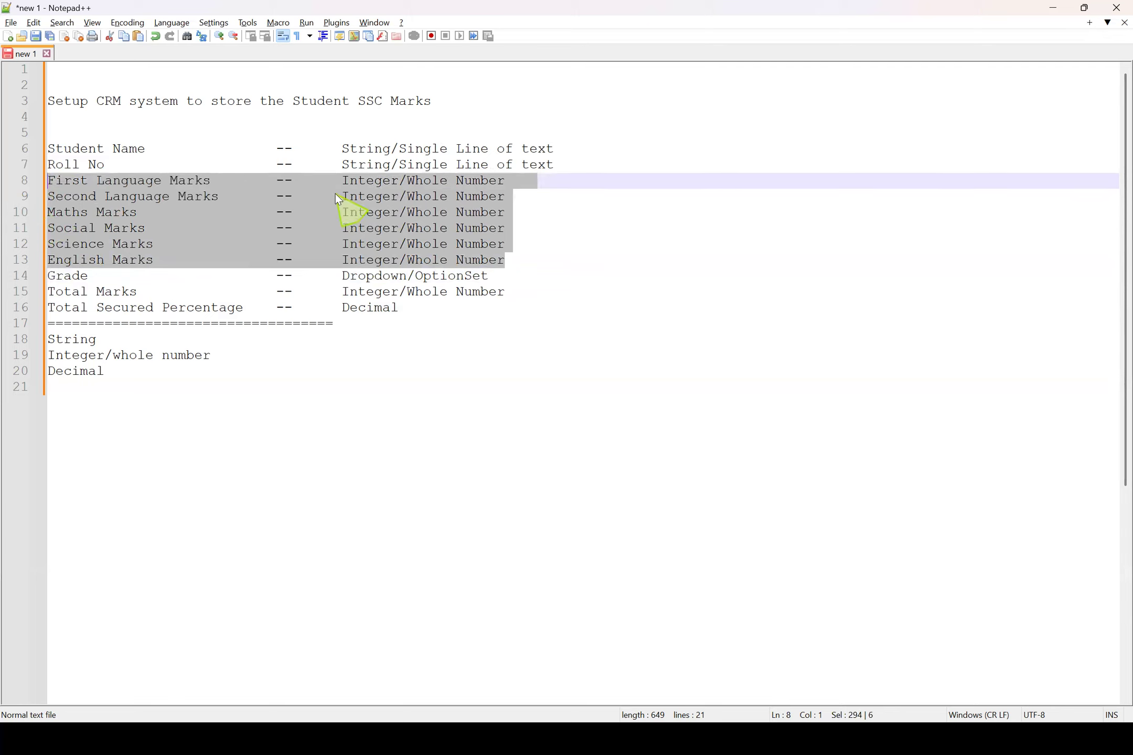
{"action": "left_click", "coordinate": [399, 244]}
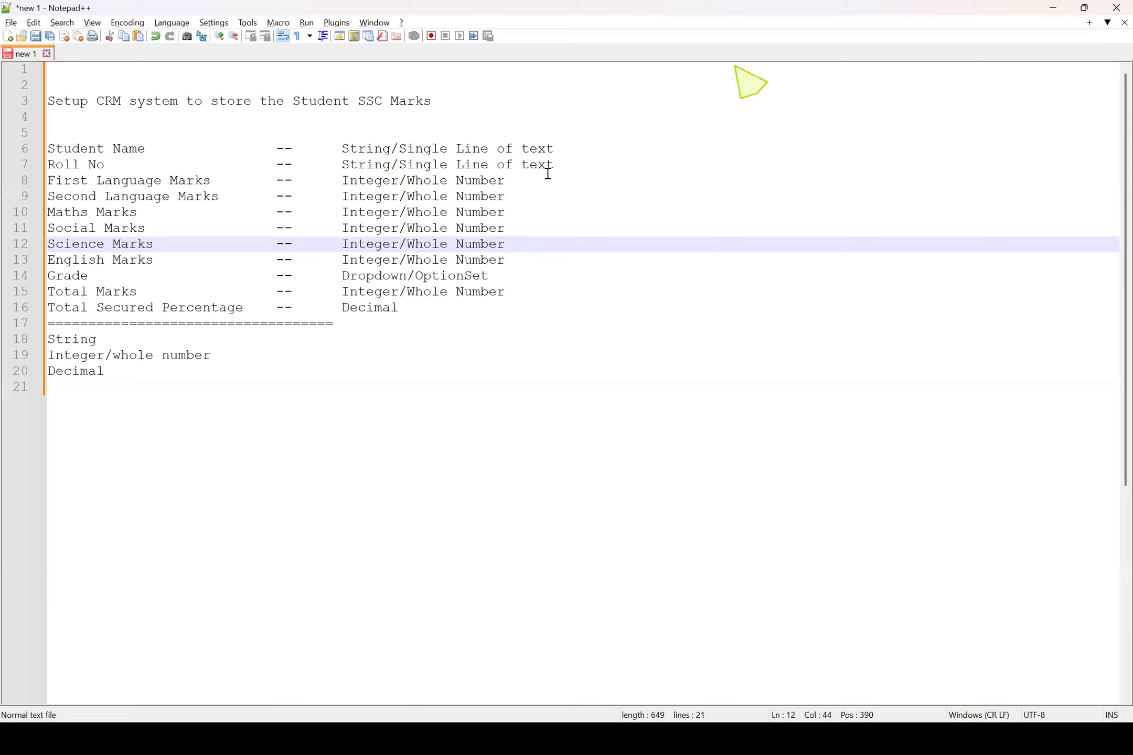
Lengthen the separator line below Total Secured Percentage with more equals signs
{"action": "left_click", "coordinate": [342, 324]}
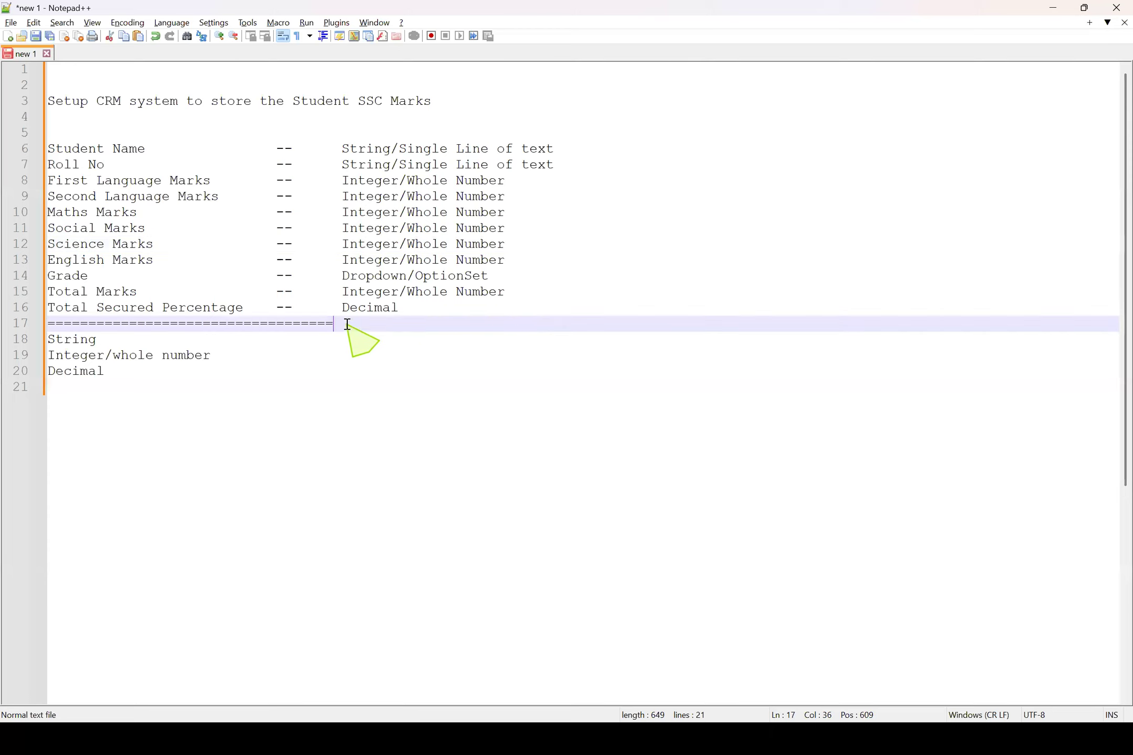
{"action": "type", "text": "========================"}
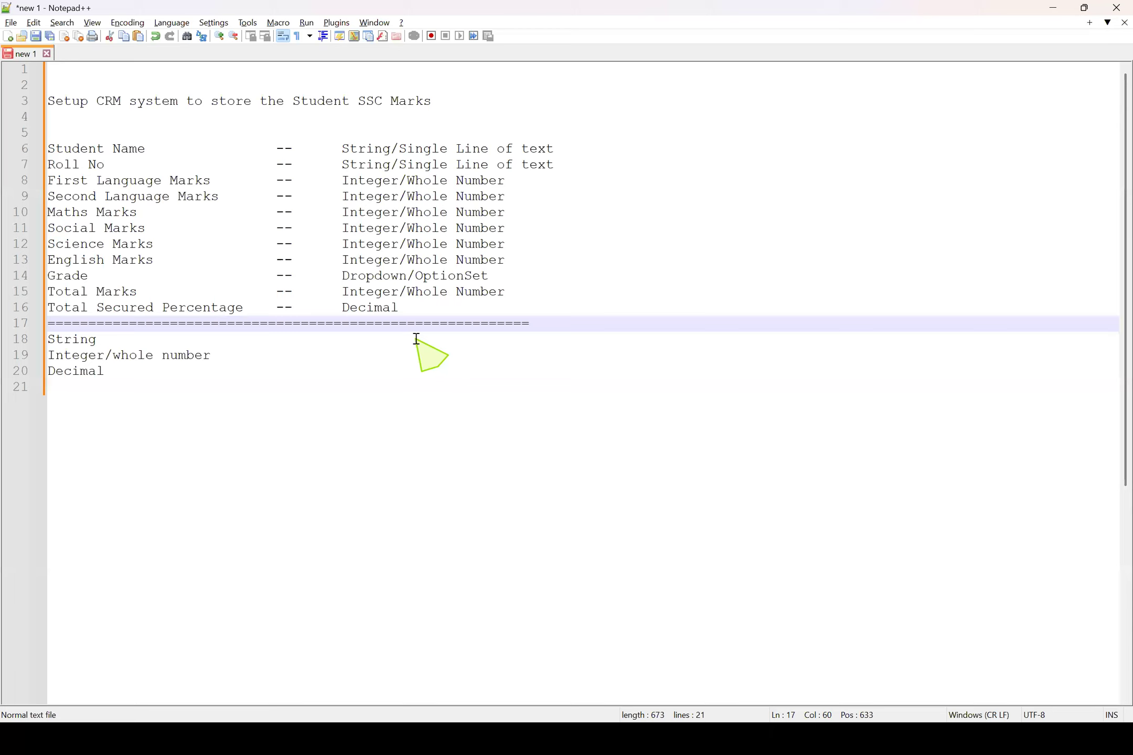
Review the Student SSC Marks requirement together with its field names and their data types
{"action": "left_click_drag", "start_coordinate": [453, 308], "coordinate": [8, 152]}
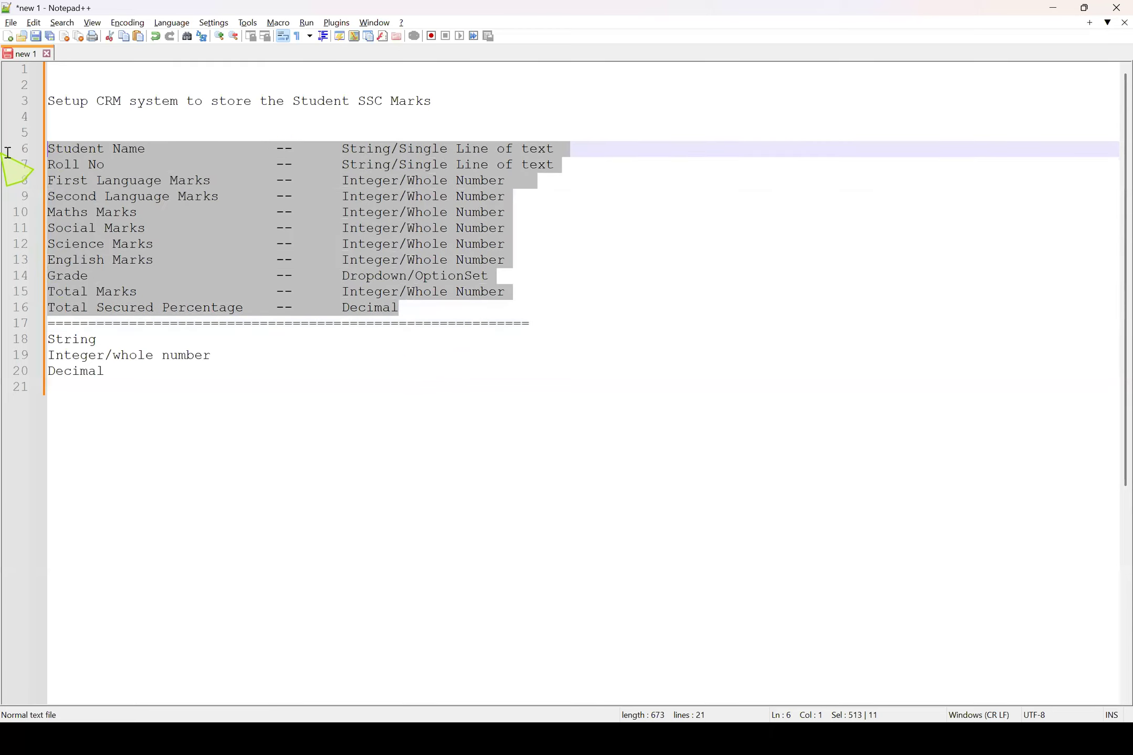
{"action": "double_click", "coordinate": [128, 152]}
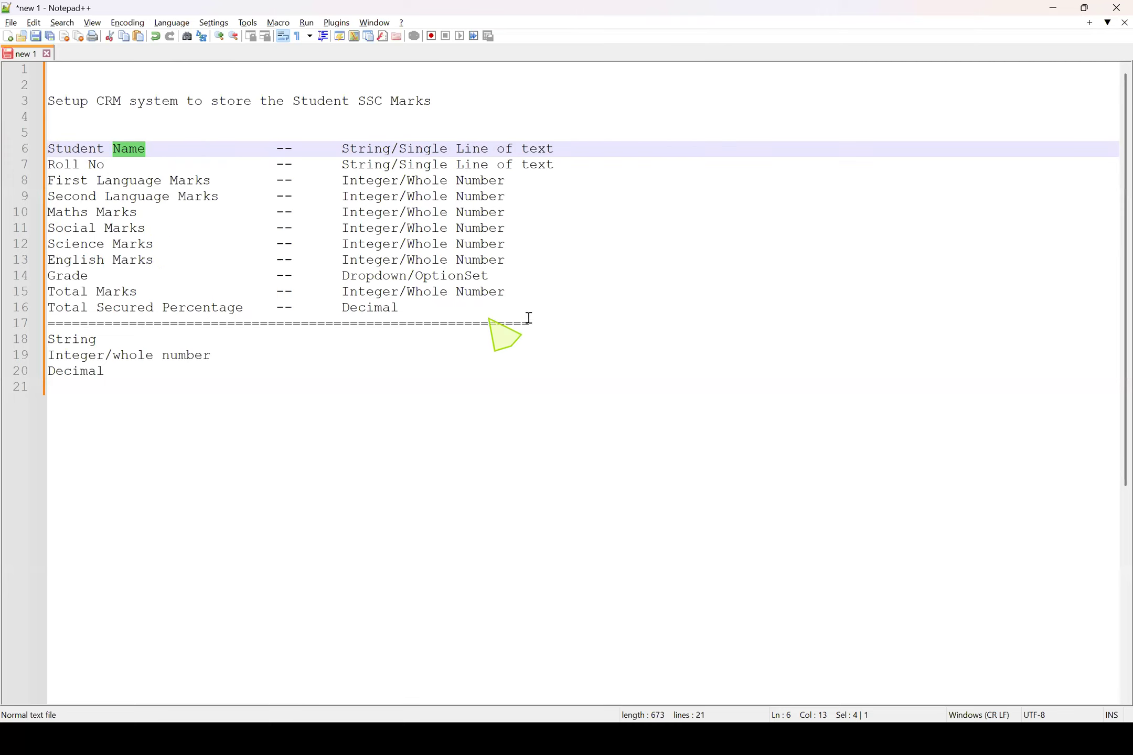
{"action": "left_click", "coordinate": [556, 322]}
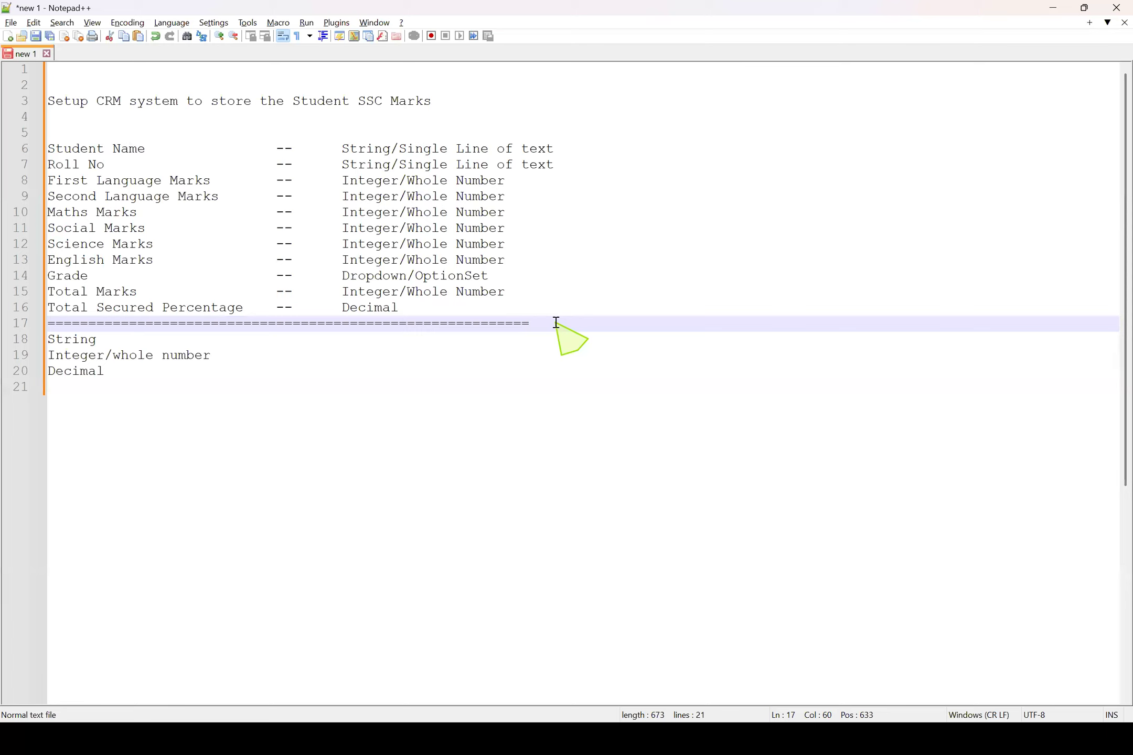
{"action": "left_click_drag", "start_coordinate": [400, 308], "coordinate": [7, 131]}
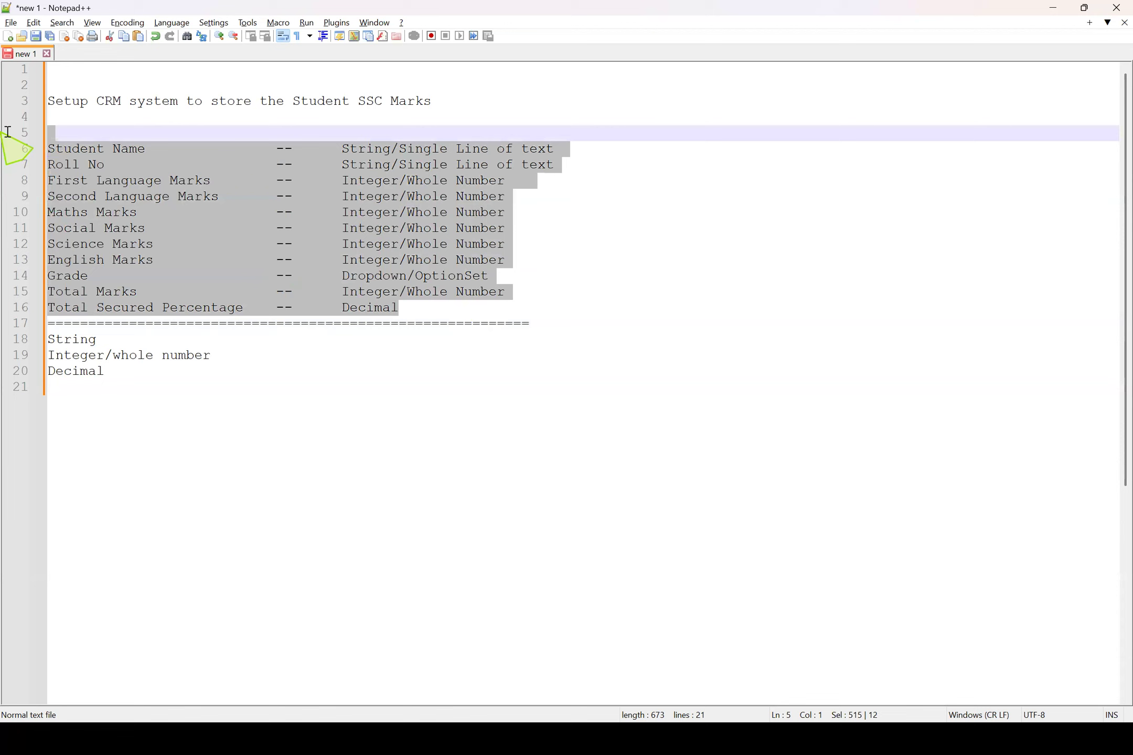
{"action": "left_click", "coordinate": [272, 175]}
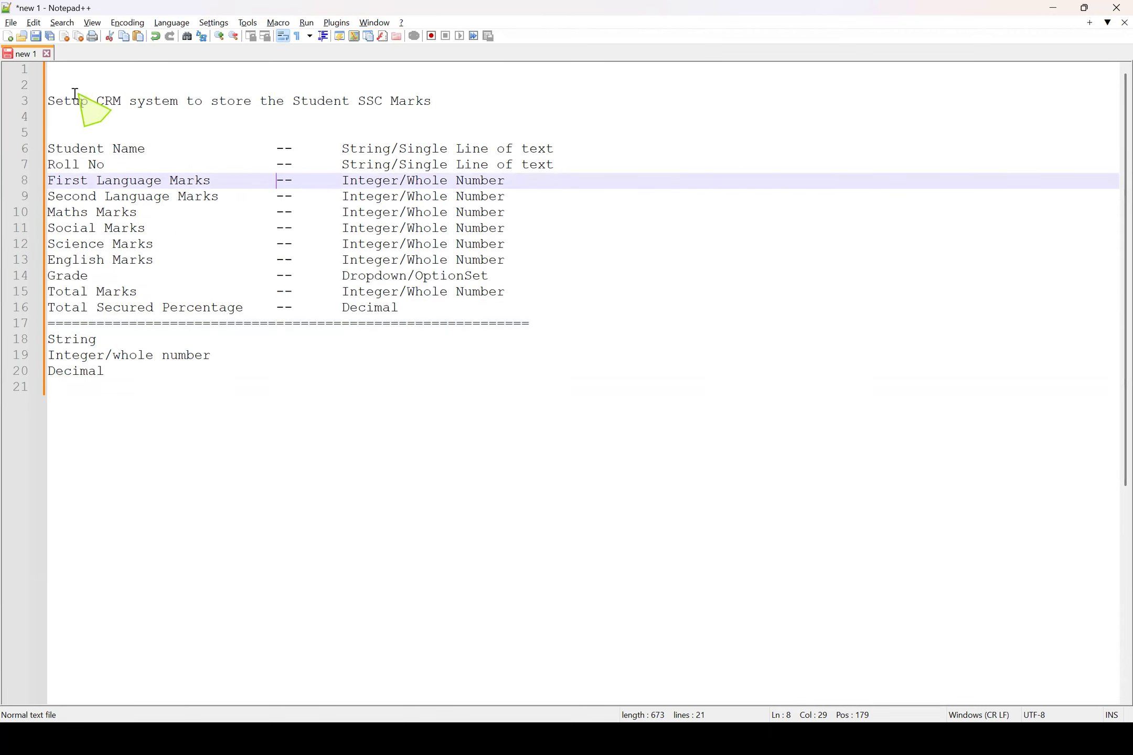
{"action": "left_click", "coordinate": [90, 102]}
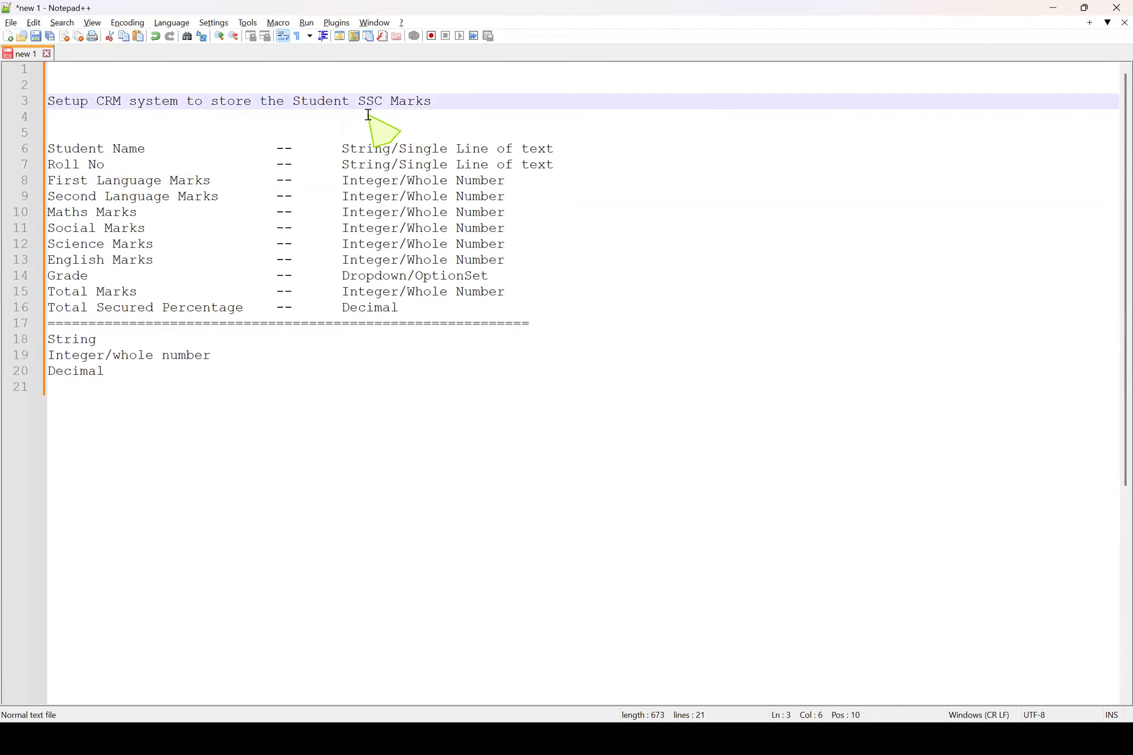
{"action": "left_click_drag", "start_coordinate": [292, 101], "coordinate": [427, 102]}
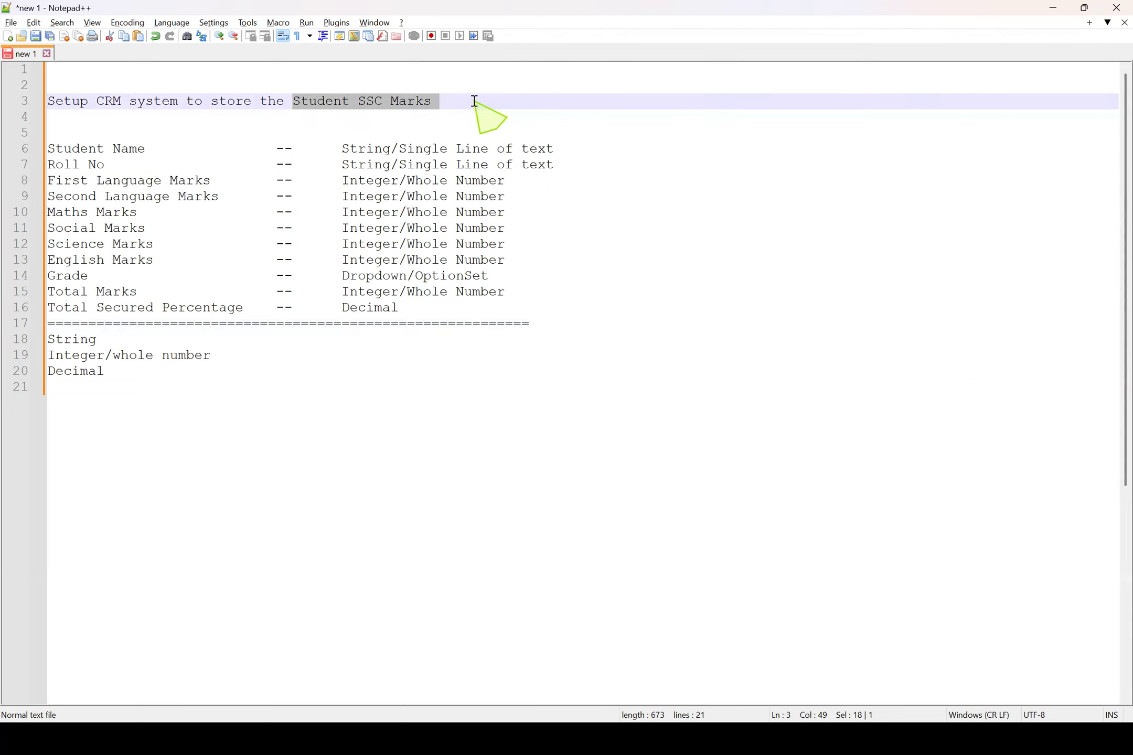
{"action": "left_click_drag", "start_coordinate": [417, 309], "coordinate": [8, 148]}
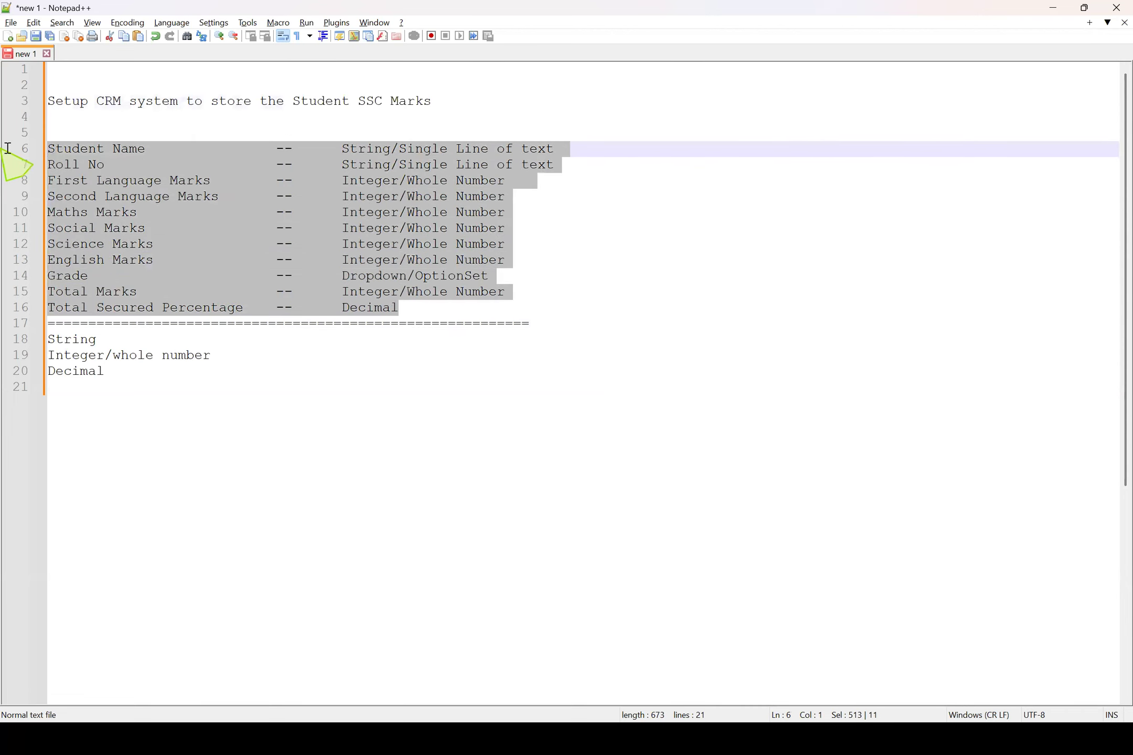
{"action": "left_click_drag", "start_coordinate": [342, 149], "coordinate": [536, 311]}
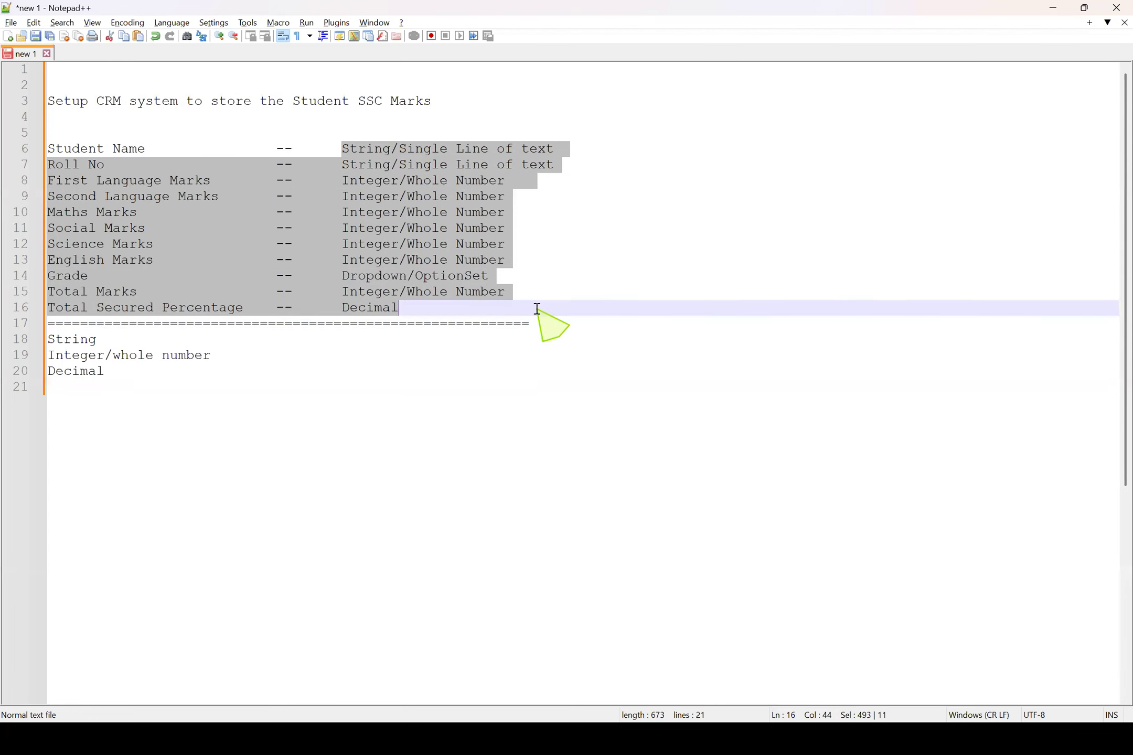
Add a second separator line of equals signs below the data type list, followed by two new lines
{"action": "left_click", "coordinate": [139, 388]}
{"action": "type", "text": "="}
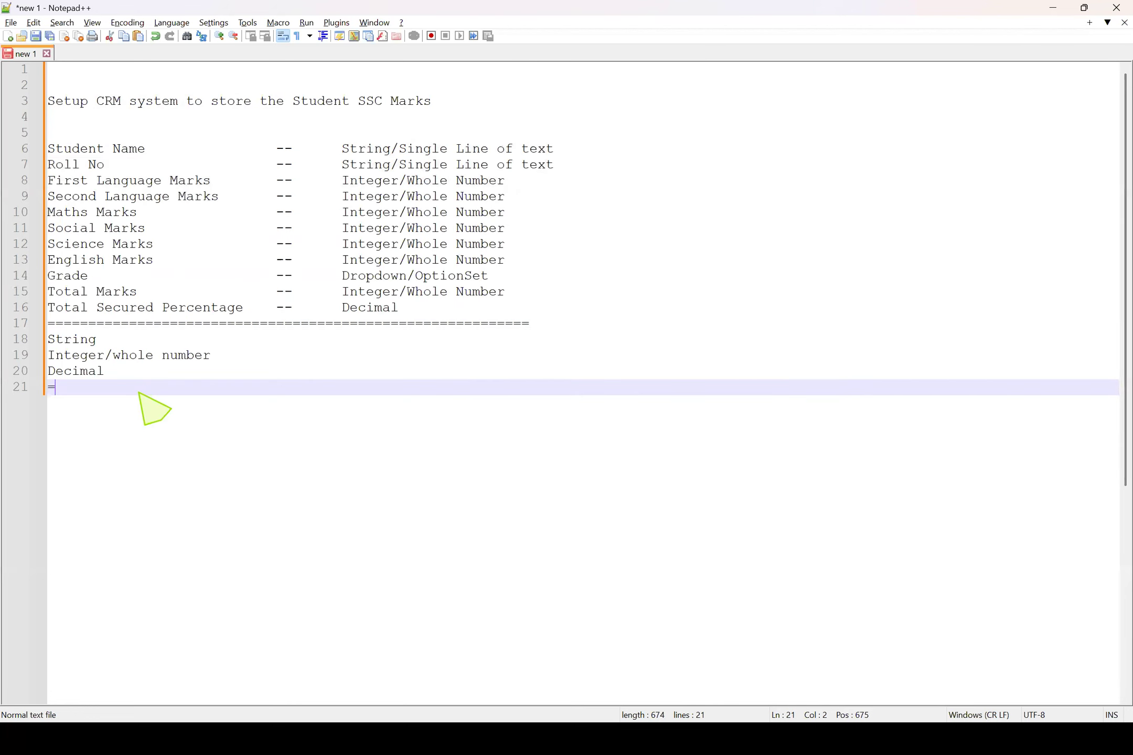
{"action": "type", "text": "================================================================"}
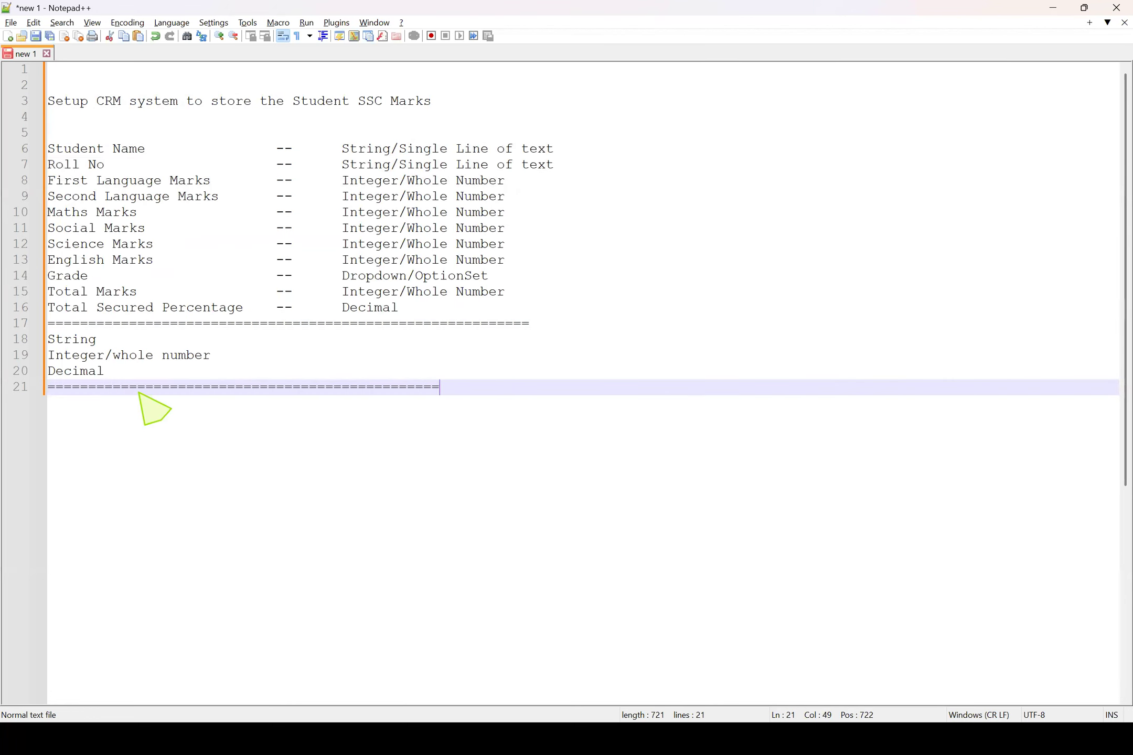
{"action": "key", "text": "Return"}
{"action": "key", "text": "Return"}
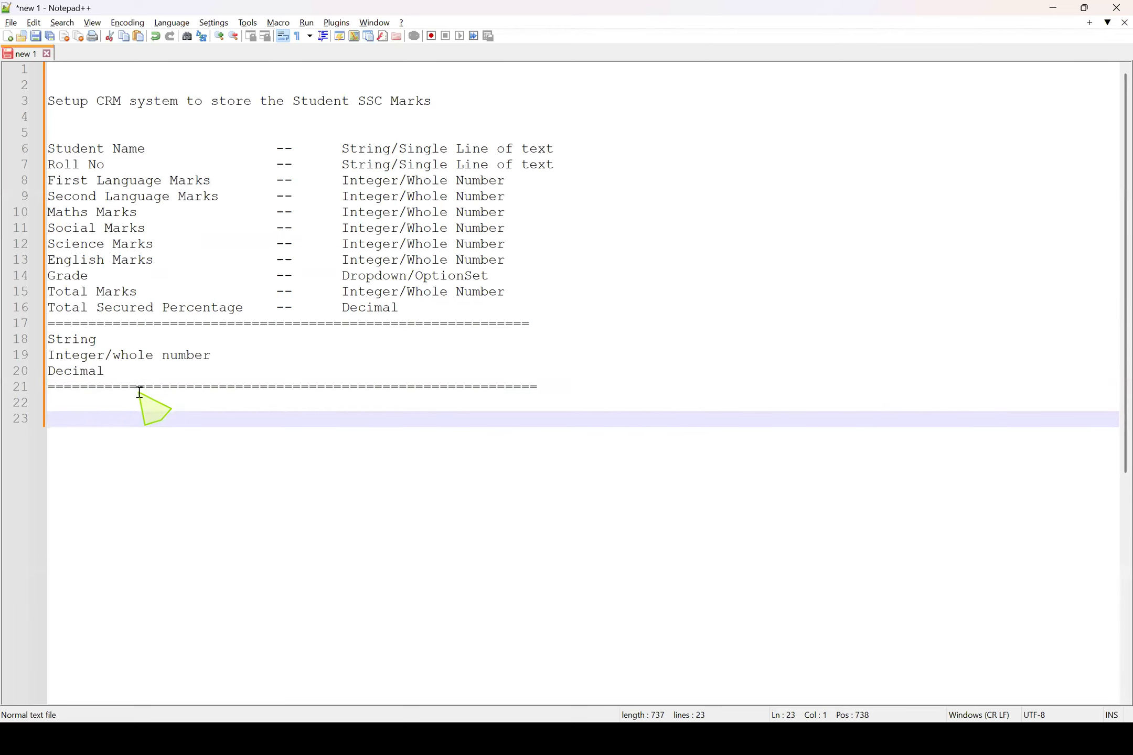
Review the field list from Student Name to Total Secured Percentage together with its data types
{"action": "left_click_drag", "start_coordinate": [444, 312], "coordinate": [7, 147]}
{"action": "left_click", "coordinate": [112, 150]}
{"action": "left_click", "coordinate": [468, 307]}
{"action": "left_click_drag", "start_coordinate": [468, 307], "coordinate": [8, 137]}
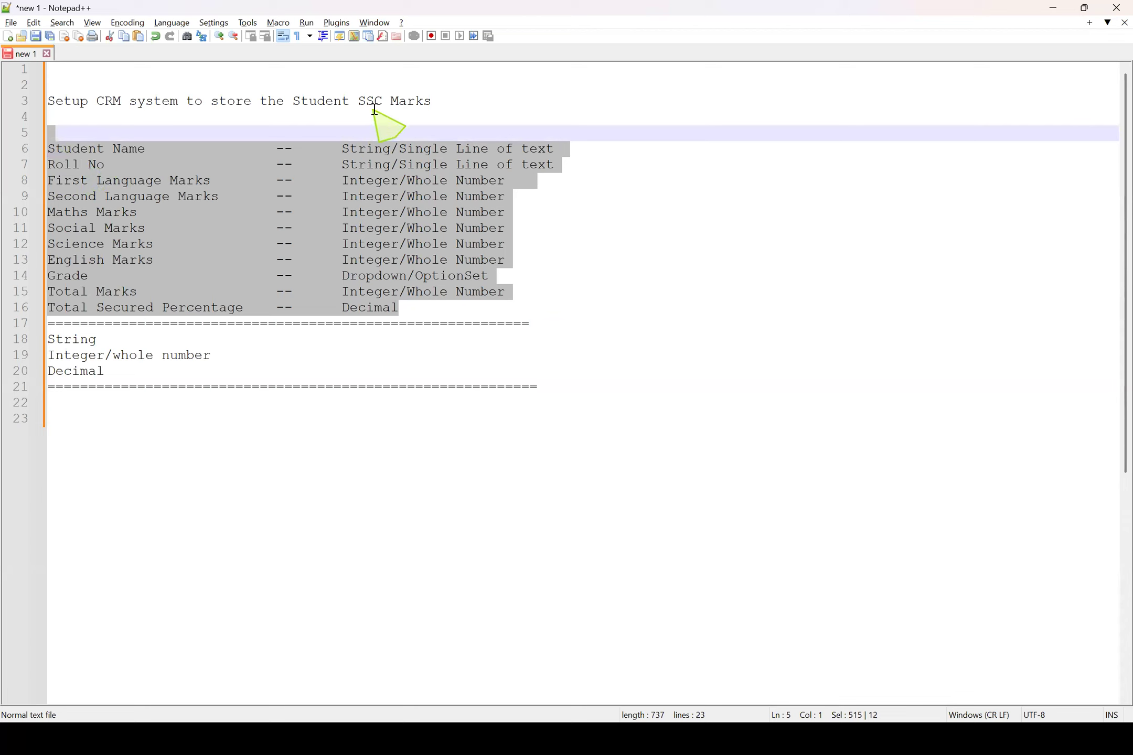
{"action": "left_click", "coordinate": [178, 163]}
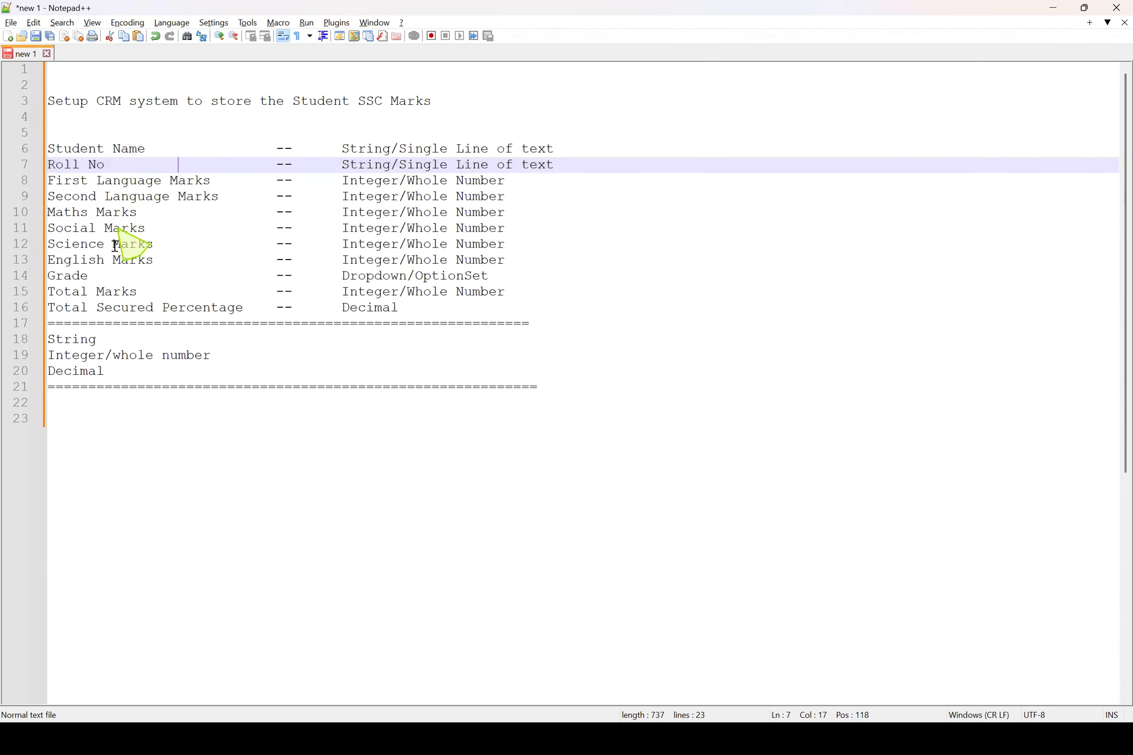
{"action": "left_click", "coordinate": [91, 407]}
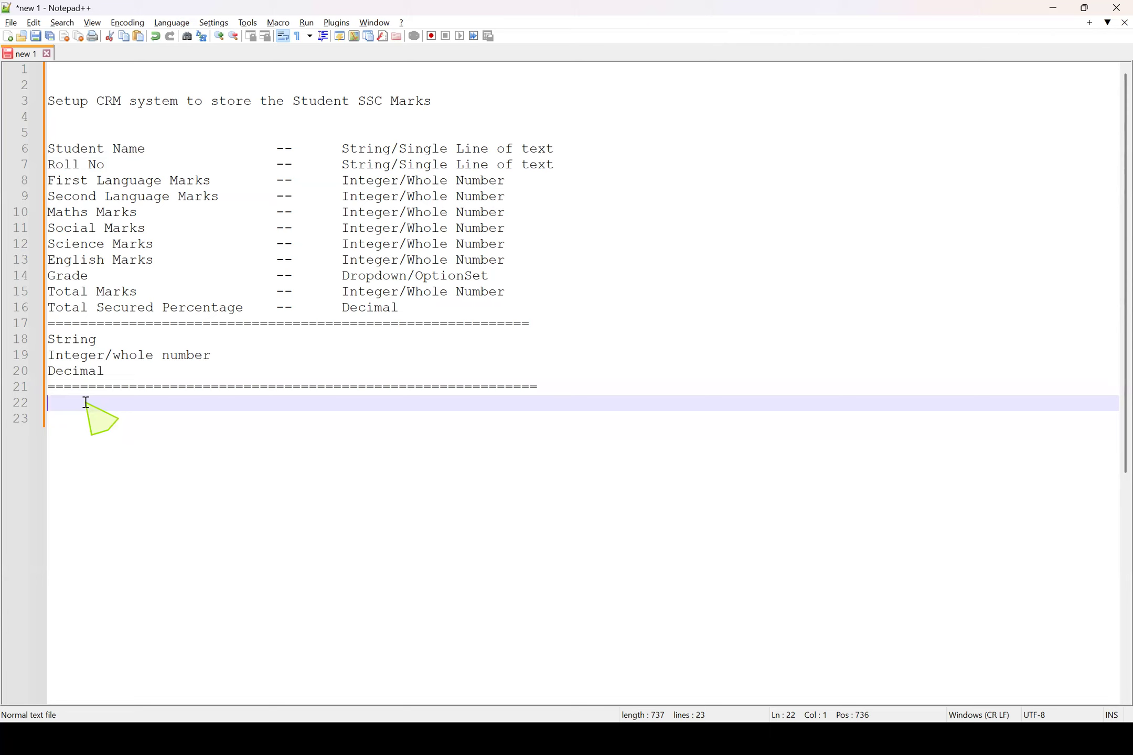
{"action": "left_click_drag", "start_coordinate": [480, 315], "coordinate": [11, 147]}
Add the line "Entity & Fields" on the last empty line below the second separator
{"action": "left_click", "coordinate": [94, 415]}
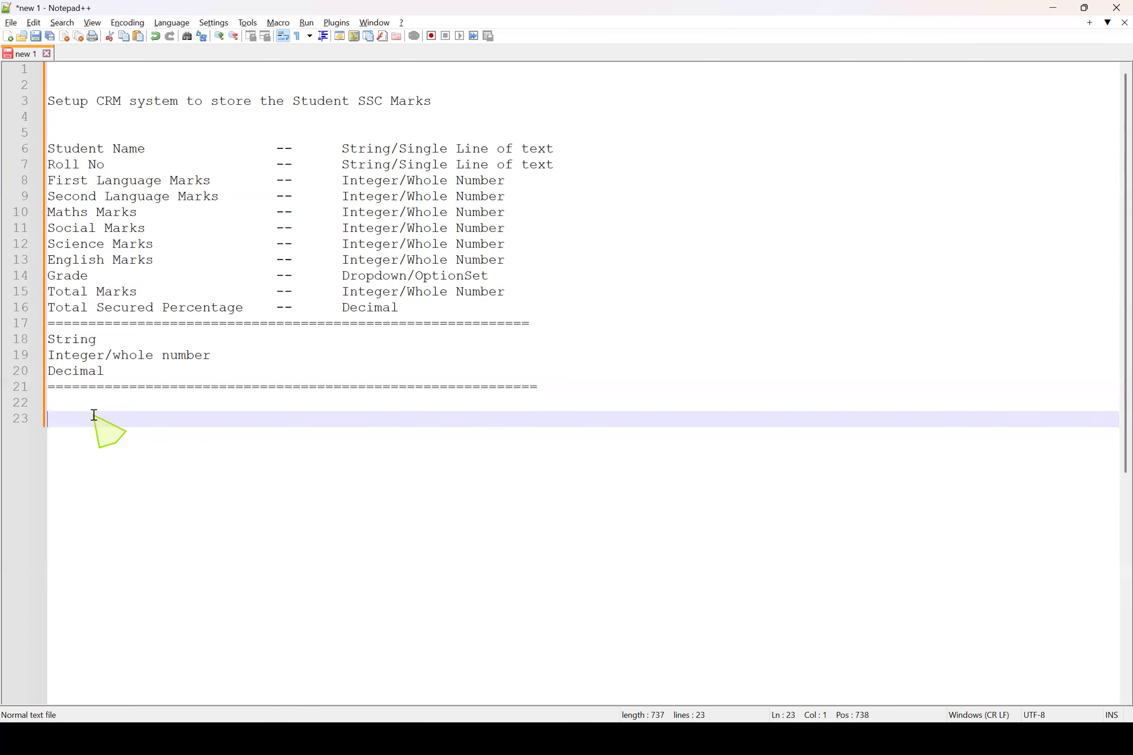
{"action": "type", "text": "Entiy"}
{"action": "key", "text": "Return"}
{"action": "key", "text": "BackSpace"}
{"action": "type", "text": "& Fields"}
{"action": "left_click_drag", "start_coordinate": [235, 427], "coordinate": [8, 419]}
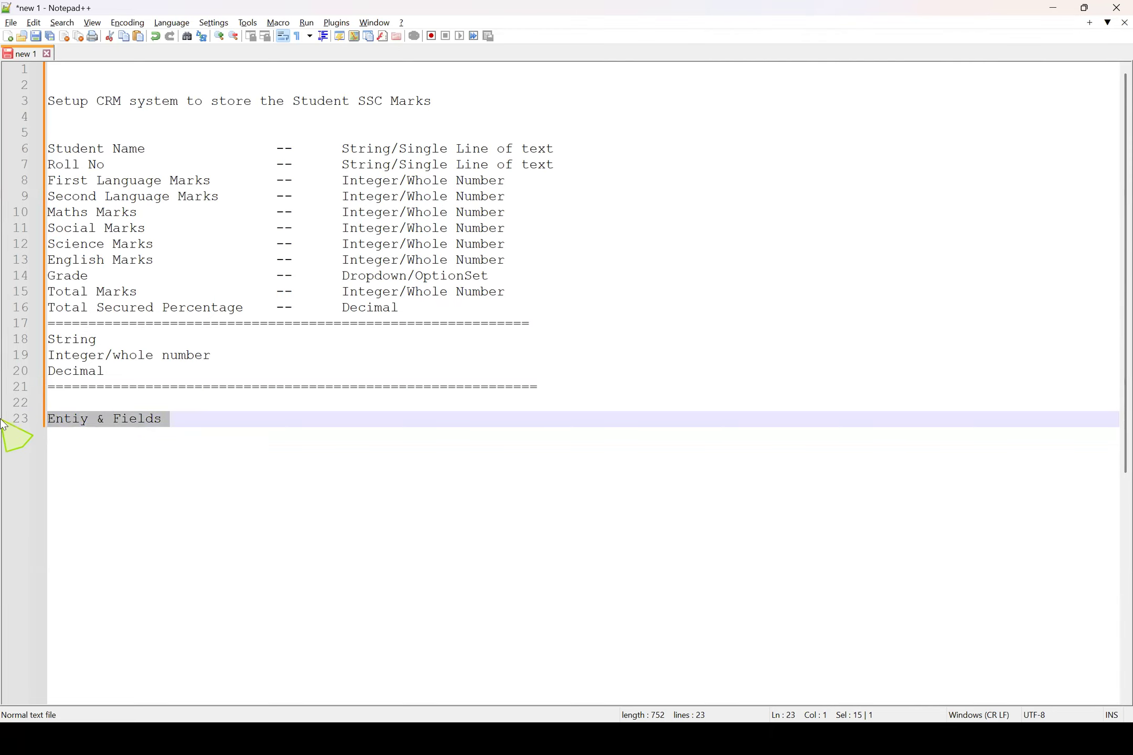
{"action": "left_click", "coordinate": [74, 423]}
{"action": "left_click", "coordinate": [81, 419]}
{"action": "type", "text": "t"}
{"action": "left_click", "coordinate": [231, 419]}
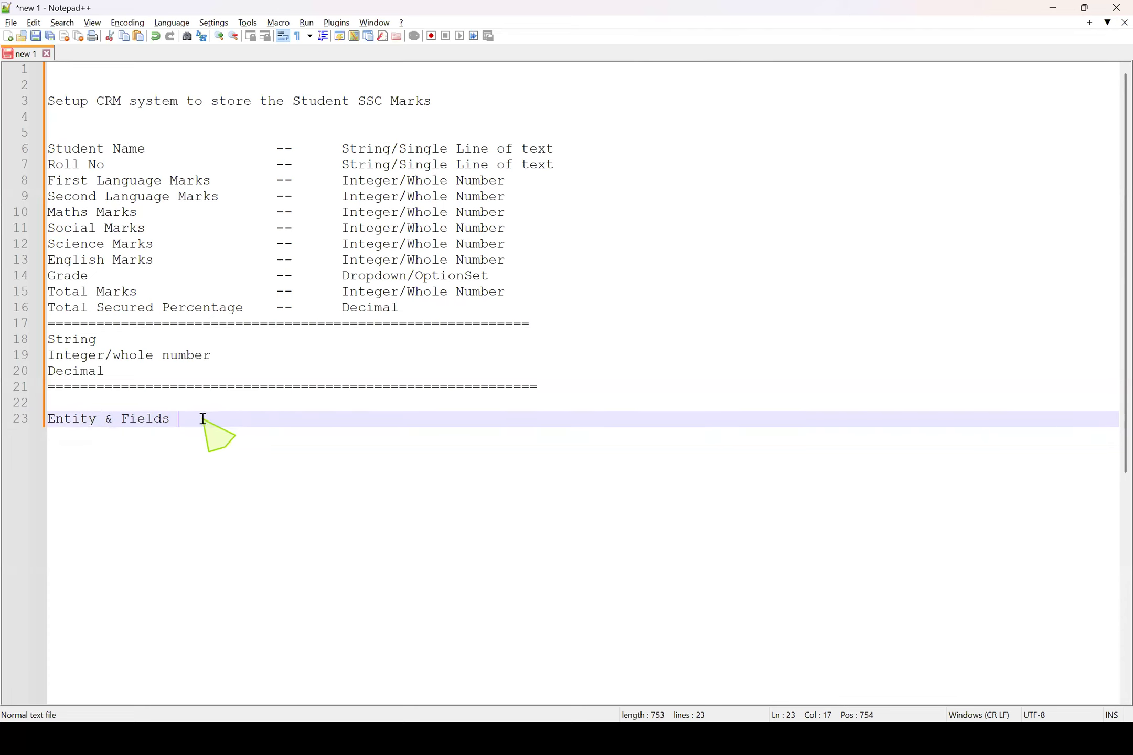
Add an empty line below "Entity & Fields" and compare that entry with the student field list
{"action": "left_click_drag", "start_coordinate": [489, 306], "coordinate": [8, 151]}
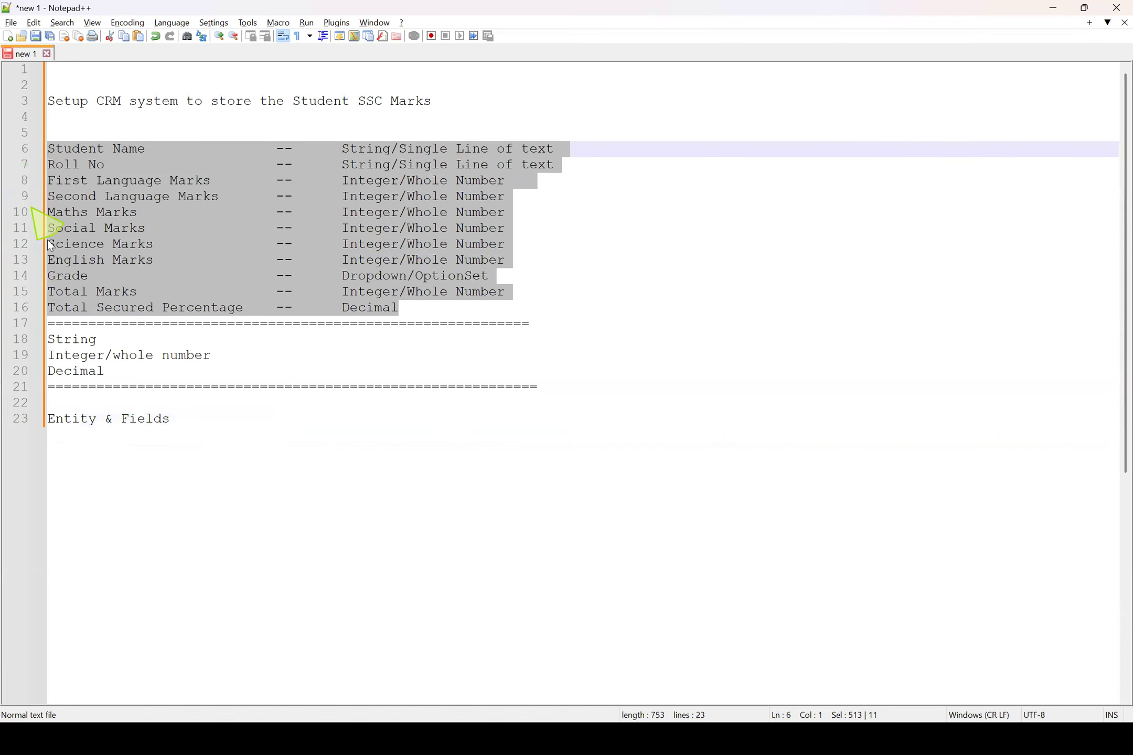
{"action": "left_click_drag", "start_coordinate": [47, 419], "coordinate": [97, 419]}
{"action": "left_click", "coordinate": [221, 419]}
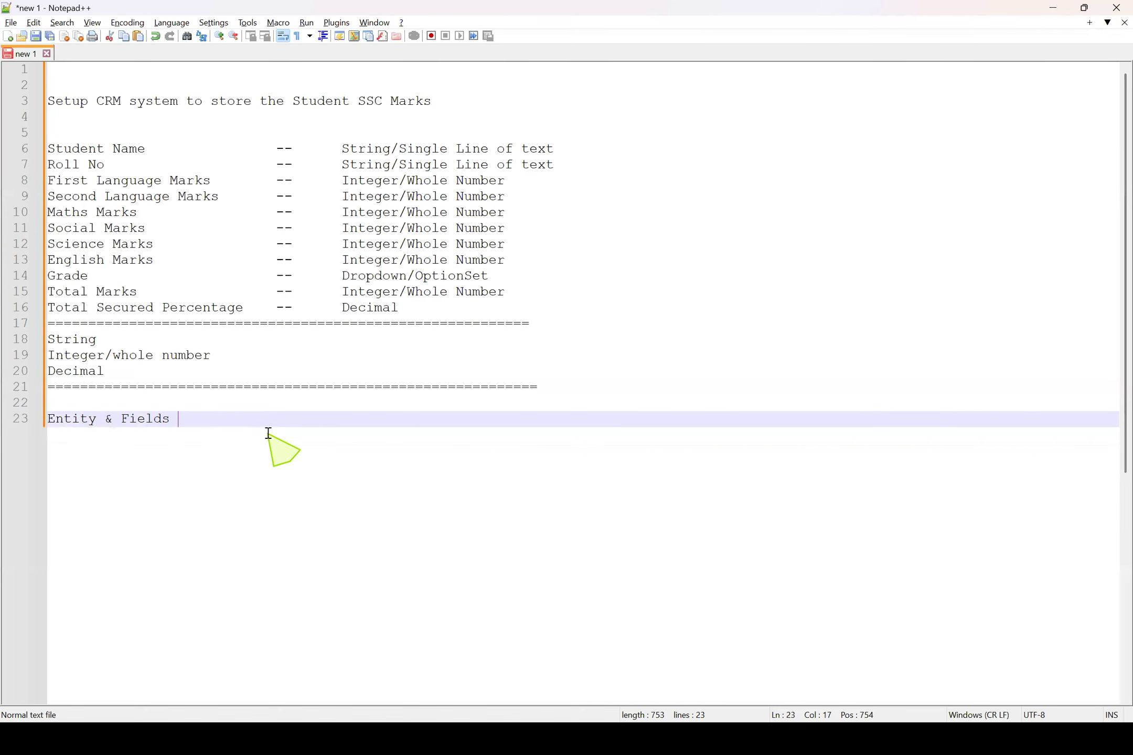
{"action": "key", "text": "Return"}
{"action": "left_click_drag", "start_coordinate": [48, 419], "coordinate": [98, 420]}
{"action": "left_click", "coordinate": [444, 309]}
{"action": "left_click_drag", "start_coordinate": [443, 309], "coordinate": [26, 134]}
{"action": "left_click", "coordinate": [212, 419]}
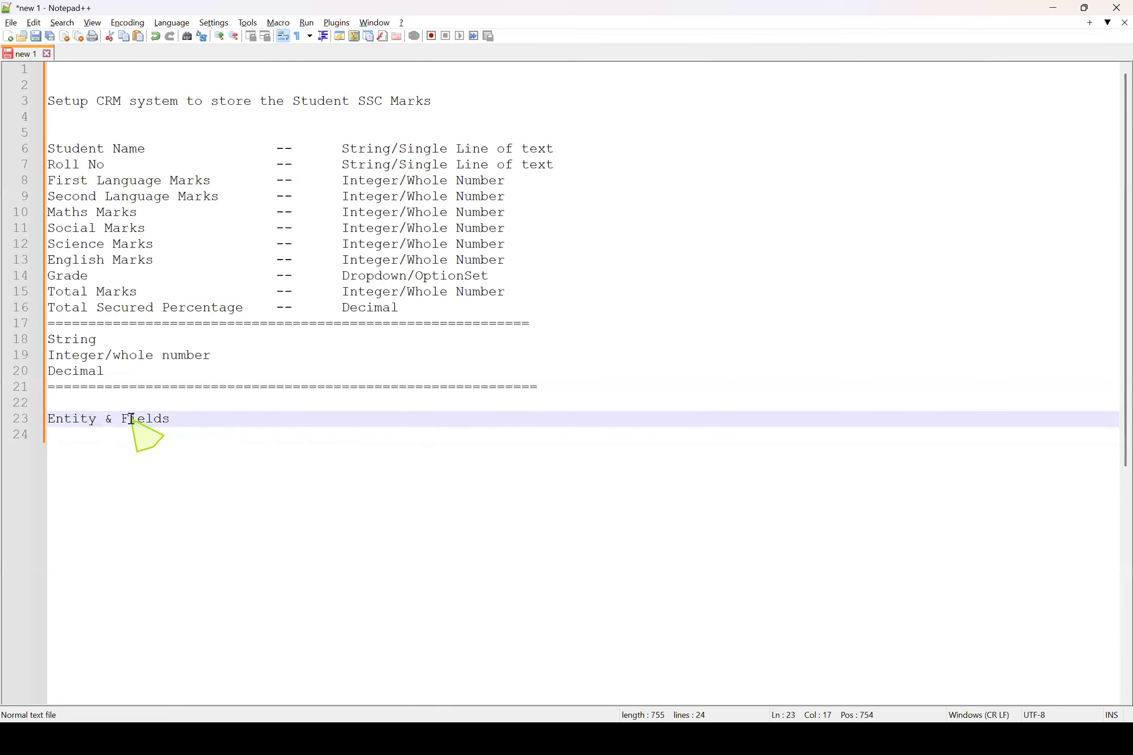
Split "Entity & Fields" into separate Entity and Fields lines without the ampersand, and add a "Forms" line below them
{"action": "left_click", "coordinate": [105, 421]}
{"action": "key", "text": "Delete"}
{"action": "key", "text": "Return"}
{"action": "key", "text": "Delete"}
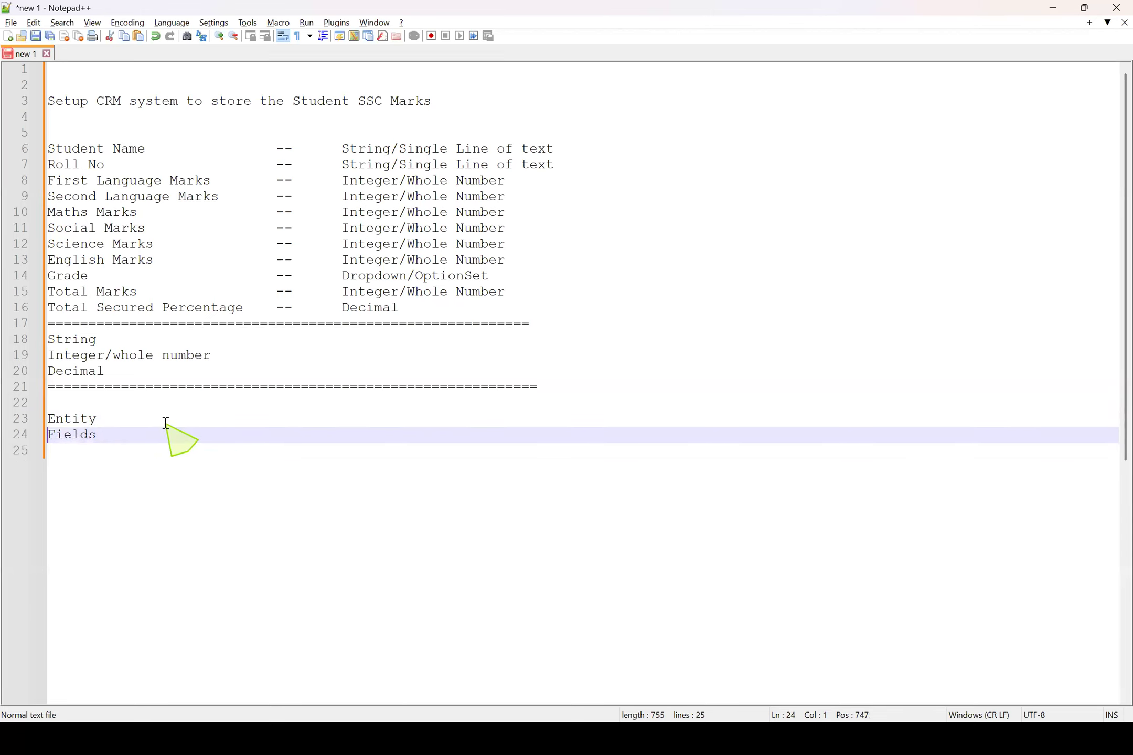
{"action": "key", "text": "Return"}
{"action": "type", "text": "Forms"}
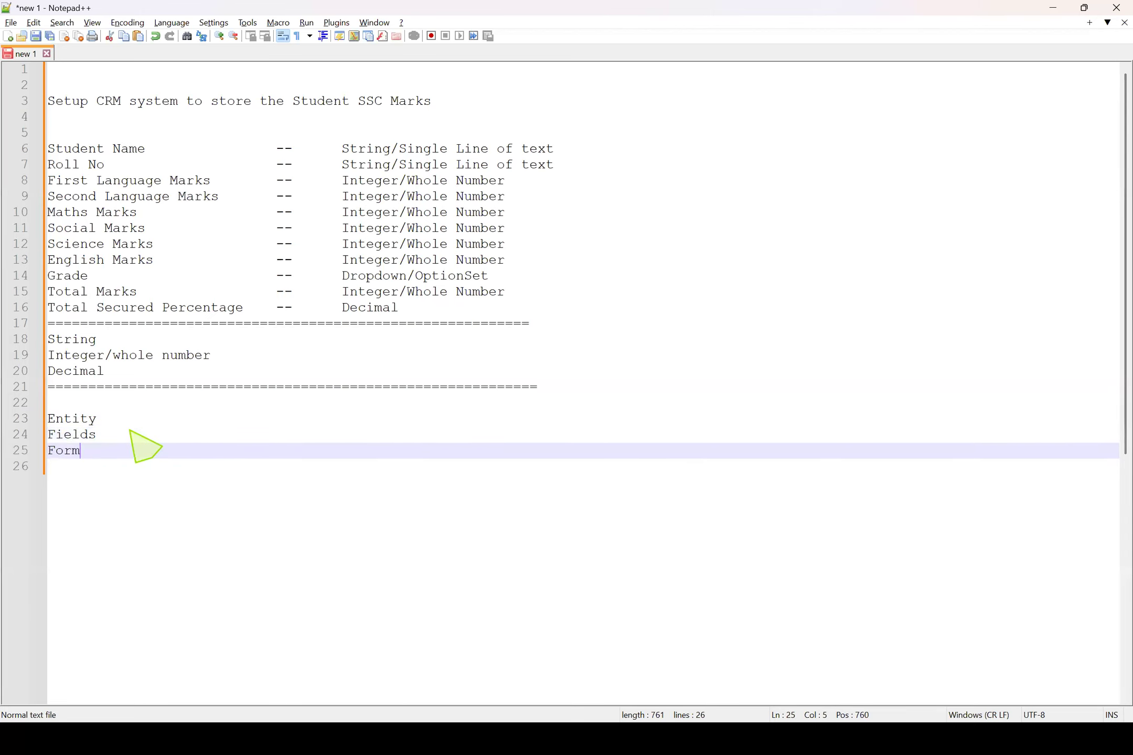
{"action": "key", "text": "BackSpace"}
{"action": "type", "text": "s"}
Review the Entity, Fields and Forms entries together with the student field list above them
{"action": "left_click_drag", "start_coordinate": [124, 452], "coordinate": [30, 412]}
{"action": "left_click", "coordinate": [131, 308]}
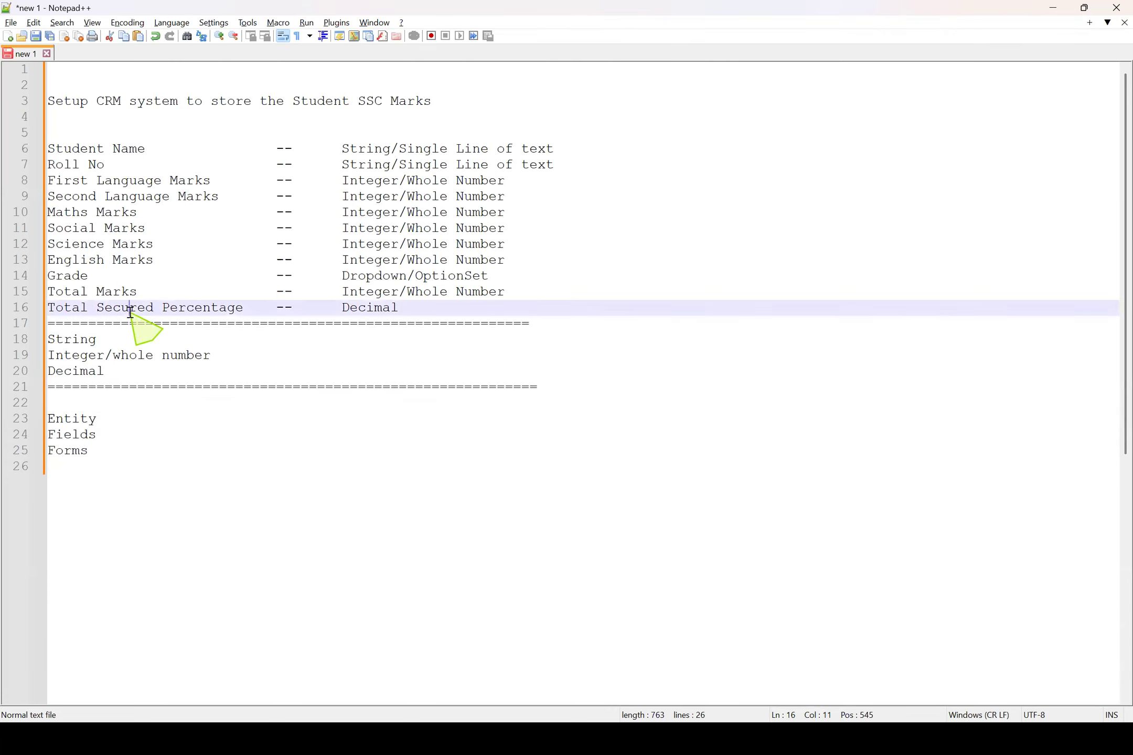
{"action": "left_click_drag", "start_coordinate": [442, 308], "coordinate": [8, 158]}
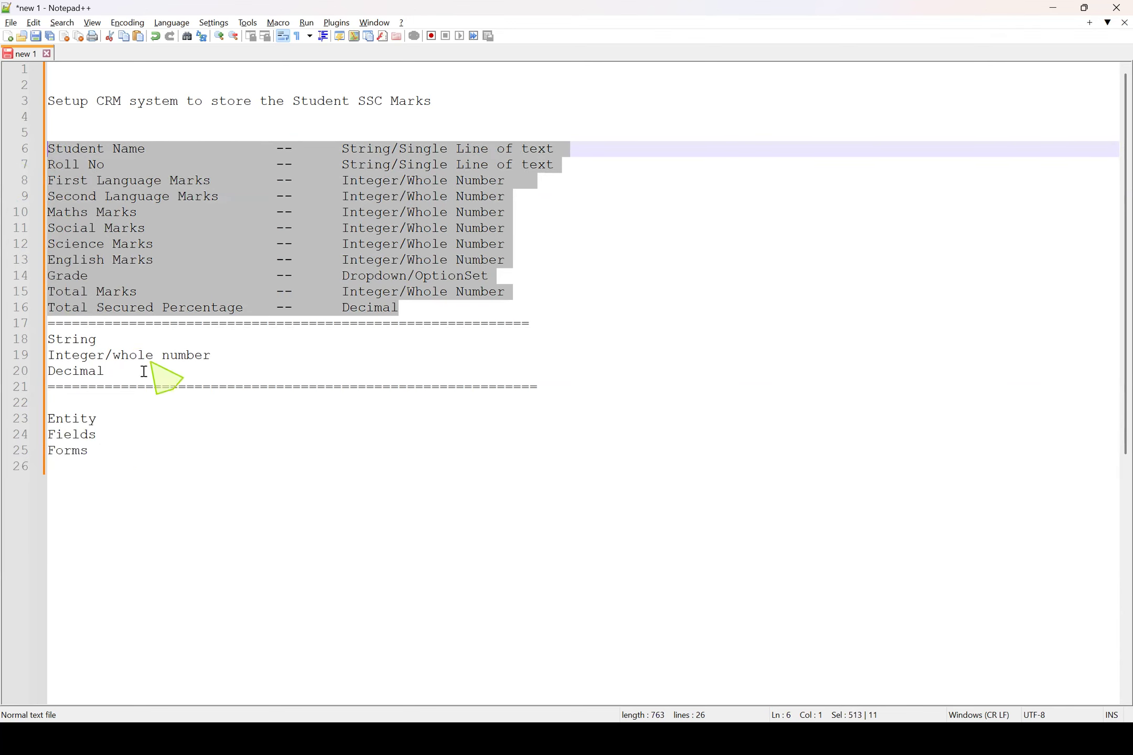
{"action": "left_click_drag", "start_coordinate": [114, 448], "coordinate": [45, 419]}
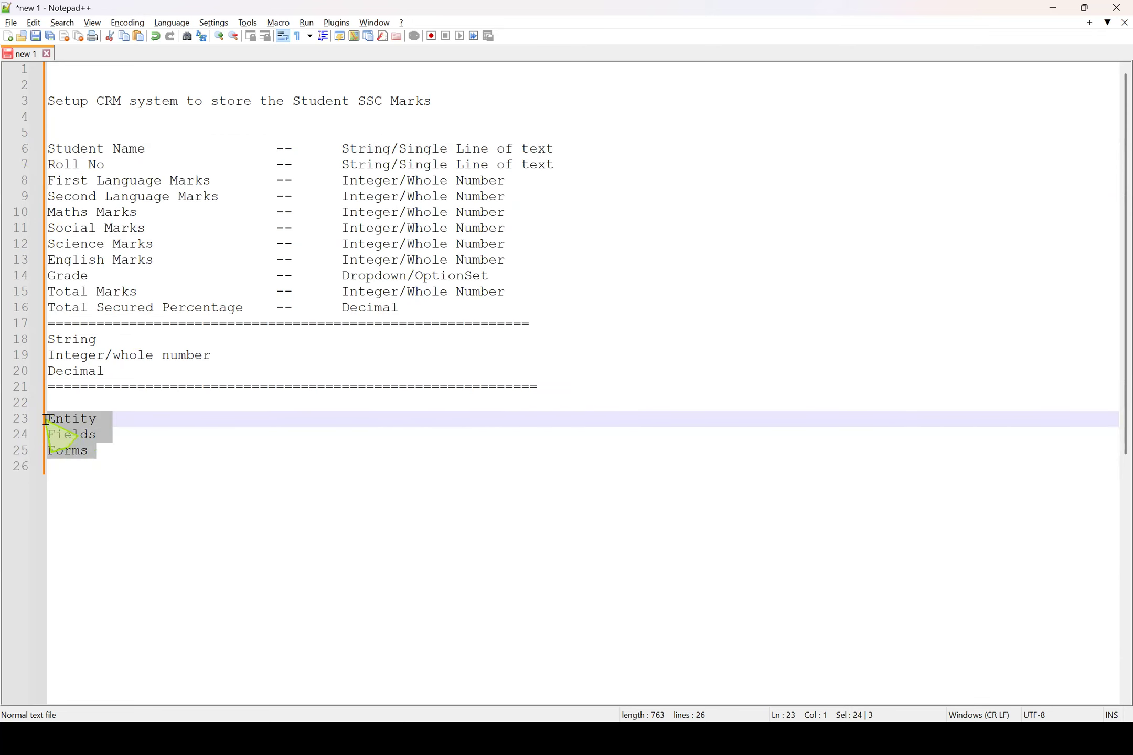
{"action": "double_click", "coordinate": [74, 418]}
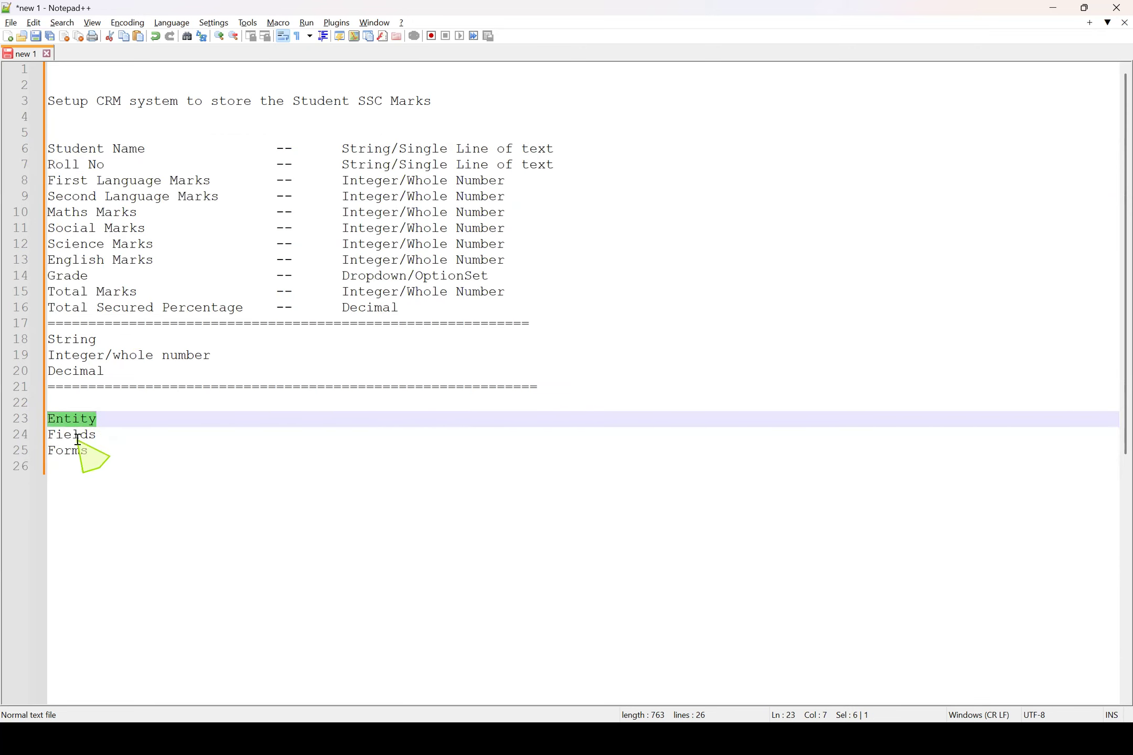
{"action": "double_click", "coordinate": [78, 437]}
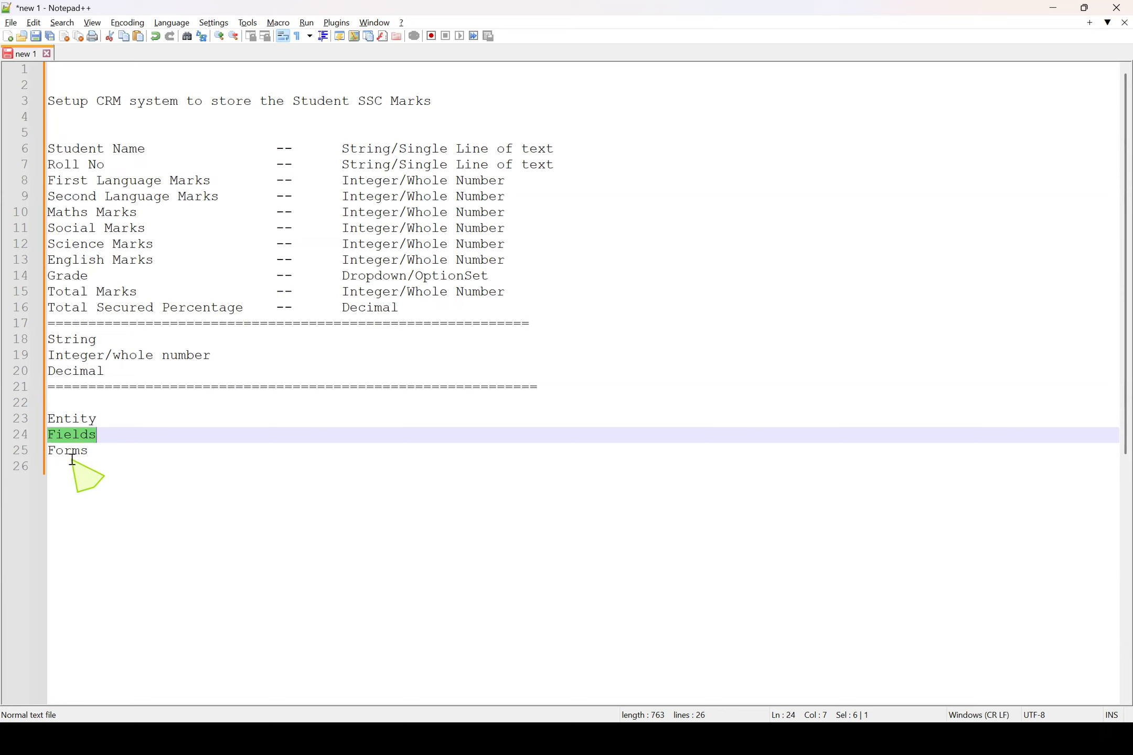
{"action": "double_click", "coordinate": [72, 452]}
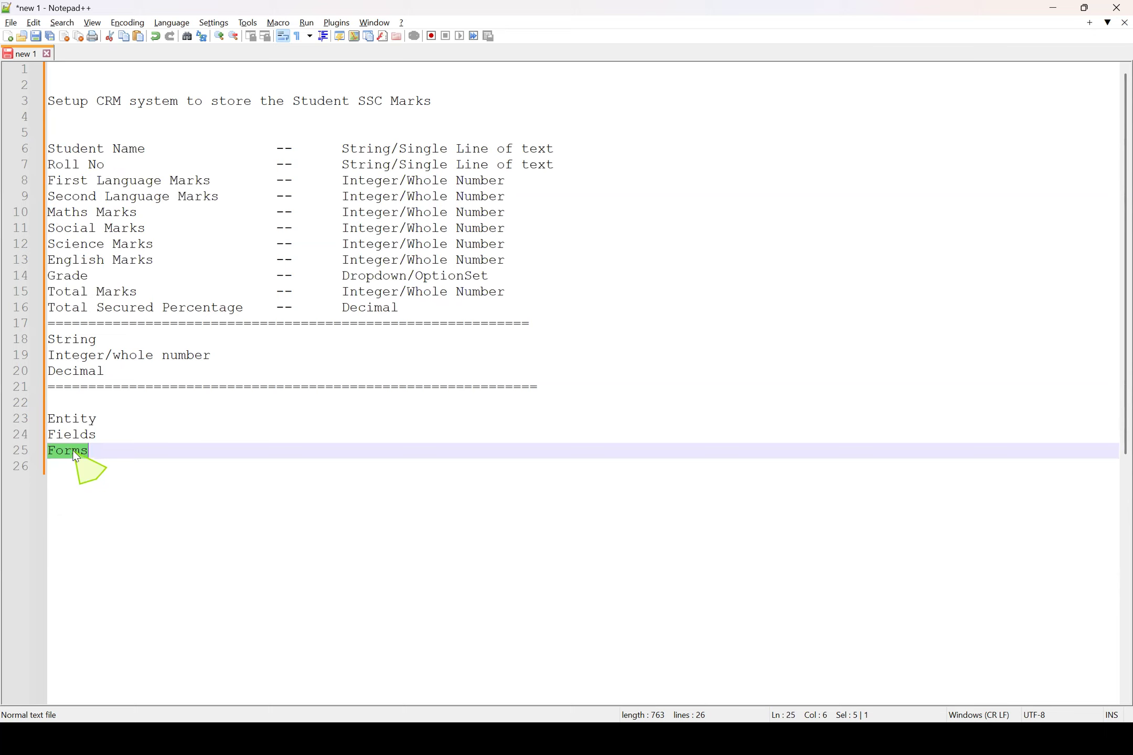
{"action": "left_click", "coordinate": [100, 449]}
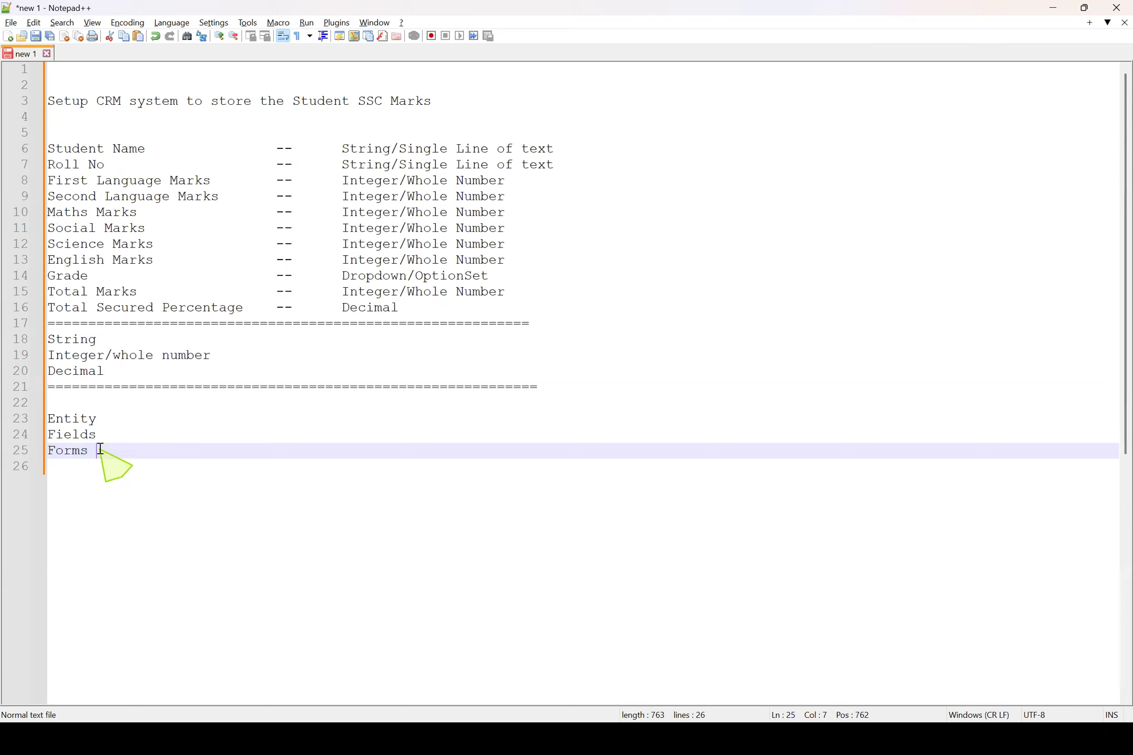
{"action": "left_click_drag", "start_coordinate": [98, 450], "coordinate": [50, 420]}
{"action": "double_click", "coordinate": [89, 421]}
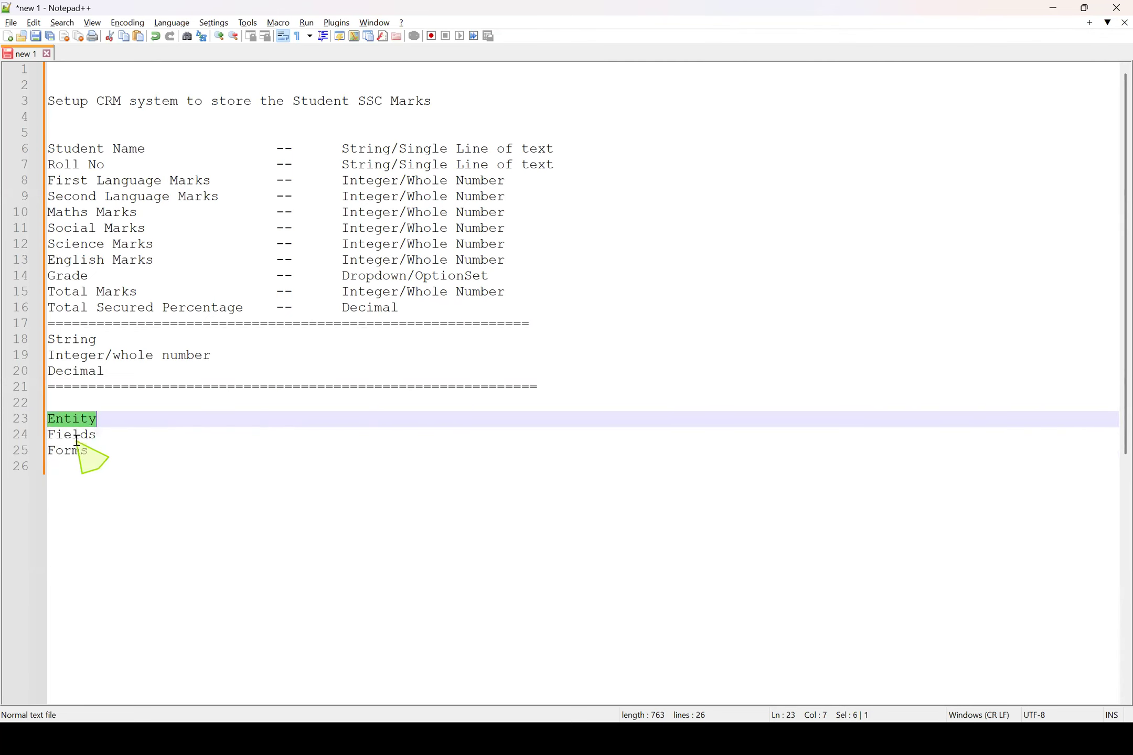
{"action": "double_click", "coordinate": [74, 435]}
{"action": "left_click", "coordinate": [72, 455]}
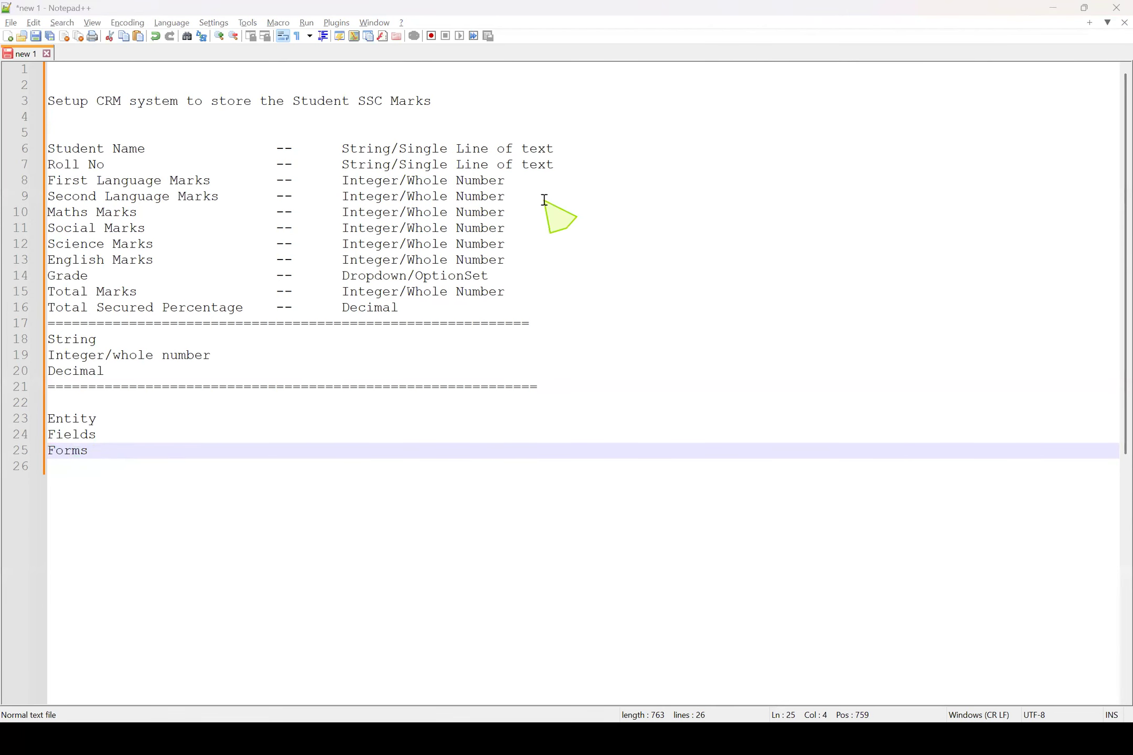
Switch to Chrome and show the Dynamics 365 My Active Accounts page
{"action": "key", "text": "alt+Tab"}
{"action": "key", "text": "alt+shift+Tab"}
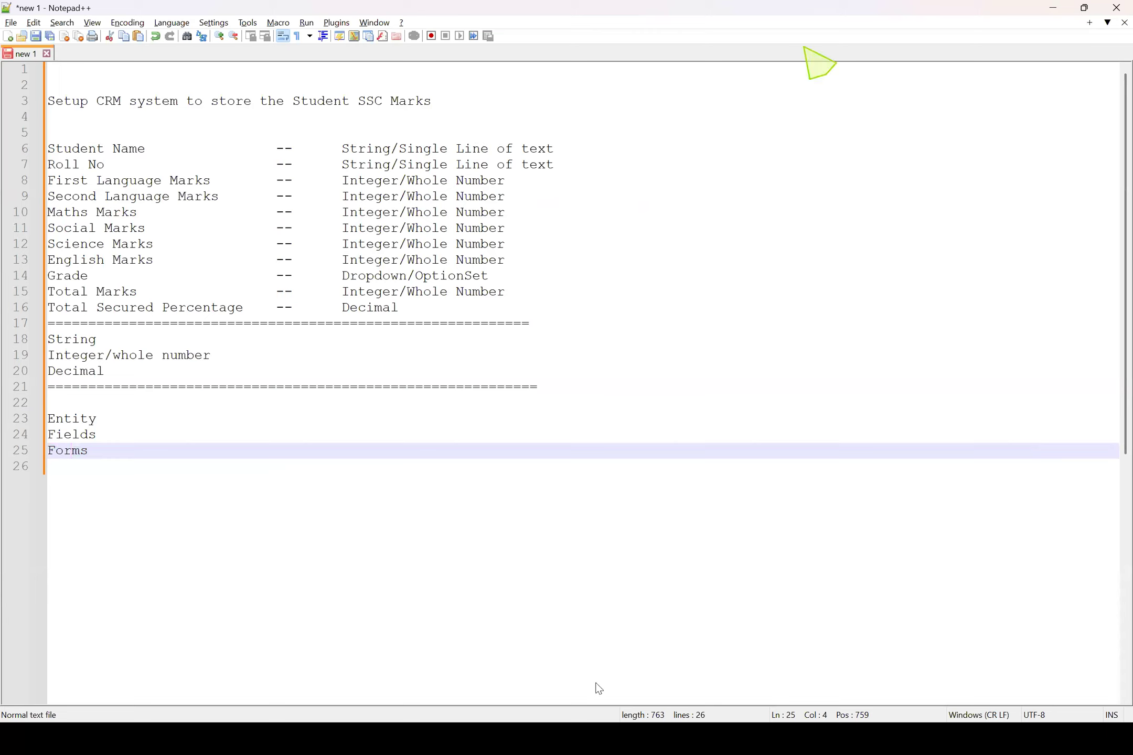
{"action": "key", "text": "alt+Tab"}
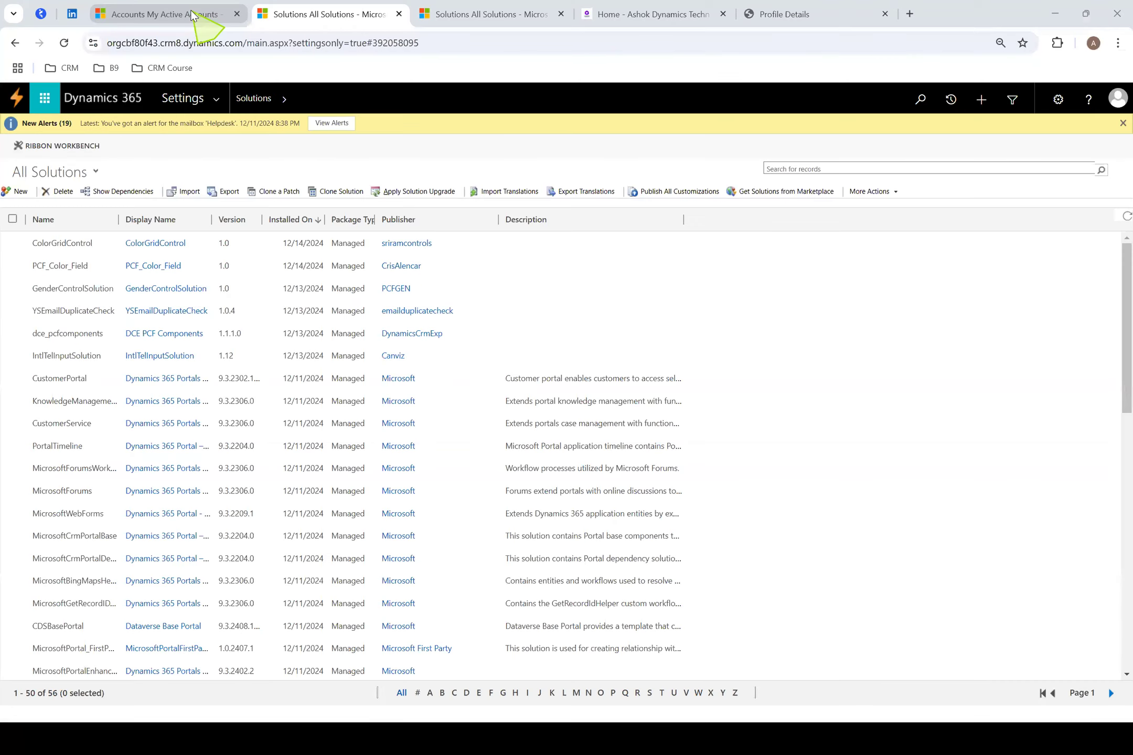
{"action": "left_click", "coordinate": [194, 14]}
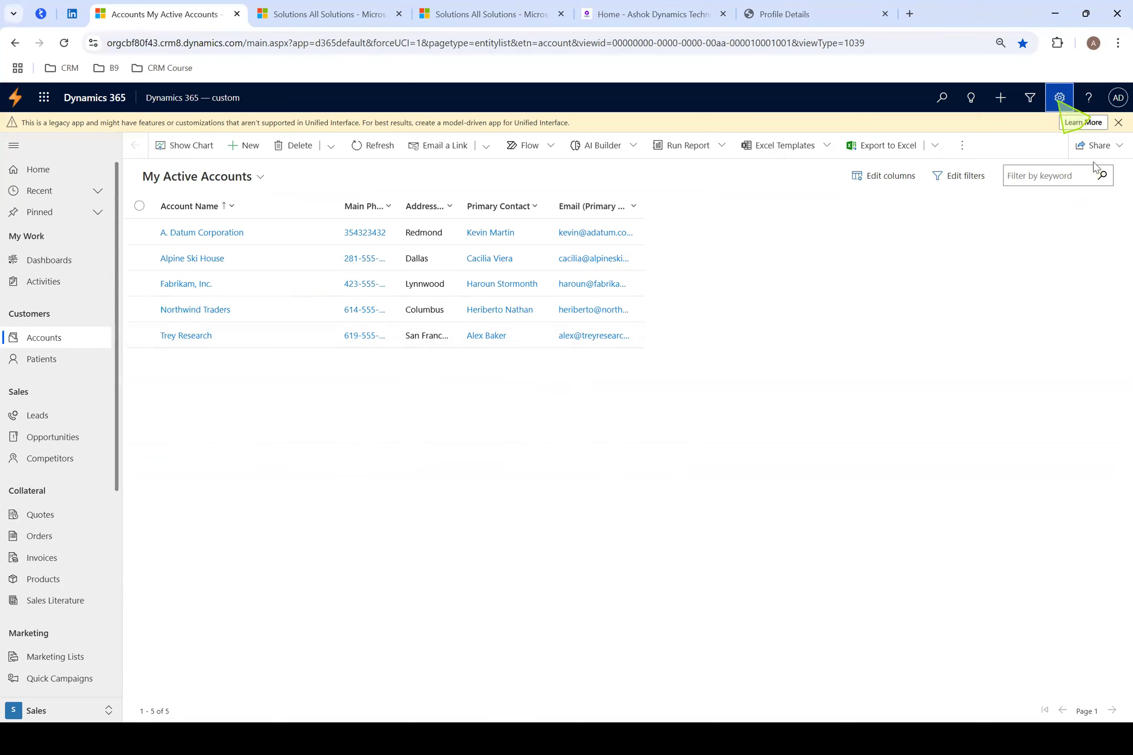
Open the Solutions list in the Dynamics 365 Advanced Settings
{"action": "left_click", "coordinate": [1057, 99]}
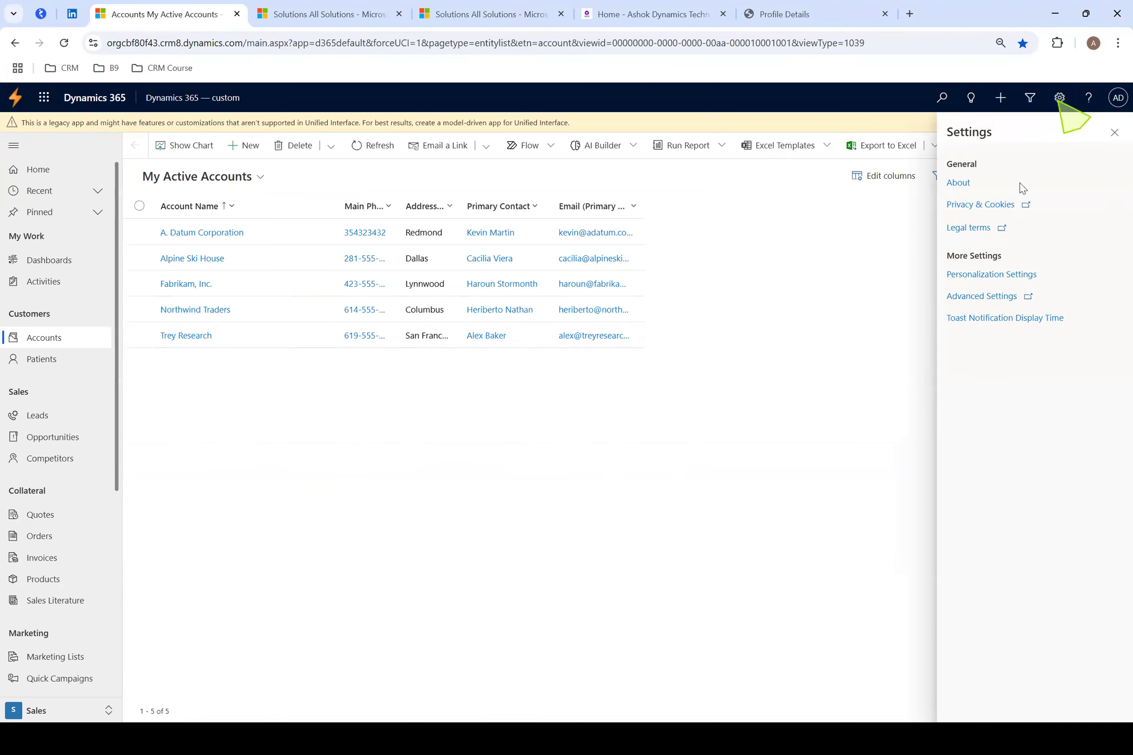
{"action": "left_click", "coordinate": [981, 297]}
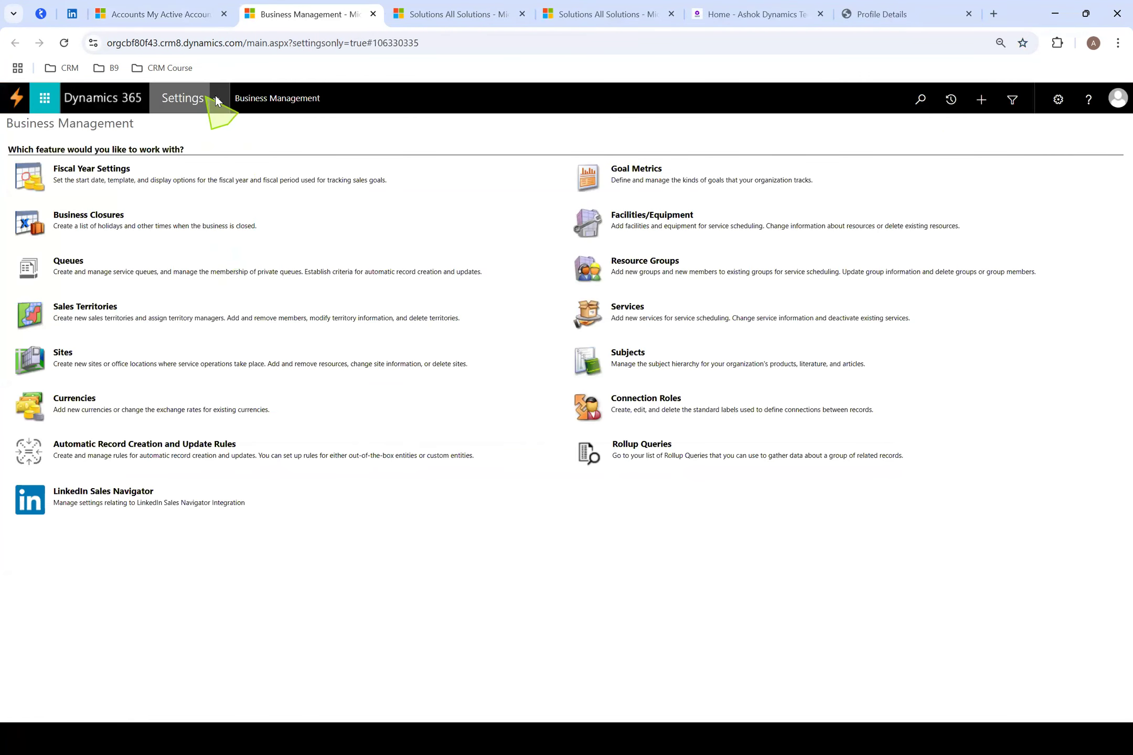
{"action": "left_click", "coordinate": [215, 101]}
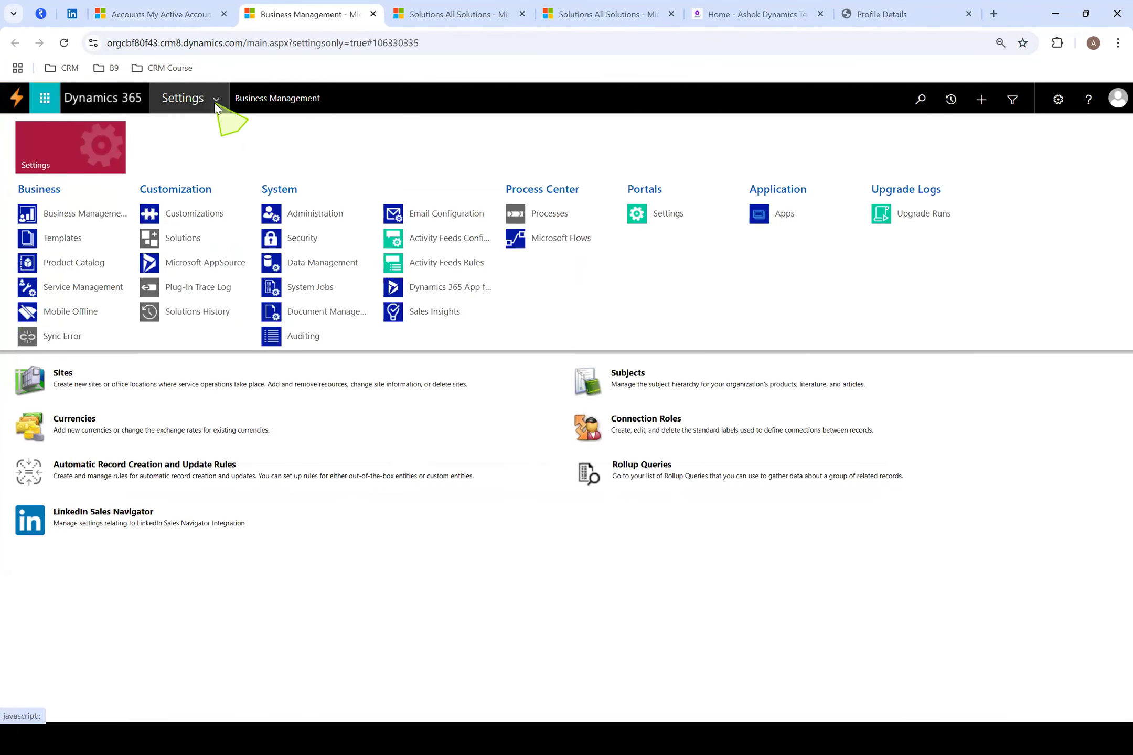
{"action": "left_click", "coordinate": [188, 239]}
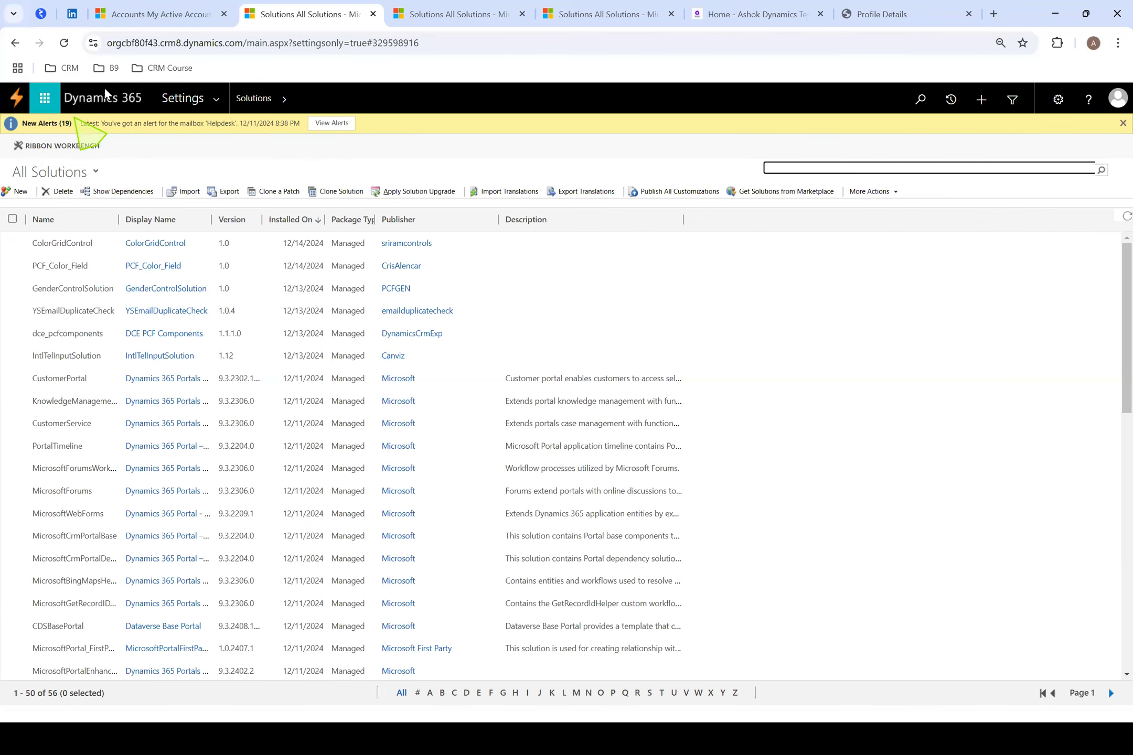
Start a new solution with the display name "DynamicsCRMCustomizations" and let its Name be filled in from it
{"action": "left_click", "coordinate": [20, 191]}
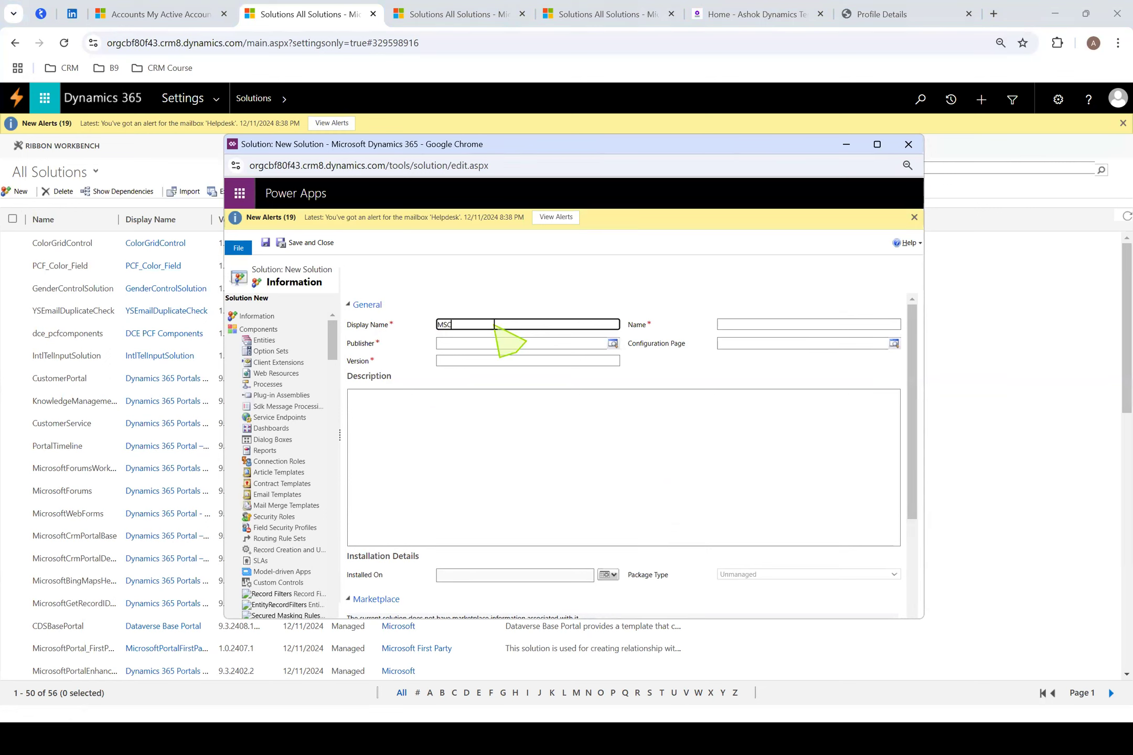
{"action": "type", "text": "ustomizations"}
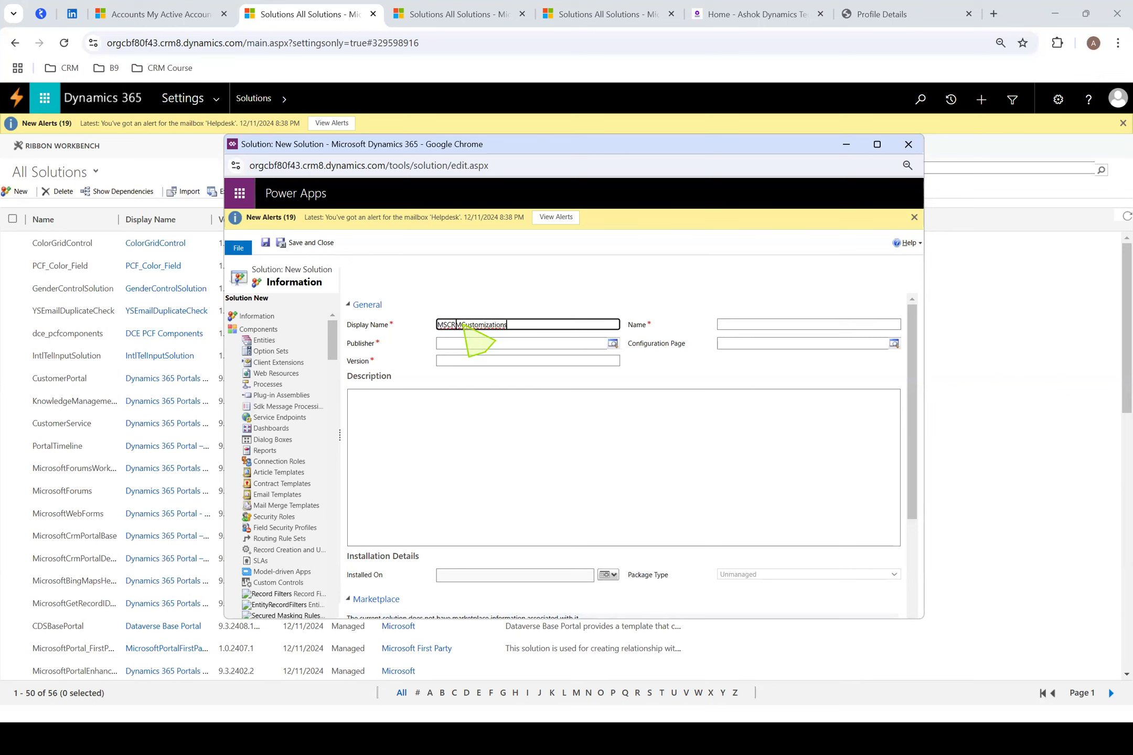
{"action": "key", "text": "ctrl+a"}
{"action": "type", "text": "Dynam"}
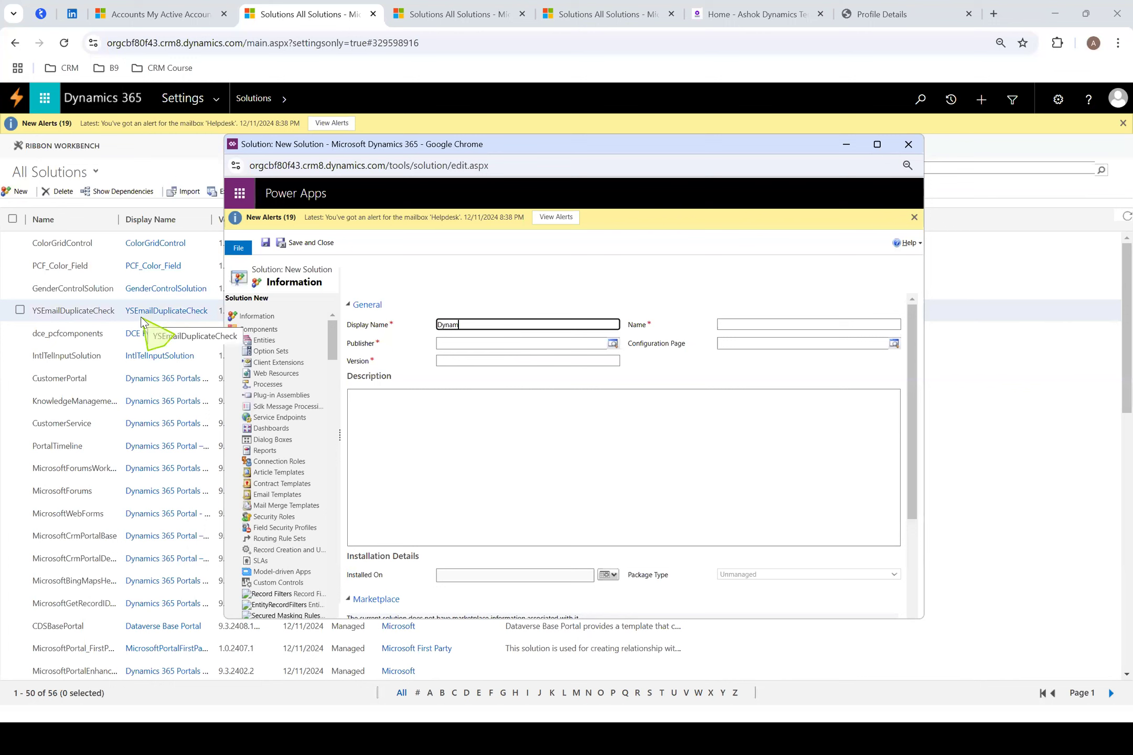
{"action": "type", "text": "icsCRMCsustomizations"}
{"action": "left_click", "coordinate": [547, 283]}
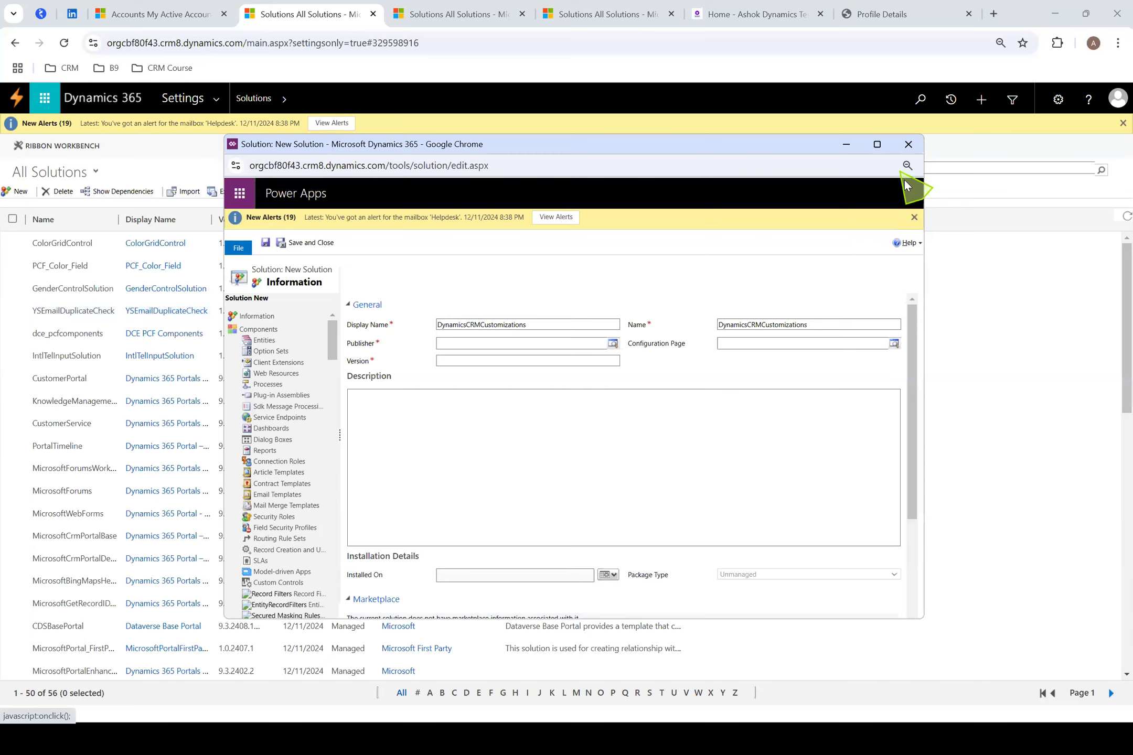
Open a new publisher form through the record lookup for the new solution's Publisher
{"action": "left_click", "coordinate": [877, 144]}
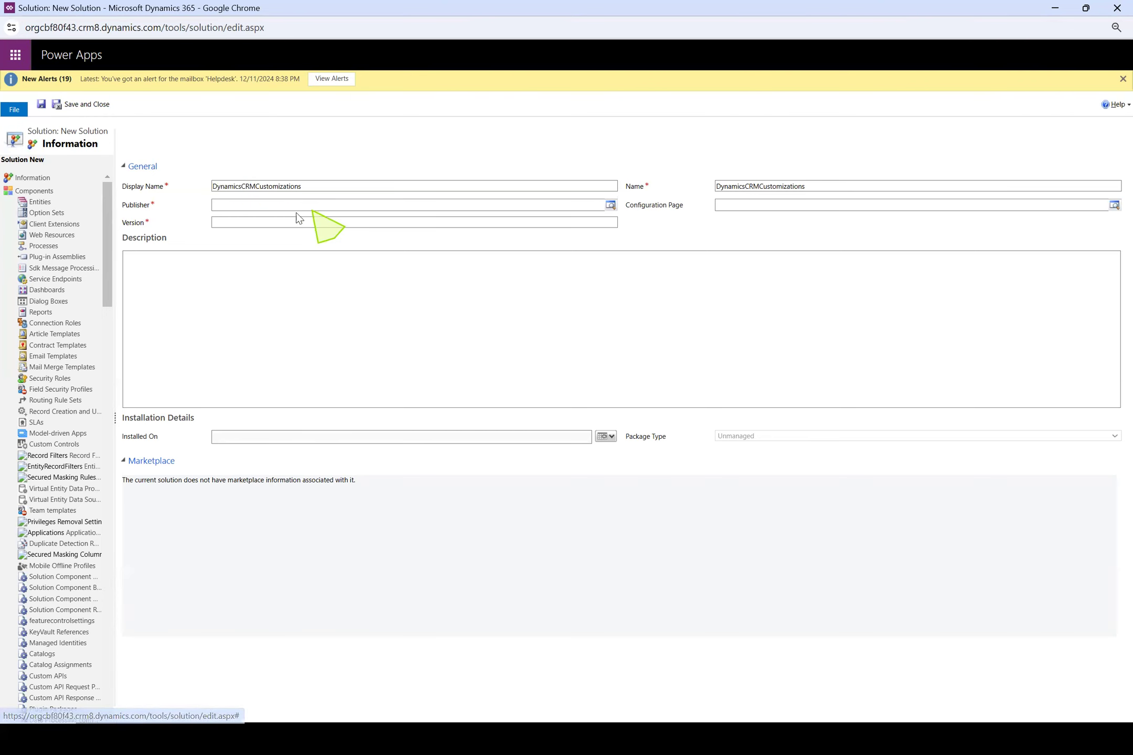
{"action": "left_click", "coordinate": [273, 206]}
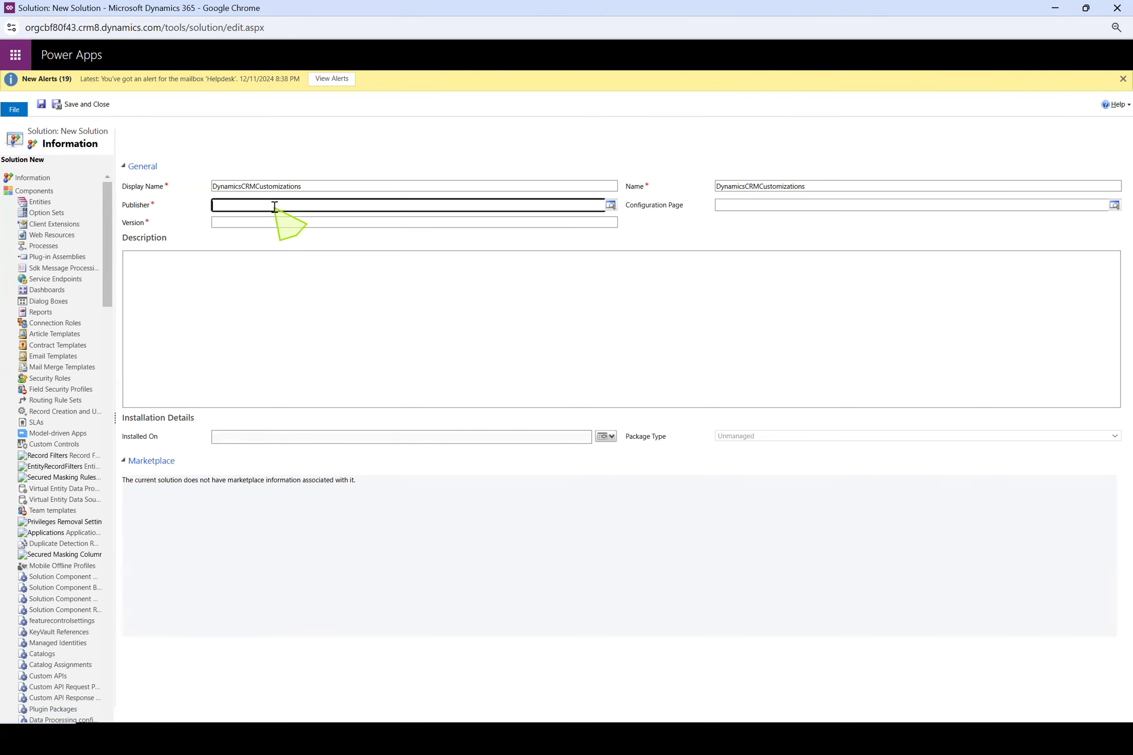
{"action": "left_click", "coordinate": [610, 206]}
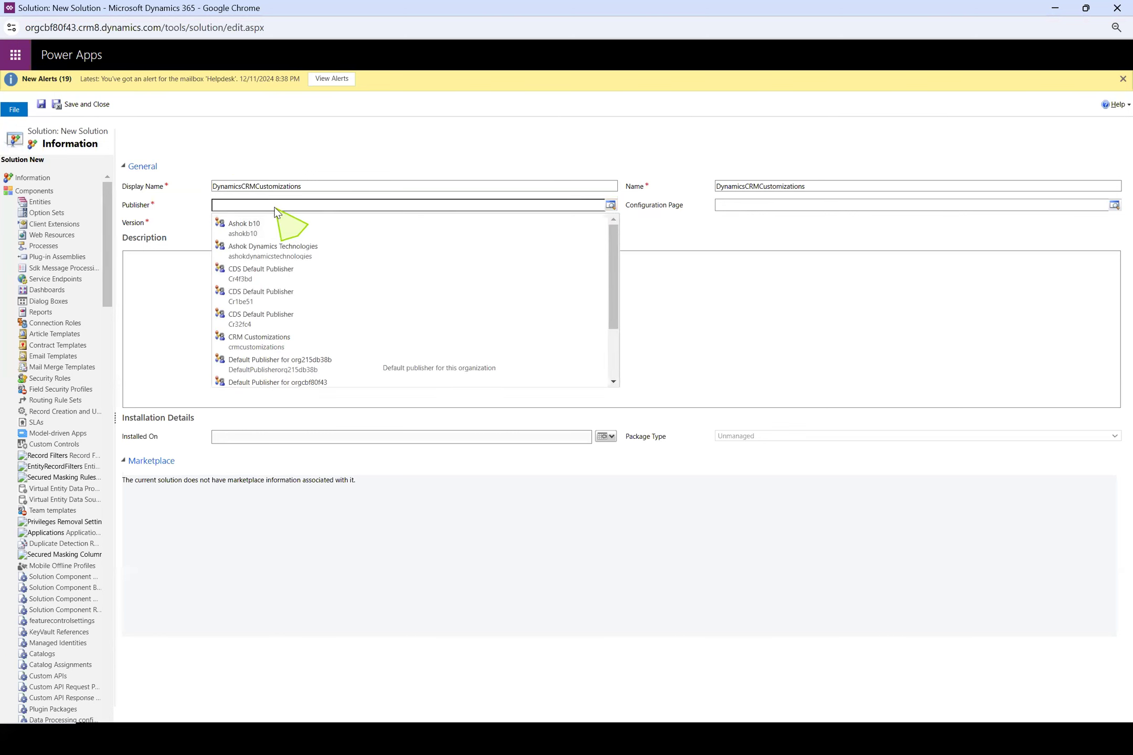
{"action": "left_click", "coordinate": [610, 205]}
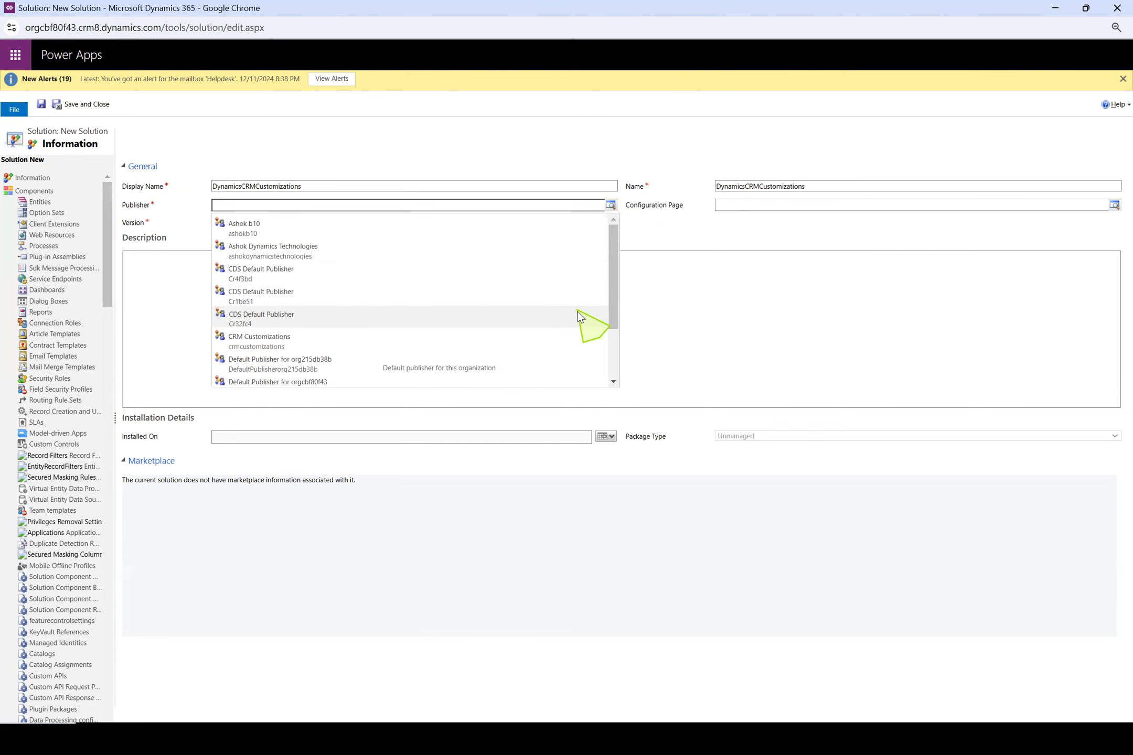
{"action": "scroll", "coordinate": [580, 311], "scroll_direction": "down", "scroll_amount": 2}
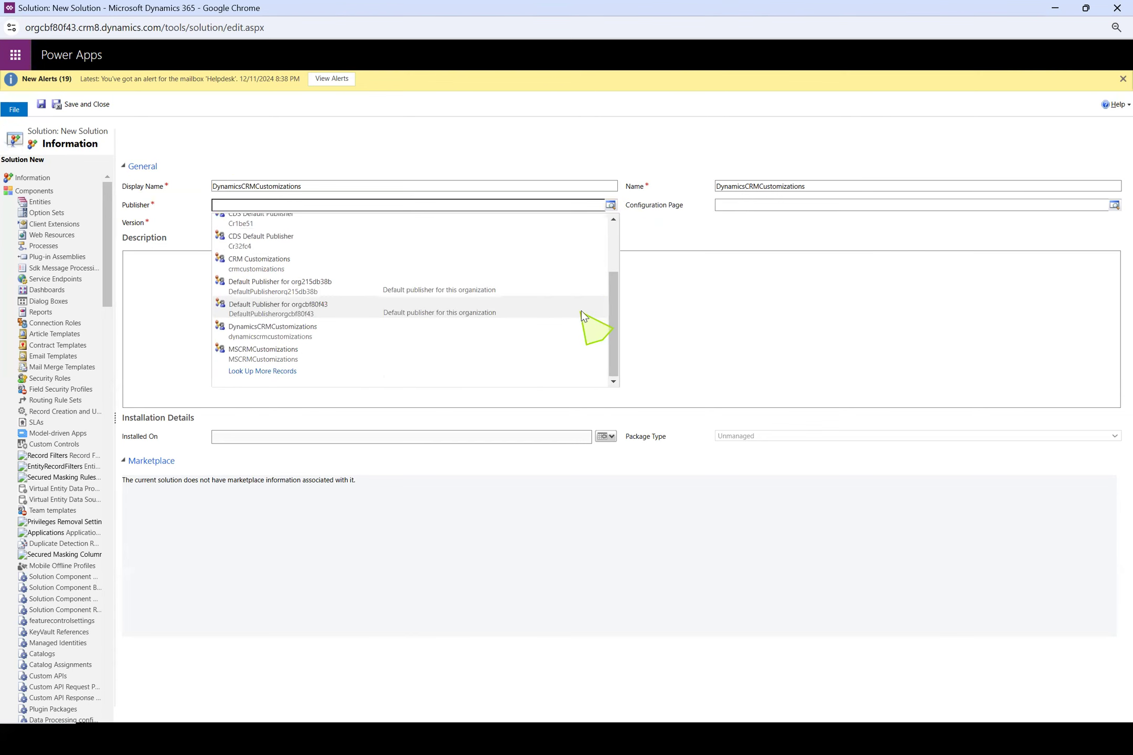
{"action": "left_click", "coordinate": [308, 376]}
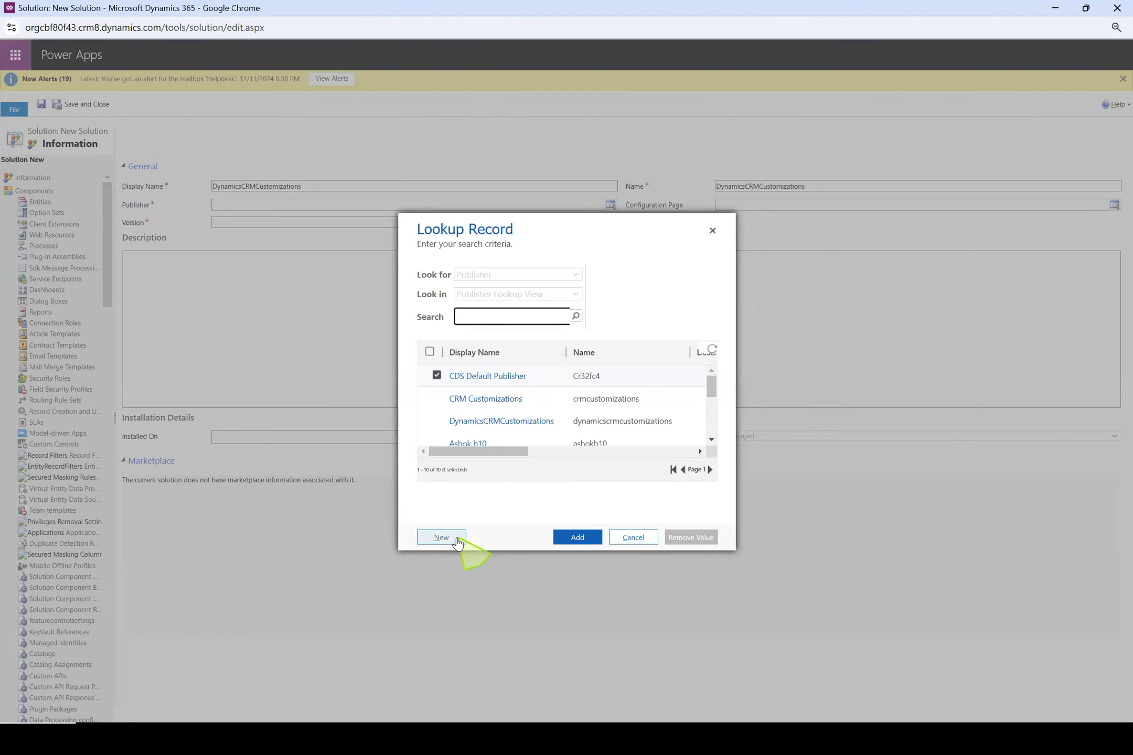
{"action": "left_click", "coordinate": [445, 540]}
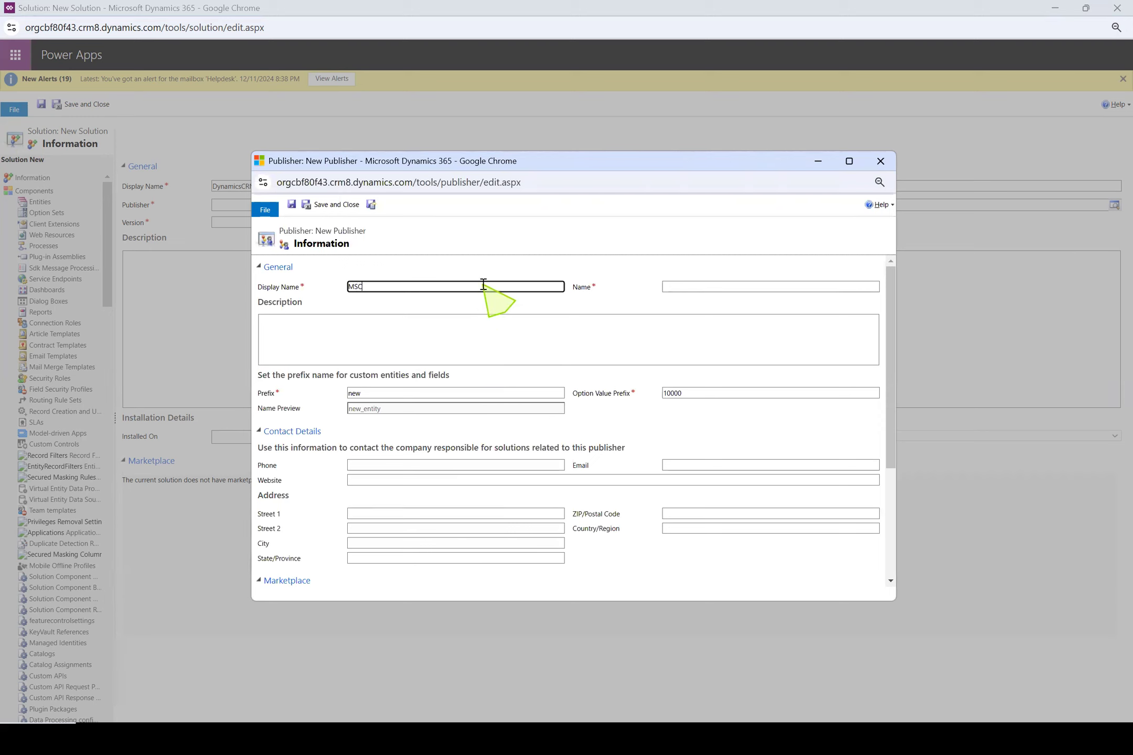
Enter "DynamicsCRMCustomizations" as the publisher's display name and let its Name be filled in from it
{"action": "type", "text": "MSCRMCustomizations"}
{"action": "left_click_drag", "start_coordinate": [483, 286], "coordinate": [281, 290]}
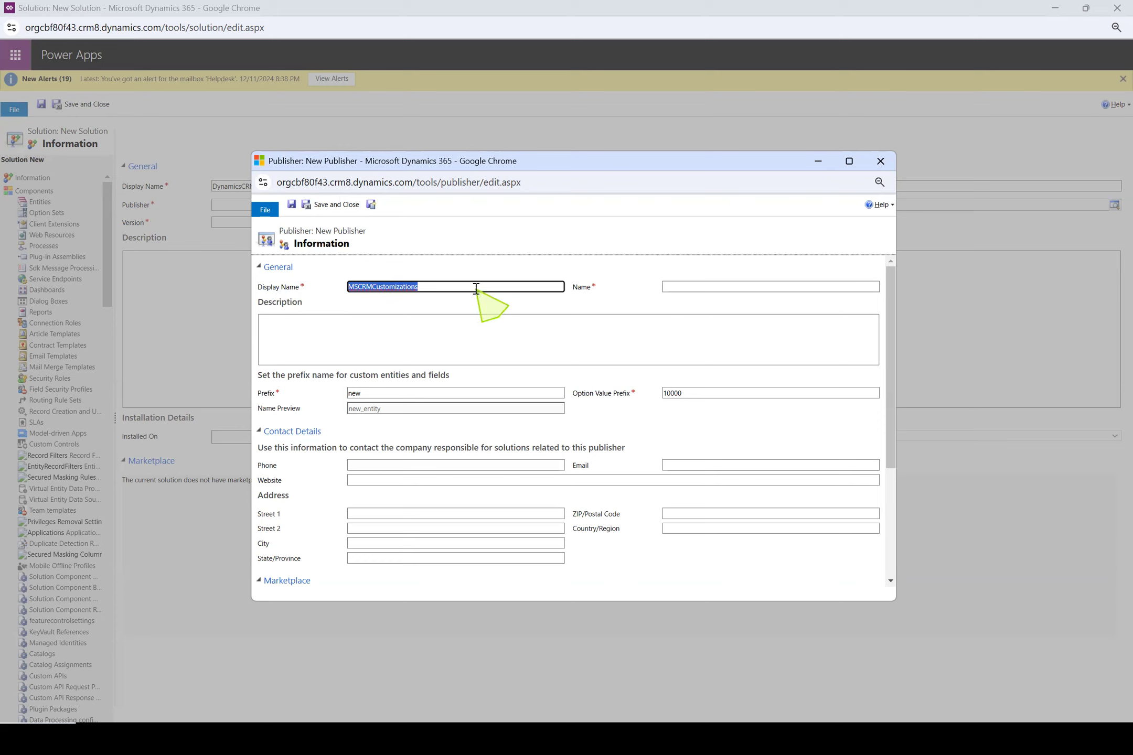
{"action": "type", "text": "DynamicsCRMCu"}
{"action": "key", "text": "BackSpace"}
{"action": "key", "text": "BackSpace"}
{"action": "type", "text": "omizations"}
{"action": "key", "text": "Tab"}
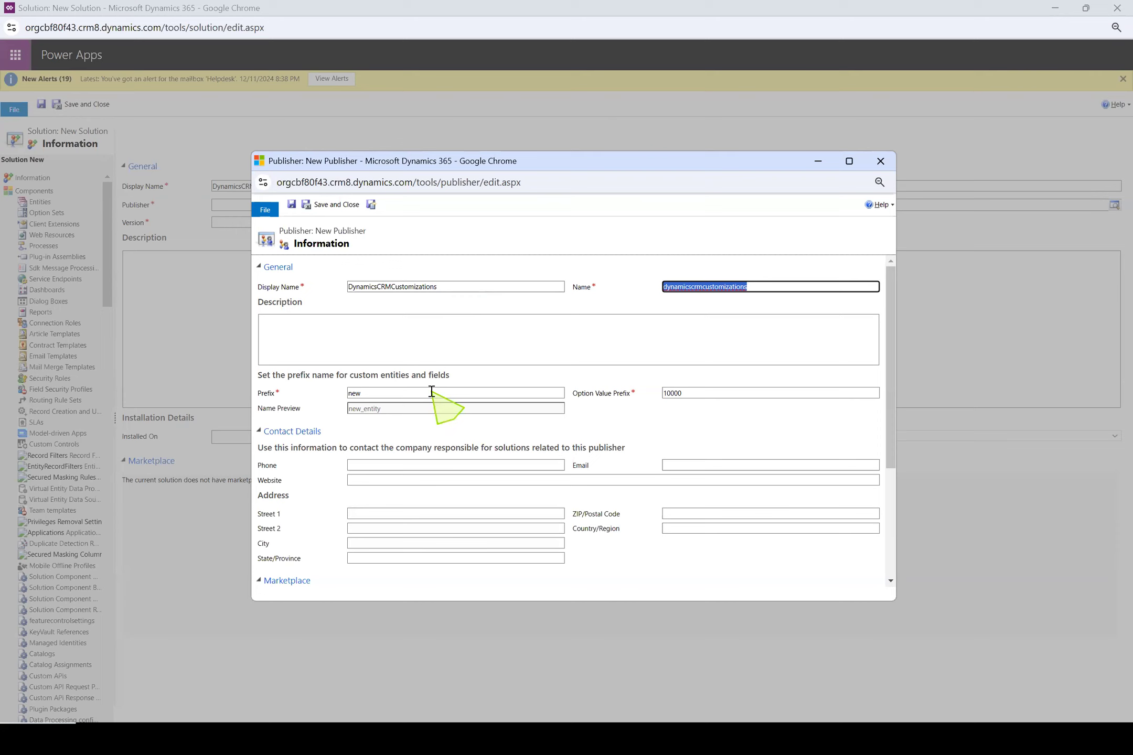
Set the publisher's prefix to crm and try to save and close the publisher
{"action": "double_click", "coordinate": [351, 392]}
{"action": "type", "text": "crm"}
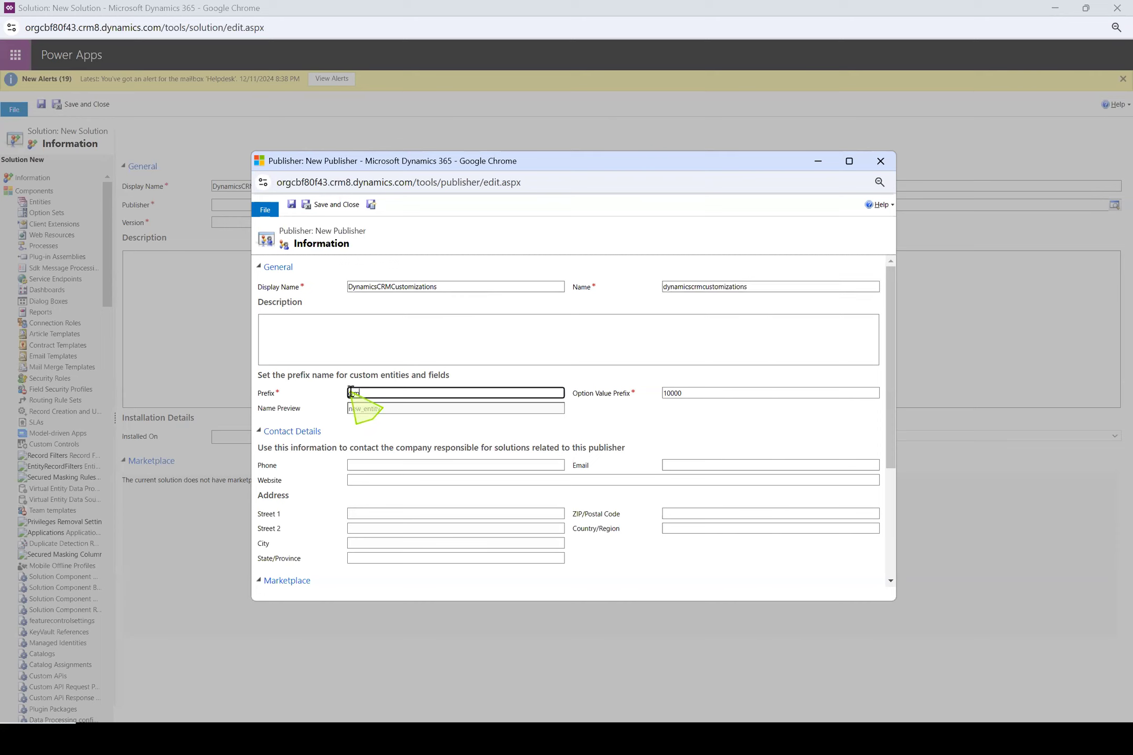
{"action": "left_click_drag", "start_coordinate": [402, 391], "coordinate": [238, 397]}
{"action": "left_click", "coordinate": [556, 430]}
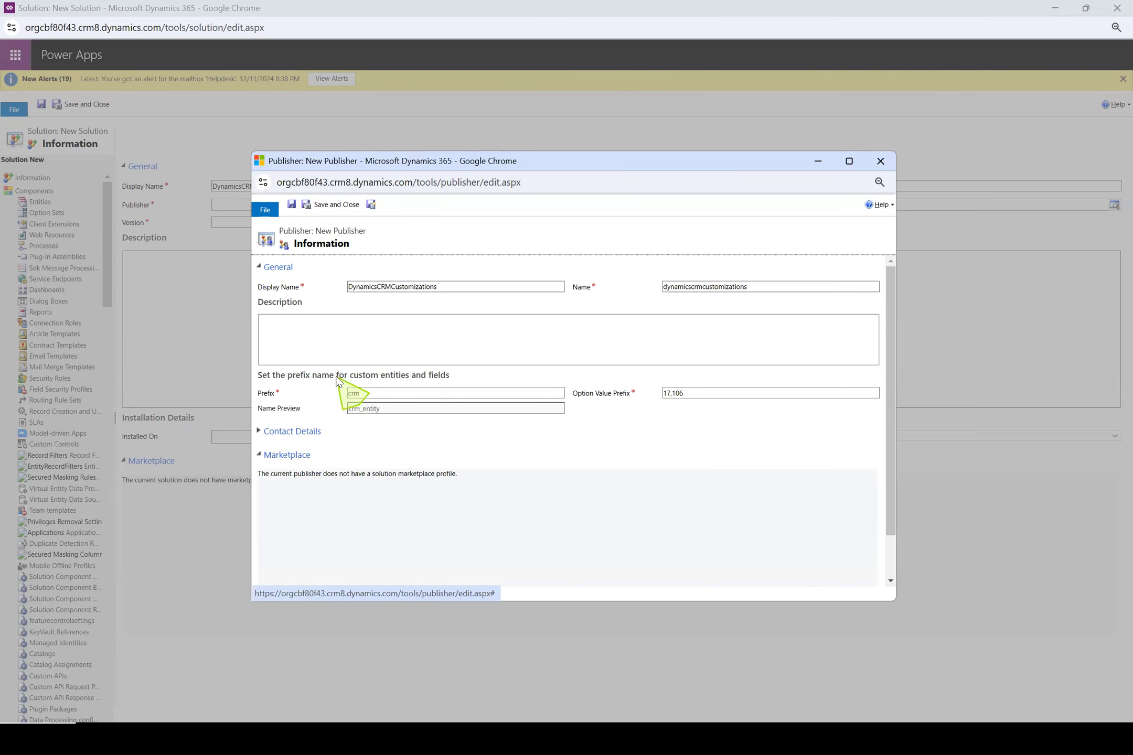
{"action": "left_click", "coordinate": [335, 206]}
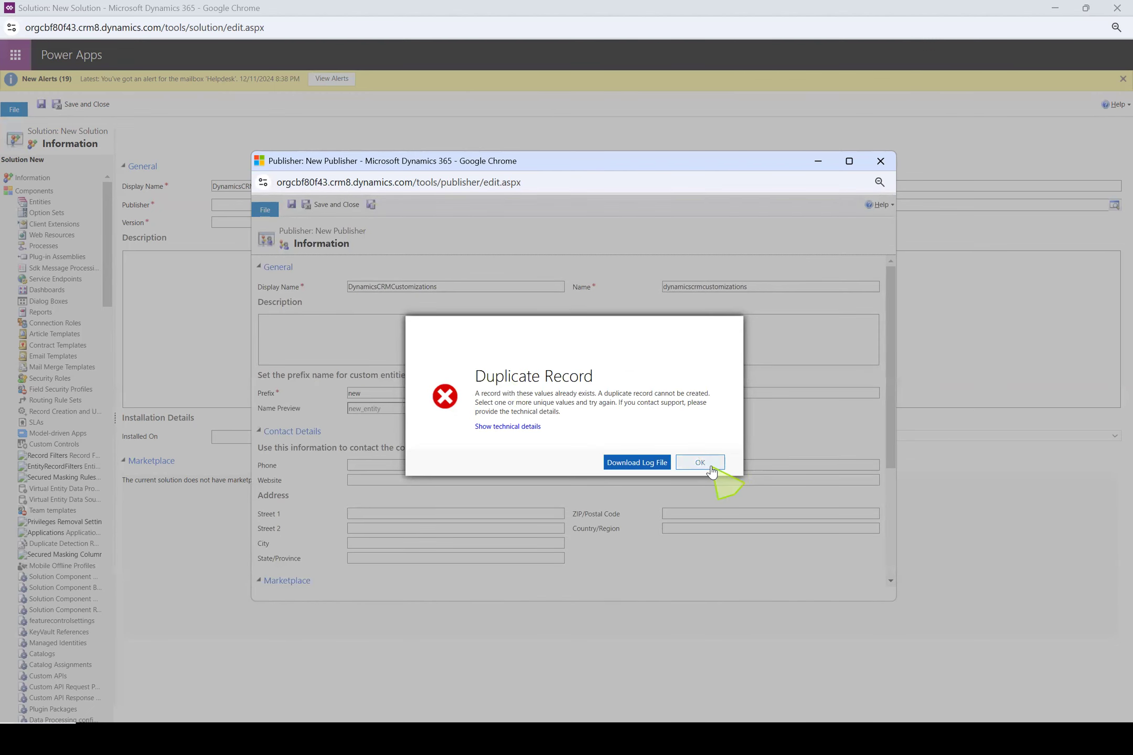
{"action": "left_click", "coordinate": [705, 464]}
Save the publisher with display name "MyDynamicsCRMCustomizations" and Name "Mydynamicscrmcustomizations", and assign it to the solution
{"action": "double_click", "coordinate": [457, 288]}
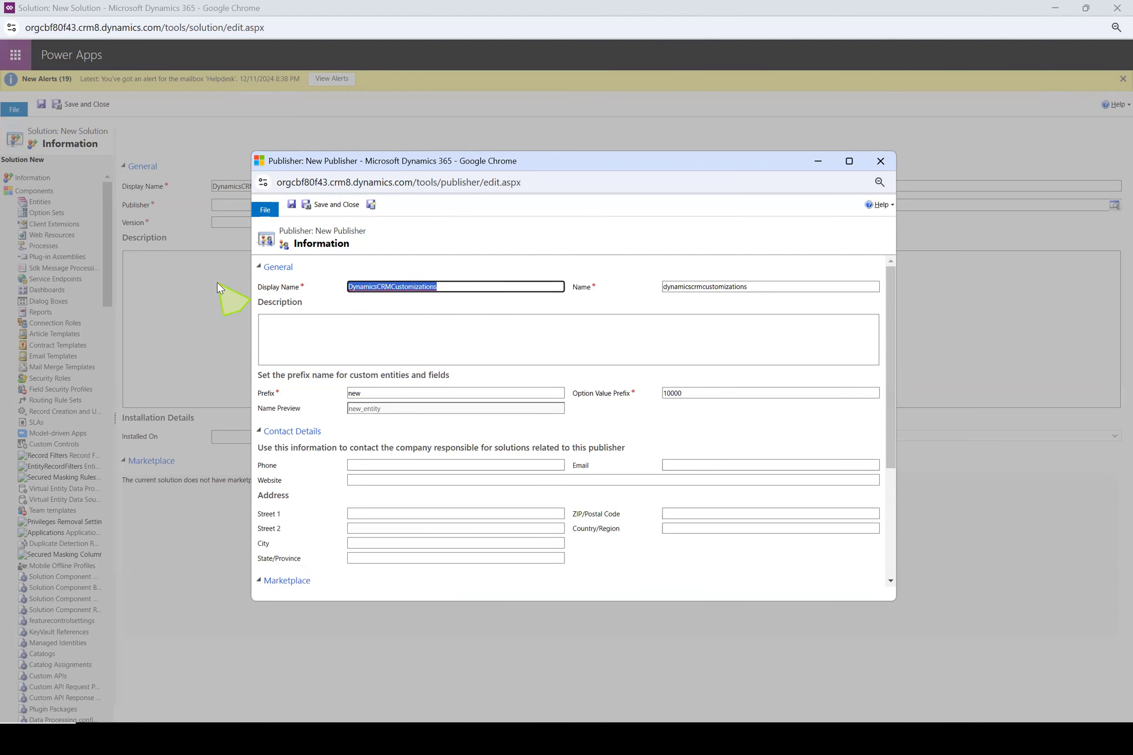
{"action": "key", "text": "Left"}
{"action": "type", "text": "My"}
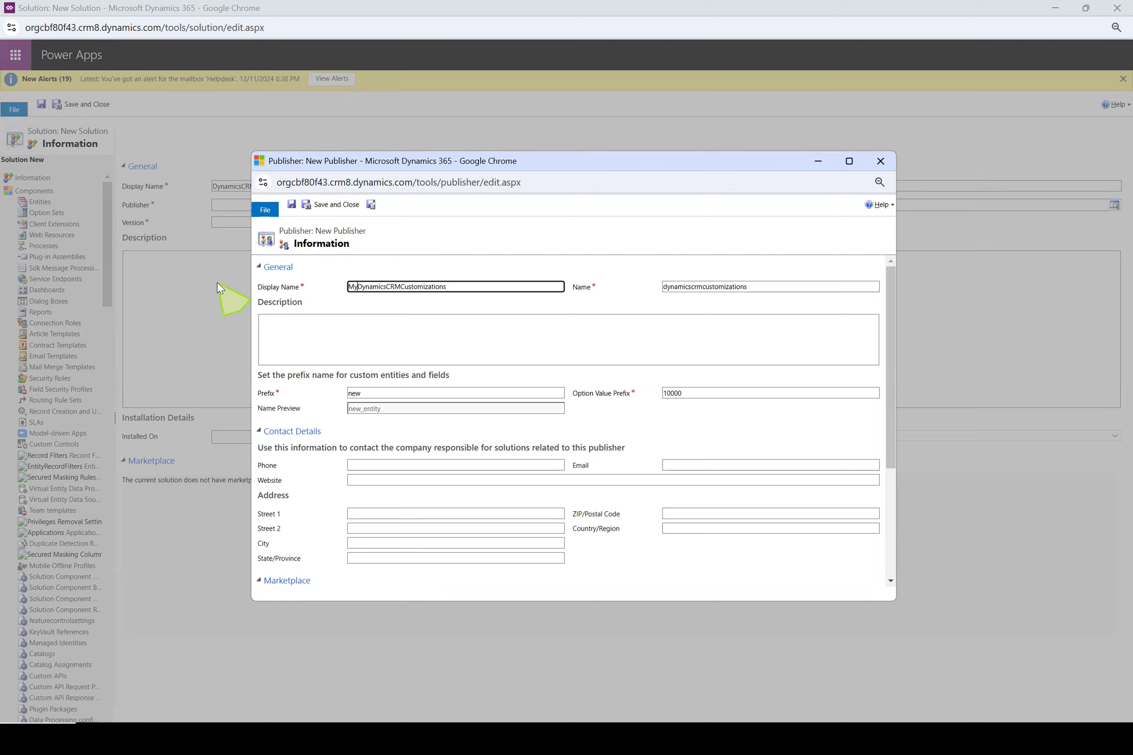
{"action": "left_click", "coordinate": [664, 286]}
{"action": "type", "text": "My"}
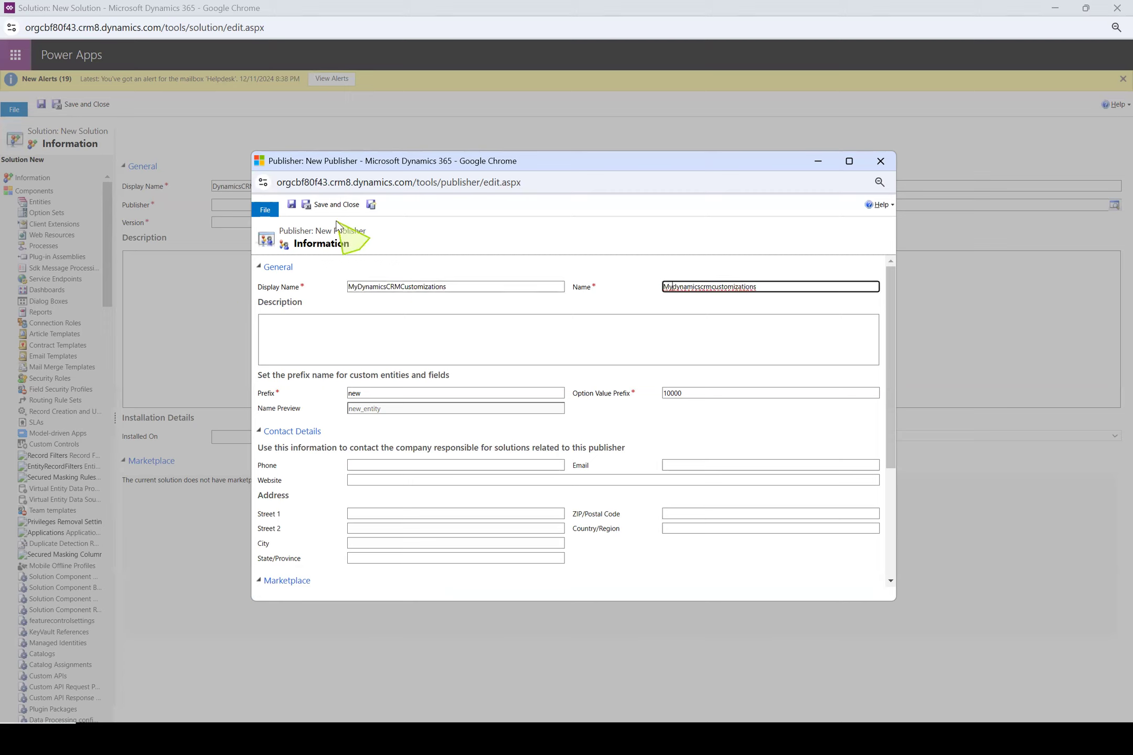
{"action": "left_click_drag", "start_coordinate": [456, 287], "coordinate": [348, 287]}
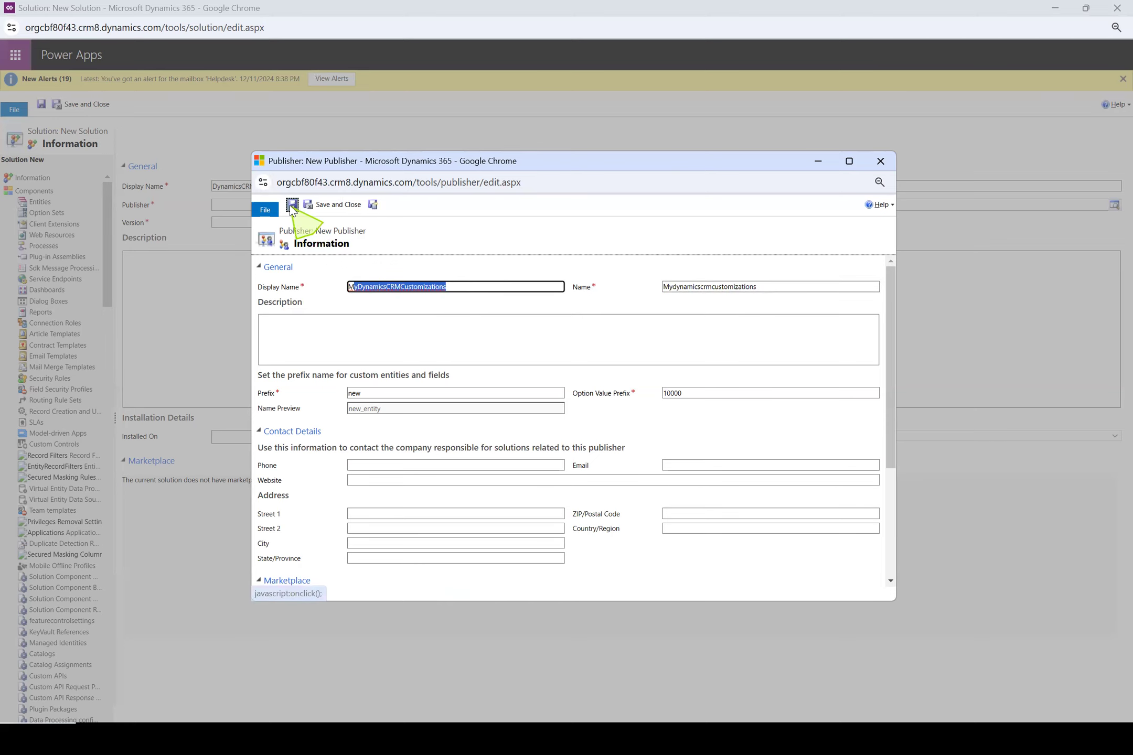
{"action": "left_click", "coordinate": [326, 204]}
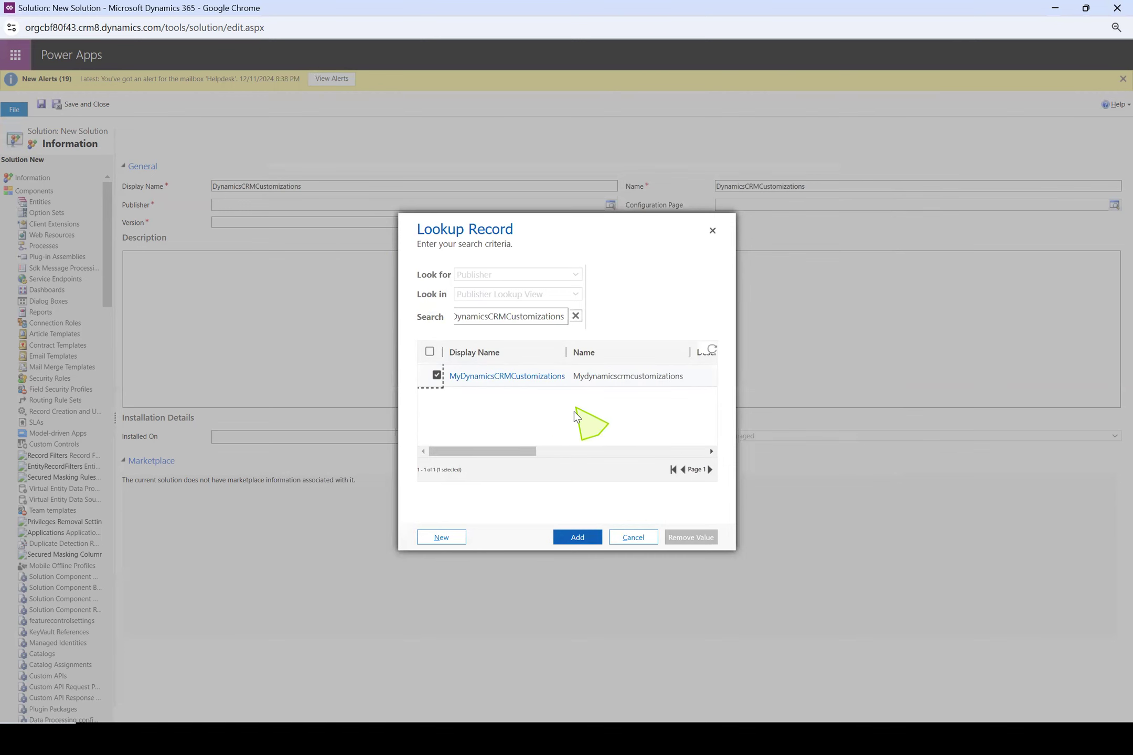
{"action": "left_click", "coordinate": [576, 537]}
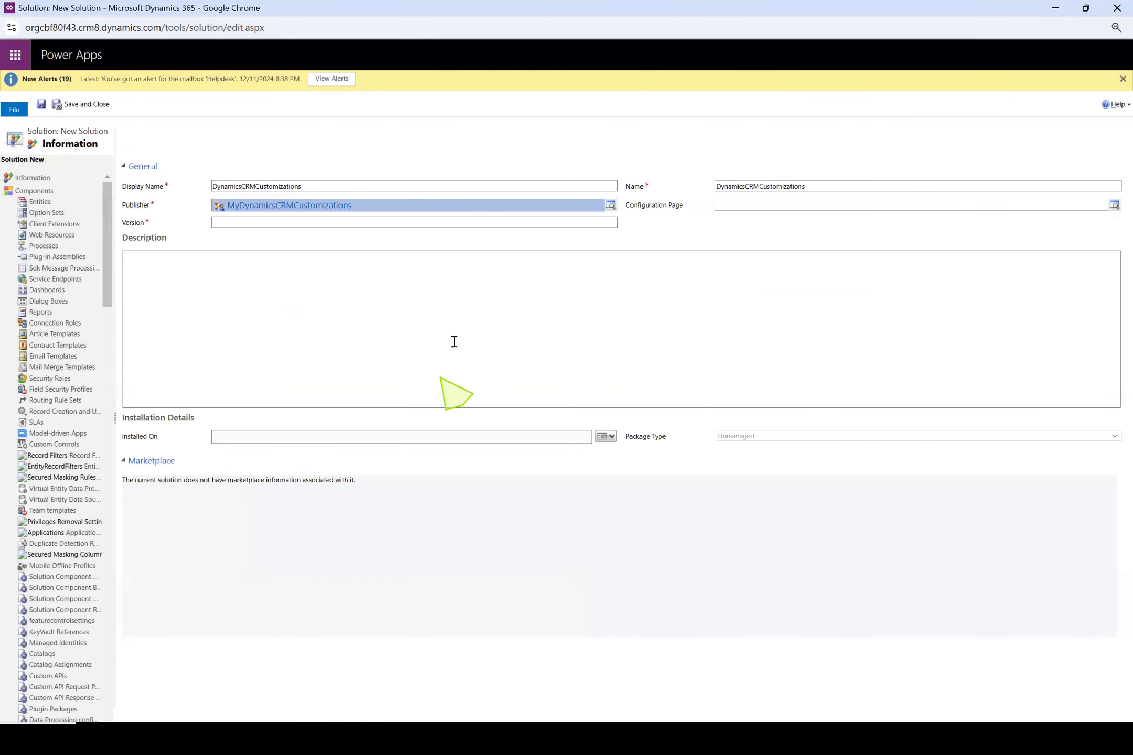
Change both the solution's display name and its Name to "MyDynamicsCRMCustomizations"
{"action": "left_click", "coordinate": [214, 187]}
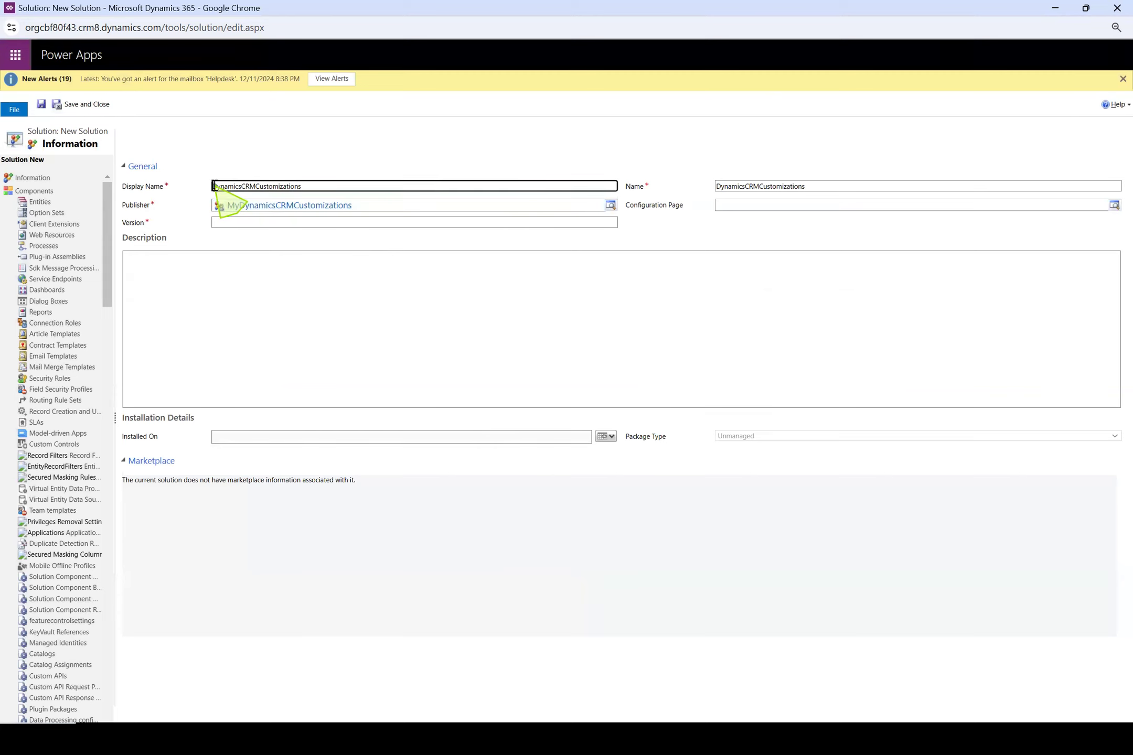
{"action": "type", "text": "My"}
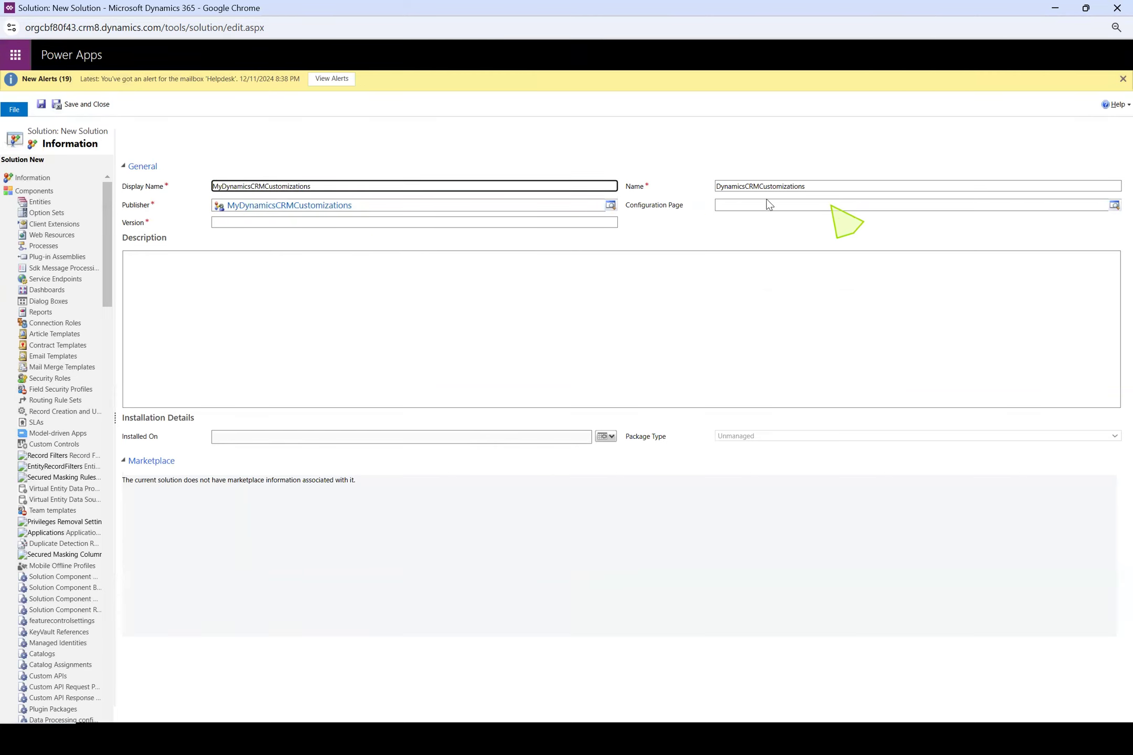
{"action": "left_click", "coordinate": [718, 187]}
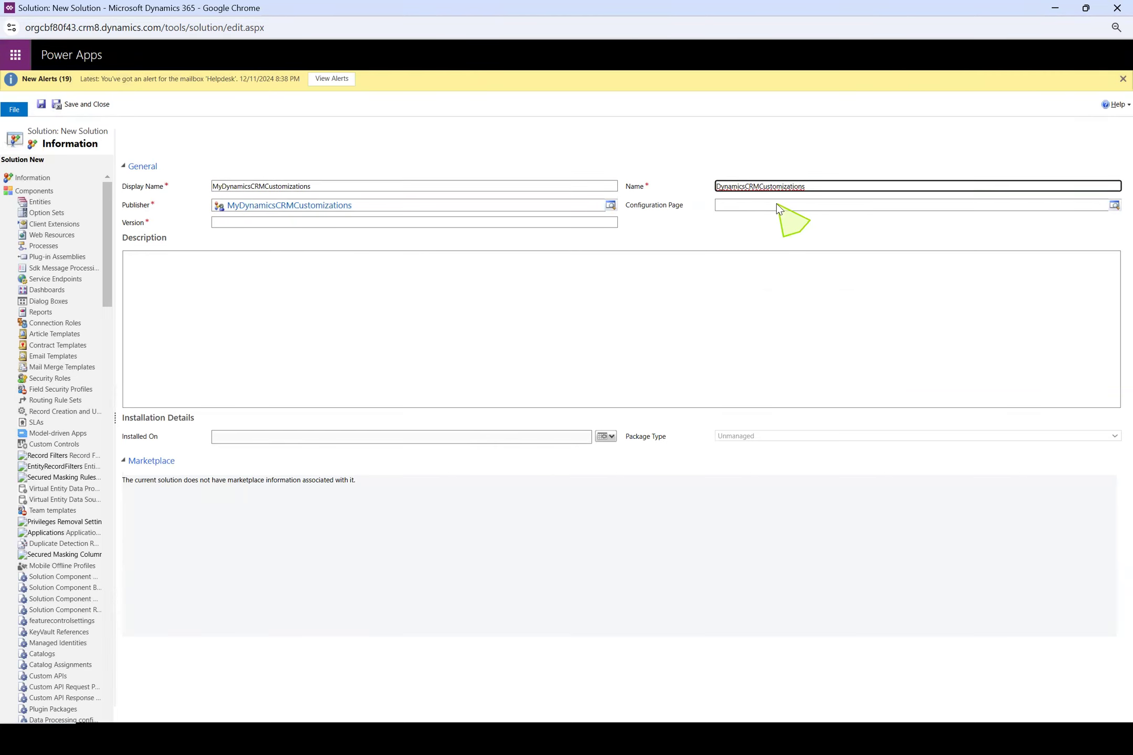
{"action": "type", "text": "My"}
Set the solution's version to 10.0.0 and save the solution
{"action": "left_click", "coordinate": [312, 222]}
{"action": "type", "text": "10"}
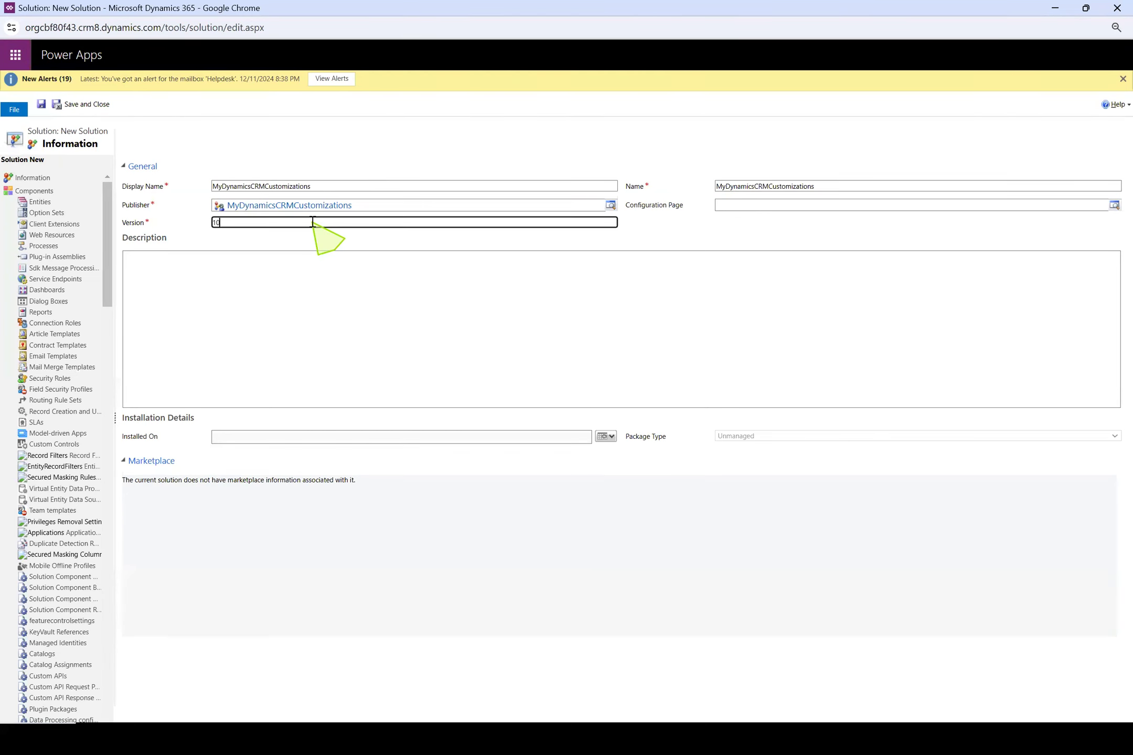
{"action": "type", "text": ".0.0"}
{"action": "left_click_drag", "start_coordinate": [259, 223], "coordinate": [112, 225]}
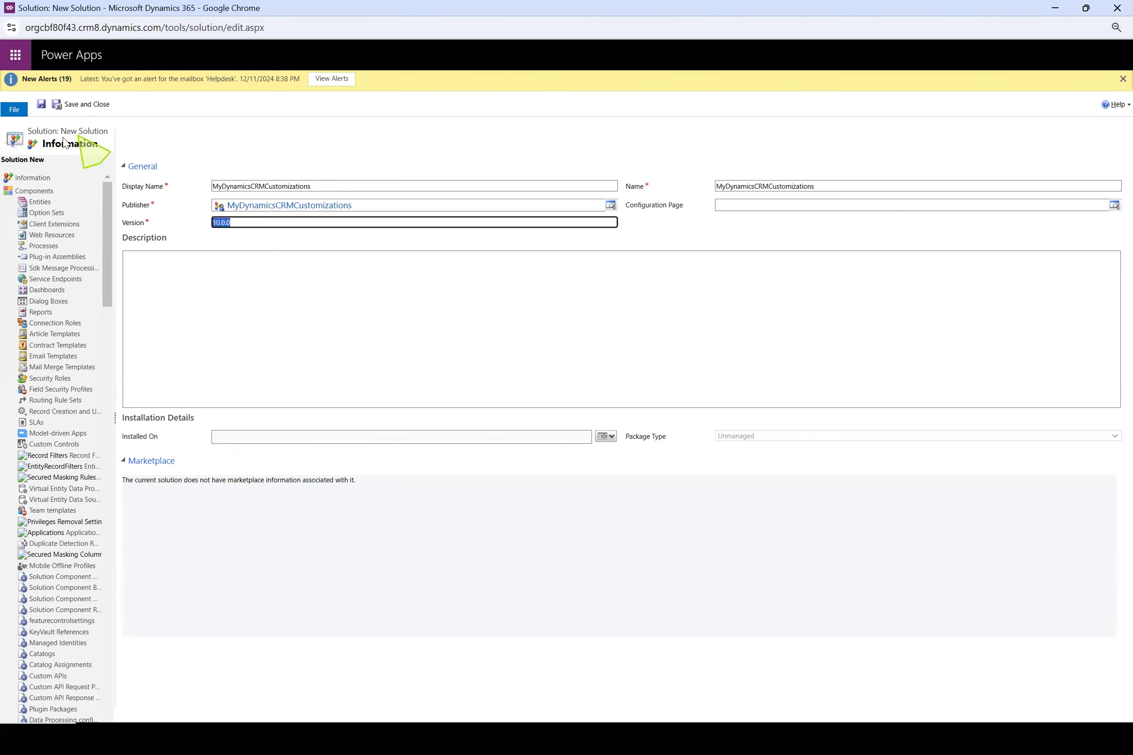
{"action": "left_click", "coordinate": [41, 105]}
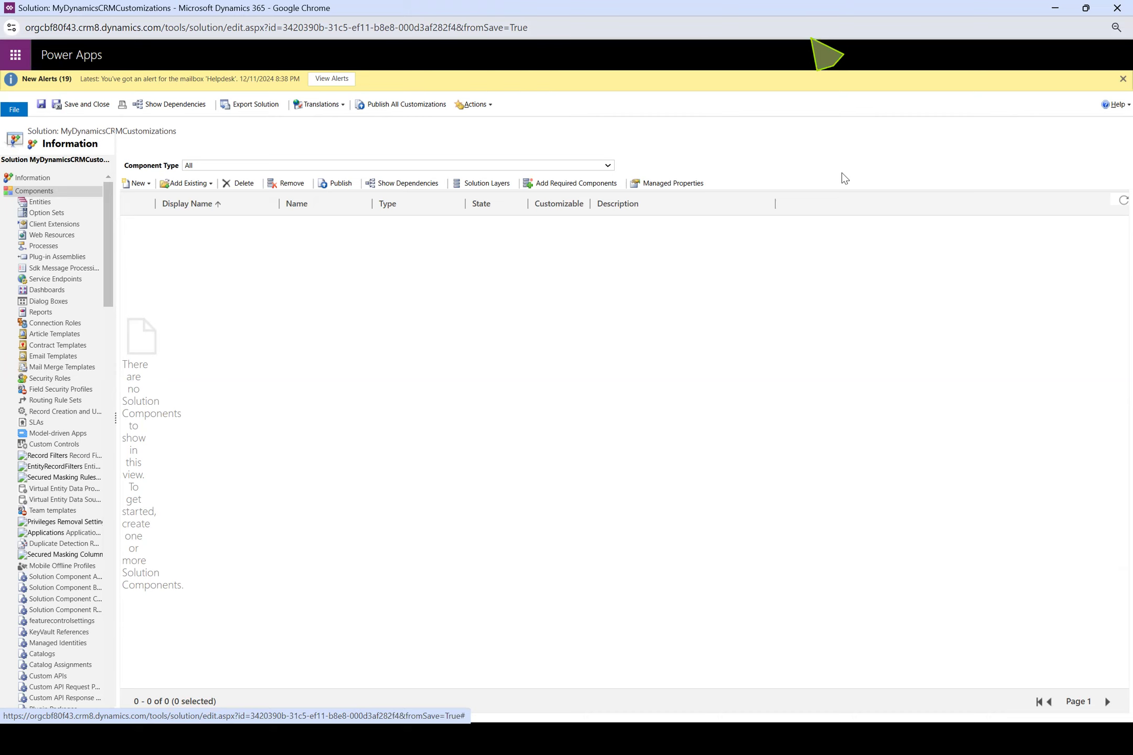
Switch to Notepad++ and add "-- Student SSC Marks" after the Entity entry
{"action": "key", "text": "alt+Tab"}
{"action": "left_click", "coordinate": [189, 413]}
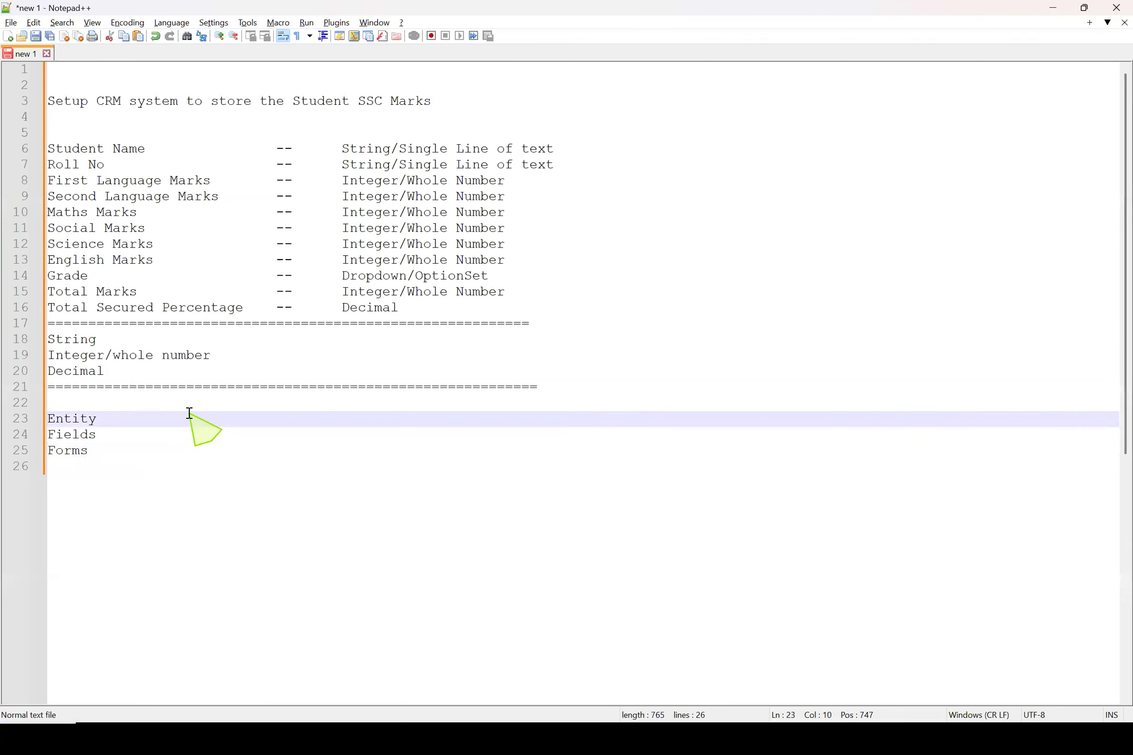
{"action": "type", "text": "-- Student Ss"}
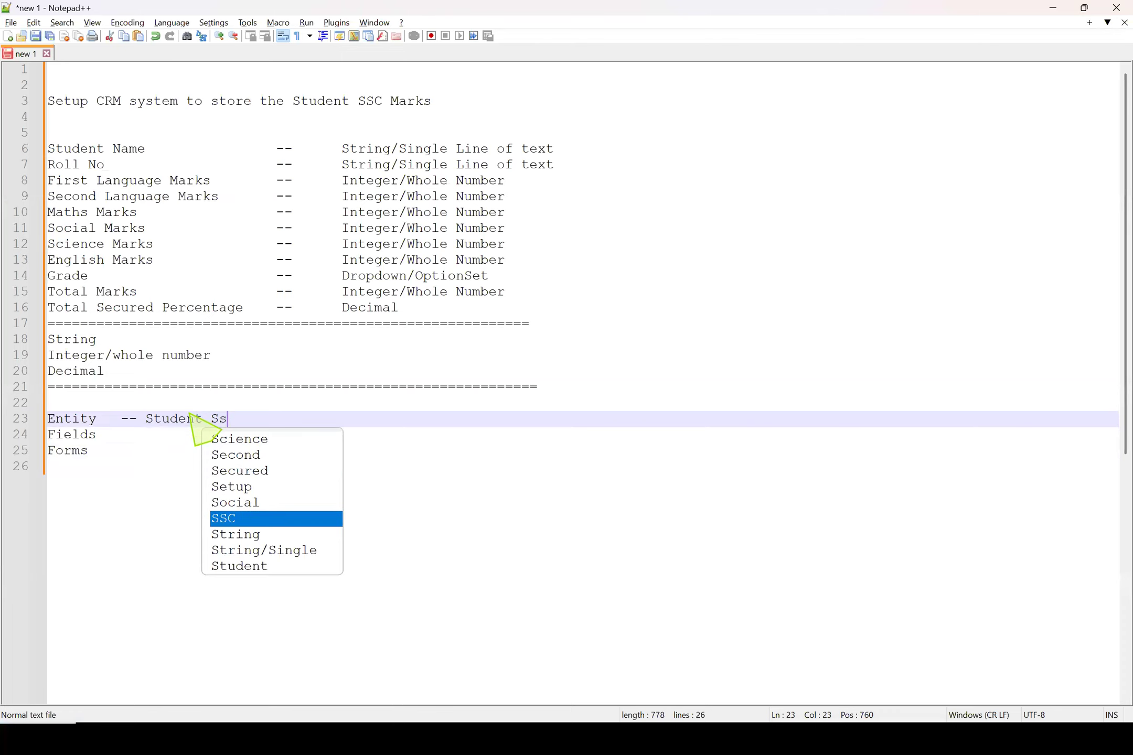
{"action": "key", "text": "BackSpace"}
{"action": "type", "text": "SC"}
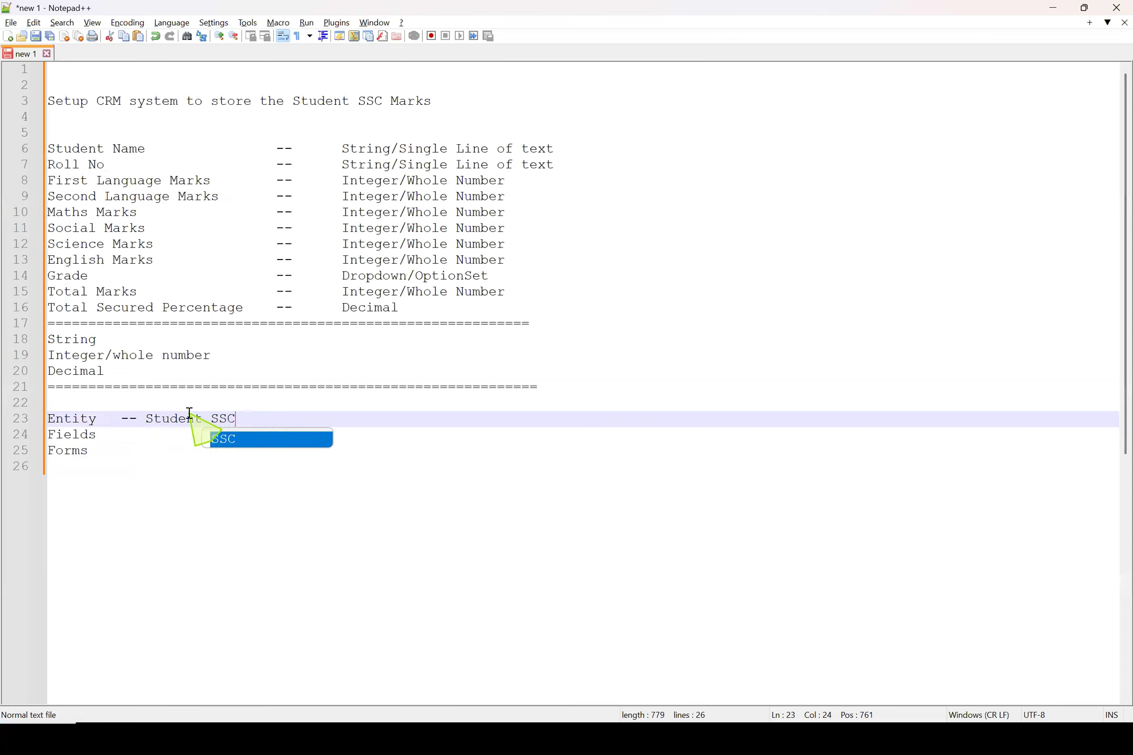
{"action": "type", "text": " Marks"}
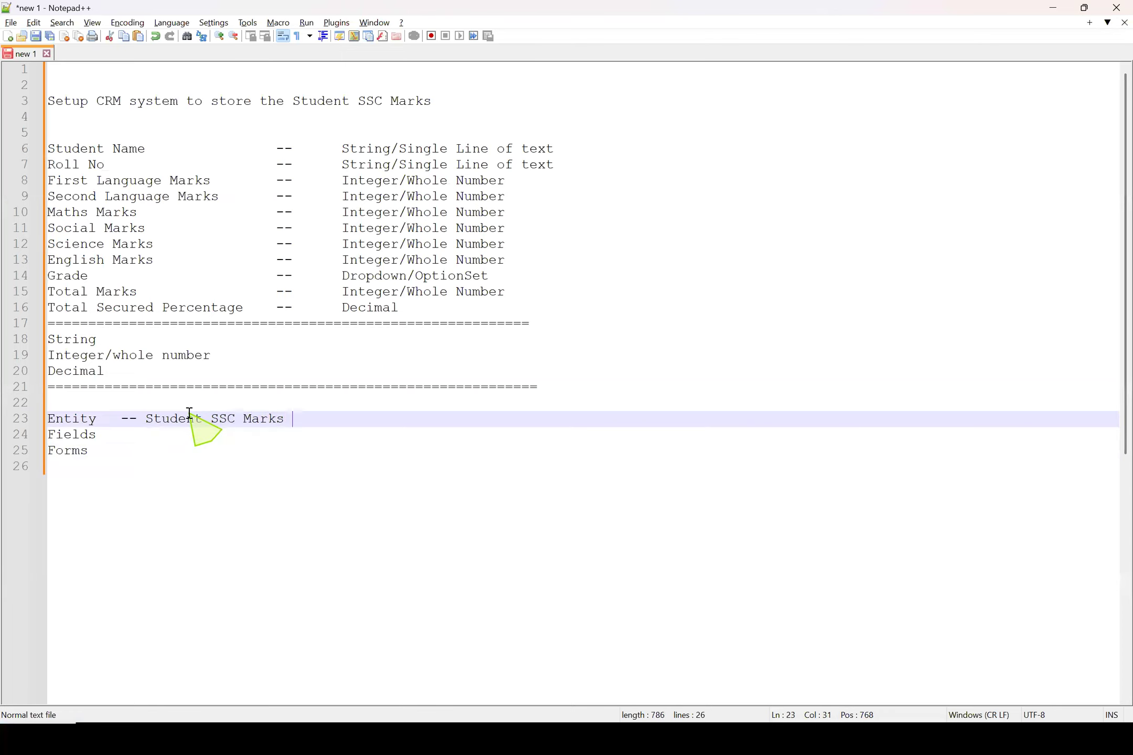
Highlight the list of student fields and the Student SSC Marks entity name to review which fields belong to the entity
{"action": "left_click_drag", "start_coordinate": [483, 303], "coordinate": [31, 156]}
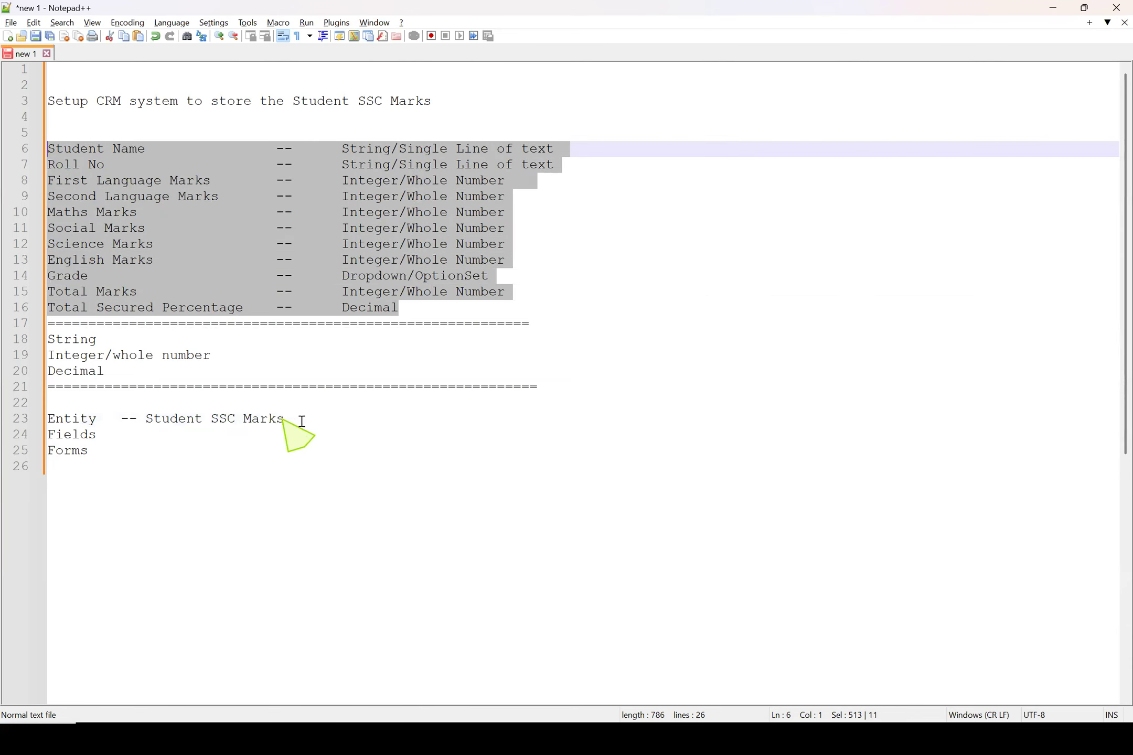
{"action": "left_click_drag", "start_coordinate": [293, 420], "coordinate": [89, 420]}
{"action": "left_click_drag", "start_coordinate": [432, 309], "coordinate": [21, 152]}
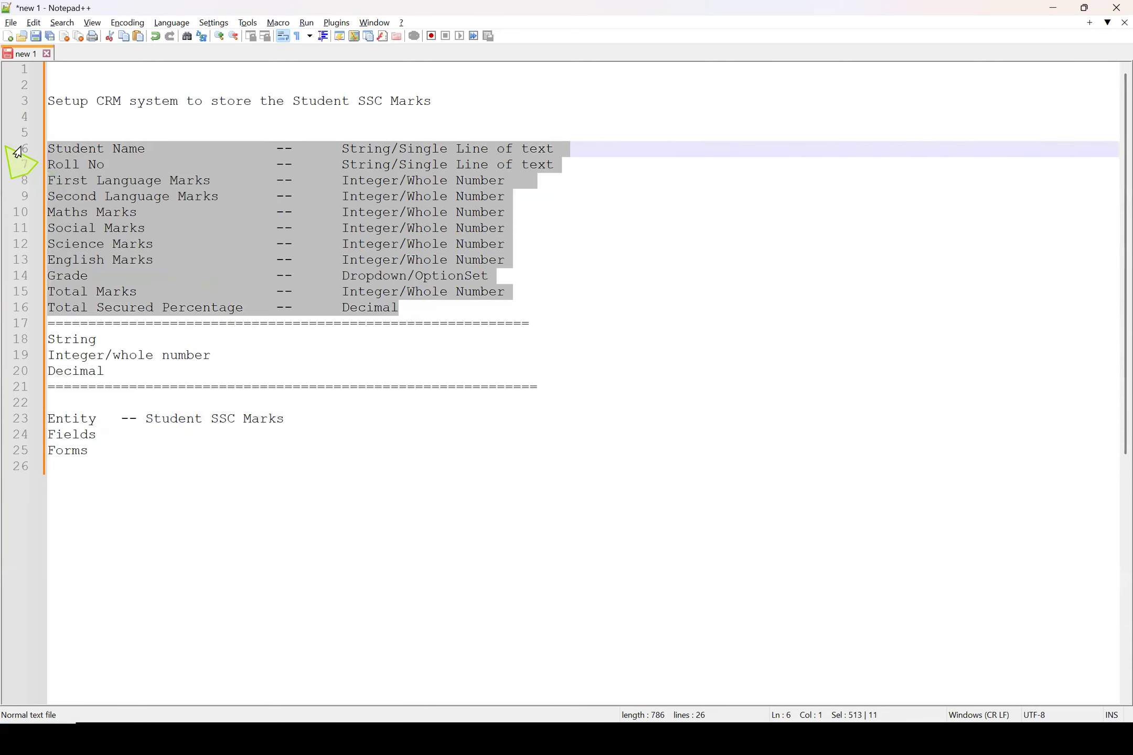
Switch back to Chrome and open a new entity form in the MyDynamicsCRMCustomizations solution
{"action": "left_click", "coordinate": [1047, 9]}
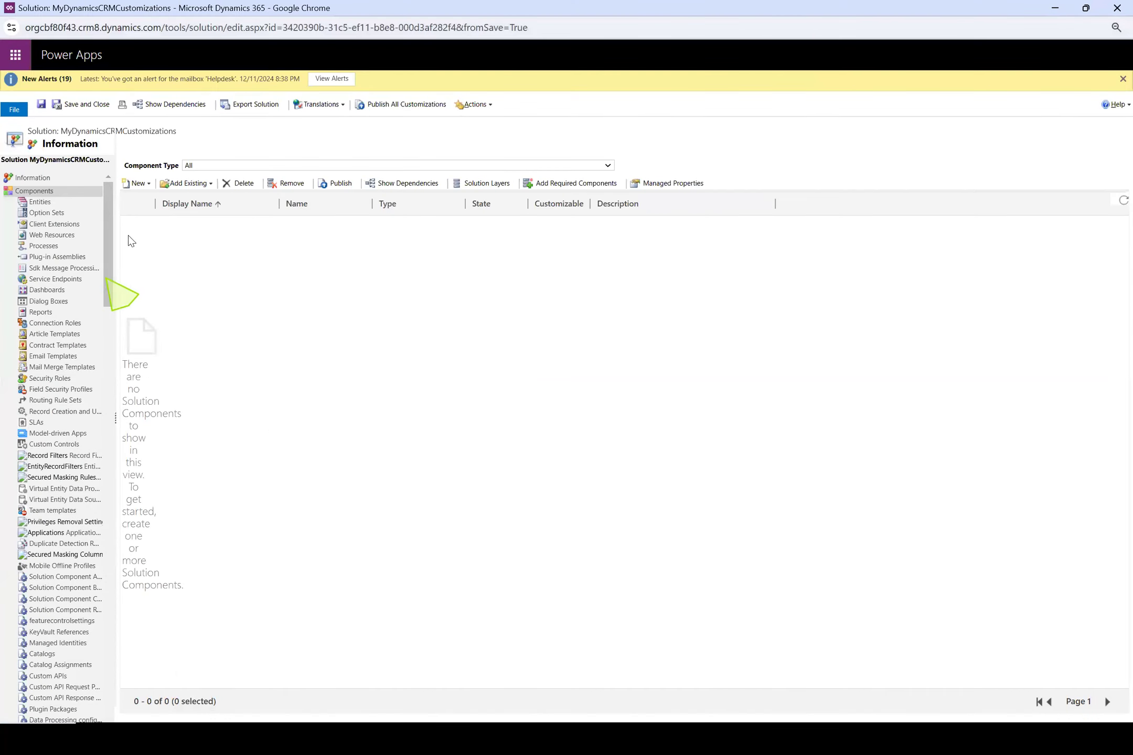
{"action": "left_click", "coordinate": [52, 204]}
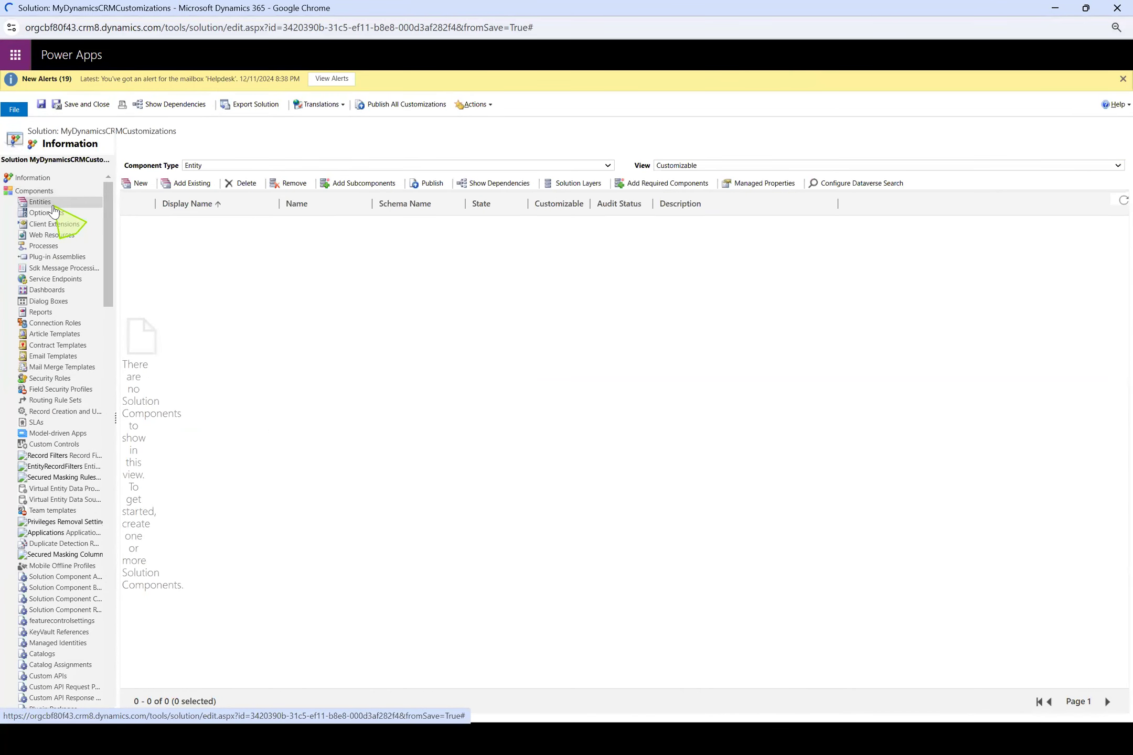
{"action": "left_click", "coordinate": [139, 184]}
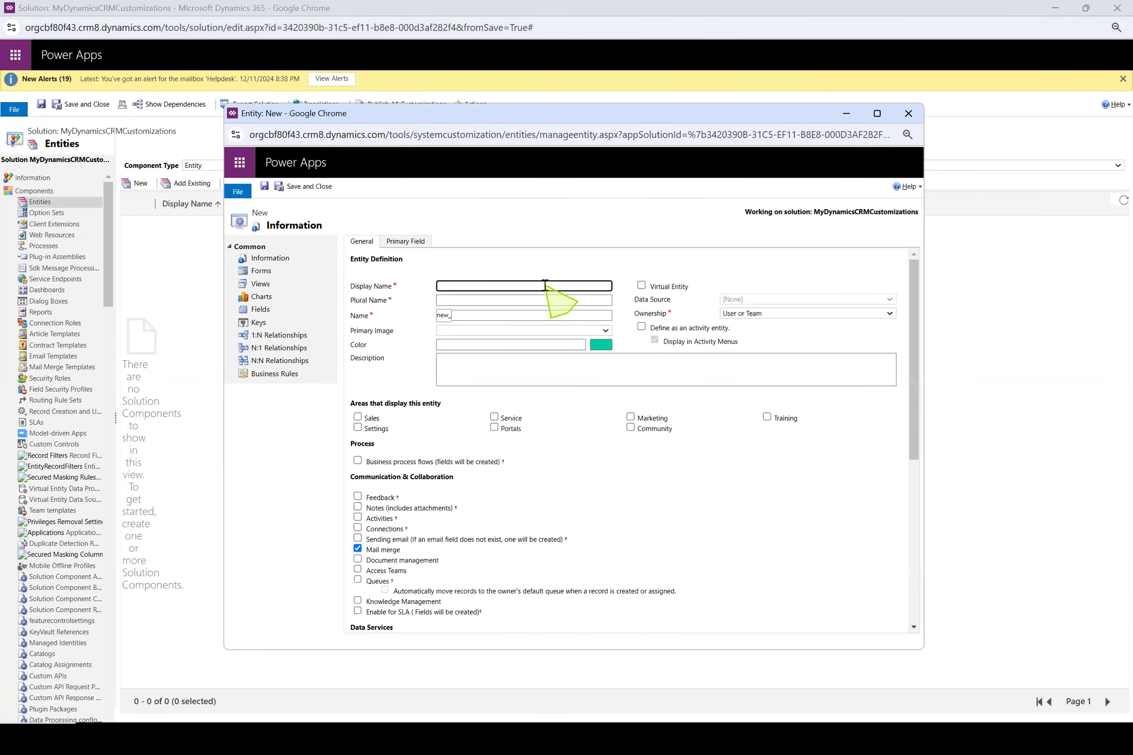
Enter Student SSC Marks as both the display name and the plural name of the new entity
{"action": "type", "text": "SS"}
{"action": "key", "text": "BackSpace"}
{"action": "key", "text": "BackSpace"}
{"action": "left_click", "coordinate": [546, 263]}
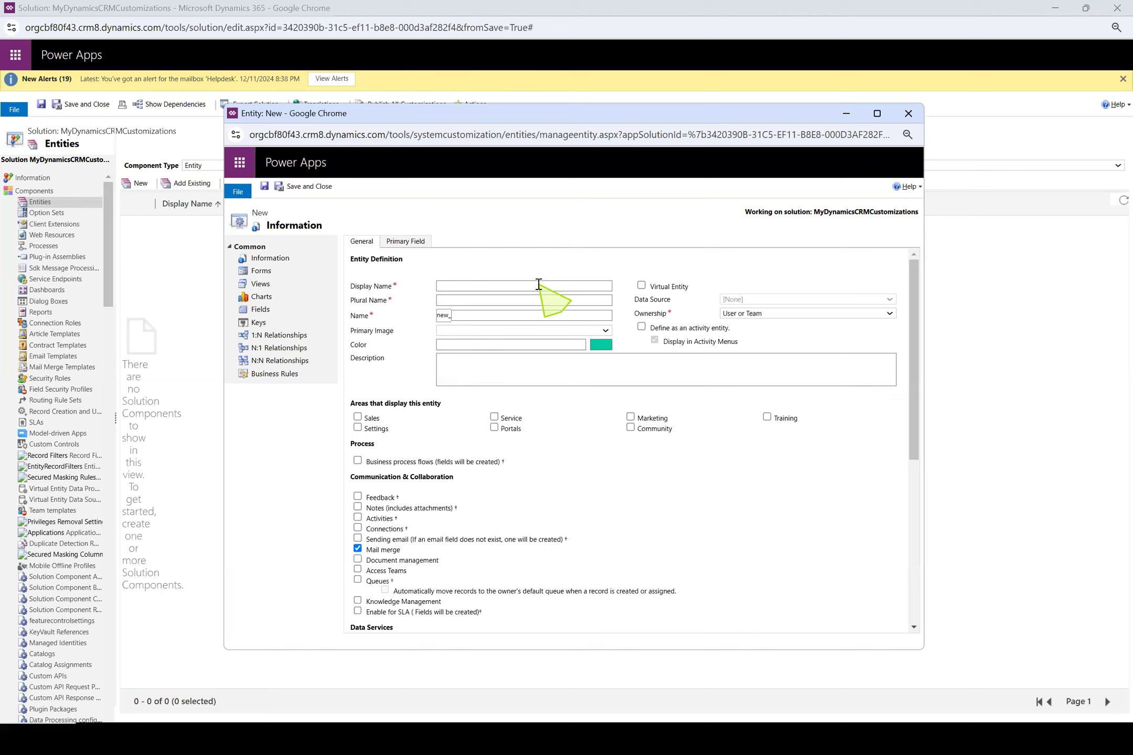
{"action": "left_click", "coordinate": [539, 284]}
{"action": "type", "text": "Student SSC Marks"}
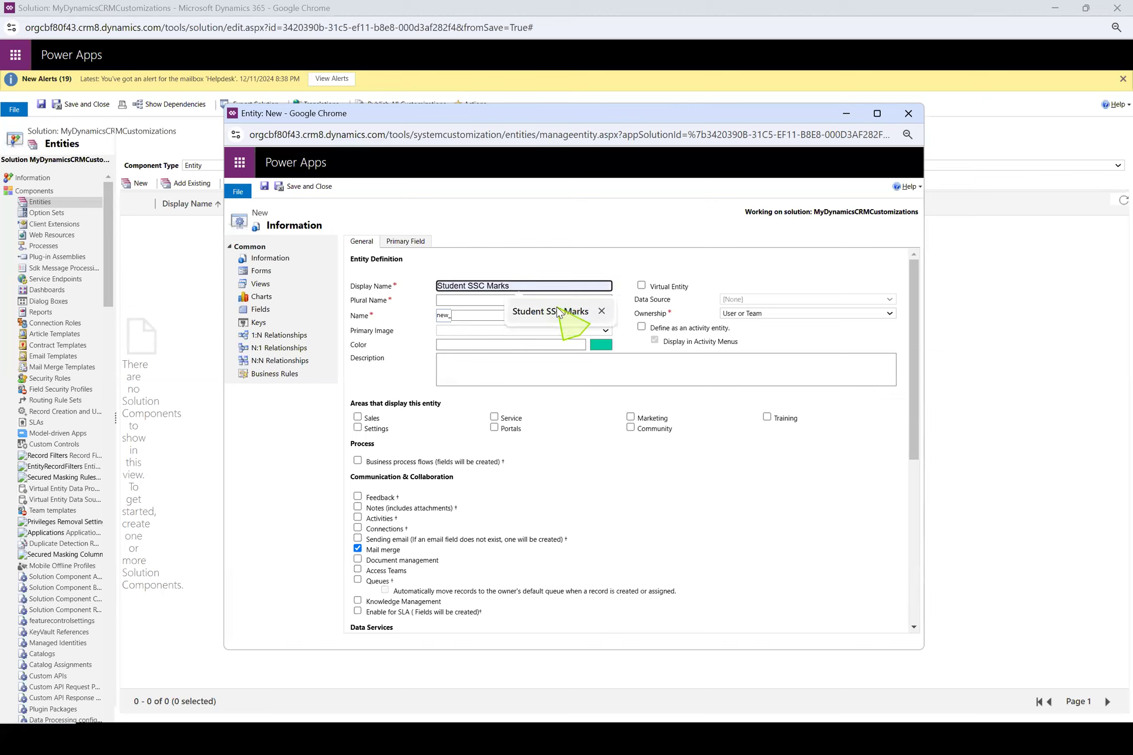
{"action": "left_click", "coordinate": [556, 311]}
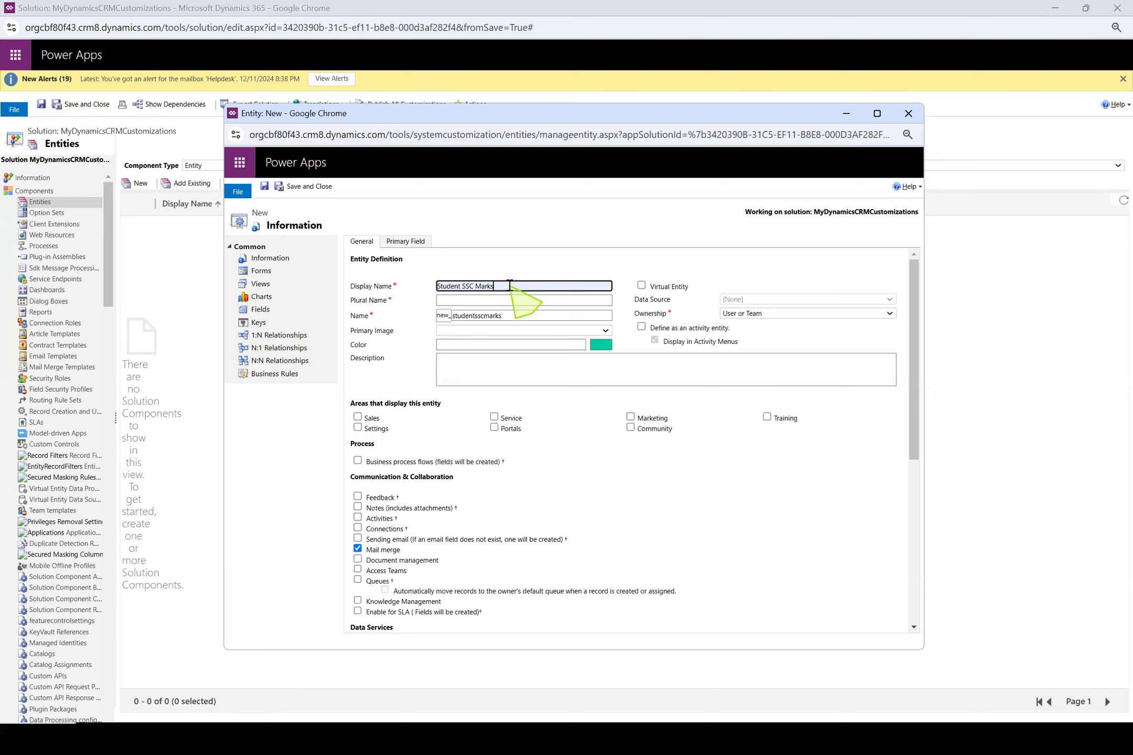
{"action": "left_click", "coordinate": [522, 300]}
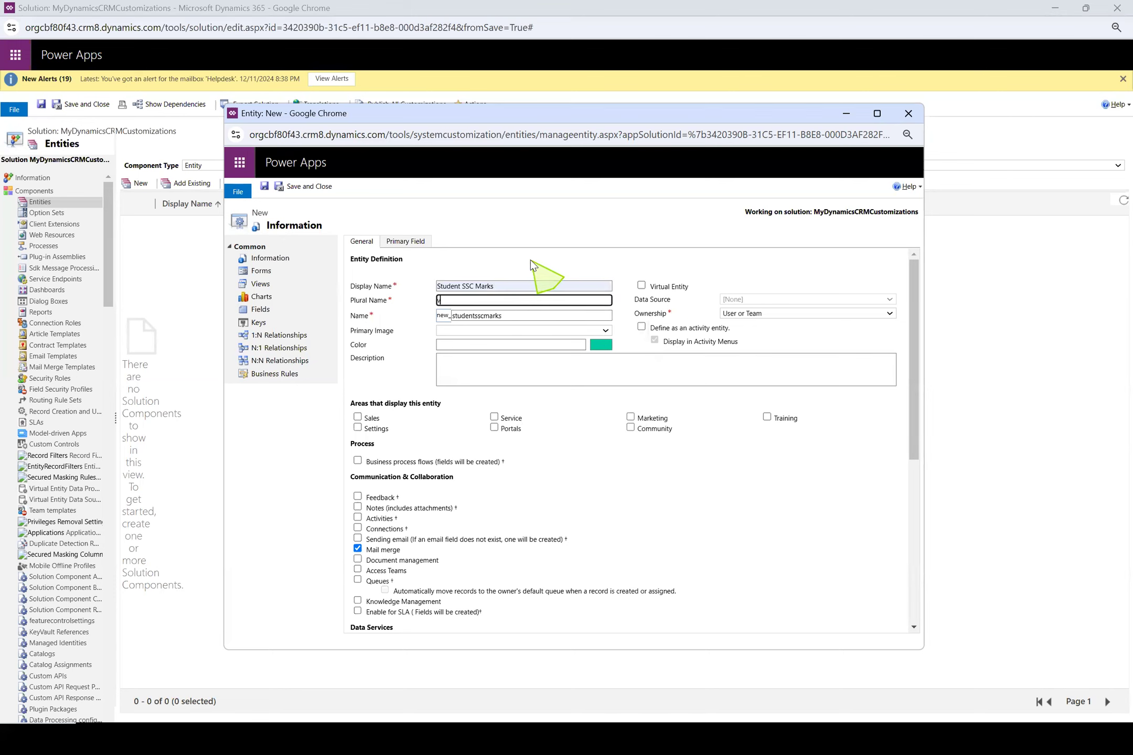
{"action": "type", "text": "v"}
{"action": "key", "text": "BackSpace"}
{"action": "type", "text": "Student SSC Marks"}
{"action": "left_click", "coordinate": [514, 236]}
Save and close the new Student SSC Marks entity, choosing to wait for the unresponsive pages
{"action": "left_click", "coordinate": [289, 187]}
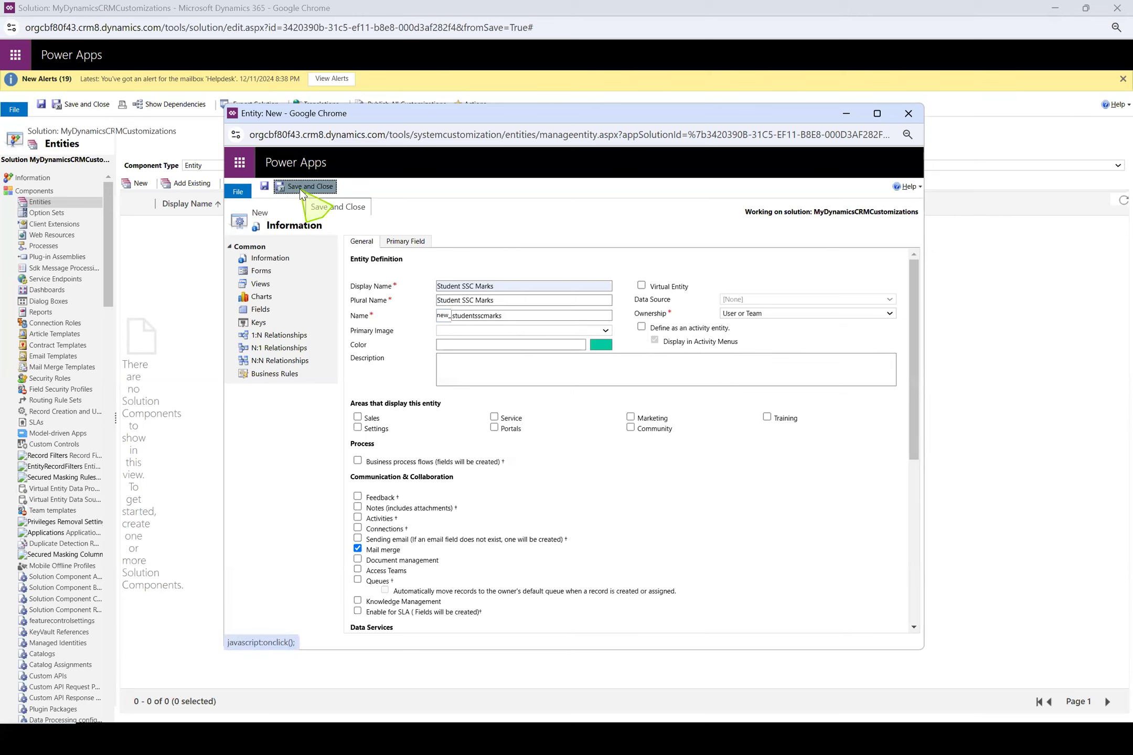
{"action": "left_click", "coordinate": [301, 188]}
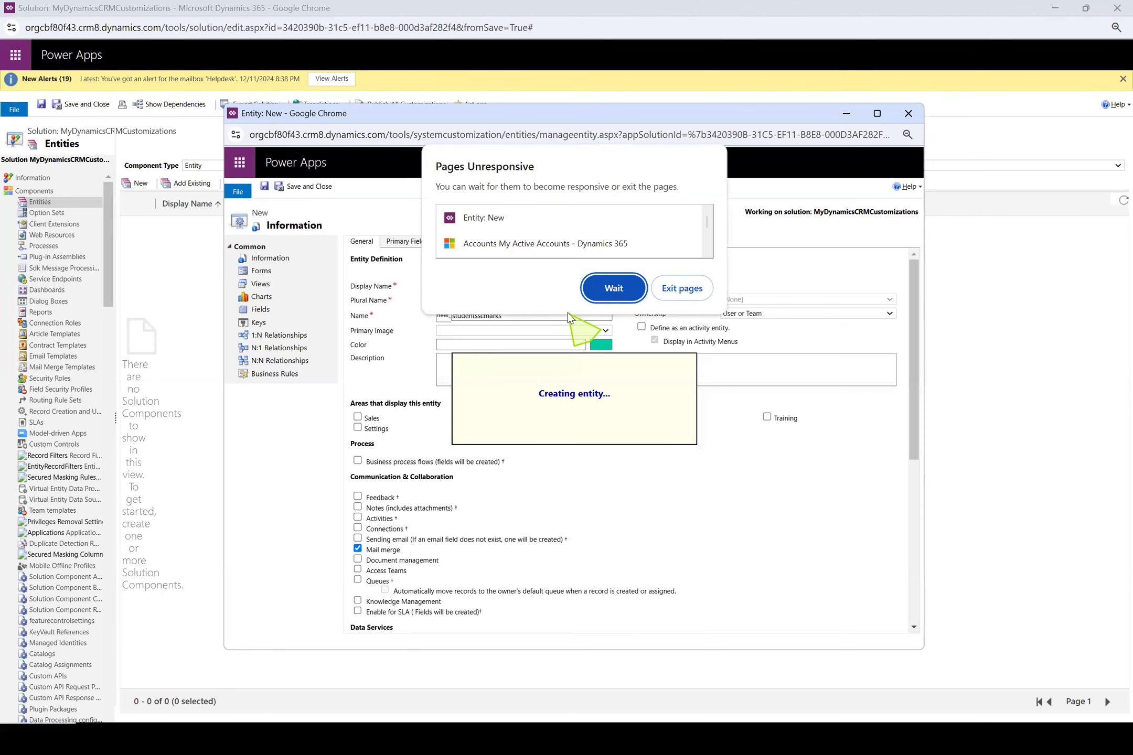
{"action": "left_click", "coordinate": [594, 284]}
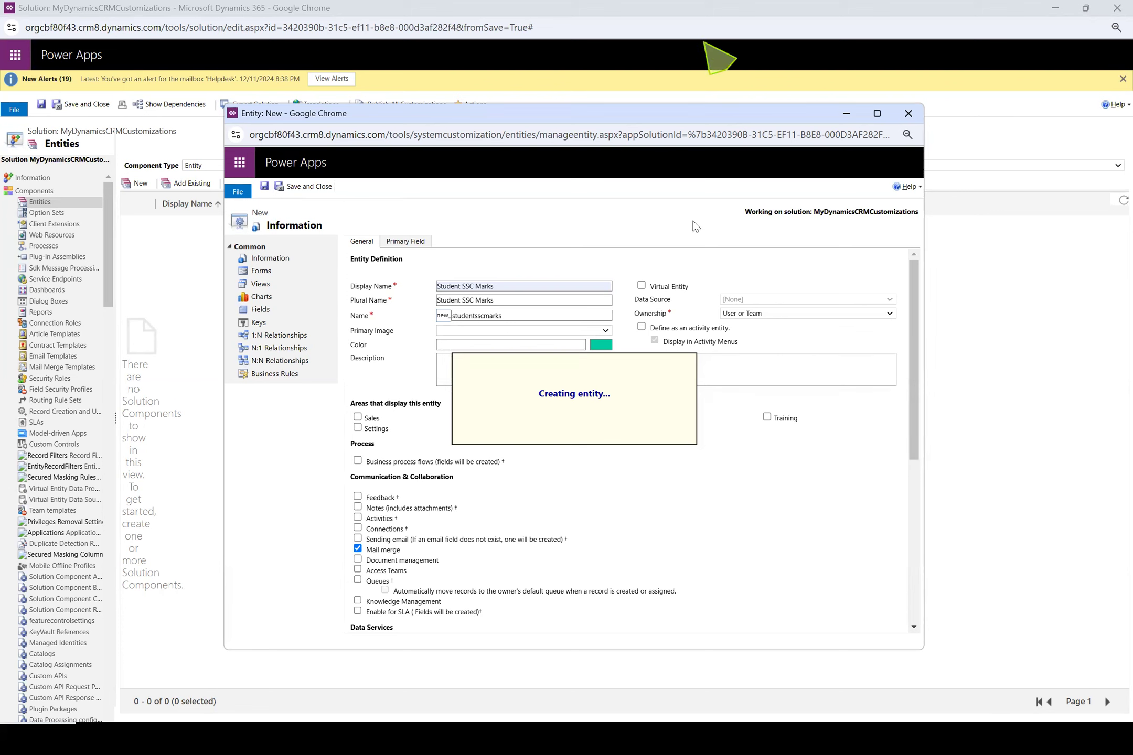
{"action": "left_click", "coordinate": [617, 287]}
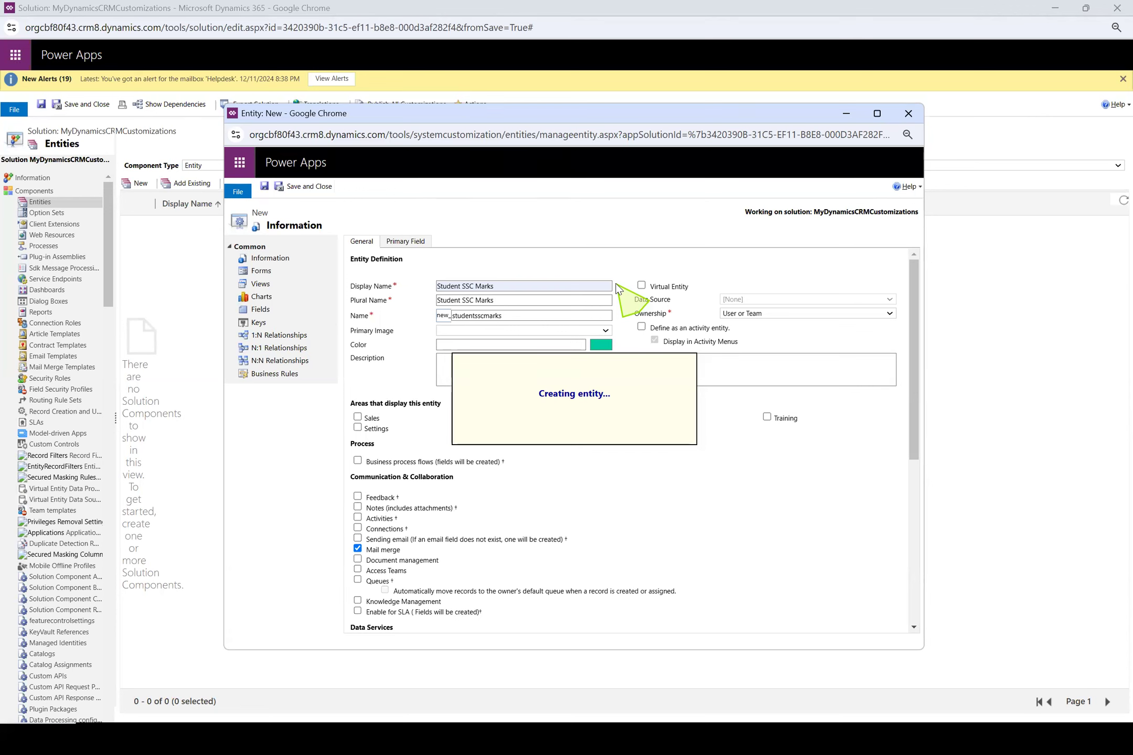
{"action": "left_click", "coordinate": [618, 289]}
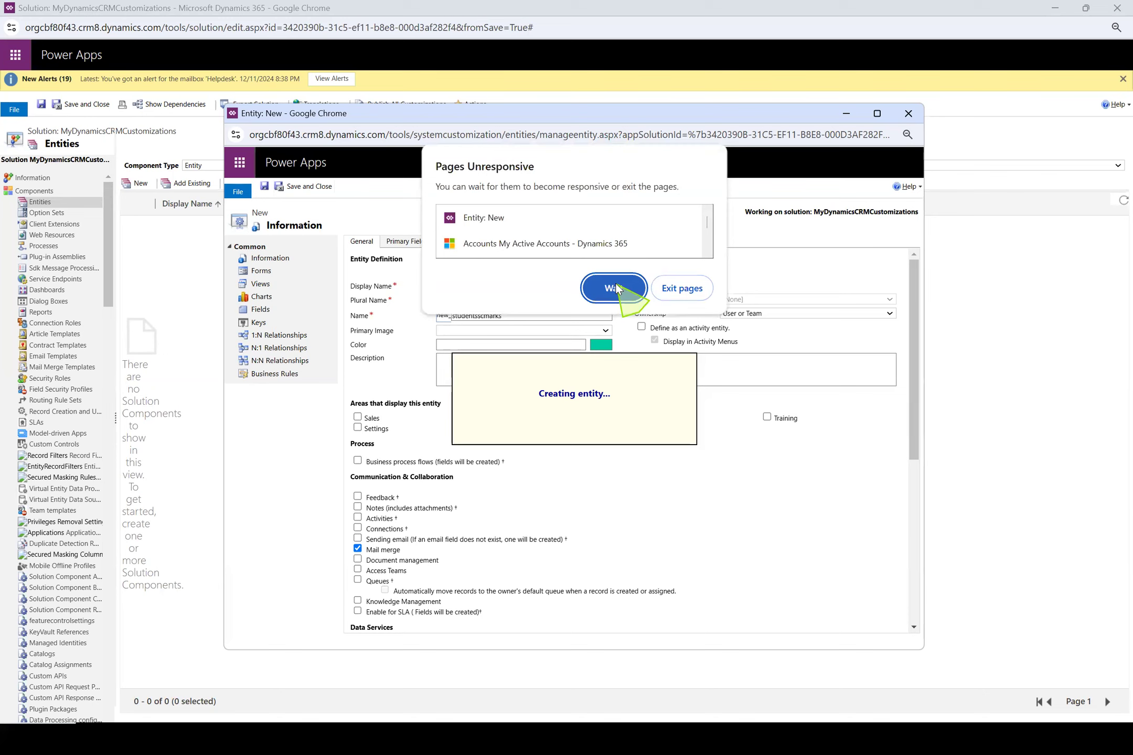
{"action": "left_click", "coordinate": [616, 288]}
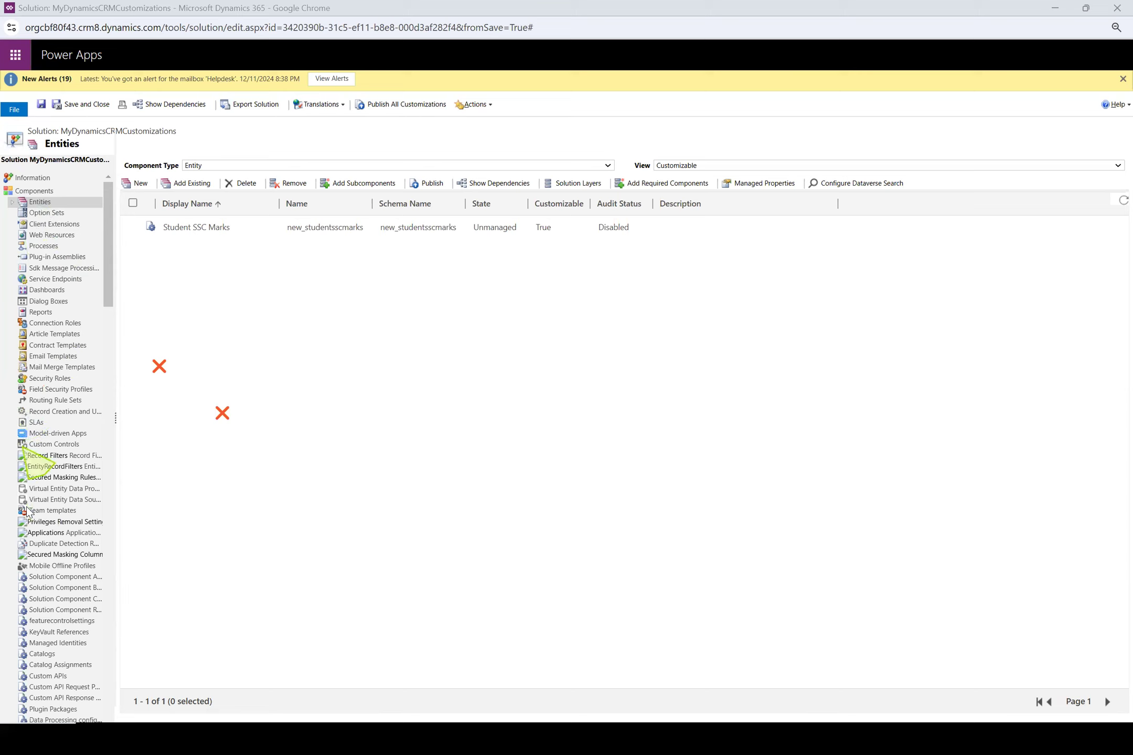
Open the Student SSC Marks entity's field list in the solution and clear the viewers' drawings from the shared screen
{"action": "right_click", "coordinate": [26, 445]}
{"action": "left_click", "coordinate": [58, 455]}
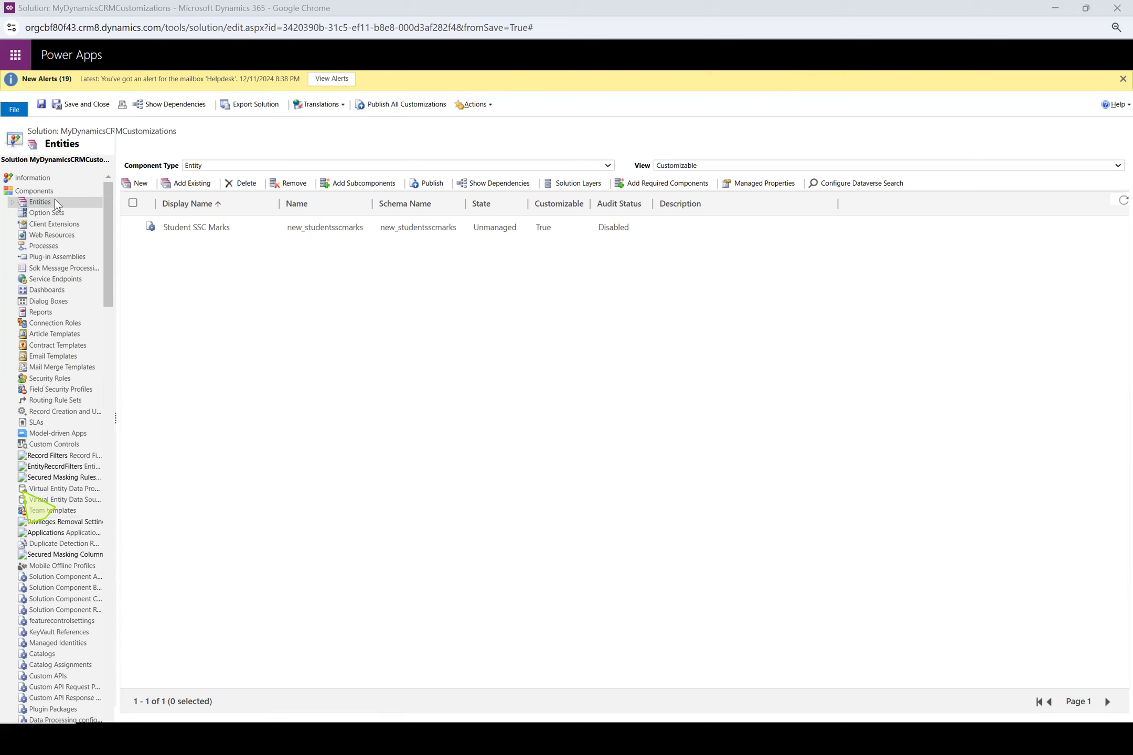
{"action": "left_click", "coordinate": [12, 202]}
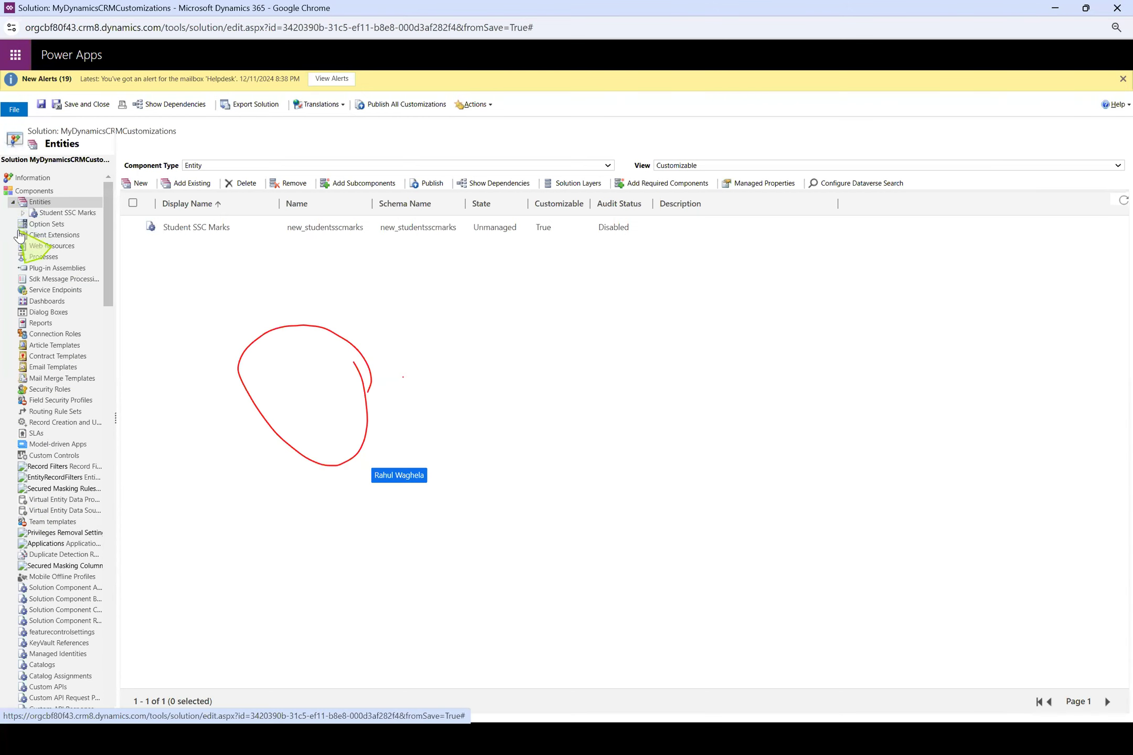
{"action": "left_click", "coordinate": [48, 213]}
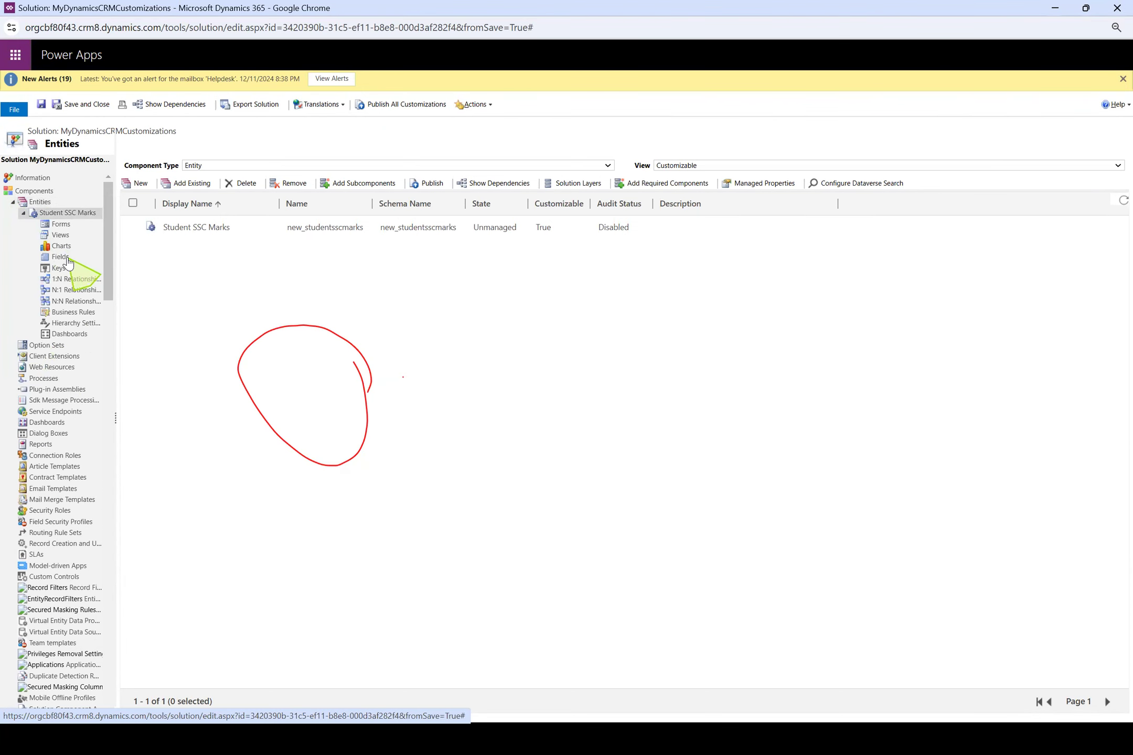
{"action": "left_click", "coordinate": [66, 259]}
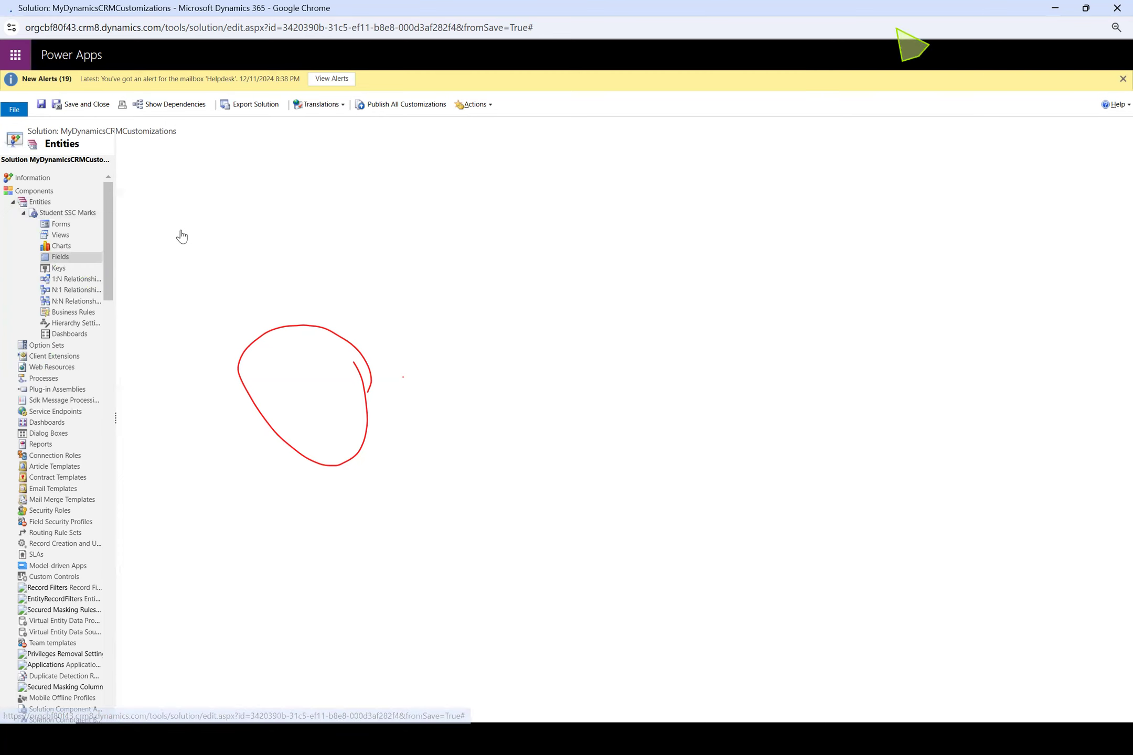
{"action": "left_click", "coordinate": [954, 19]}
{"action": "left_click", "coordinate": [929, 53]}
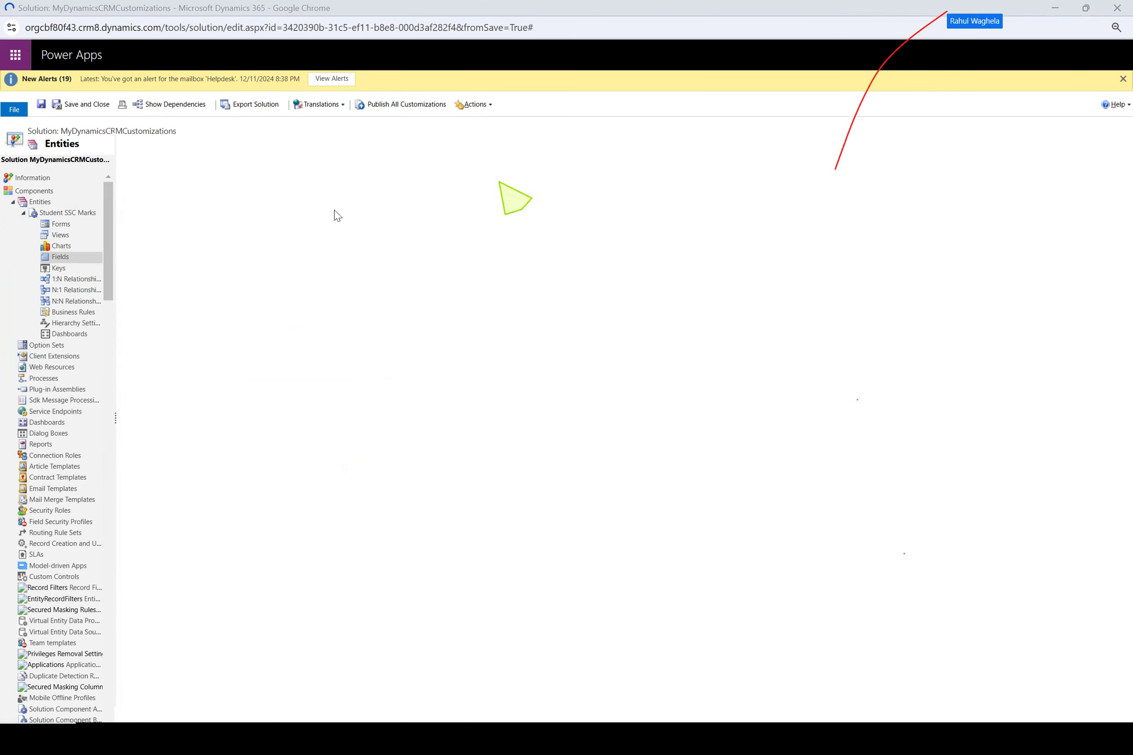
{"action": "left_click", "coordinate": [956, 19]}
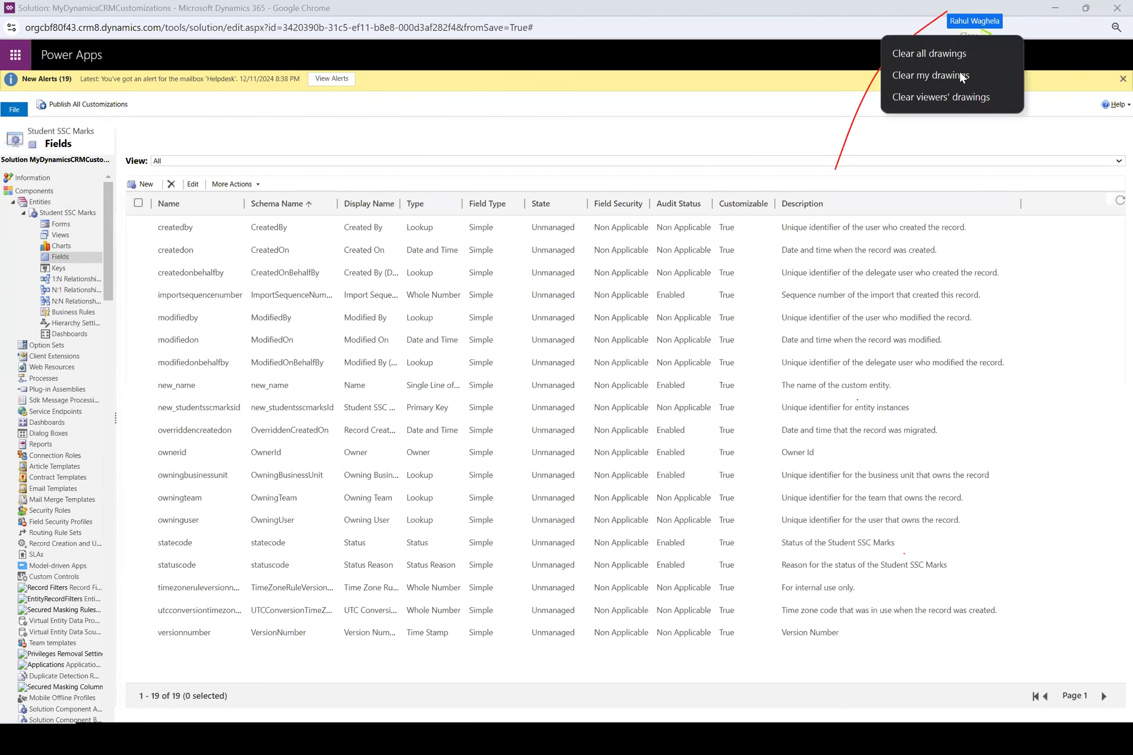
{"action": "left_click", "coordinate": [965, 101]}
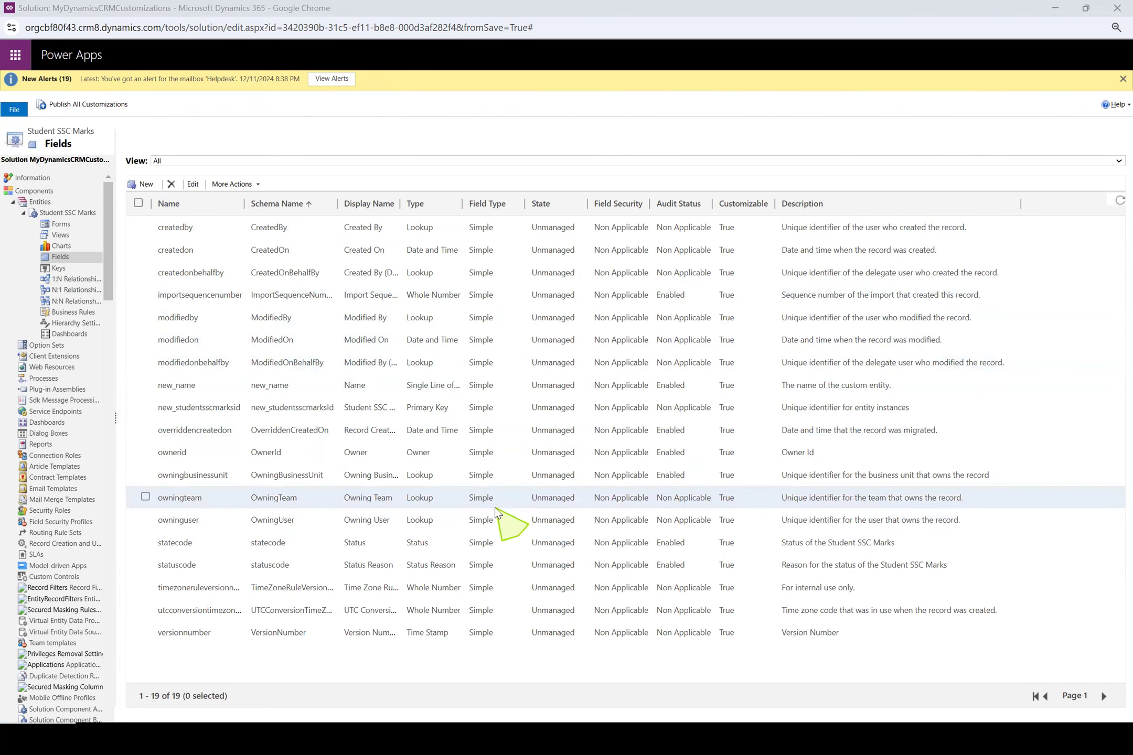
Return to the solution's entity list and open the Student SSC Marks entity's definition
{"action": "key", "text": "alt+Tab"}
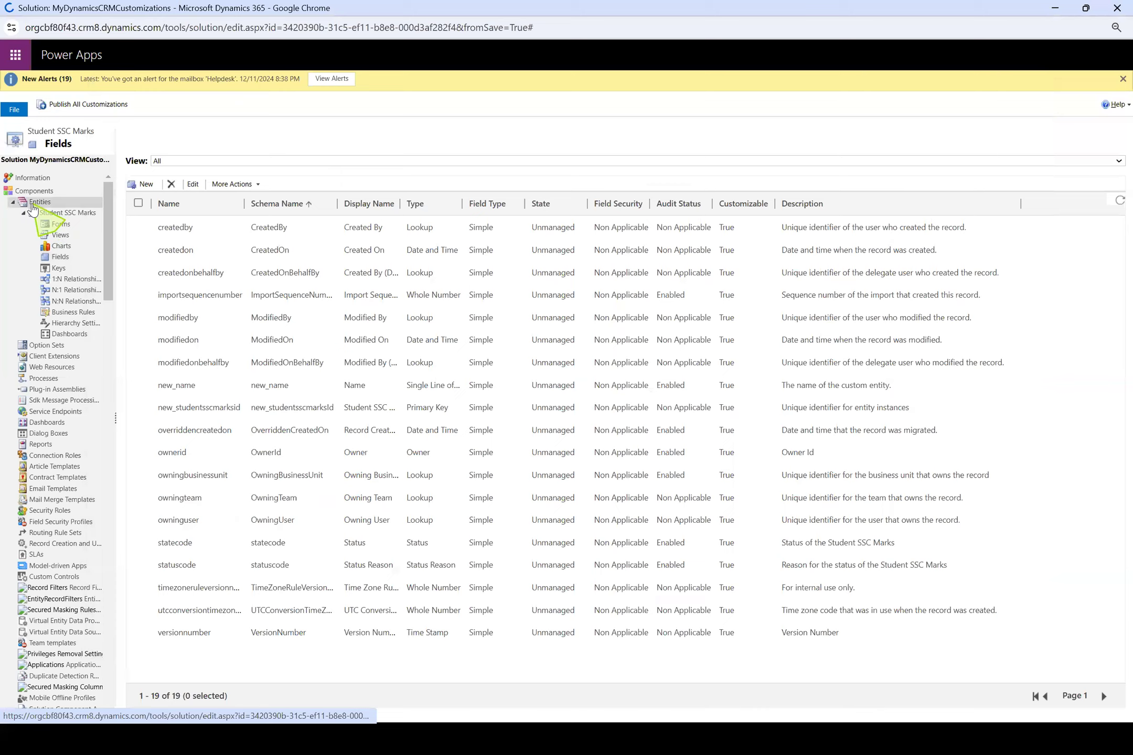
{"action": "left_click", "coordinate": [35, 203]}
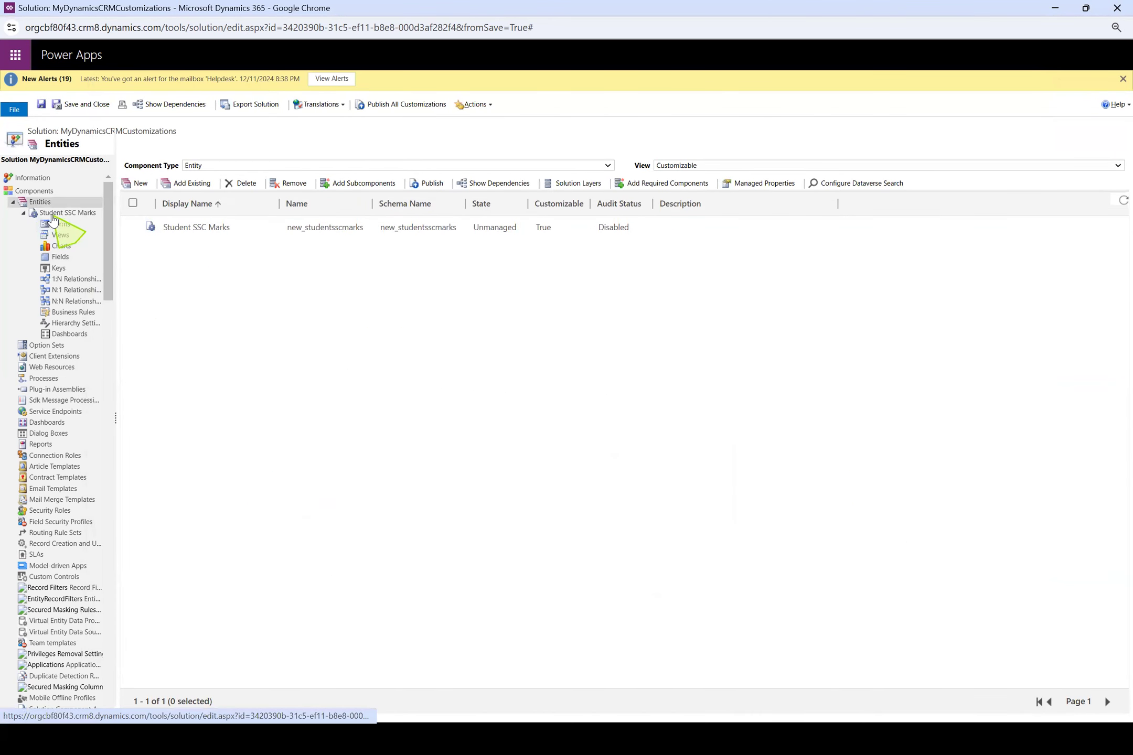
{"action": "left_click", "coordinate": [52, 214]}
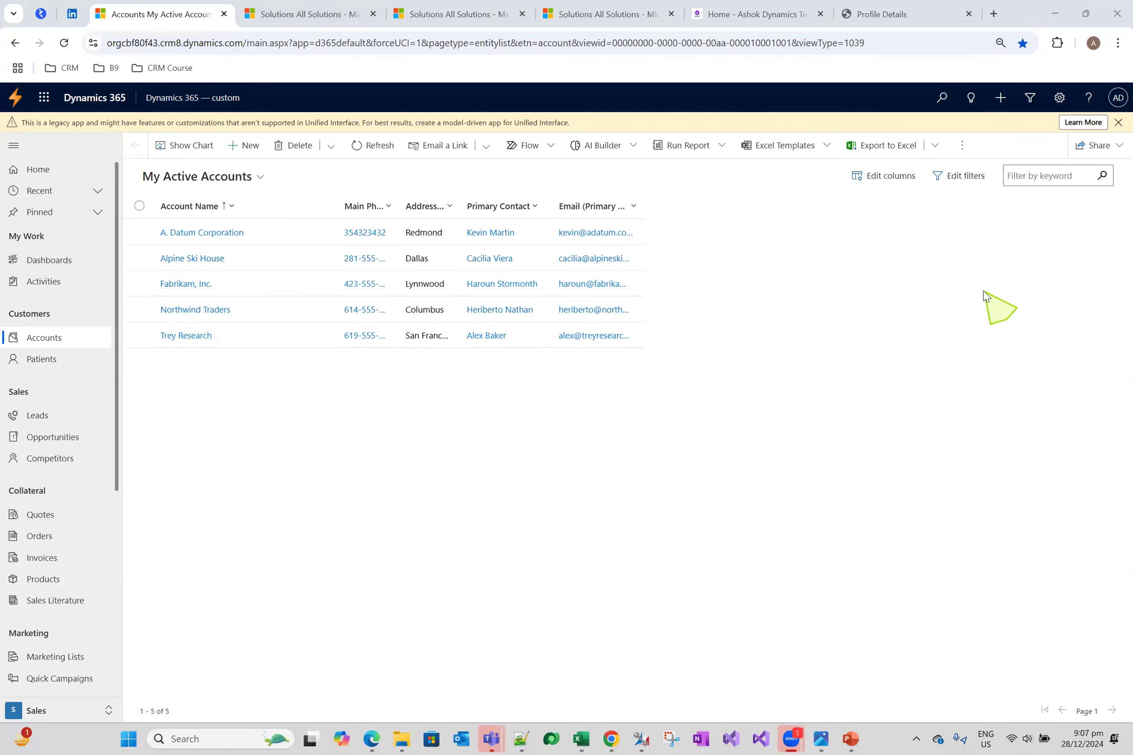
Widen the Email (Primary Contact) column of the My Active Accounts view in the Dynamics 365 app
{"action": "left_click", "coordinate": [640, 205]}
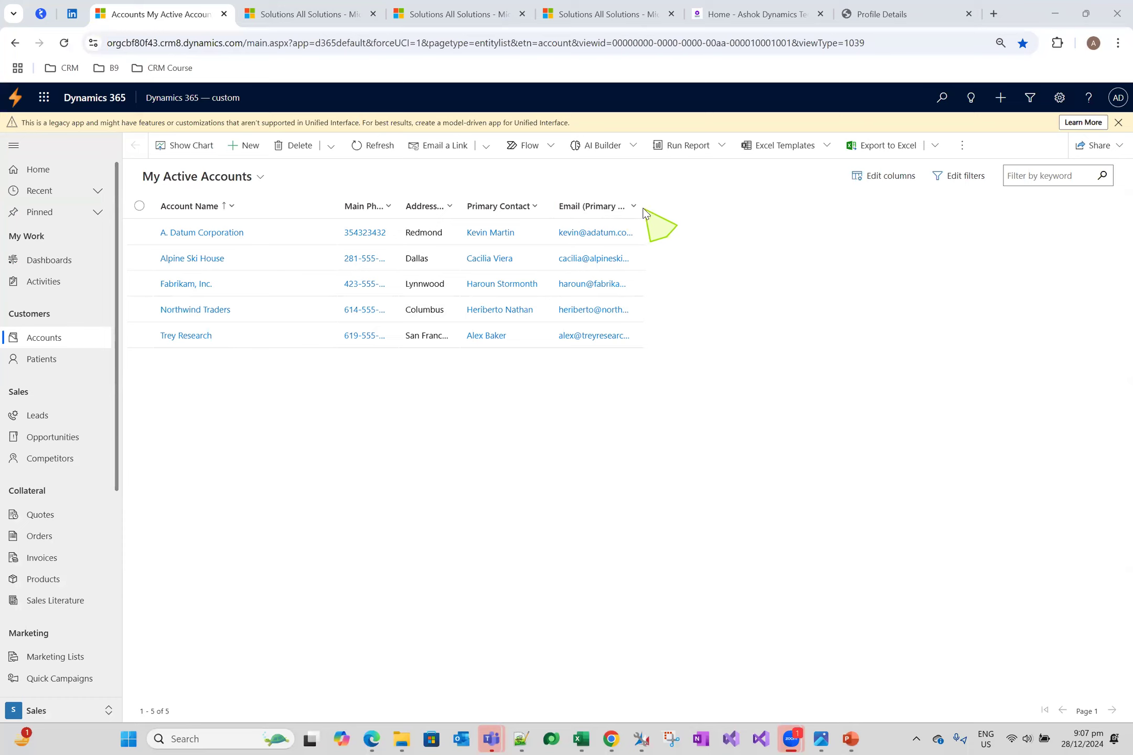
{"action": "left_click_drag", "start_coordinate": [641, 208], "coordinate": [812, 208]}
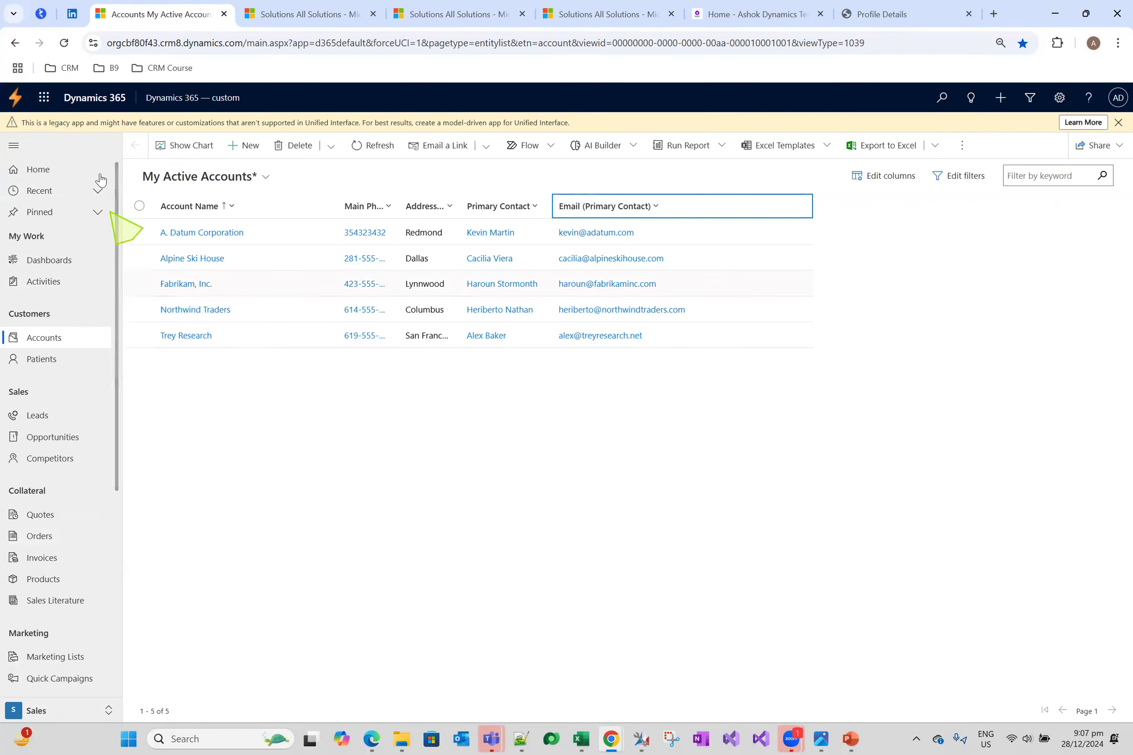
Examine the navigation entries of the Sales, Service and Marketing areas in the Dynamics 365 app, ending in the Sales area
{"action": "left_click", "coordinate": [79, 713]}
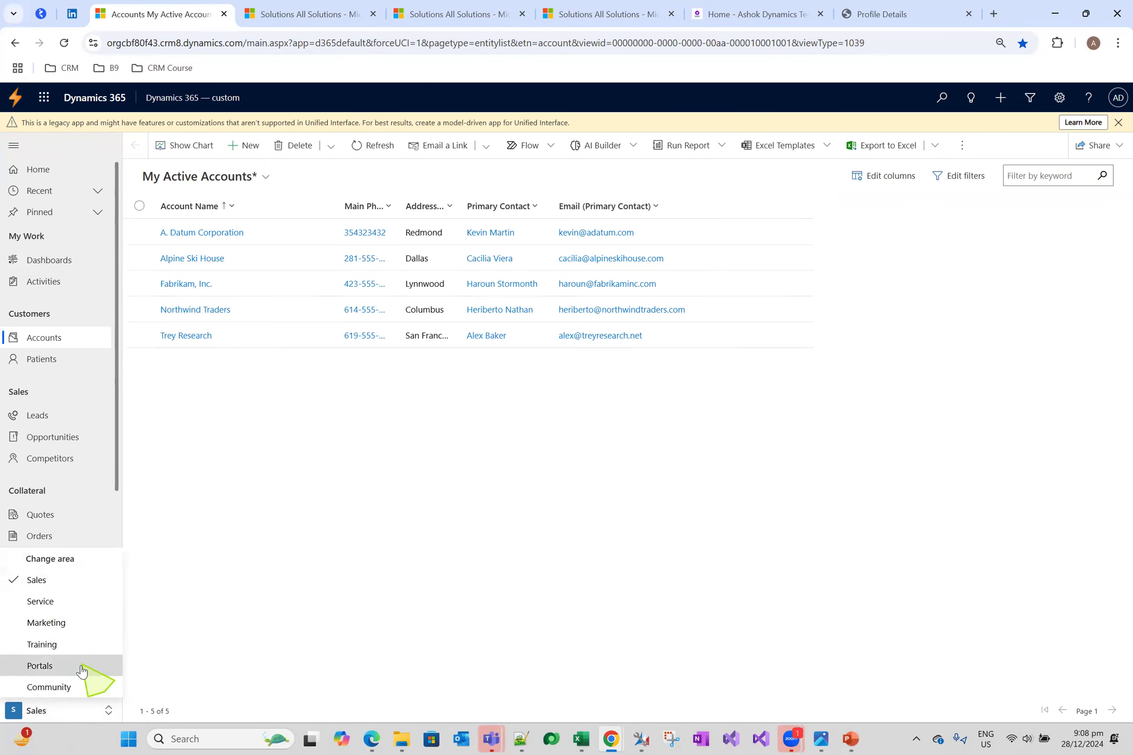
{"action": "left_click", "coordinate": [63, 583]}
{"action": "scroll", "coordinate": [65, 526], "scroll_direction": "down", "scroll_amount": 5}
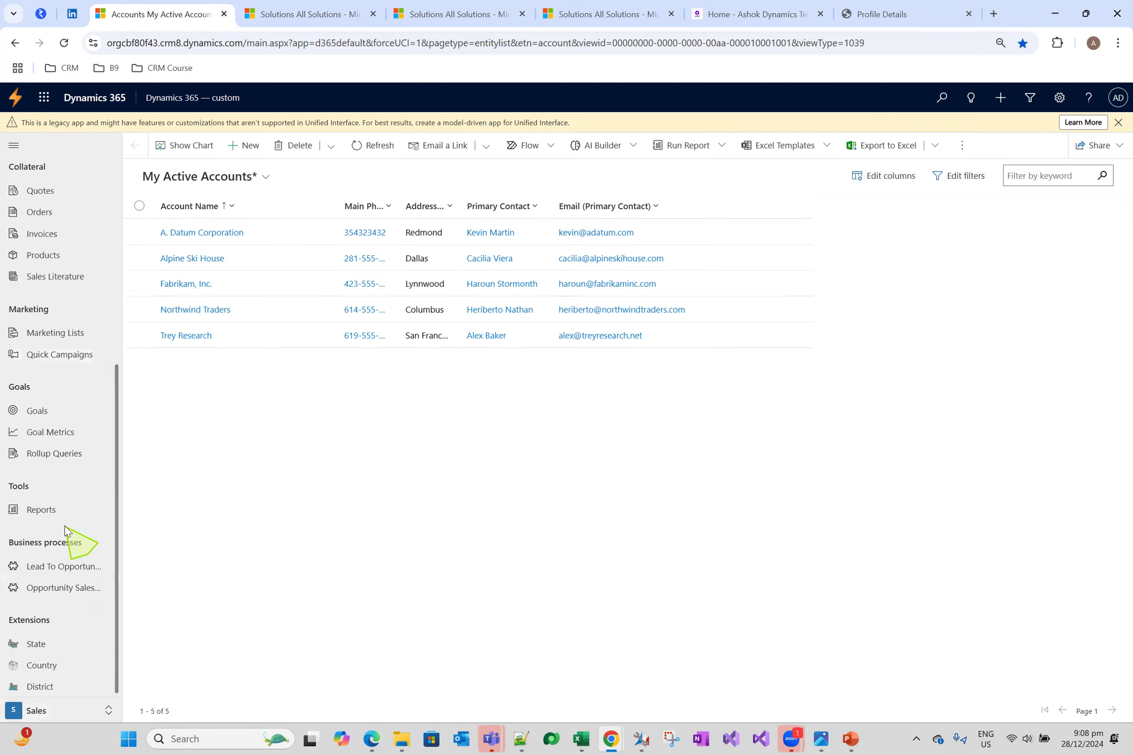
{"action": "left_click", "coordinate": [73, 711]}
{"action": "left_click", "coordinate": [62, 601]}
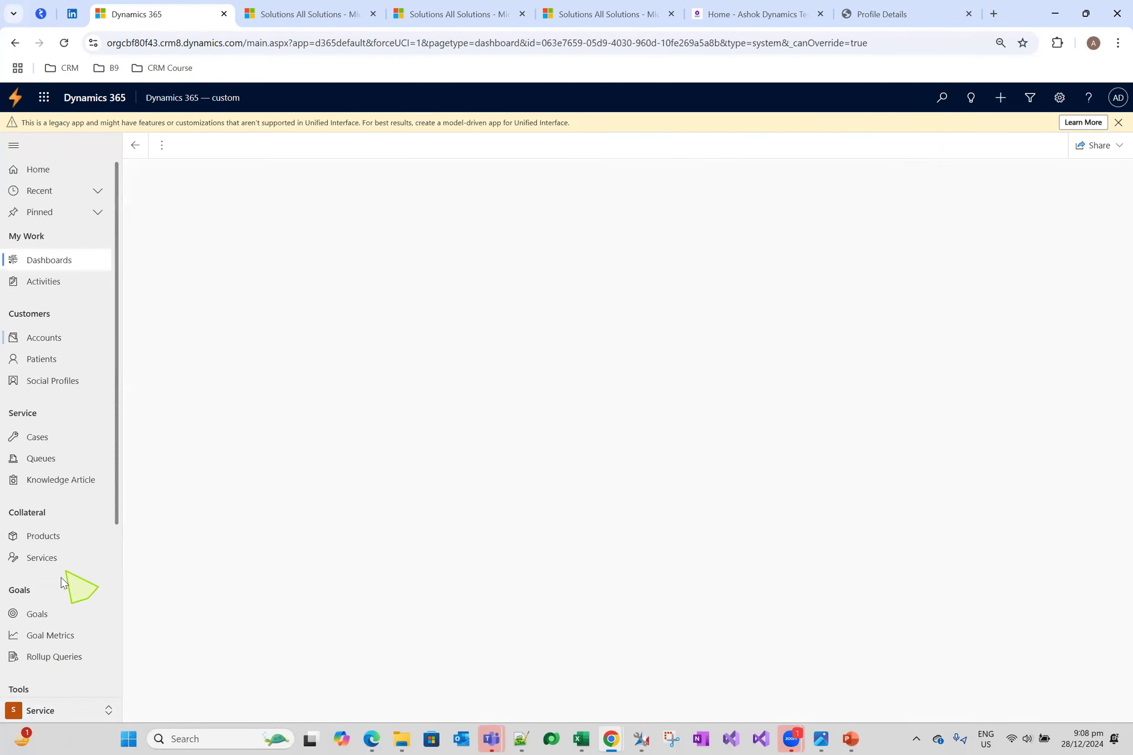
{"action": "left_click", "coordinate": [74, 710]}
{"action": "left_click", "coordinate": [68, 625]}
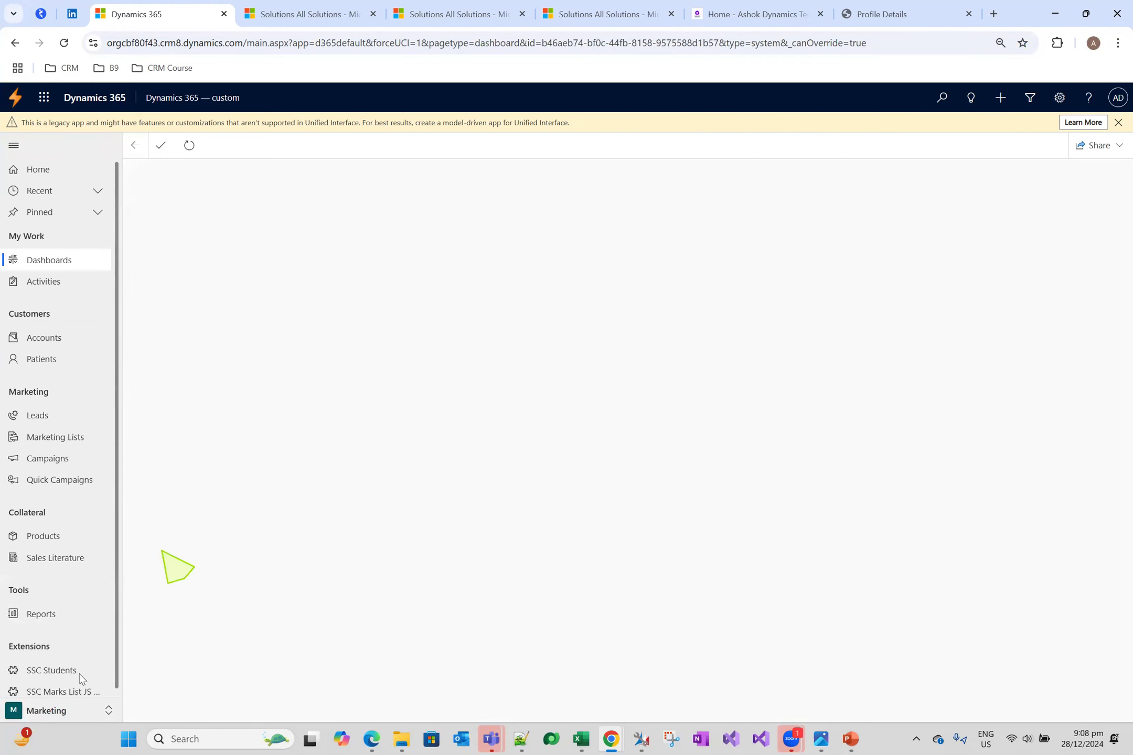
{"action": "left_click", "coordinate": [74, 710]}
{"action": "left_click", "coordinate": [66, 581]}
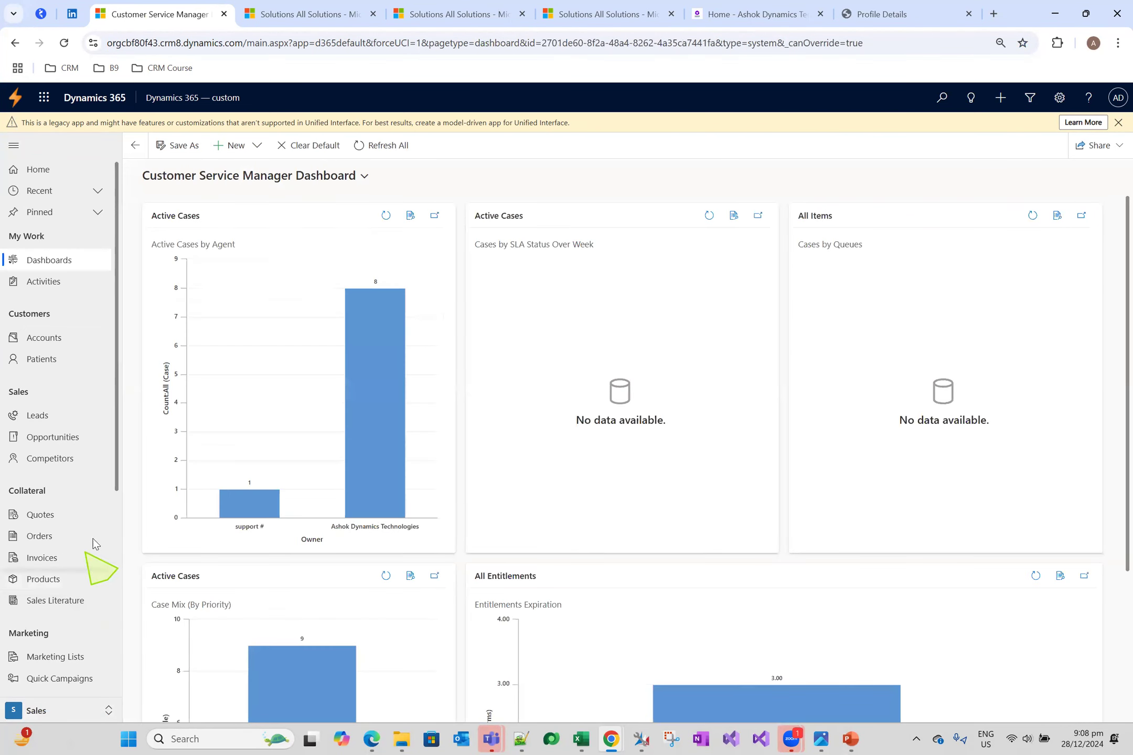
{"action": "scroll", "coordinate": [81, 456], "scroll_direction": "down", "scroll_amount": 5}
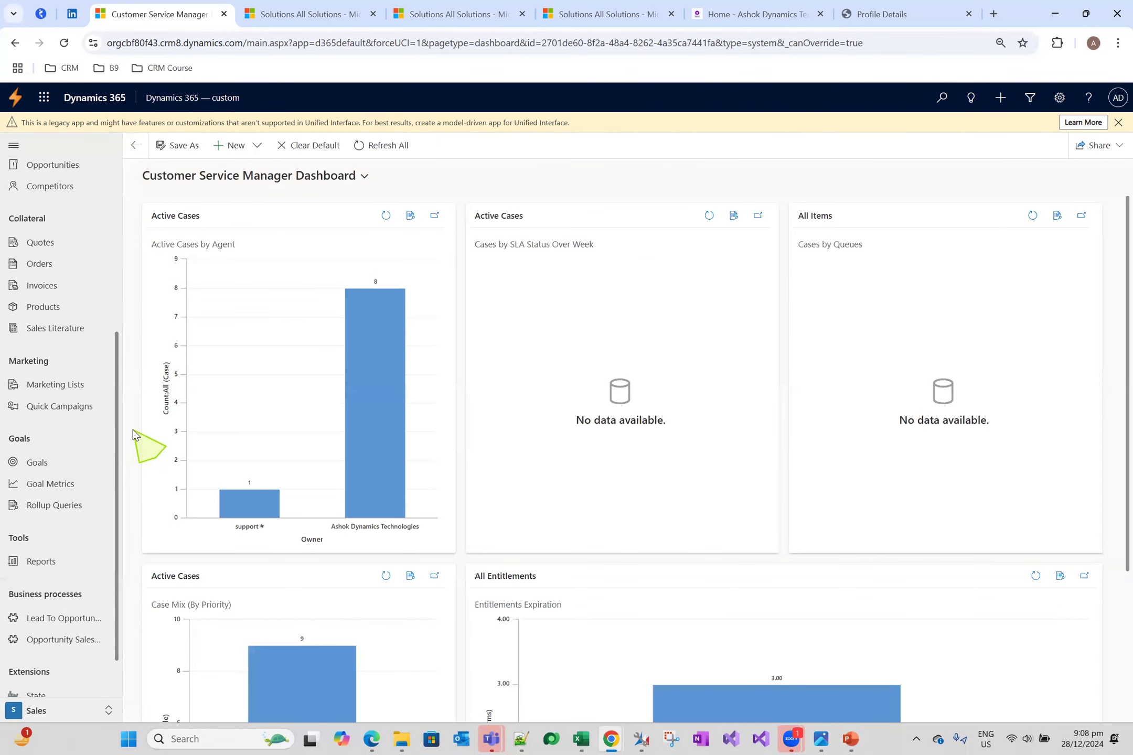
Switch back to the solution window, set the Student SSC Marks entity to display in the Sales area, and save and publish it
{"action": "key", "text": "alt+Tab"}
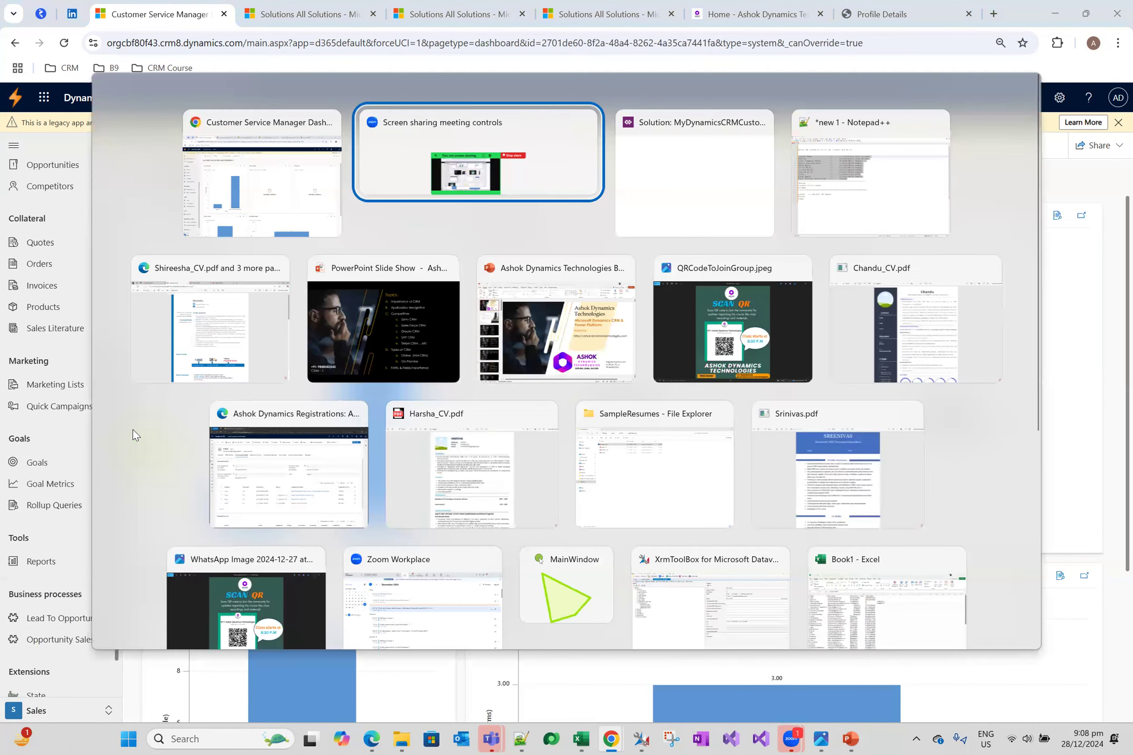
{"action": "key", "text": "alt+Tab"}
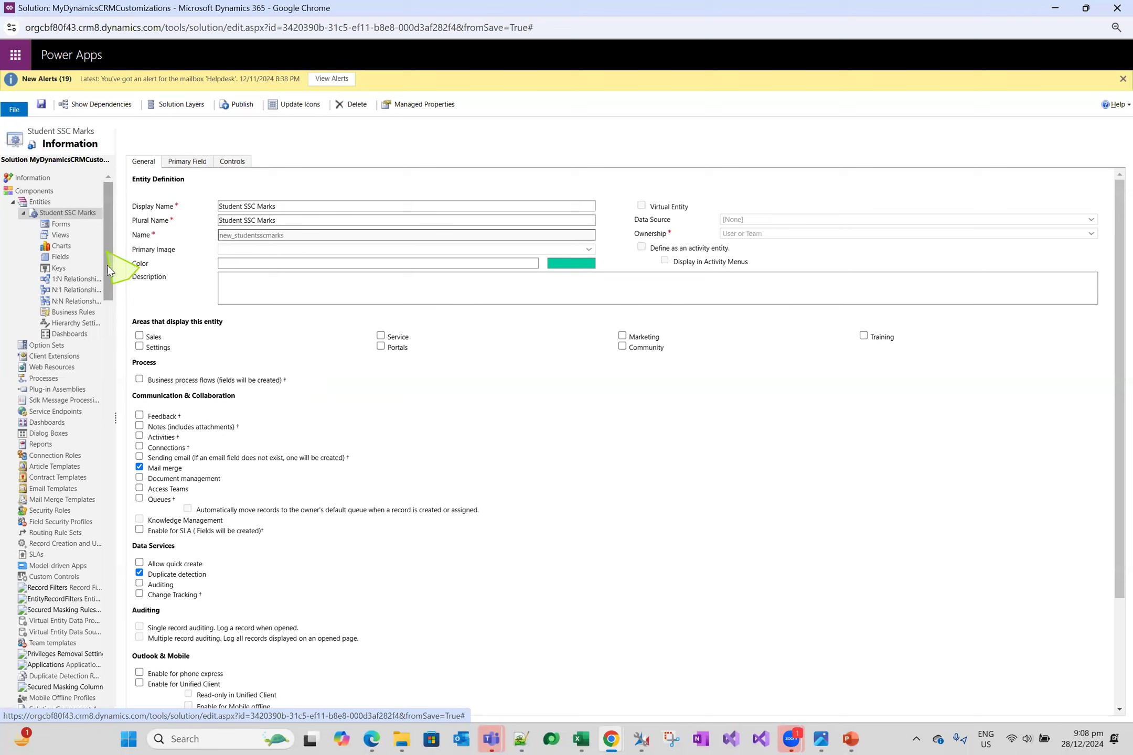
{"action": "left_click", "coordinate": [139, 337]}
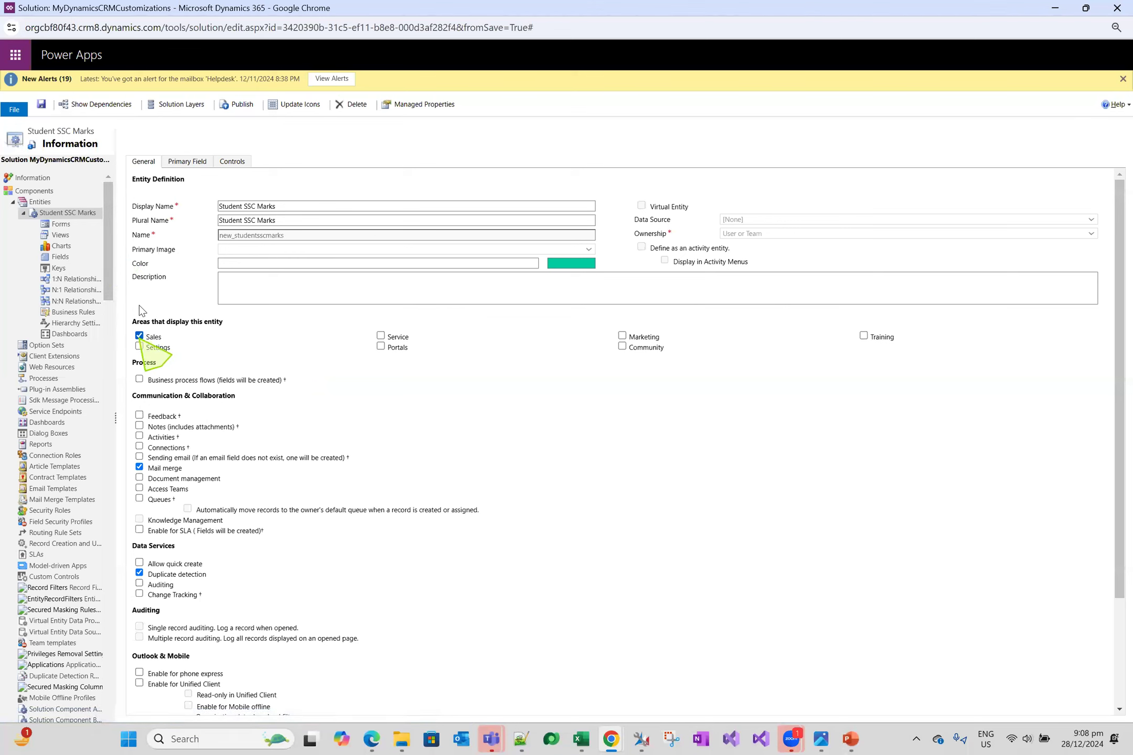
{"action": "left_click", "coordinate": [42, 105]}
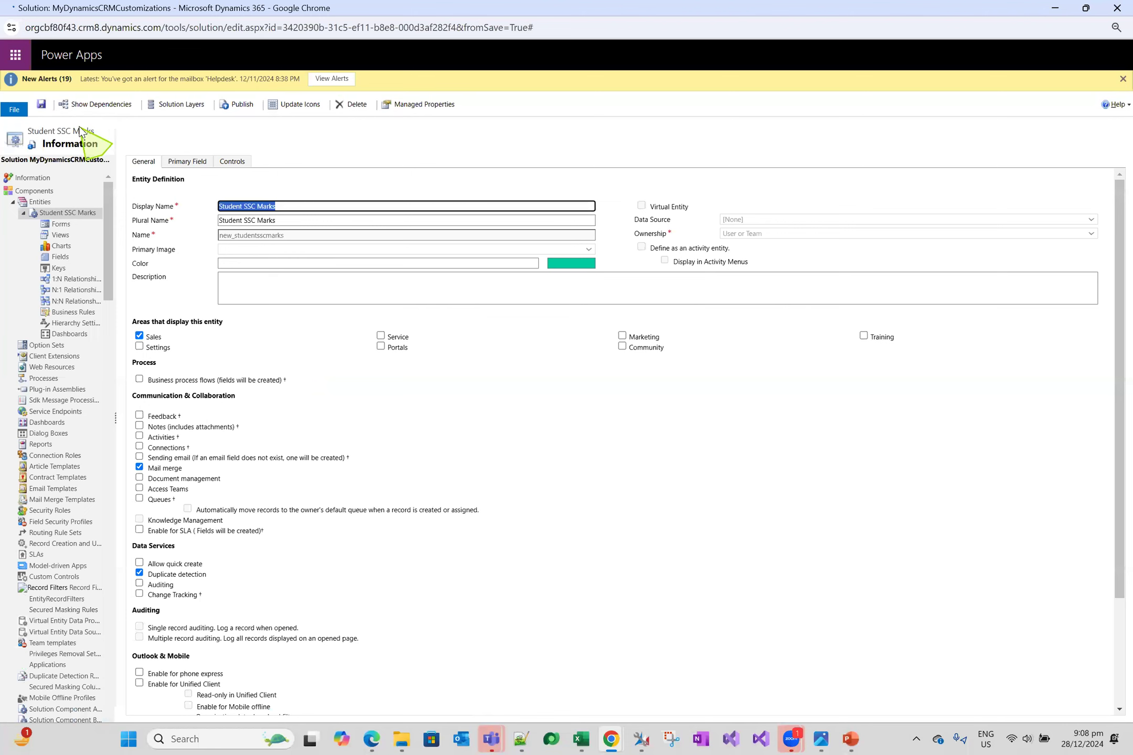
{"action": "left_click", "coordinate": [240, 105]}
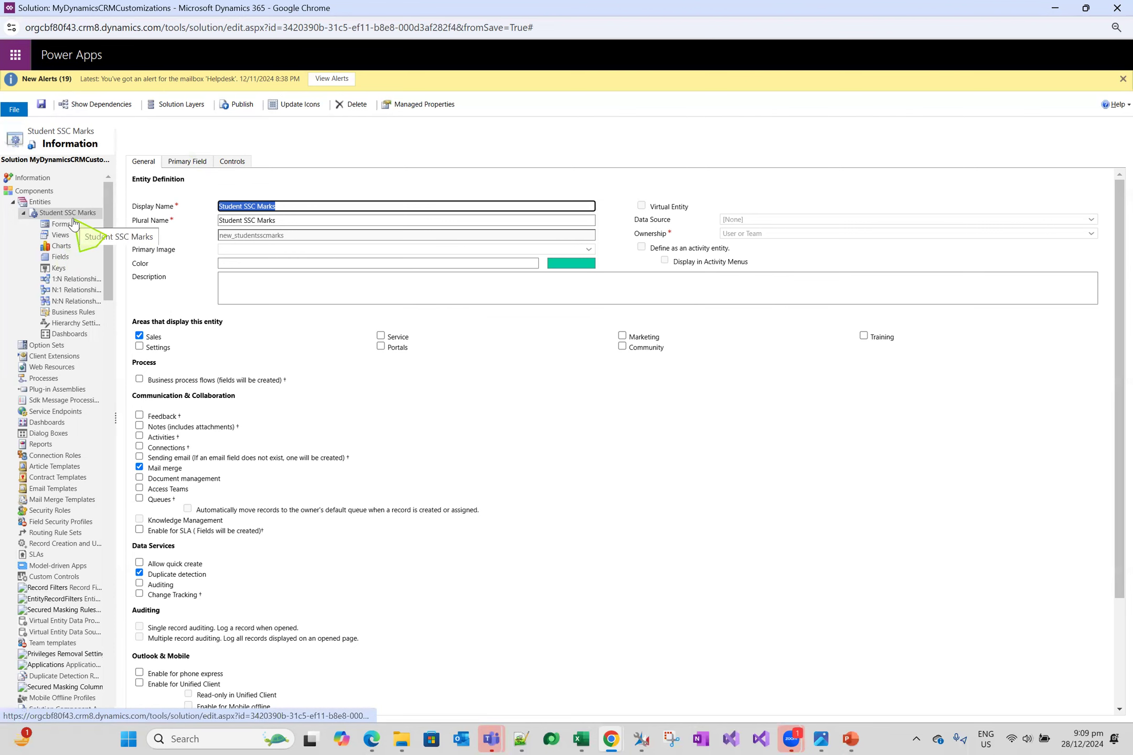
Switch to the Dynamics 365 app, reload it, and check the Sales area's Extensions entries for Student SSC Marks
{"action": "mouse_move", "coordinate": [611, 737]}
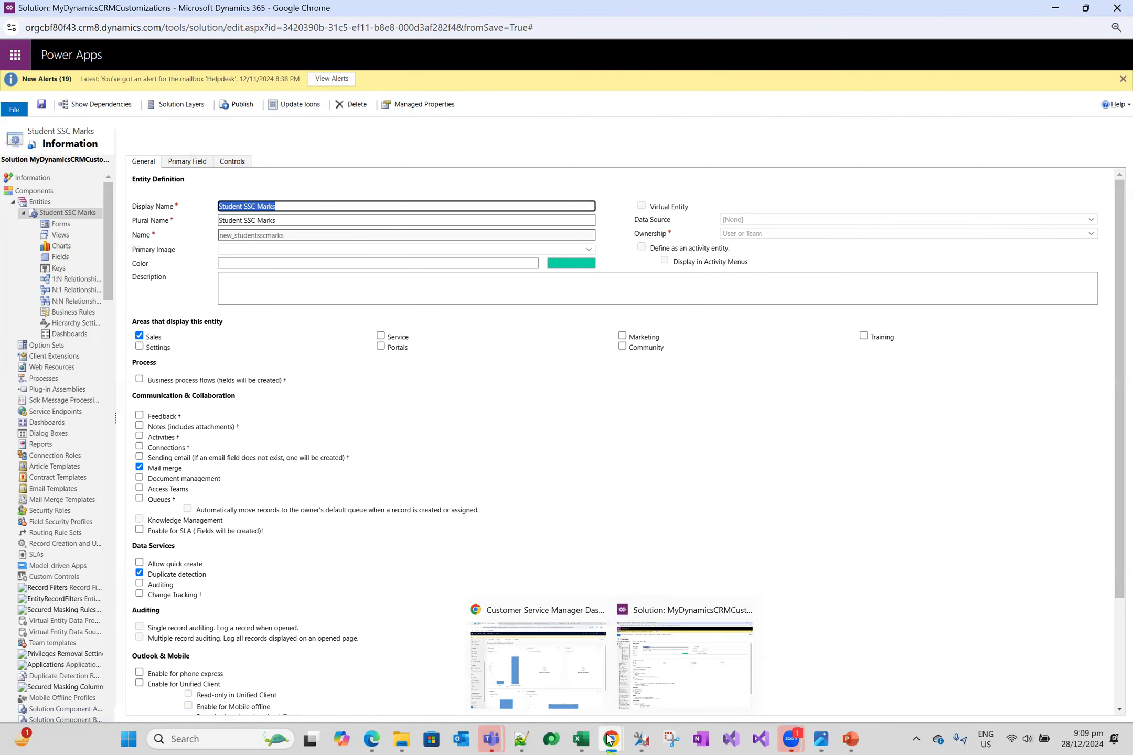
{"action": "left_click", "coordinate": [578, 707]}
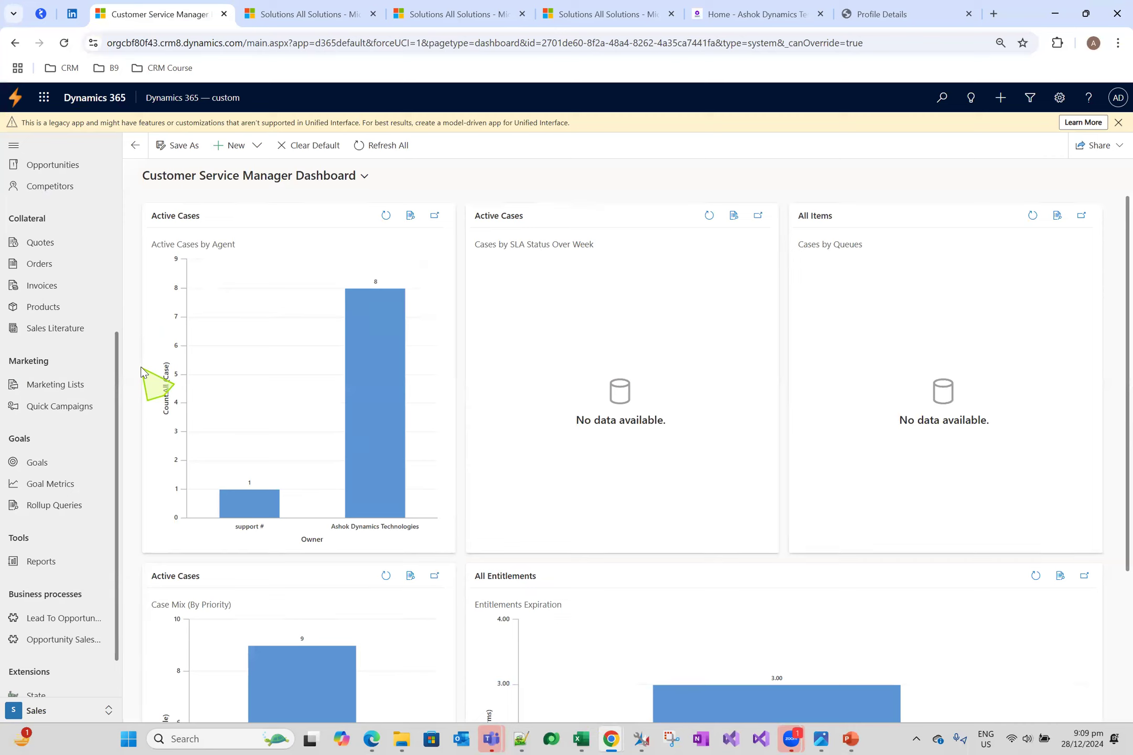
{"action": "key", "text": "F5"}
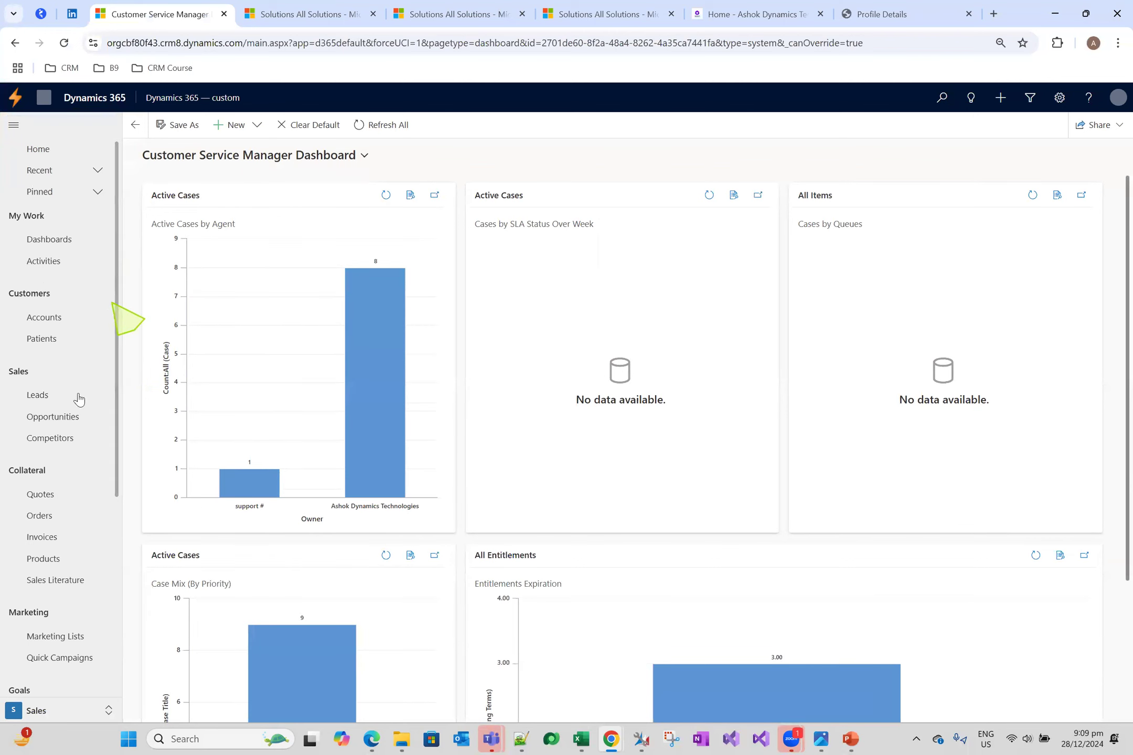
{"action": "scroll", "coordinate": [87, 576], "scroll_direction": "down", "scroll_amount": 5}
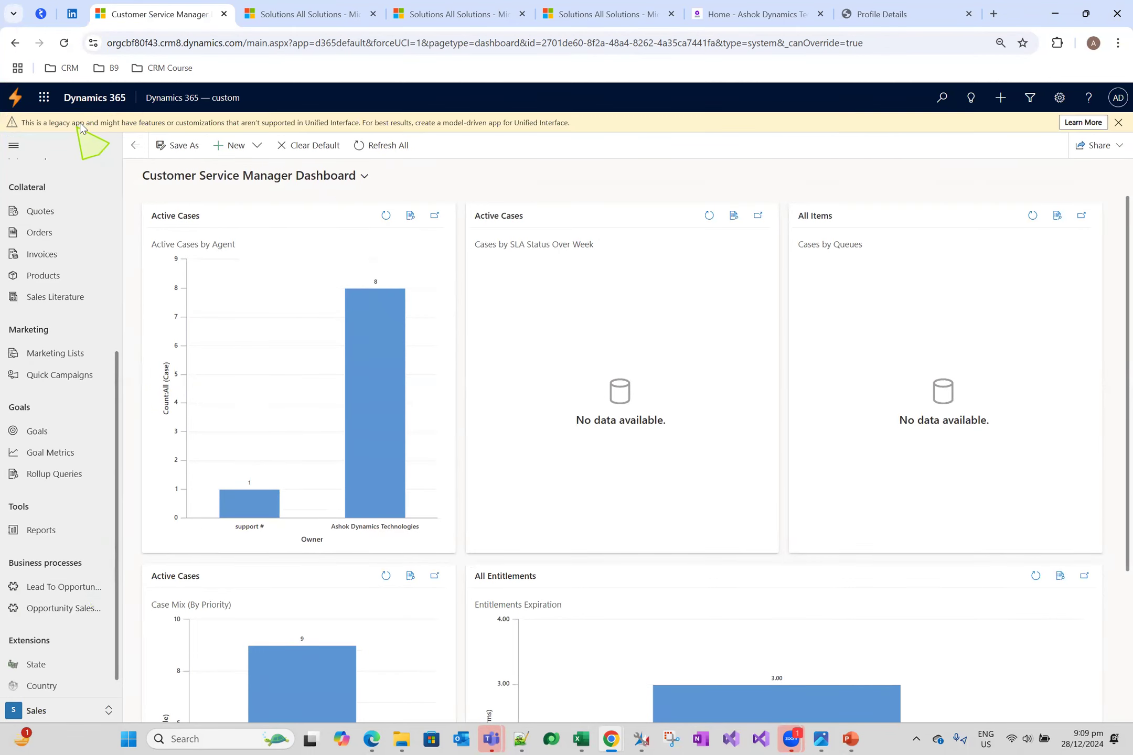
{"action": "scroll", "coordinate": [90, 614], "scroll_direction": "down", "scroll_amount": 1}
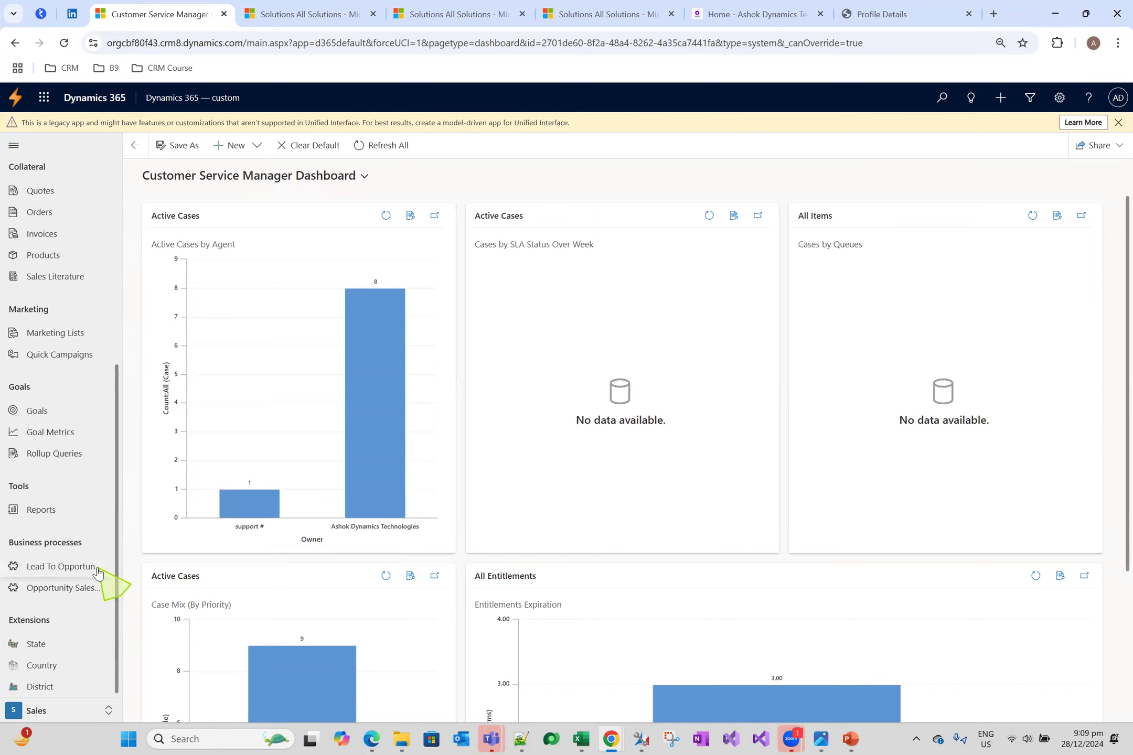
Publish the Student SSC Marks entity again from the solution window, and open its record list in the reloaded Dynamics 365 app
{"action": "key", "text": "alt+Tab"}
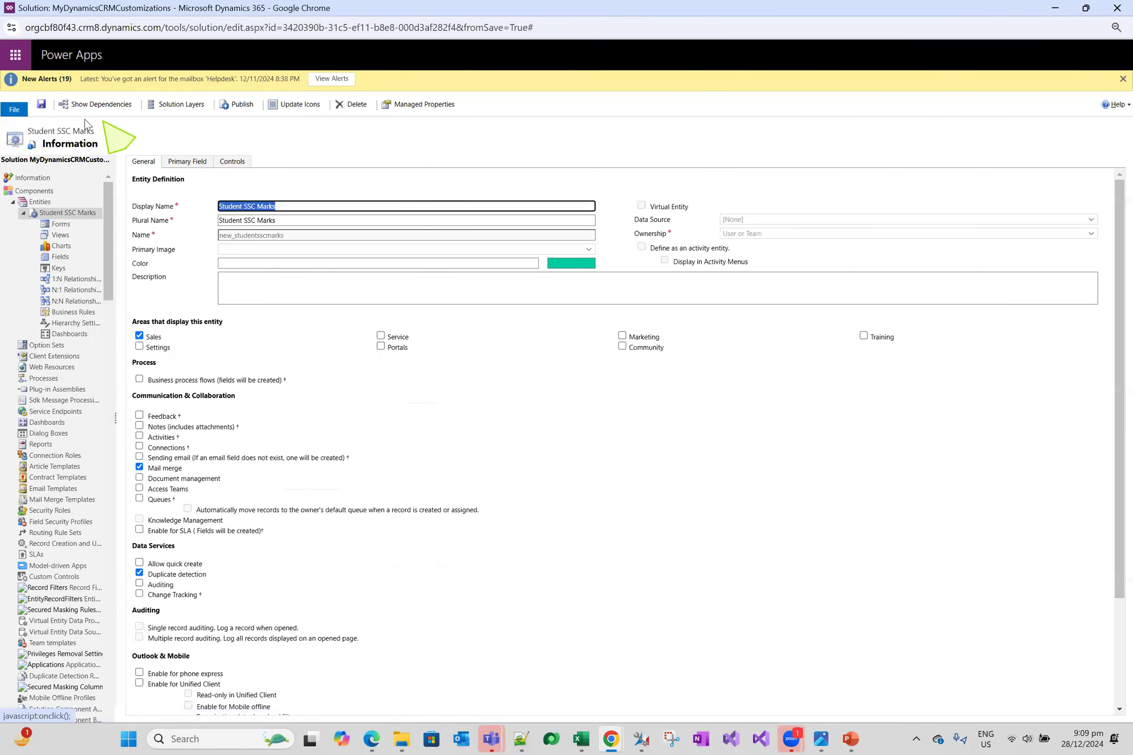
{"action": "left_click", "coordinate": [234, 107]}
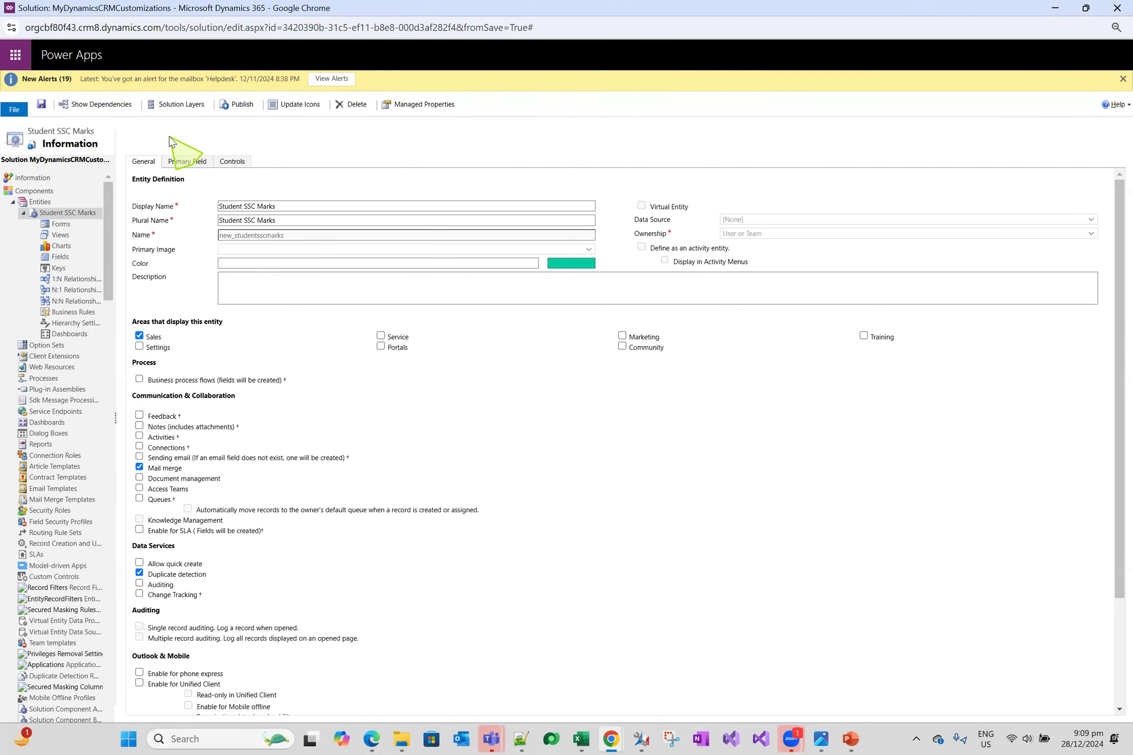
{"action": "key", "text": "alt+Tab"}
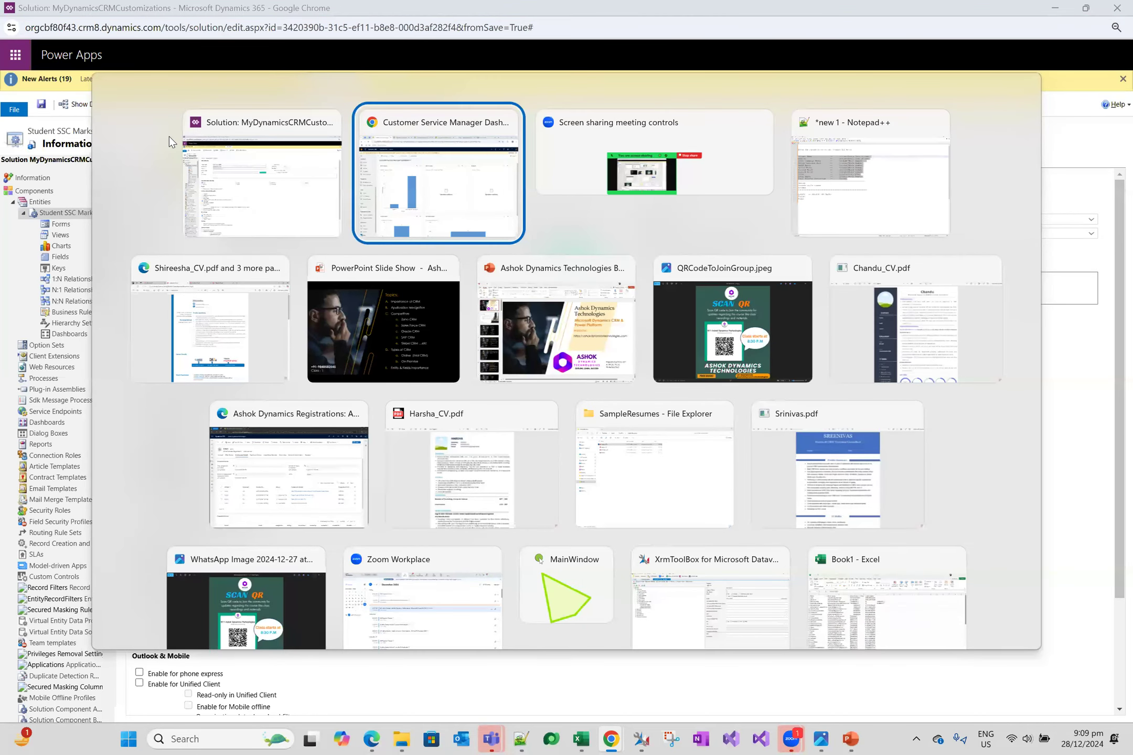
{"action": "left_click", "coordinate": [408, 209]}
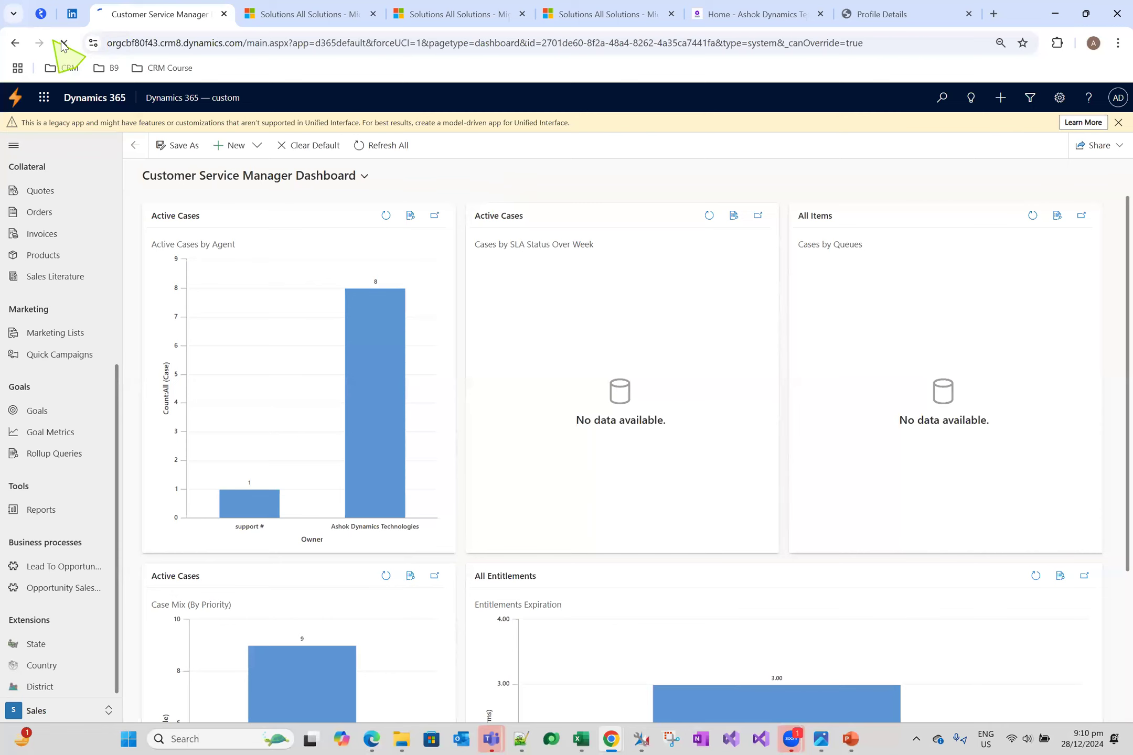
{"action": "scroll", "coordinate": [89, 469], "scroll_direction": "down", "scroll_amount": 5}
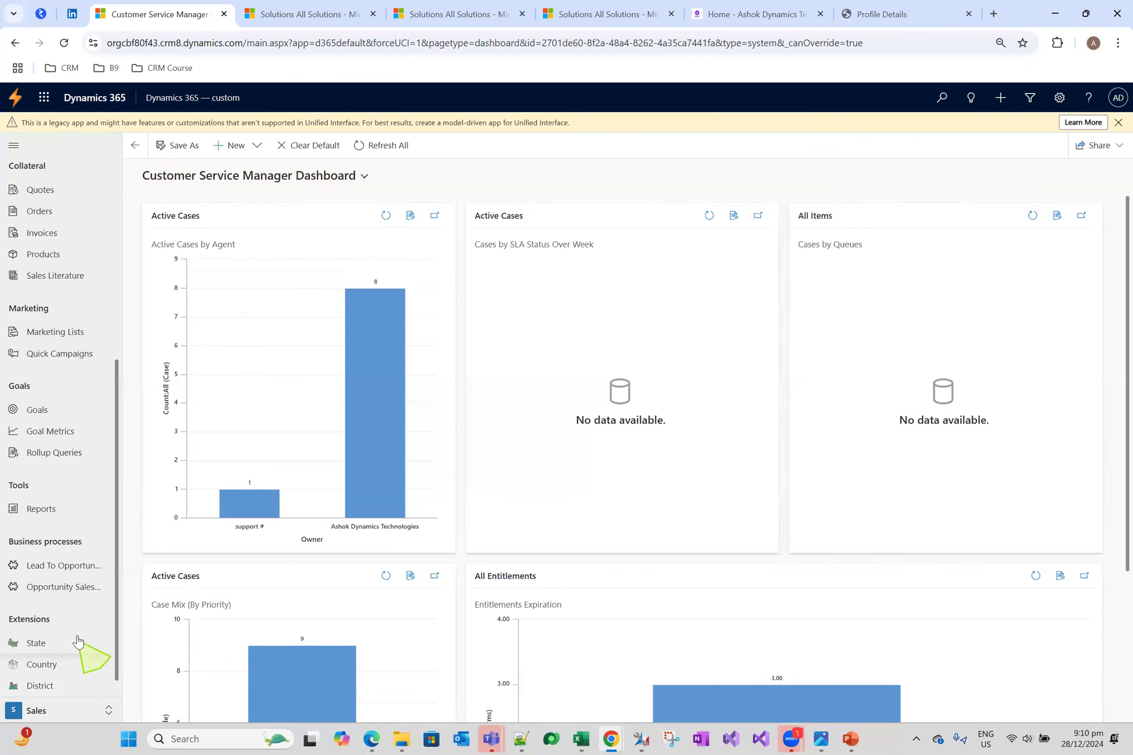
{"action": "left_click", "coordinate": [65, 692]}
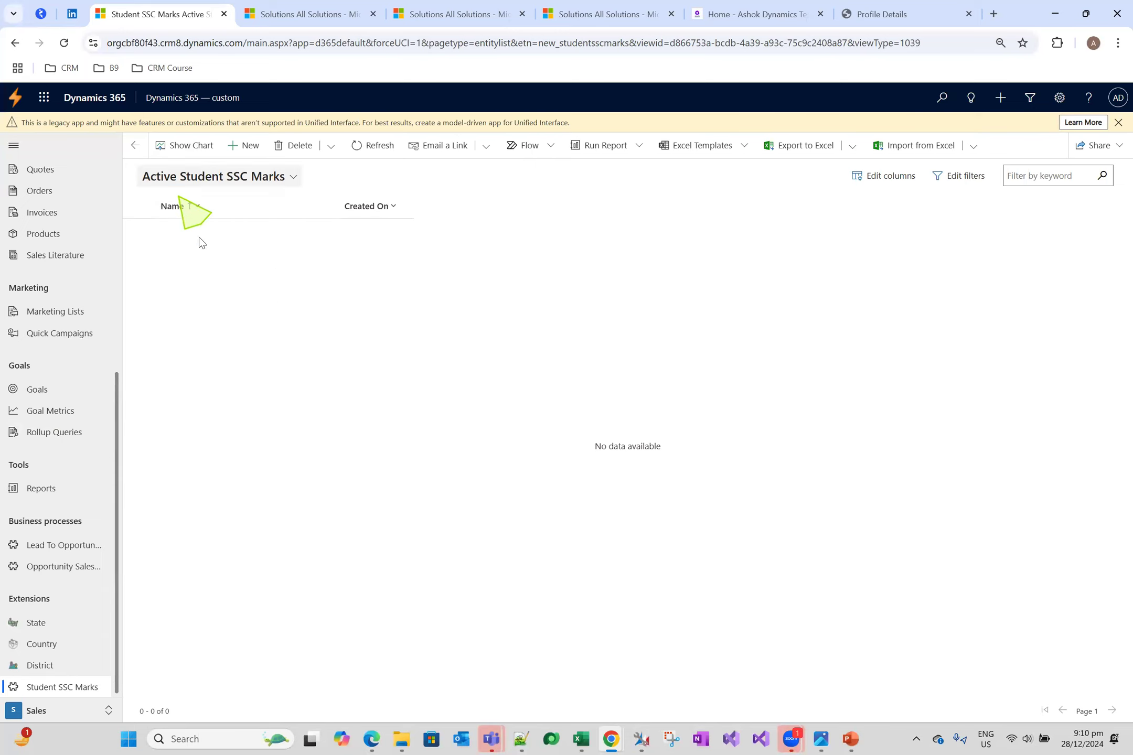
Create a Student SSC Marks record with a student's first name as its Name, and save and close it
{"action": "left_click", "coordinate": [244, 146]}
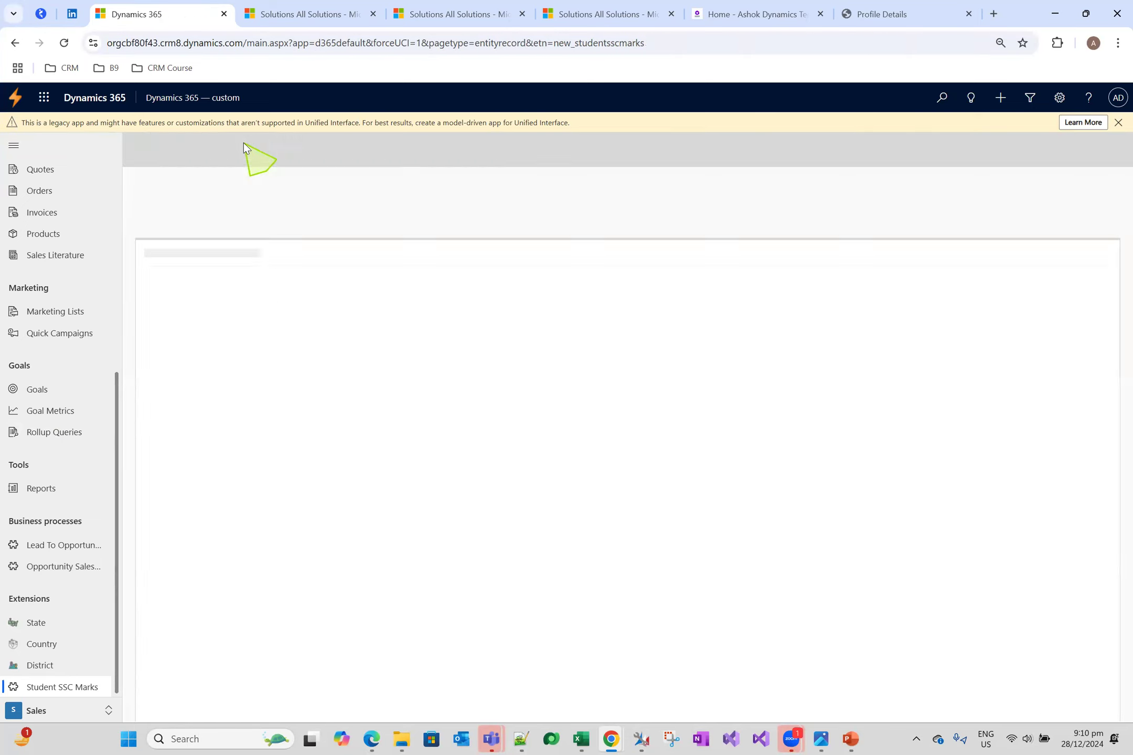
{"action": "left_click", "coordinate": [135, 145]}
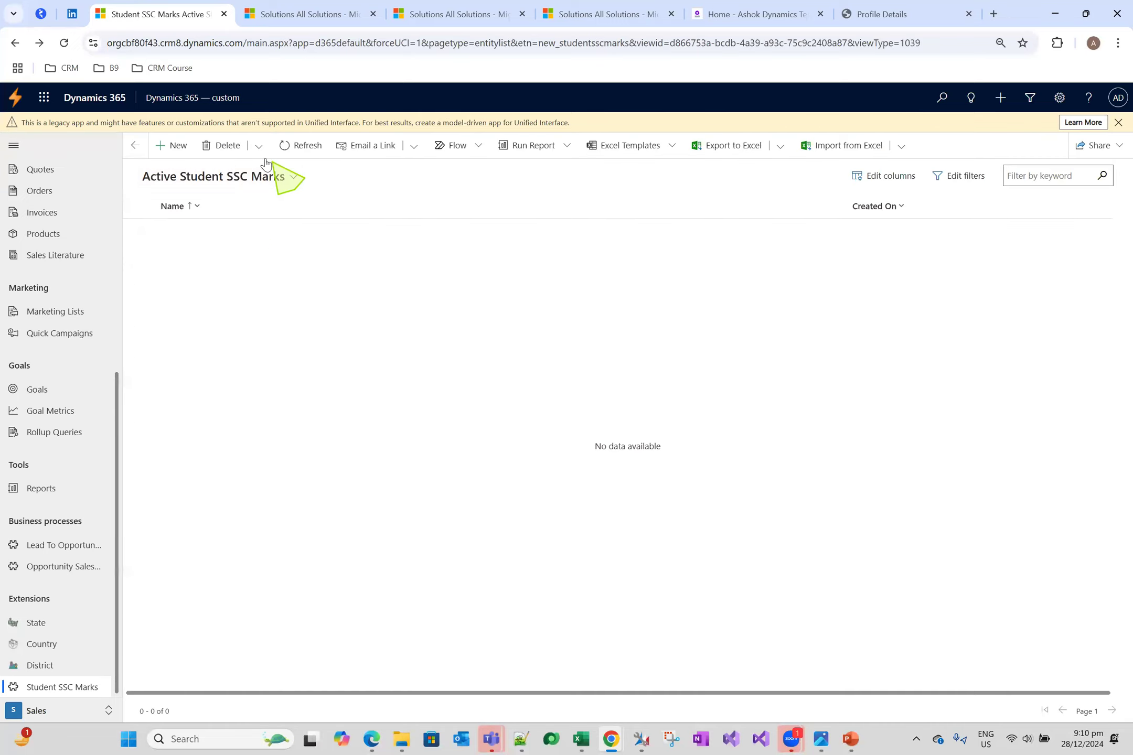
{"action": "left_click", "coordinate": [175, 146]}
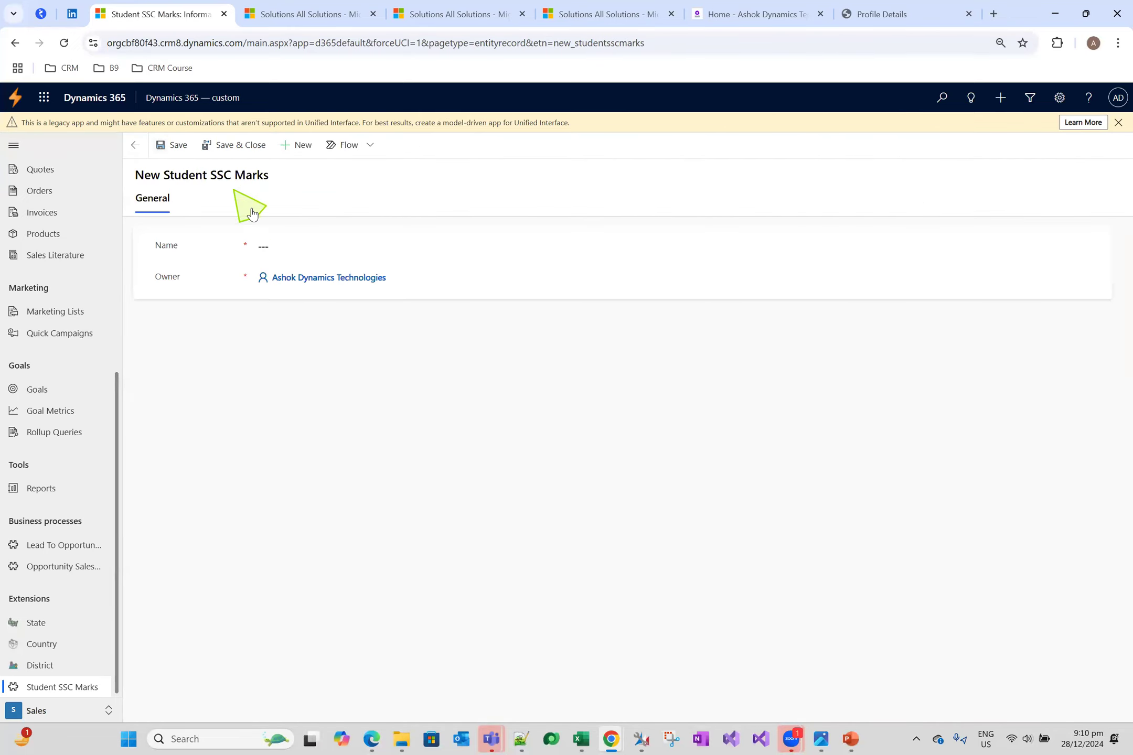
{"action": "left_click", "coordinate": [349, 248]}
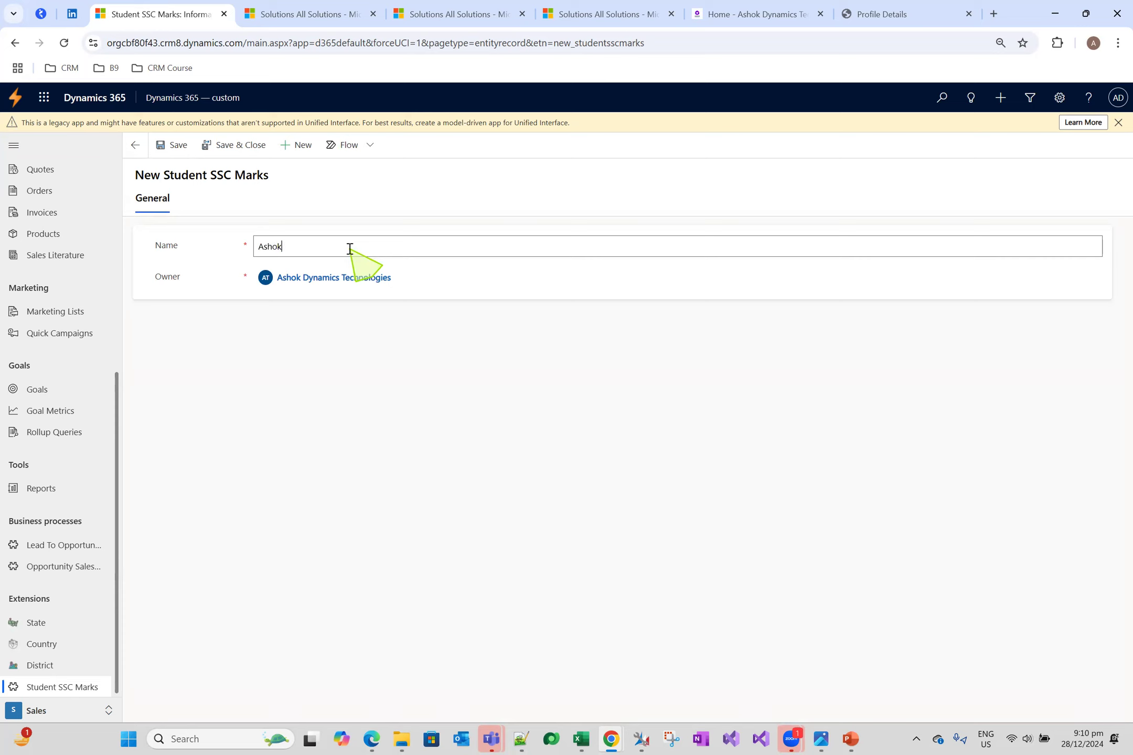
{"action": "left_click", "coordinate": [244, 146]}
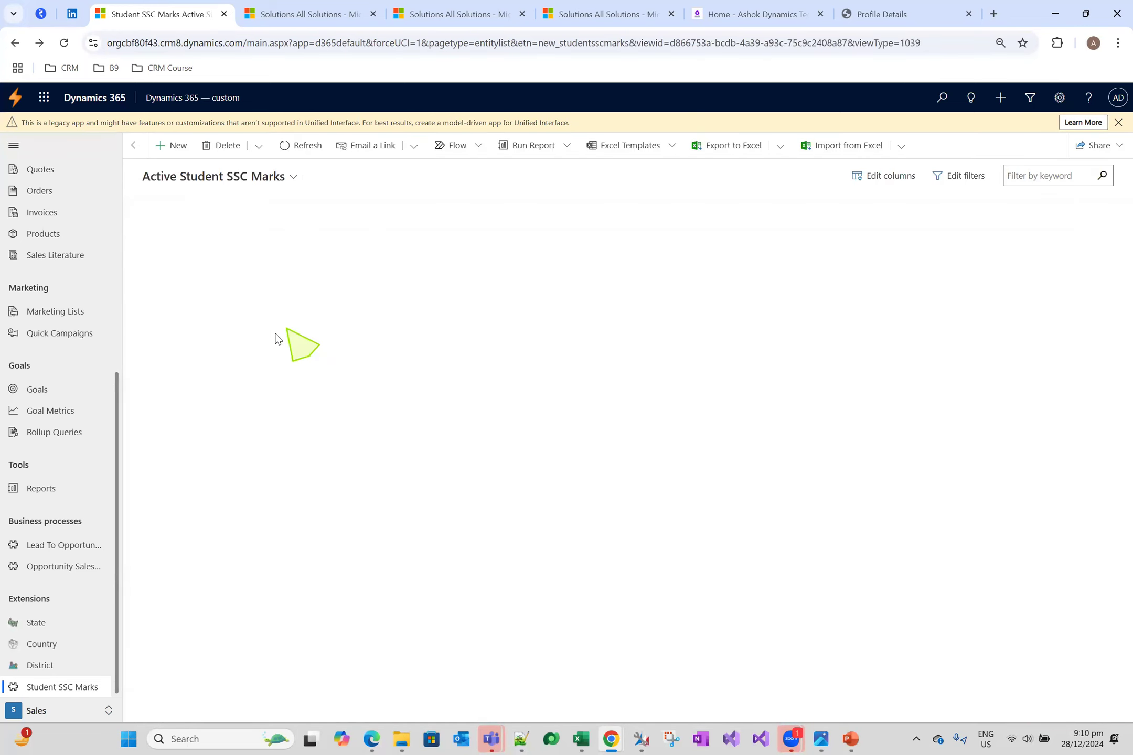
Add a second Student SSC Marks record named after another student, and save and close it
{"action": "left_click", "coordinate": [173, 146]}
{"action": "left_click", "coordinate": [331, 250]}
{"action": "type", "text": "teja"}
{"action": "left_click", "coordinate": [235, 145]}
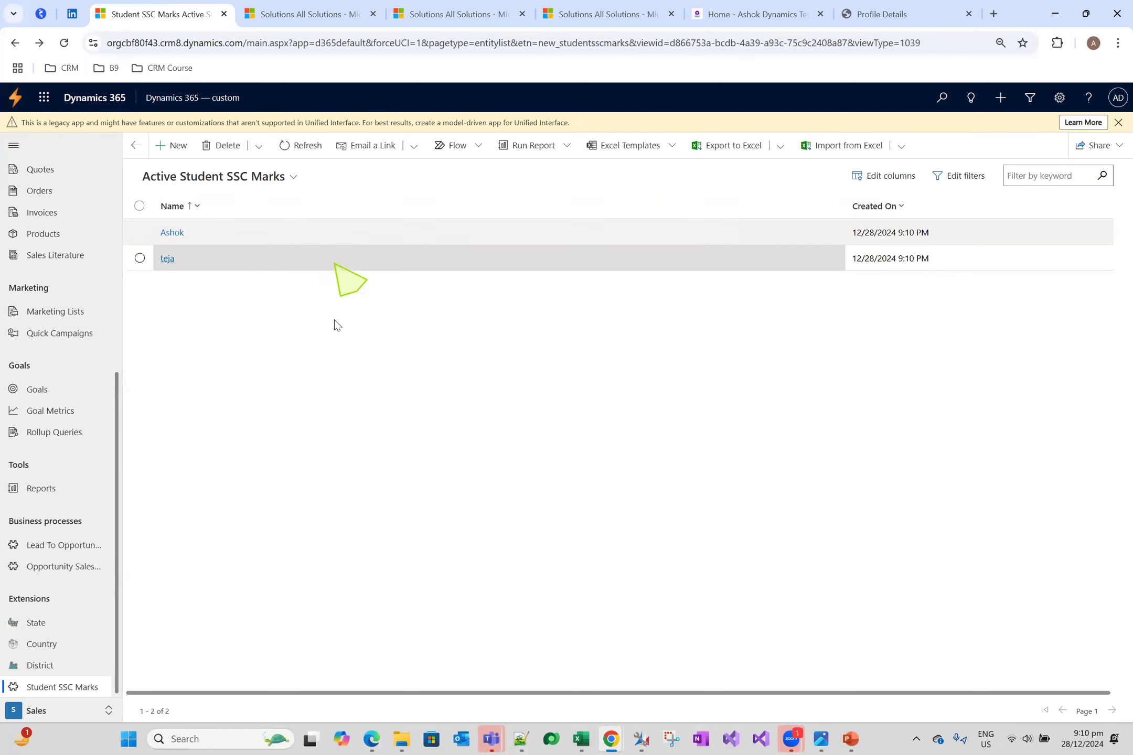
Switch to Notepad++ and review the planned fields and data types from Student Name to Total Secured Percentage
{"action": "left_click", "coordinate": [521, 738]}
{"action": "left_click", "coordinate": [209, 244]}
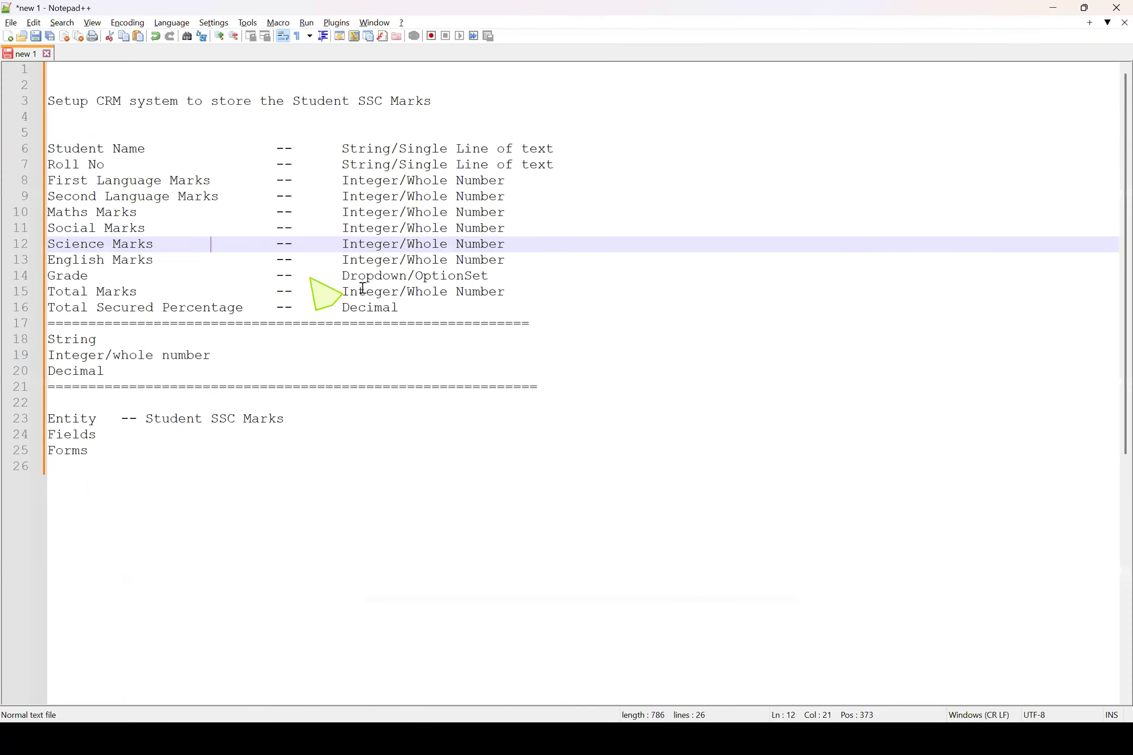
{"action": "left_click_drag", "start_coordinate": [398, 308], "coordinate": [8, 153]}
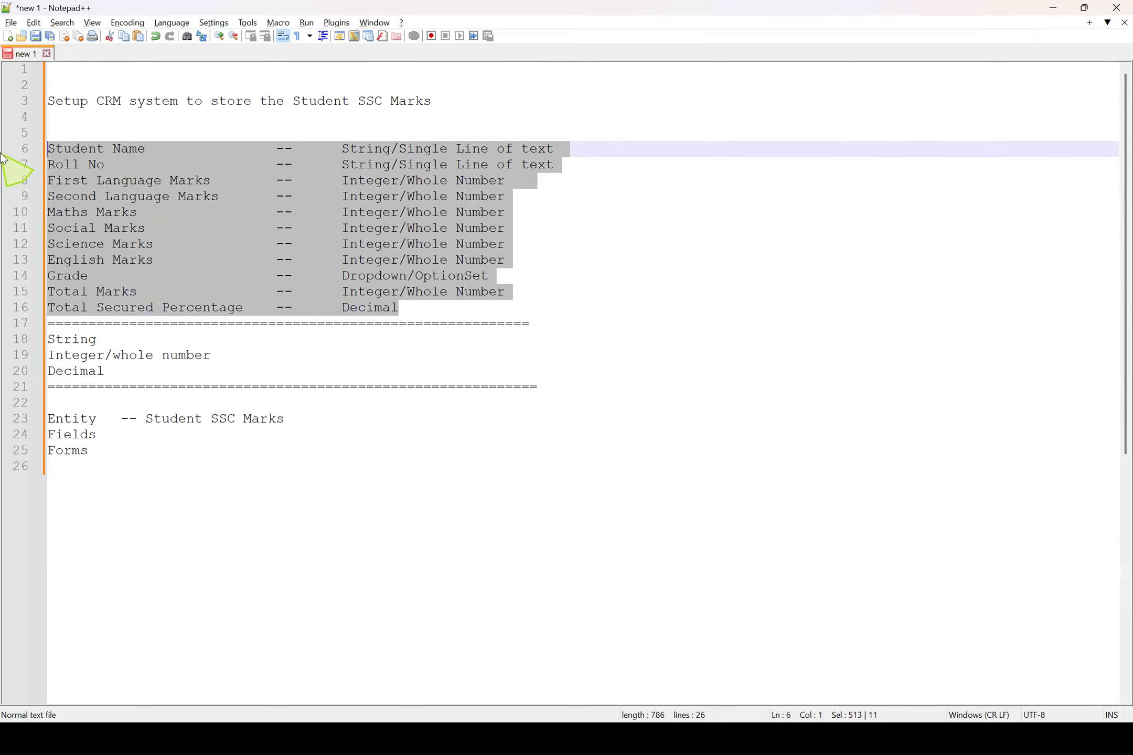
{"action": "left_click", "coordinate": [339, 292]}
{"action": "left_click_drag", "start_coordinate": [400, 309], "coordinate": [27, 145]}
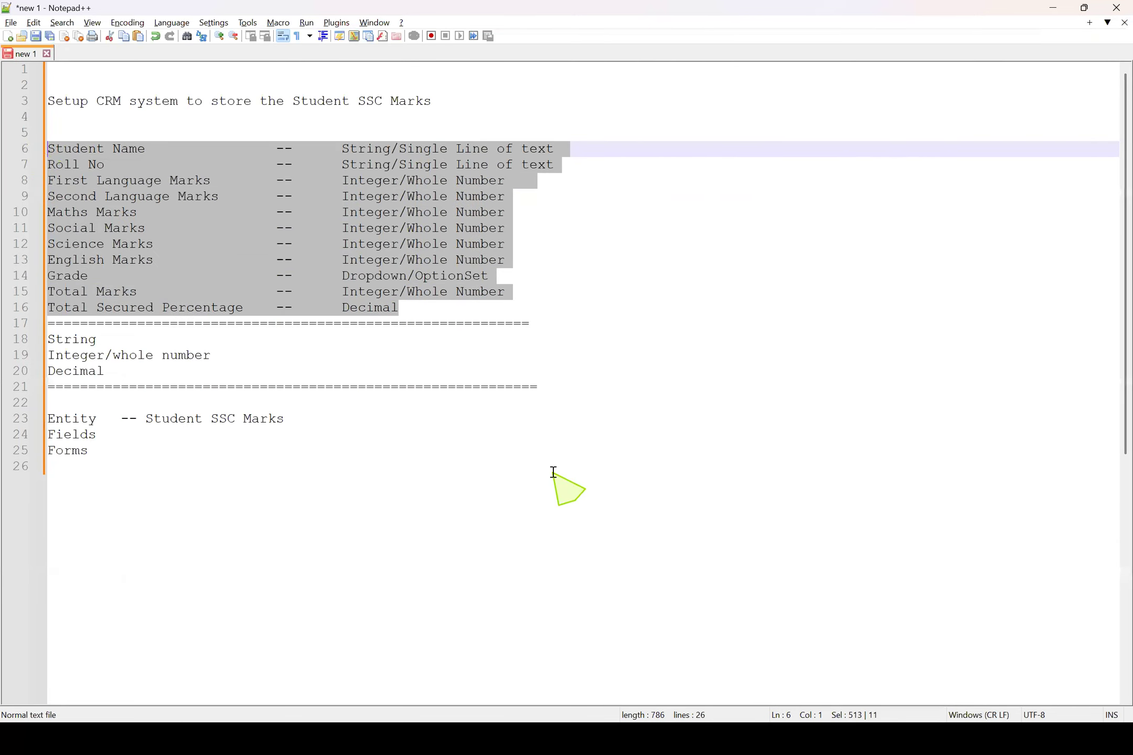
Switch back to the Dynamics 365 app, open the first Student SSC Marks record, and examine its Name label and entity title
{"action": "key", "text": "alt+Tab"}
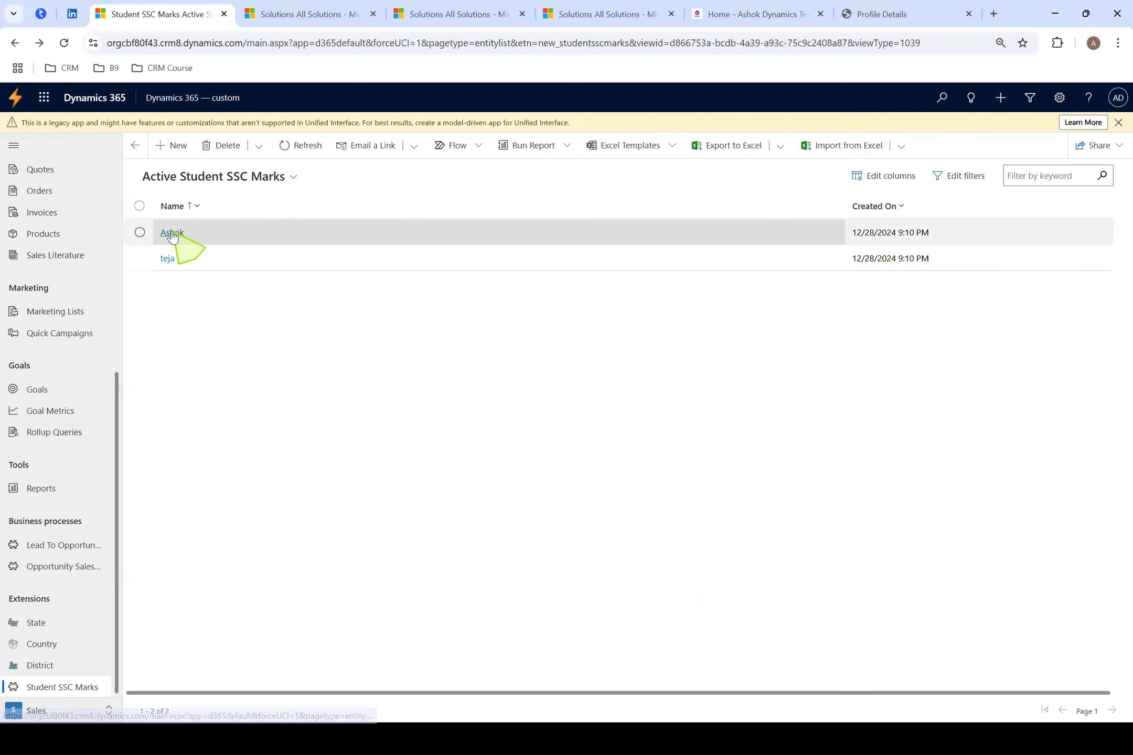
{"action": "left_click", "coordinate": [170, 232]}
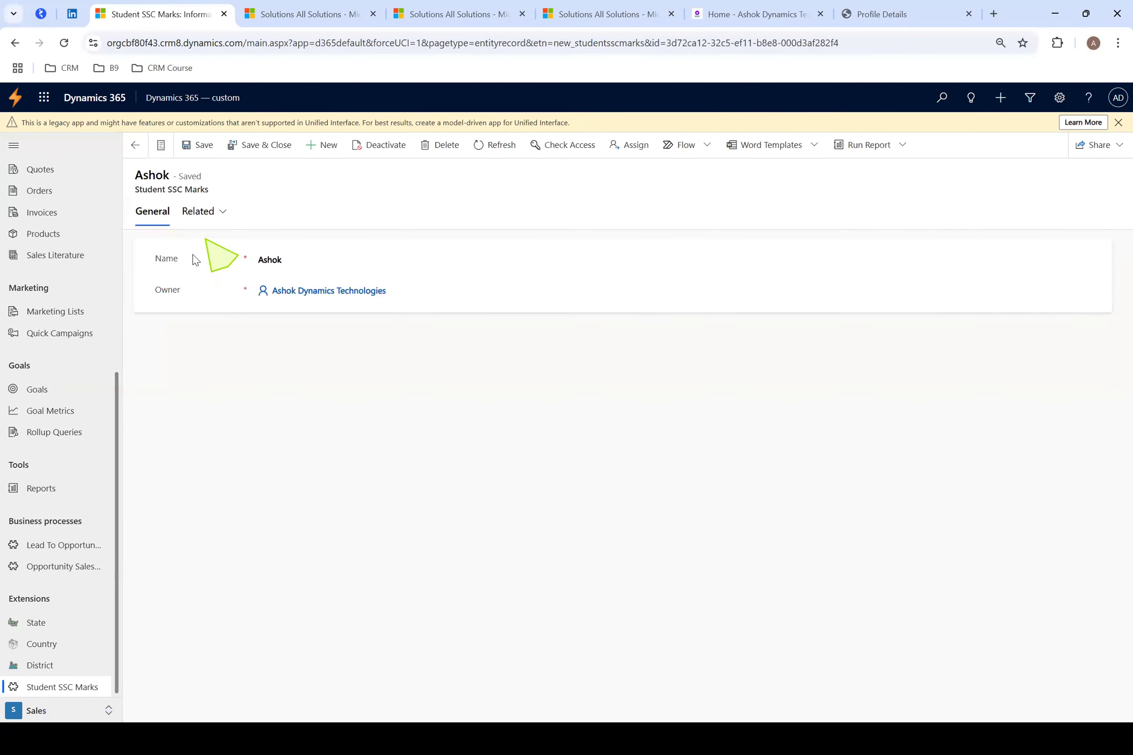
{"action": "left_click_drag", "start_coordinate": [159, 263], "coordinate": [197, 264]}
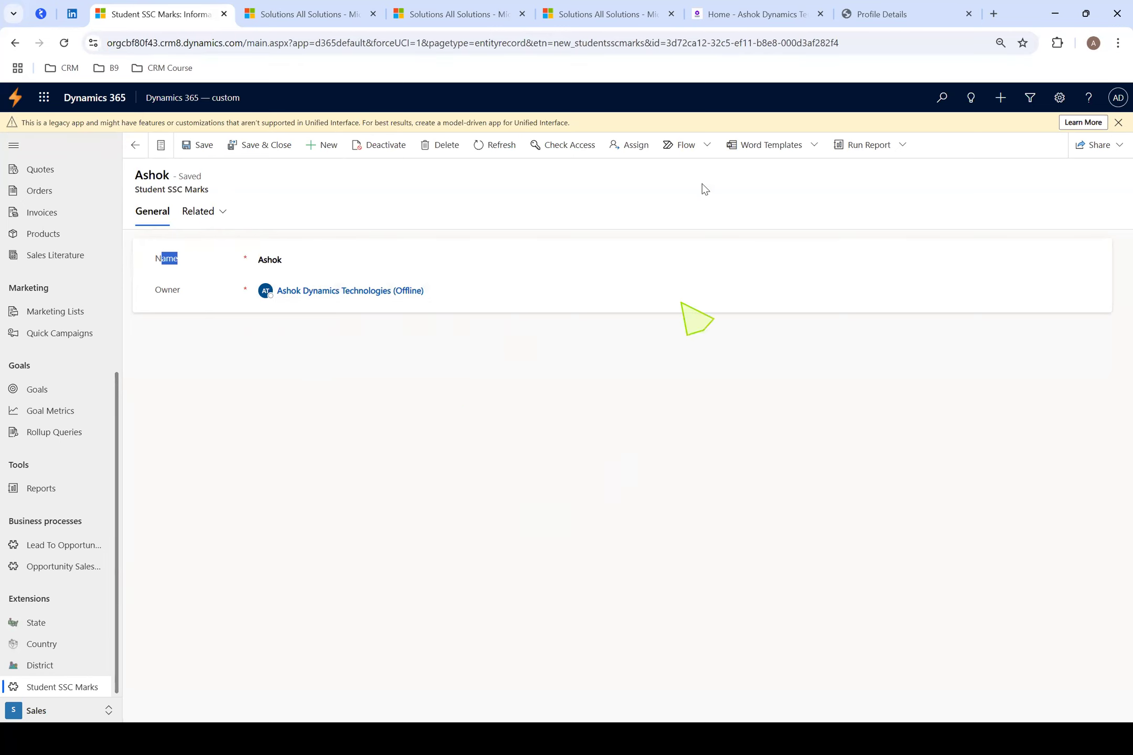
{"action": "left_click", "coordinate": [139, 192]}
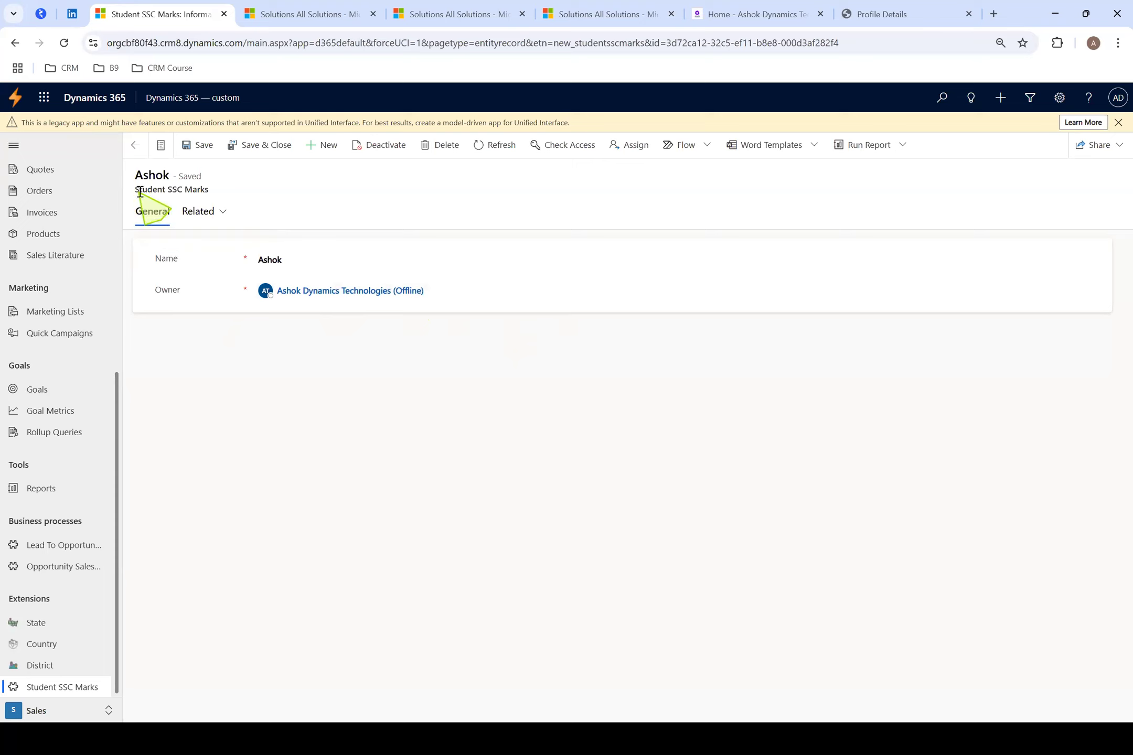
{"action": "left_click_drag", "start_coordinate": [140, 193], "coordinate": [217, 195]}
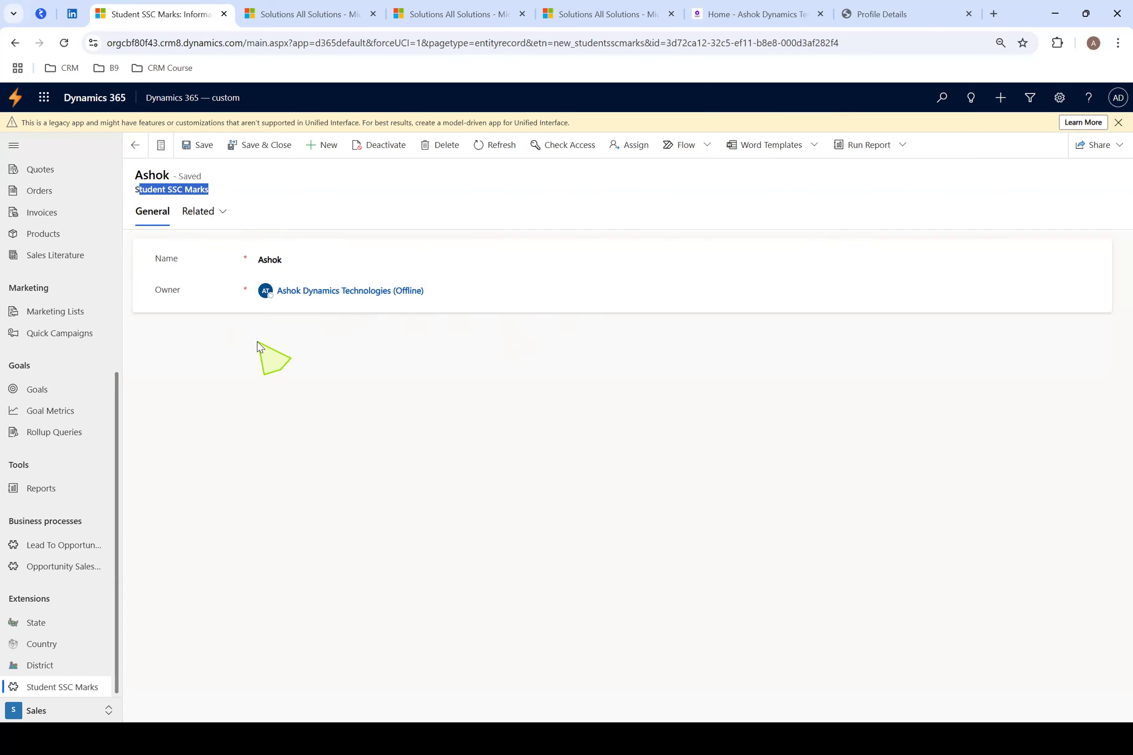
Switch to the solution window and open the field list of the Student SSC Marks entity
{"action": "key", "text": "alt+Tab"}
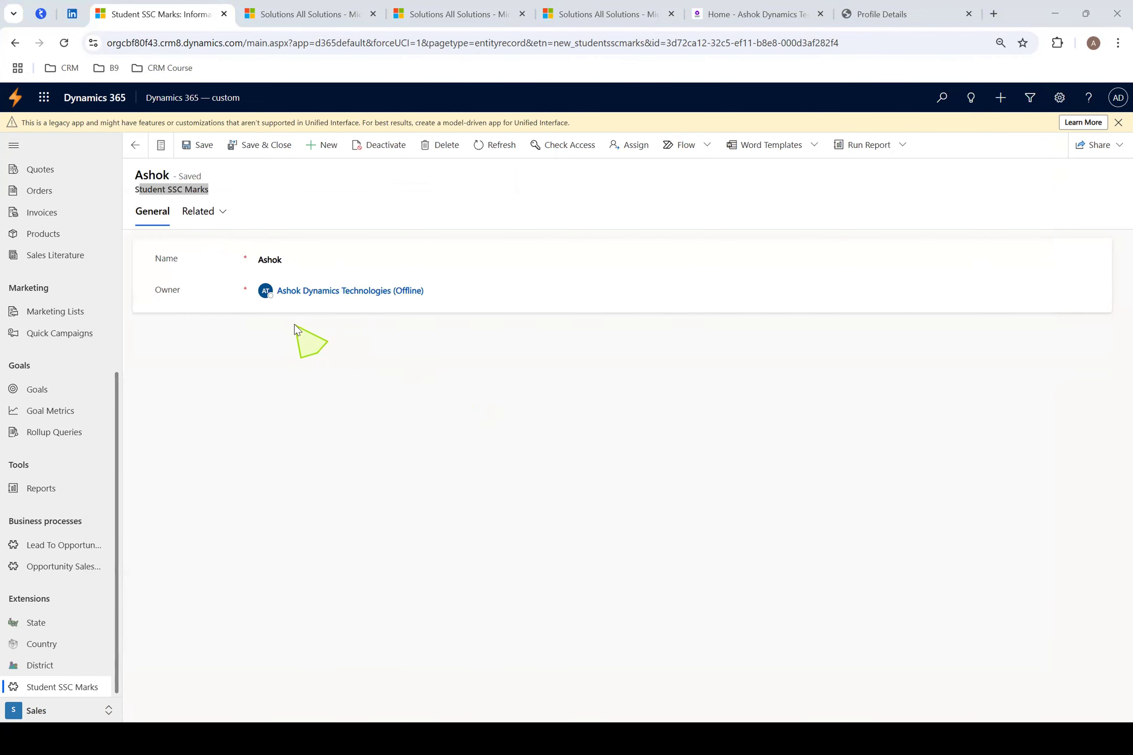
{"action": "key", "text": "alt+Tab"}
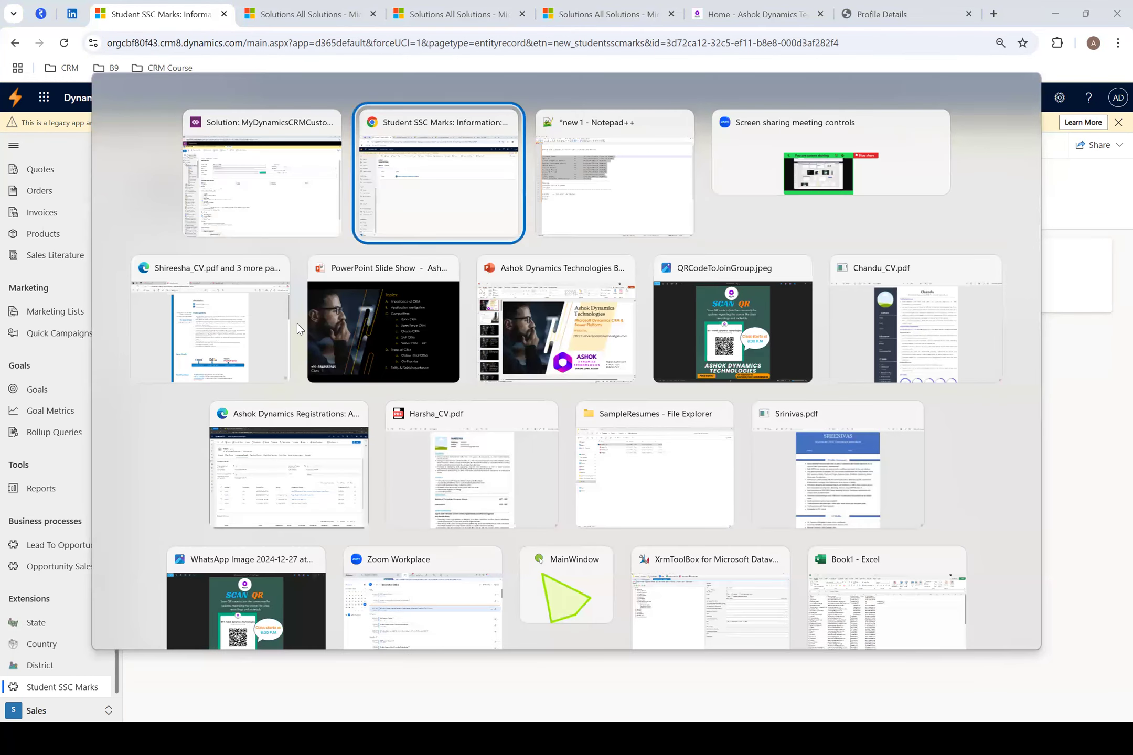
{"action": "key", "text": "alt+shift+Tab"}
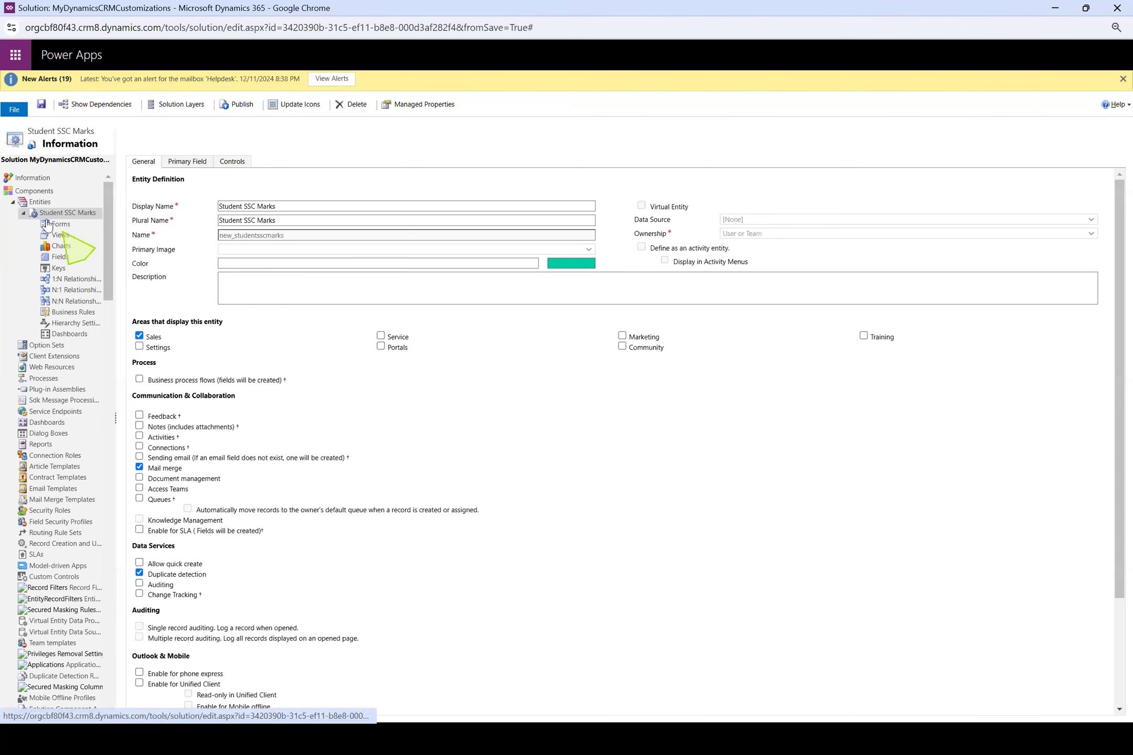
{"action": "left_click", "coordinate": [61, 257]}
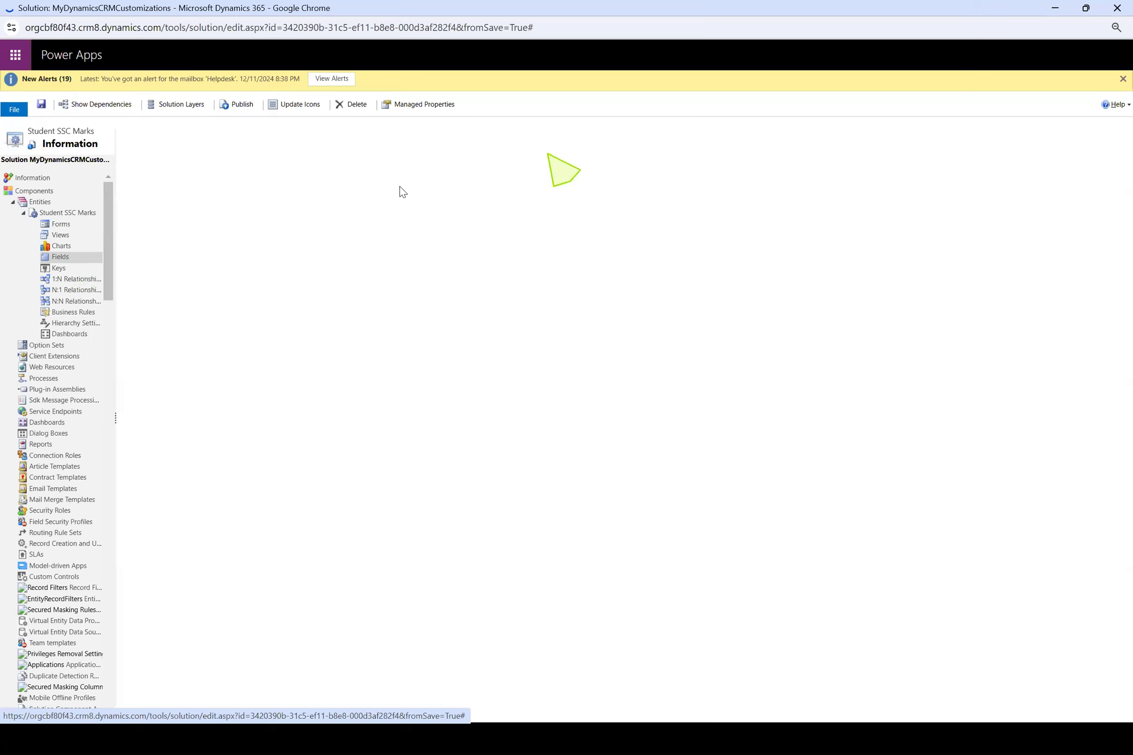
Switch to Notepad++ and highlight the Student Name entry in the planned field list
{"action": "key", "text": "alt+Tab"}
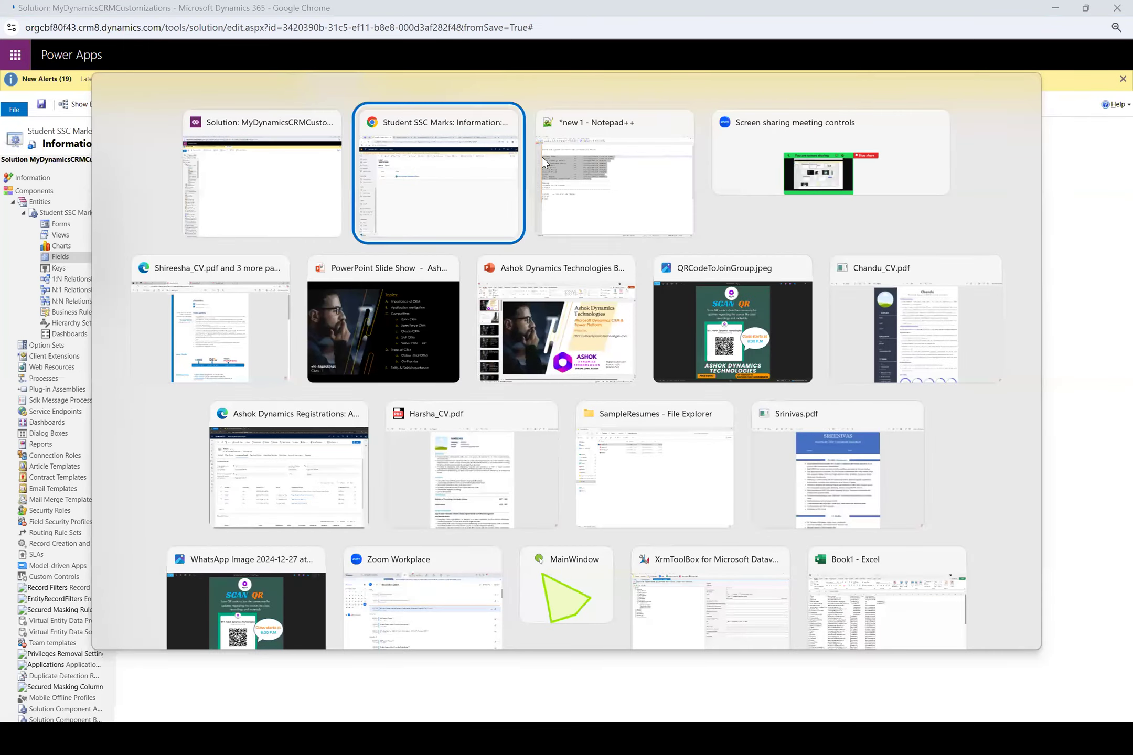
{"action": "left_click", "coordinate": [541, 157]}
{"action": "left_click", "coordinate": [141, 212]}
{"action": "left_click_drag", "start_coordinate": [146, 149], "coordinate": [11, 149]}
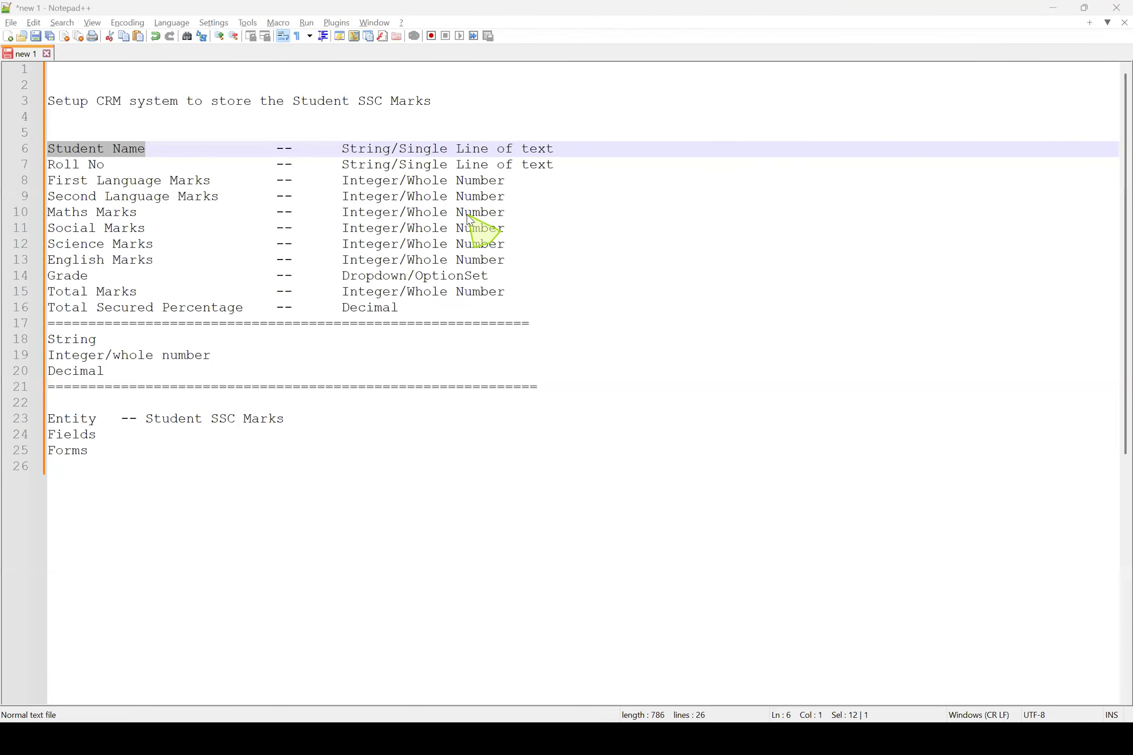
Return to the solution window, select the new_name field in the entity's field list, and widen the Display Name column
{"action": "key", "text": "alt+Tab"}
{"action": "key", "text": "alt+Tab"}
{"action": "key", "text": "alt+Tab"}
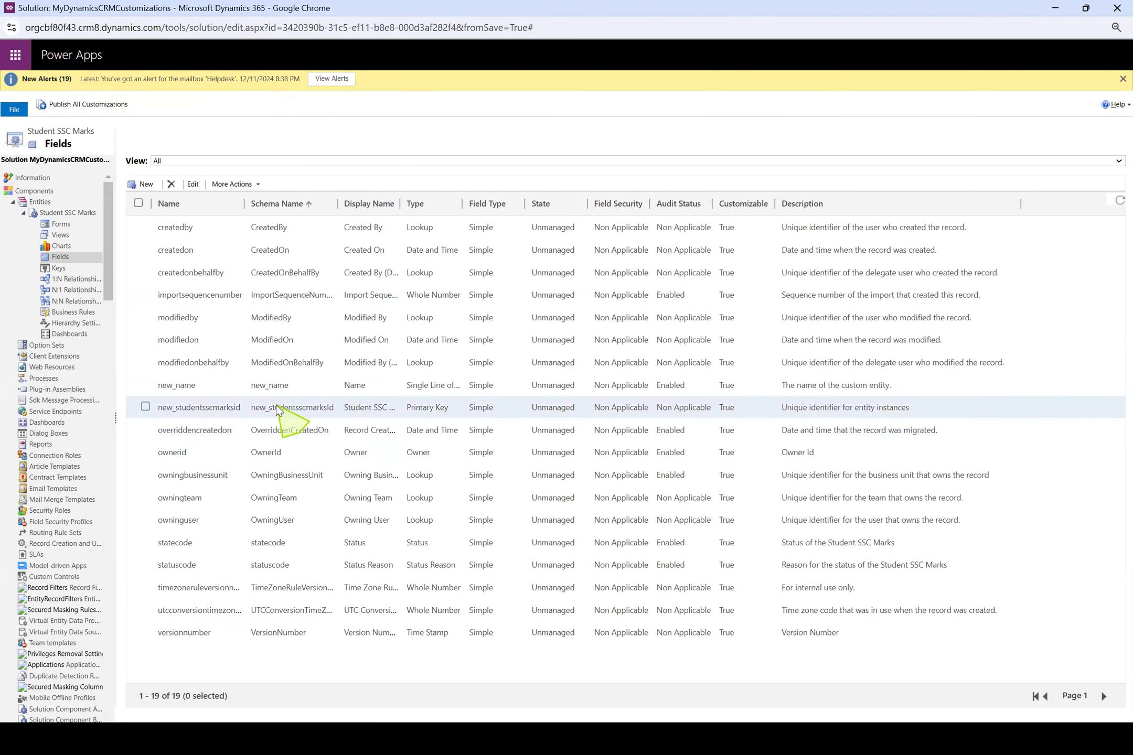
{"action": "left_click", "coordinate": [309, 393]}
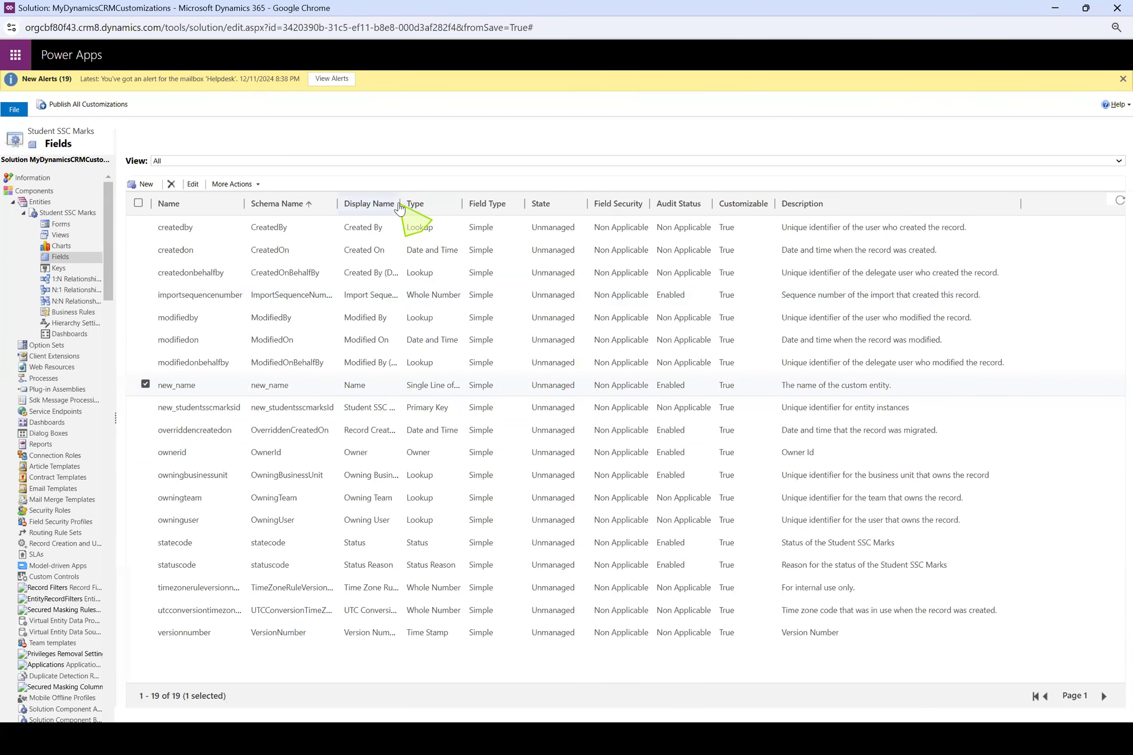
{"action": "left_click_drag", "start_coordinate": [399, 206], "coordinate": [524, 205]}
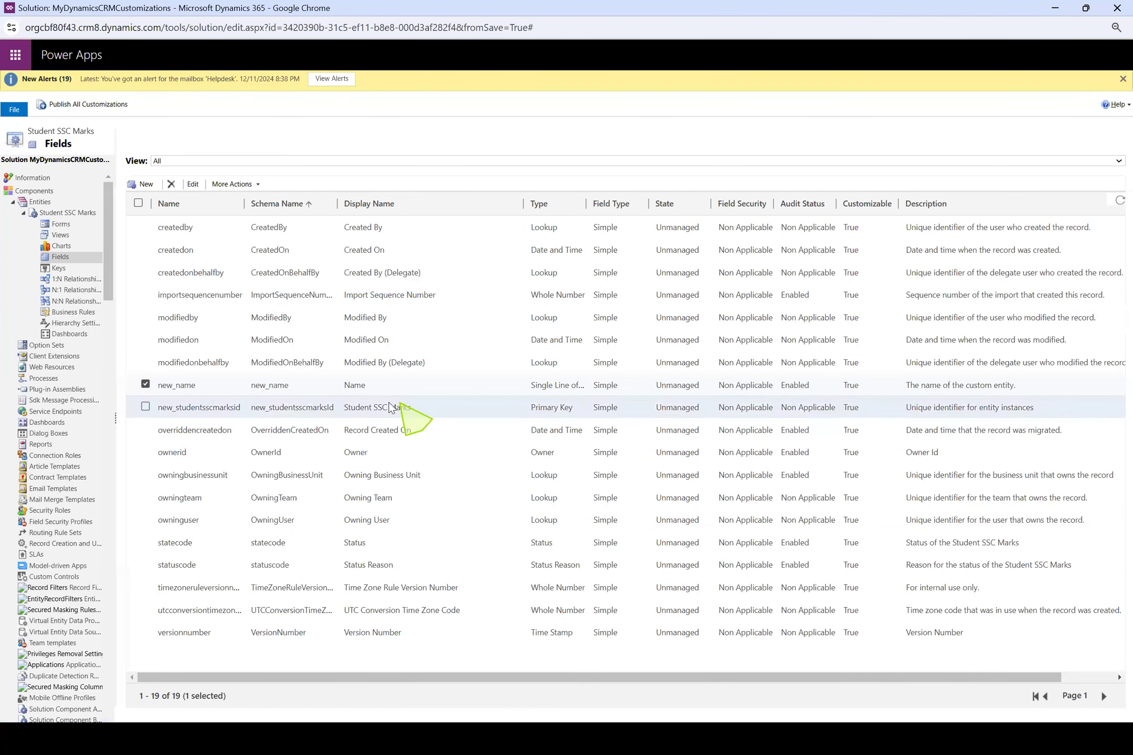
{"action": "left_click", "coordinate": [420, 388]}
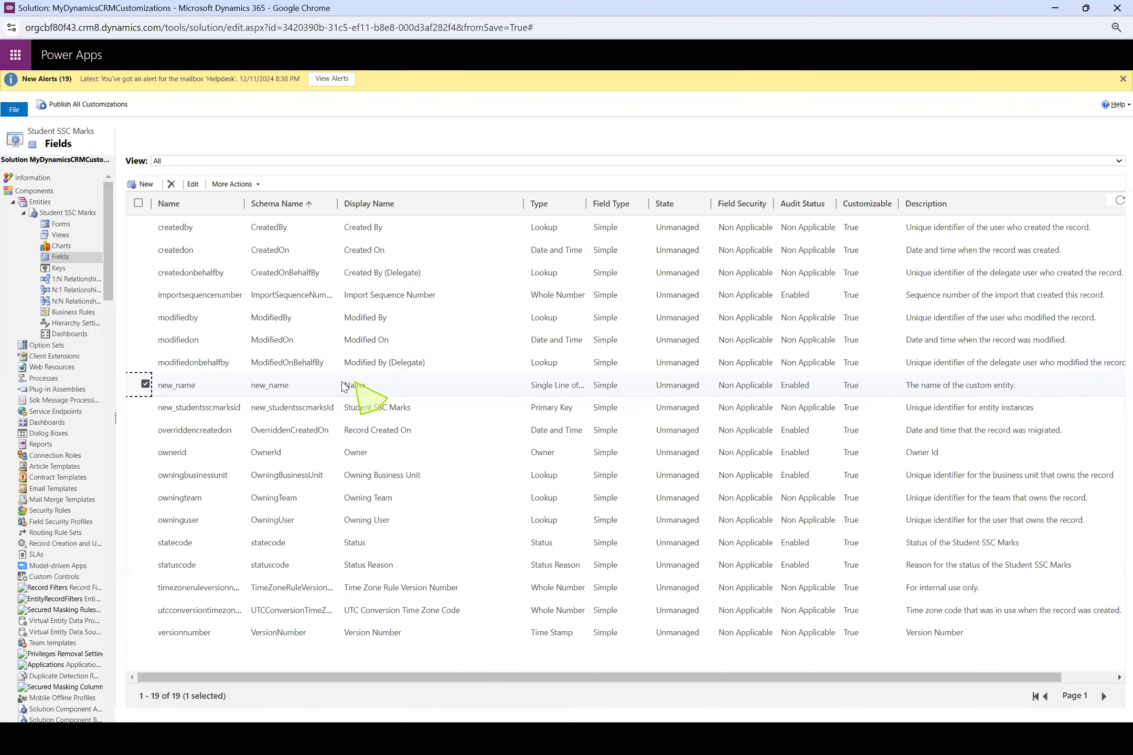
Start a new field for the Student SSC Marks entity with the display name Roll No
{"action": "left_click", "coordinate": [369, 387]}
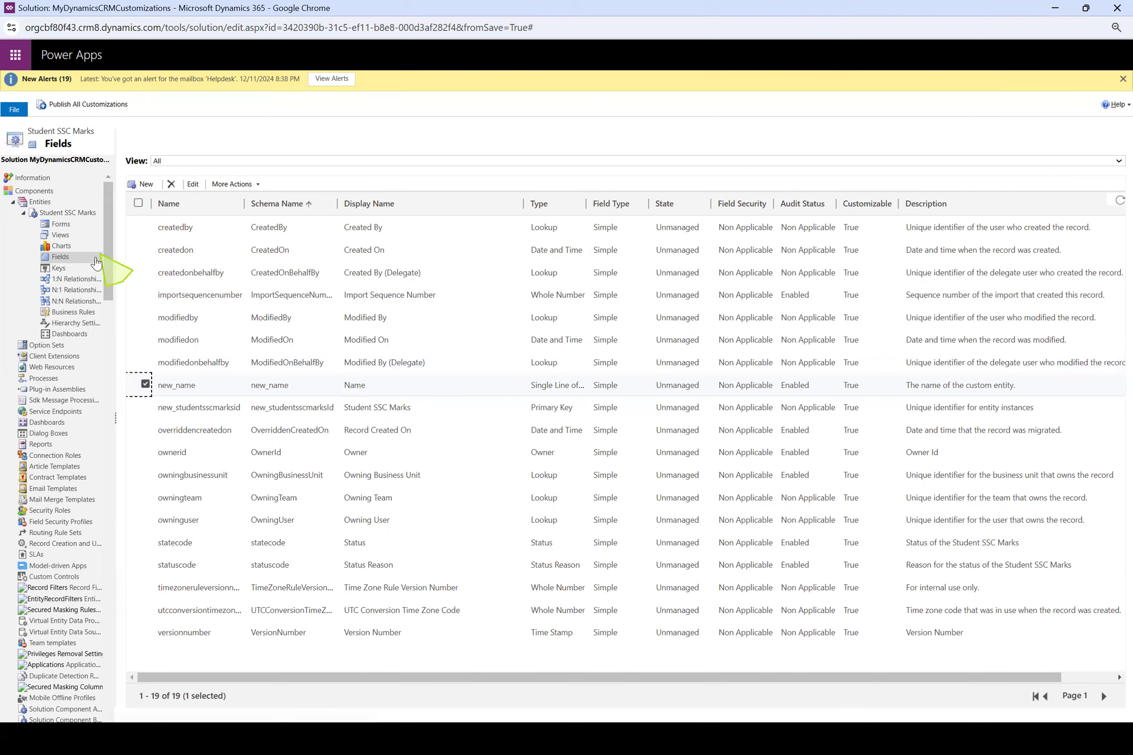
{"action": "left_click", "coordinate": [148, 185]}
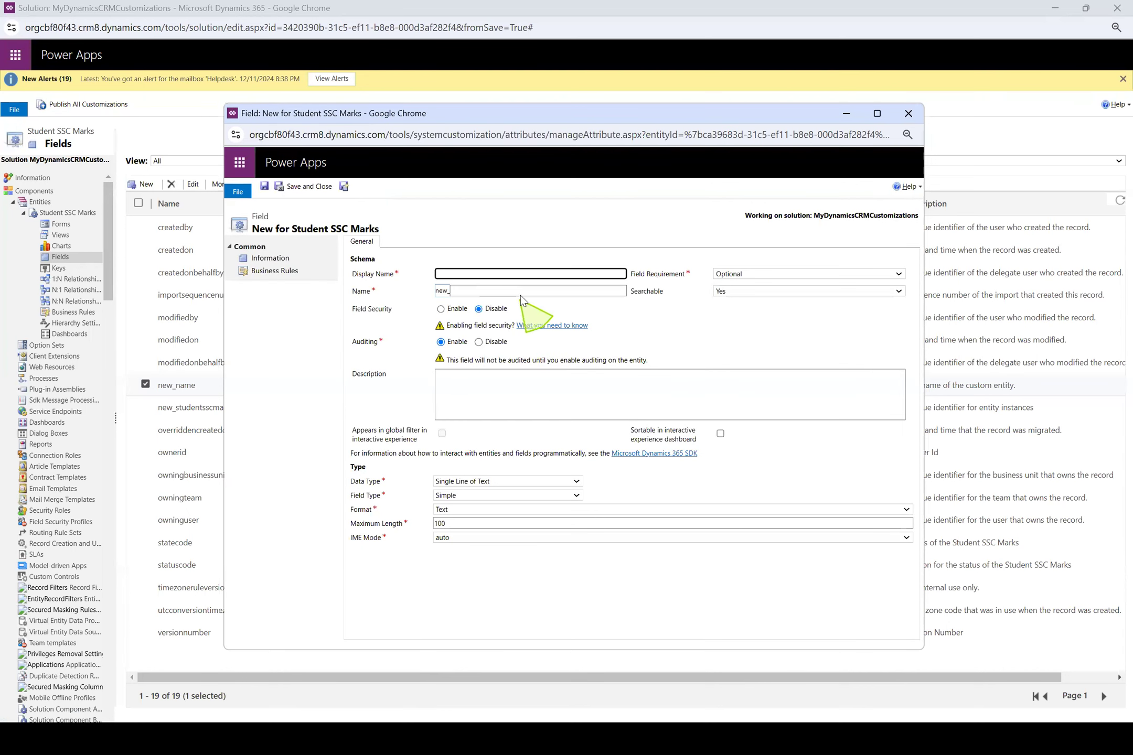
{"action": "type", "text": "Roll No"}
{"action": "left_click", "coordinate": [763, 328]}
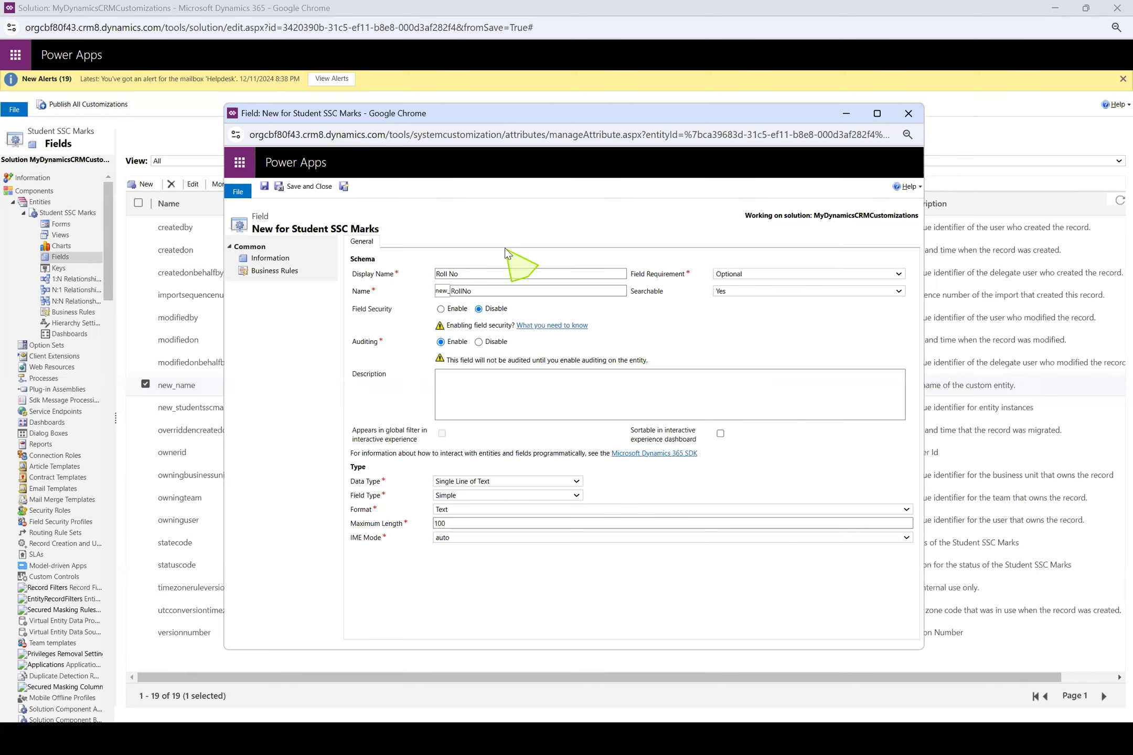
{"action": "left_click", "coordinate": [447, 274]}
{"action": "left_click_drag", "start_coordinate": [447, 274], "coordinate": [415, 278]}
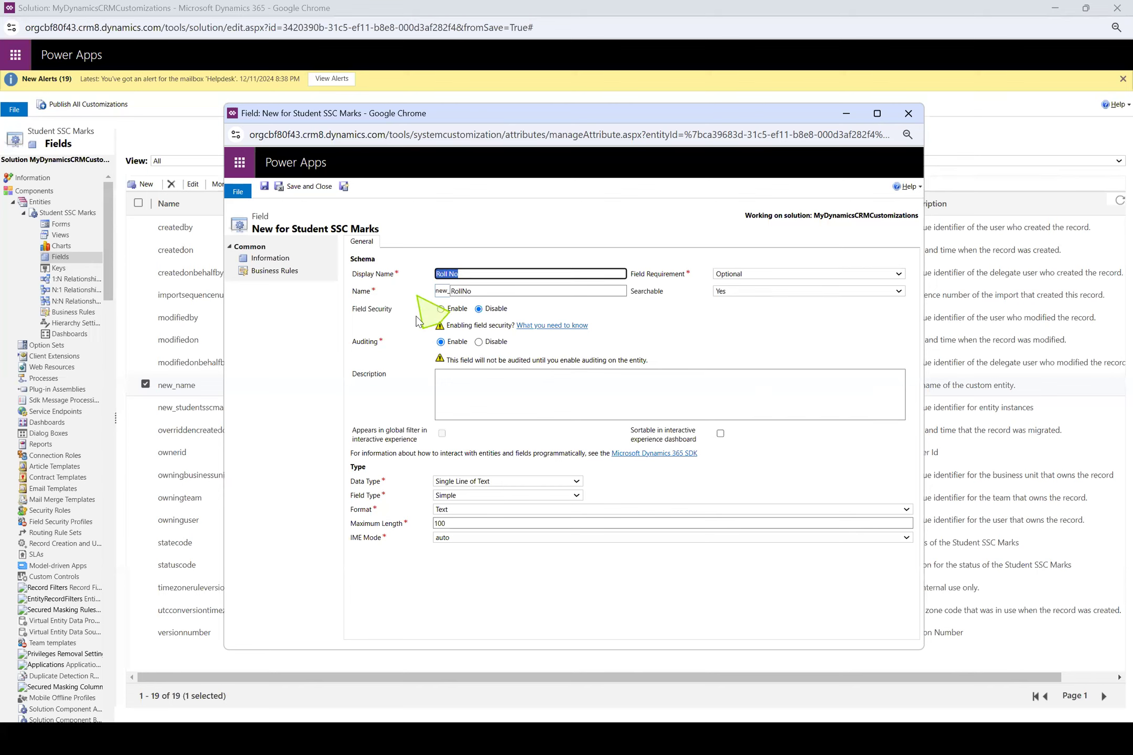
Choose Single Line of Text as the Roll No data type, then save the field and open a blank new one
{"action": "left_click", "coordinate": [505, 481]}
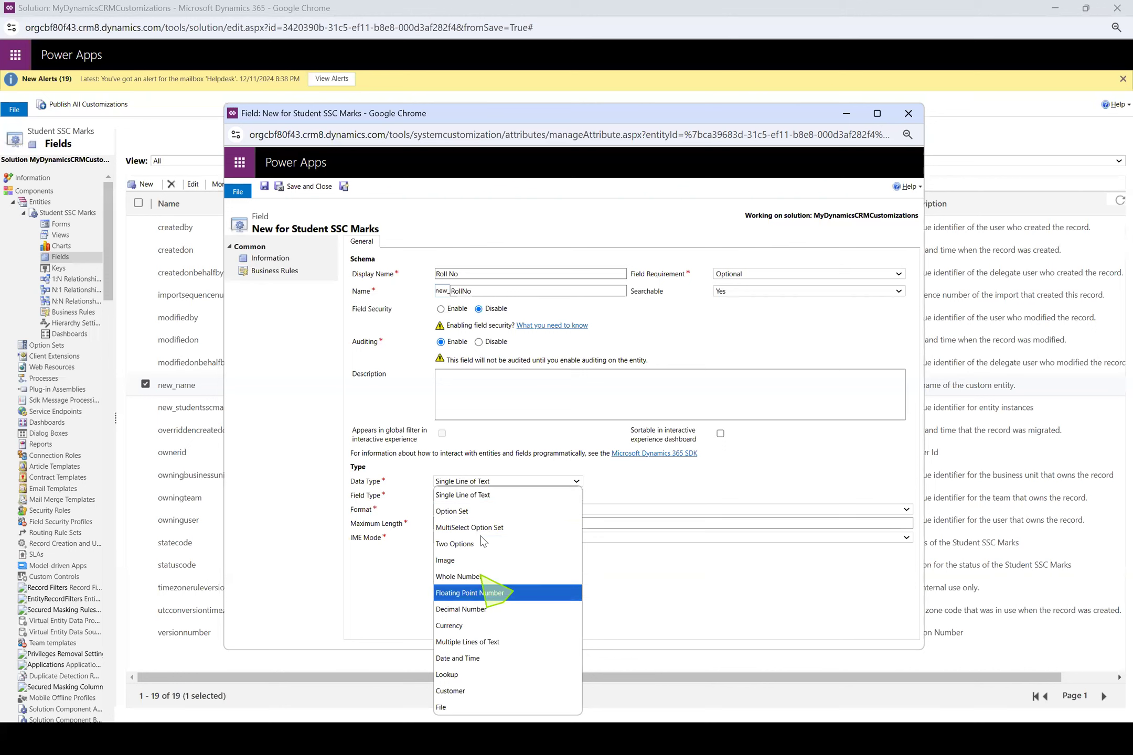
{"action": "left_click", "coordinate": [481, 497]}
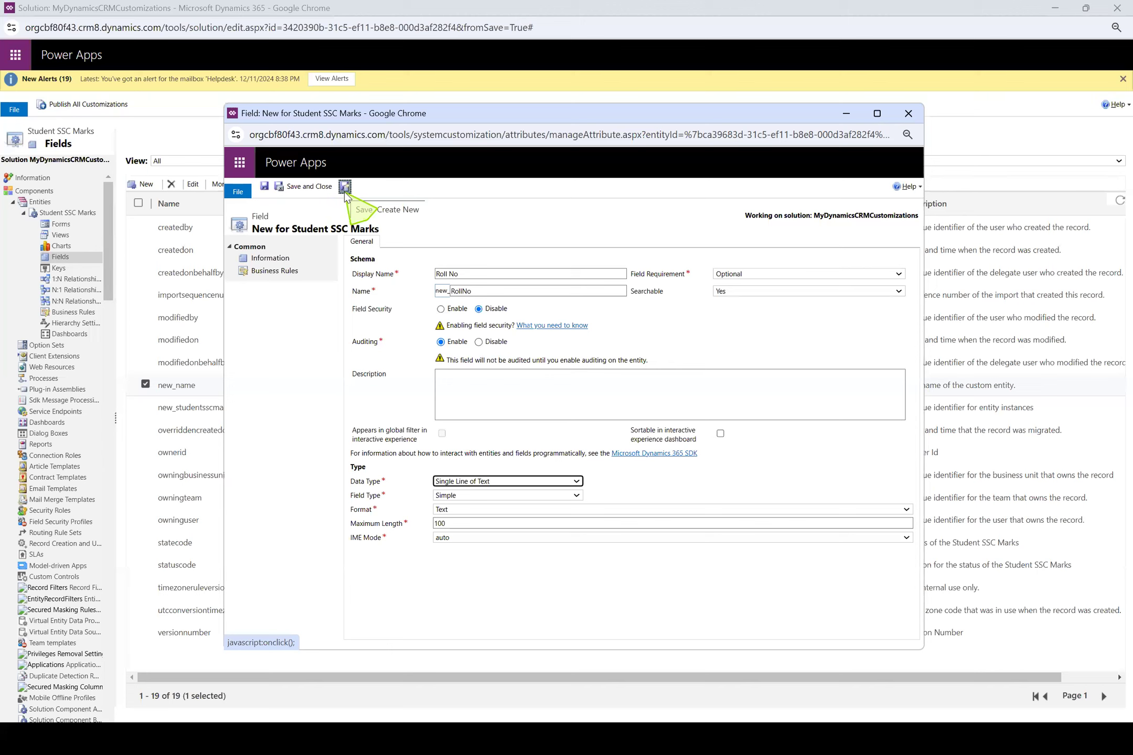
{"action": "left_click", "coordinate": [264, 189]}
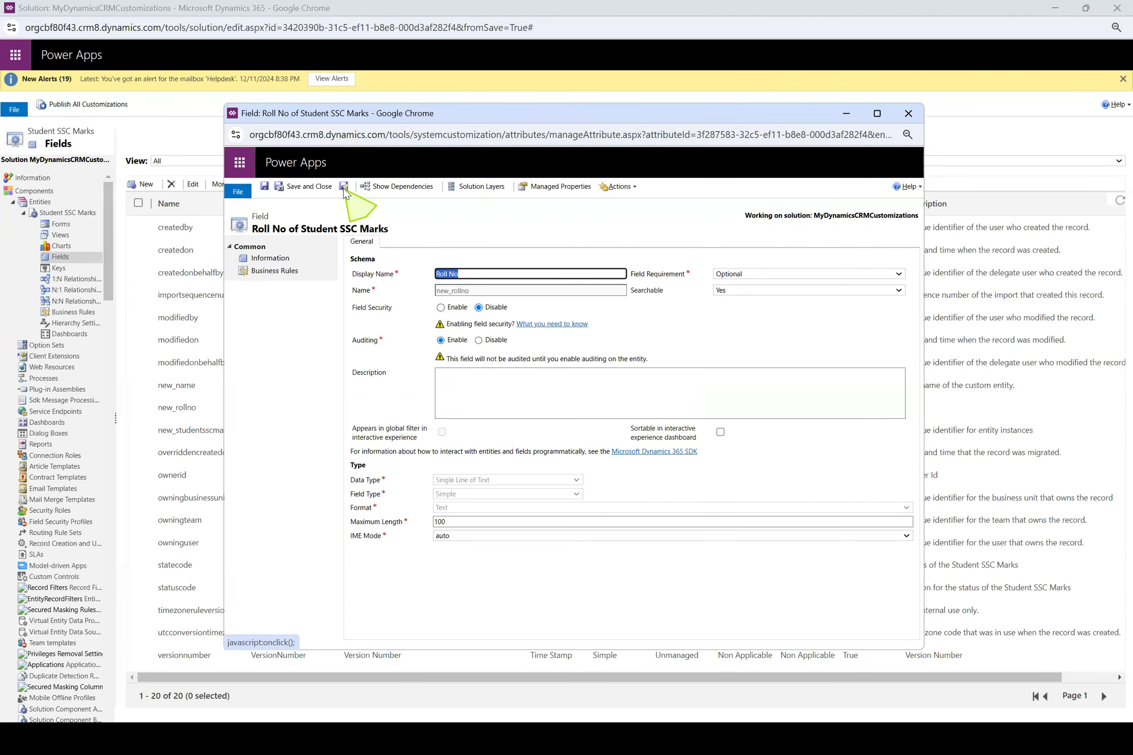
{"action": "left_click", "coordinate": [344, 188]}
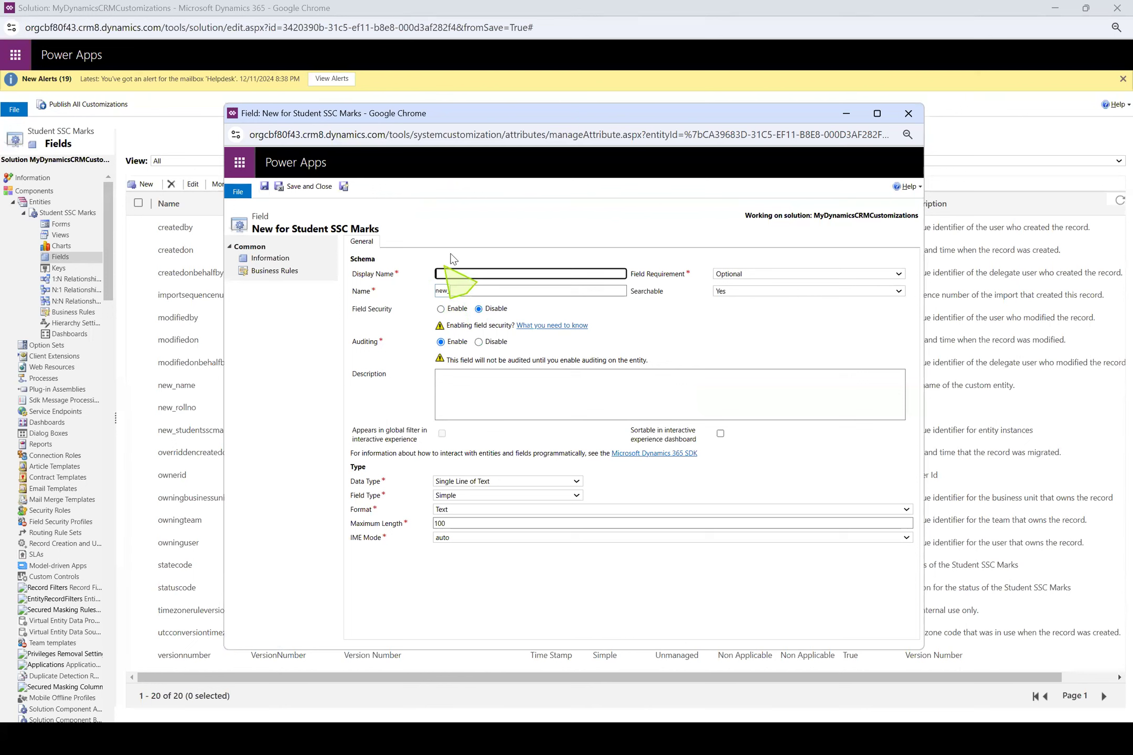
Give the new field the display name First Language Marks
{"action": "left_click", "coordinate": [489, 274]}
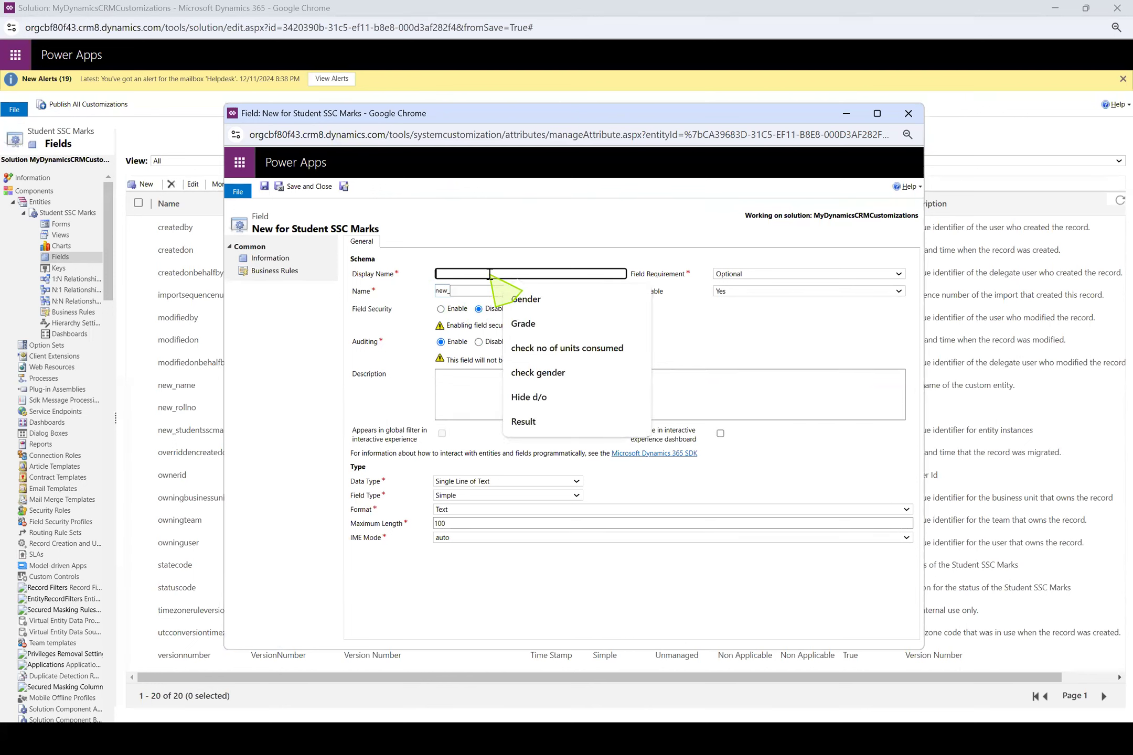
{"action": "left_click", "coordinate": [497, 235]}
{"action": "left_click", "coordinate": [493, 274]}
{"action": "type", "text": "First La"}
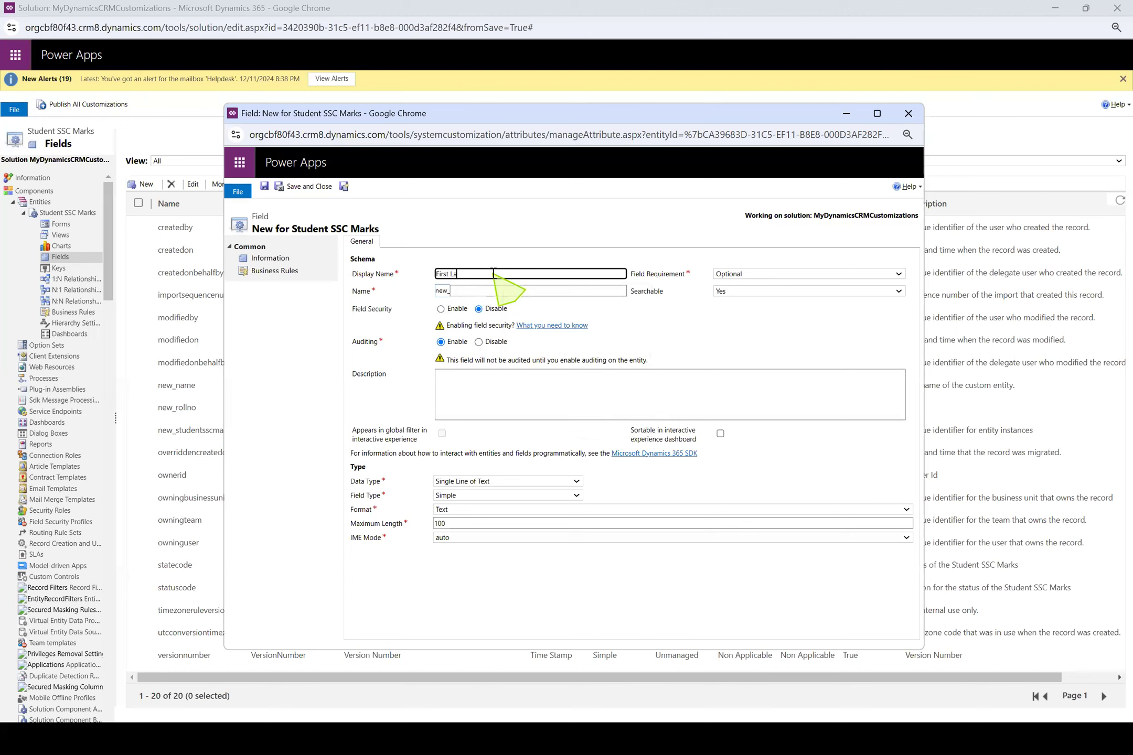
{"action": "type", "text": "nguageme"}
{"action": "key", "text": "BackSpace"}
{"action": "key", "text": "BackSpace"}
{"action": "type", "text": "Marks"}
{"action": "left_click", "coordinate": [550, 241]}
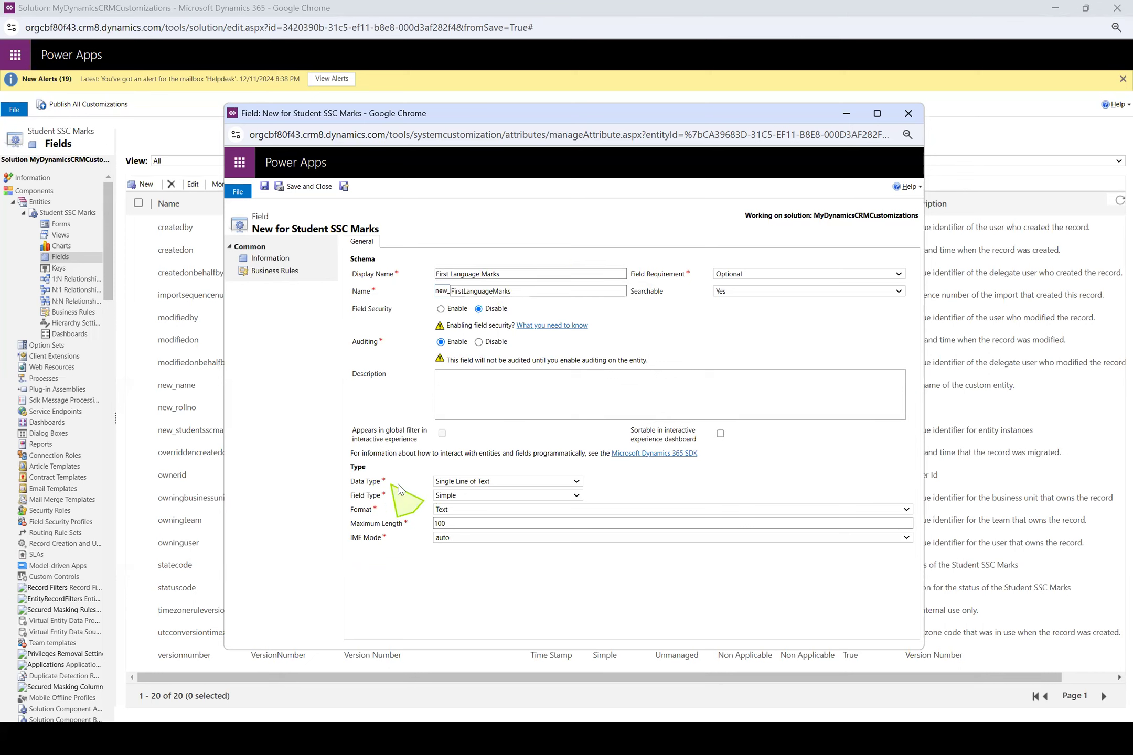
Make First Language Marks a Whole Number from 0 to 100, and save it with a blank new field opened
{"action": "left_click", "coordinate": [495, 482]}
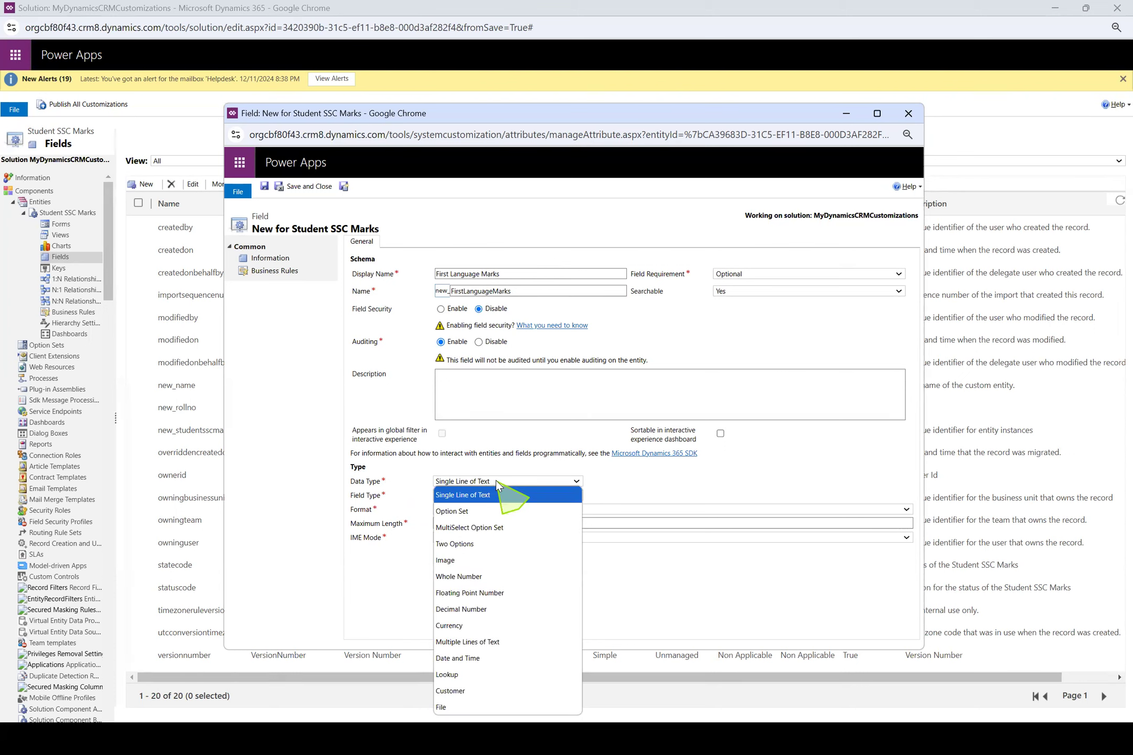
{"action": "left_click", "coordinate": [495, 576]}
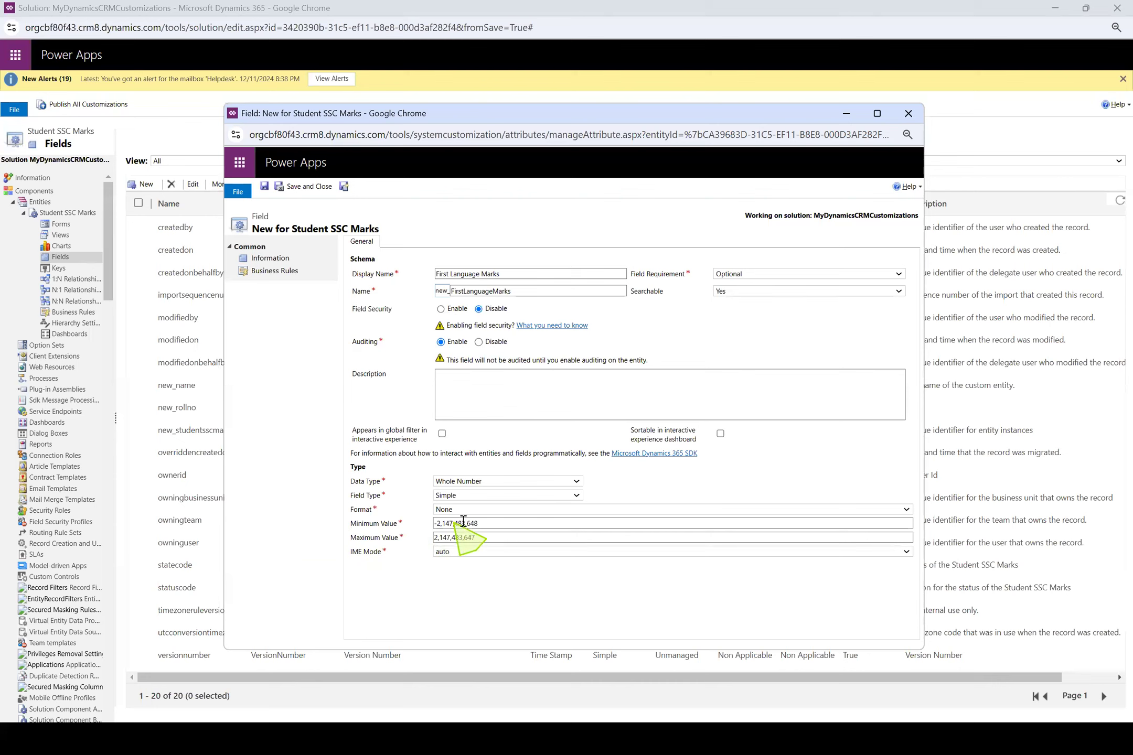
{"action": "left_click_drag", "start_coordinate": [505, 524], "coordinate": [288, 528]}
{"action": "type", "text": "0"}
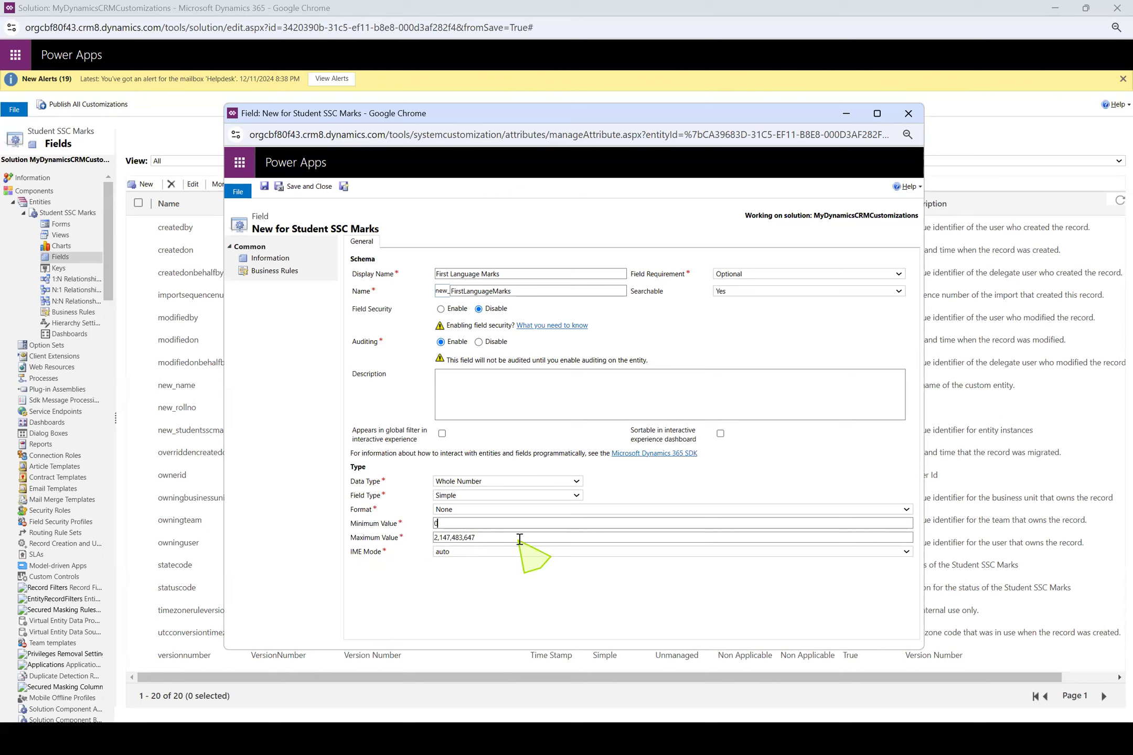
{"action": "left_click_drag", "start_coordinate": [520, 538], "coordinate": [260, 542]}
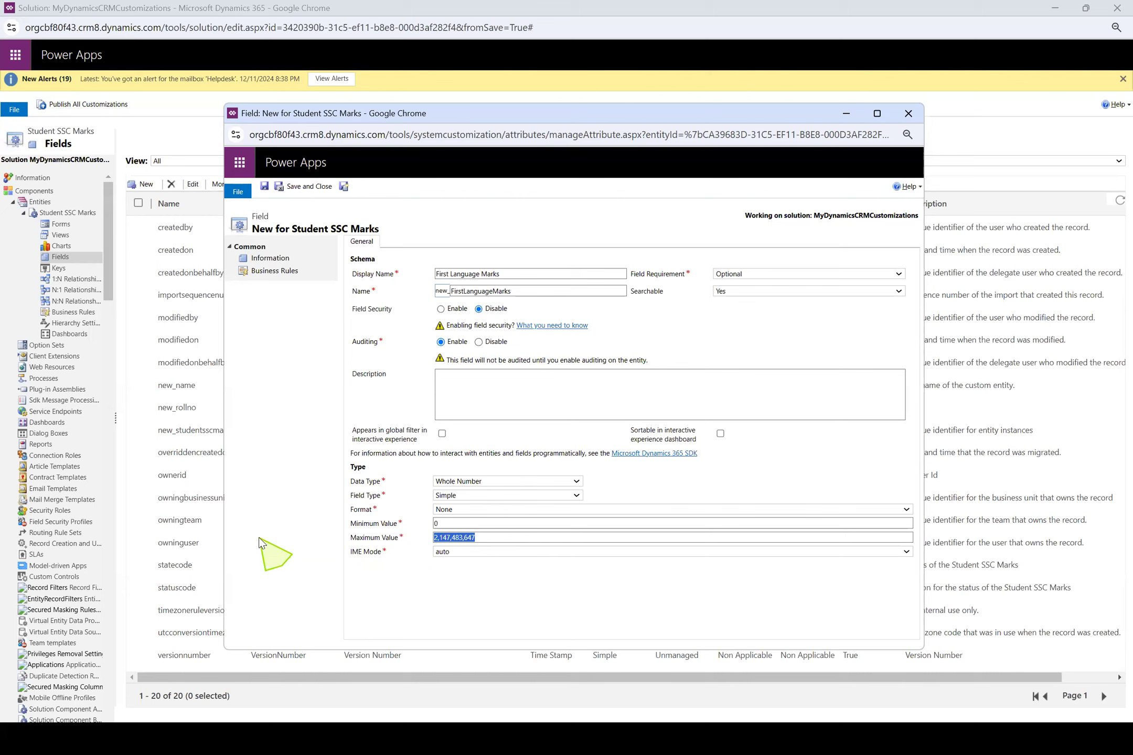
{"action": "type", "text": "100"}
{"action": "left_click", "coordinate": [345, 188]}
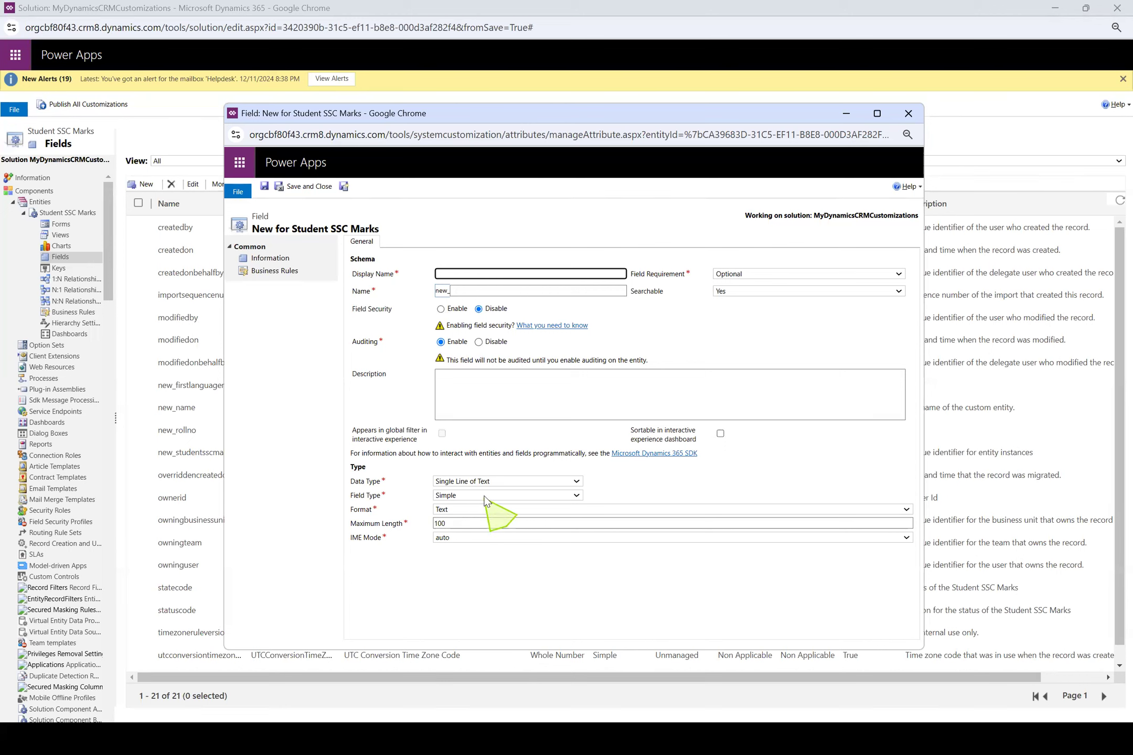
Create the Second Language Marks field as a Whole Number from 0 to 100, saving it with a blank new field opened
{"action": "type", "text": "econd Language Marks"}
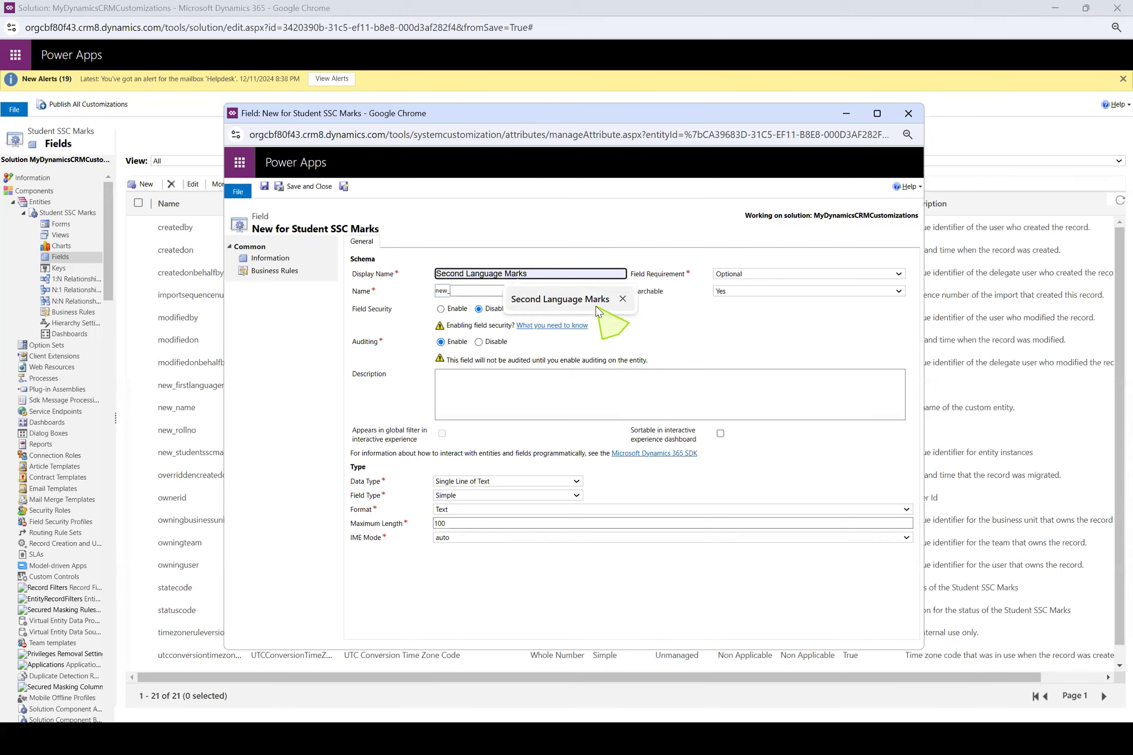
{"action": "left_click", "coordinate": [629, 300]}
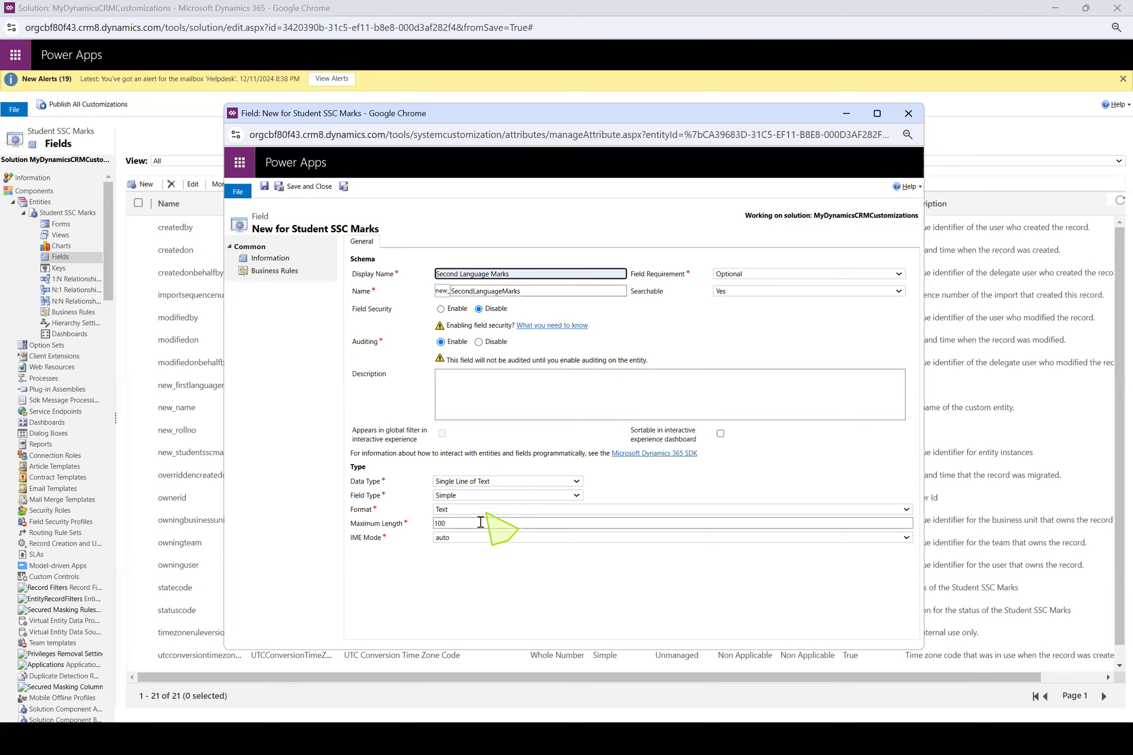
{"action": "left_click", "coordinate": [517, 482]}
{"action": "left_click", "coordinate": [509, 580]}
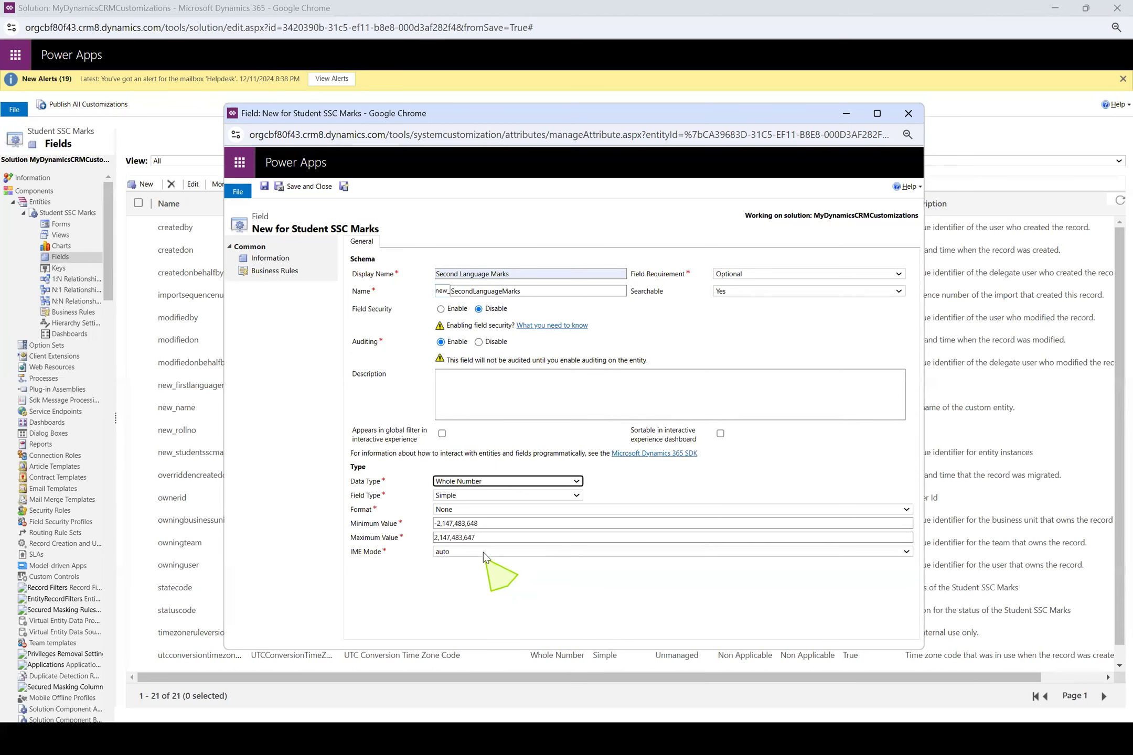
{"action": "left_click", "coordinate": [504, 523]}
{"action": "type", "text": "0"}
{"action": "key", "text": "Tab"}
{"action": "type", "text": "100"}
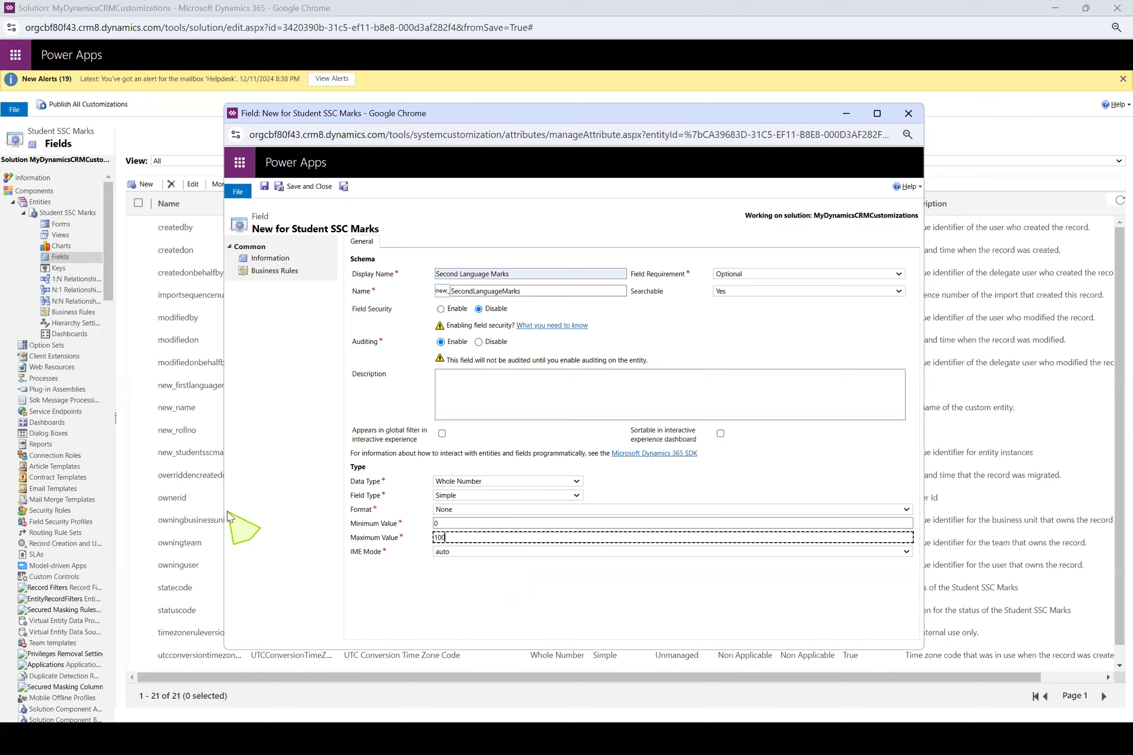
{"action": "left_click", "coordinate": [344, 187]}
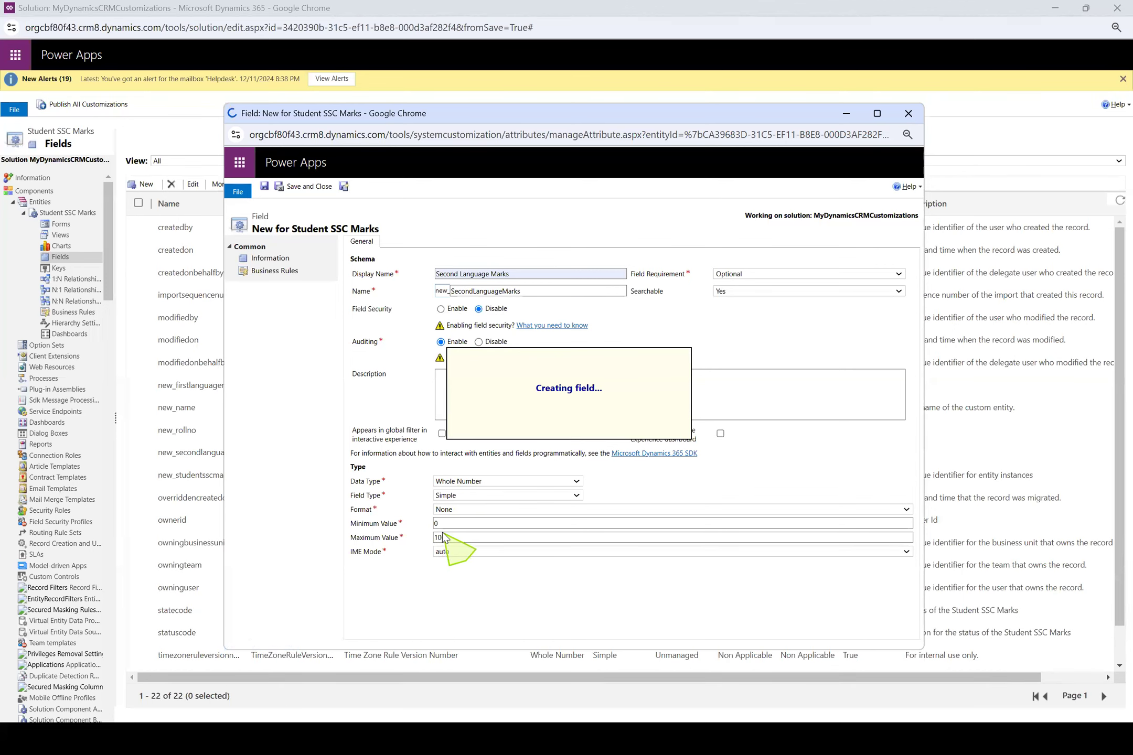
Create the English Marks field as a Whole Number from 0 to 100, saving it with a blank new field opened
{"action": "left_click", "coordinate": [501, 272]}
{"action": "type", "text": "English Marks"}
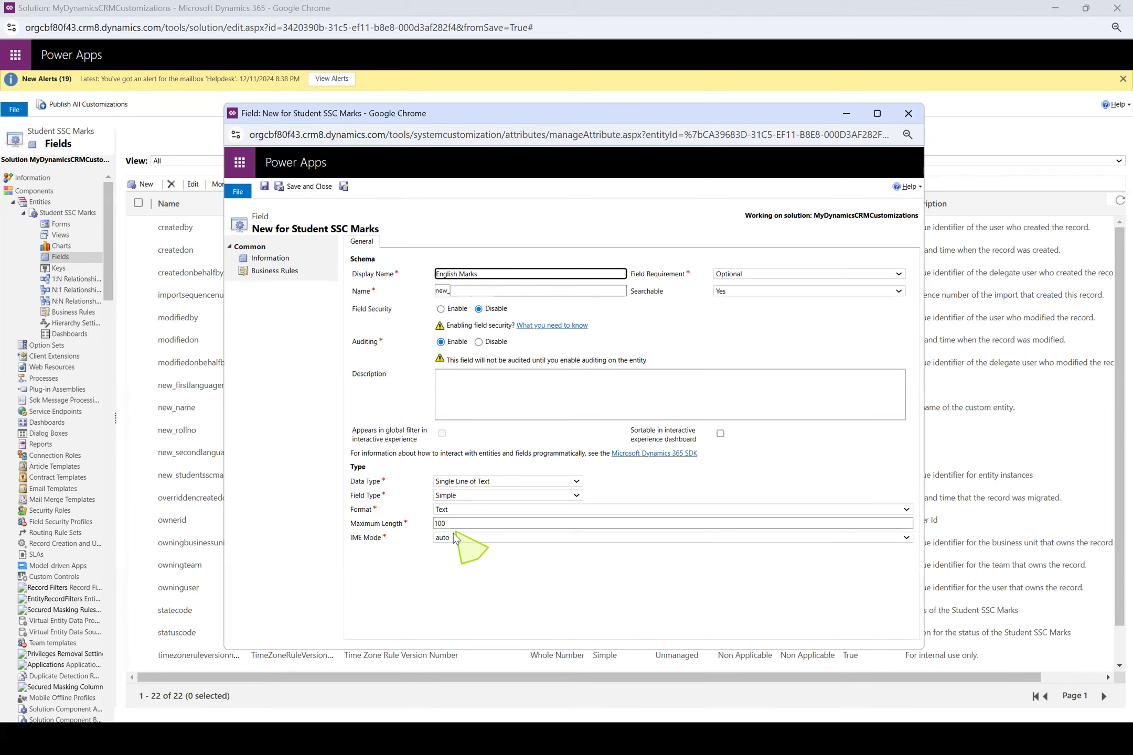
{"action": "left_click", "coordinate": [493, 482]}
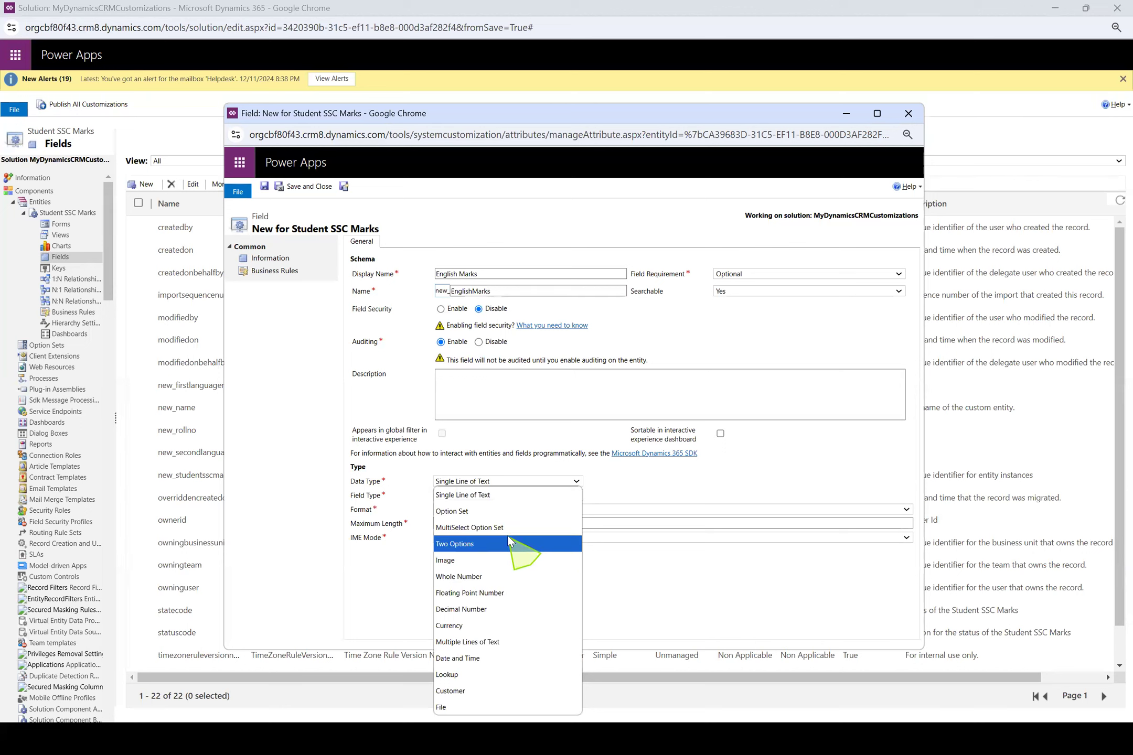
{"action": "left_click", "coordinate": [511, 576]}
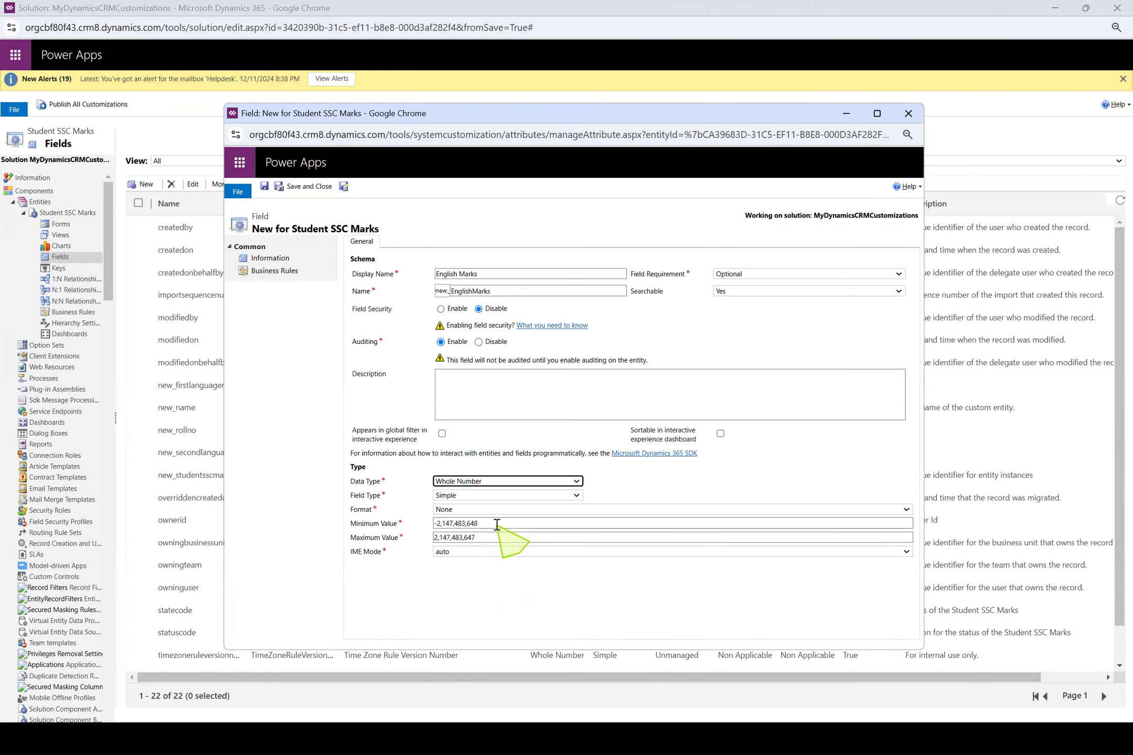
{"action": "type", "text": "0"}
{"action": "key", "text": "Tab"}
{"action": "type", "text": "100"}
{"action": "left_click", "coordinate": [492, 202]}
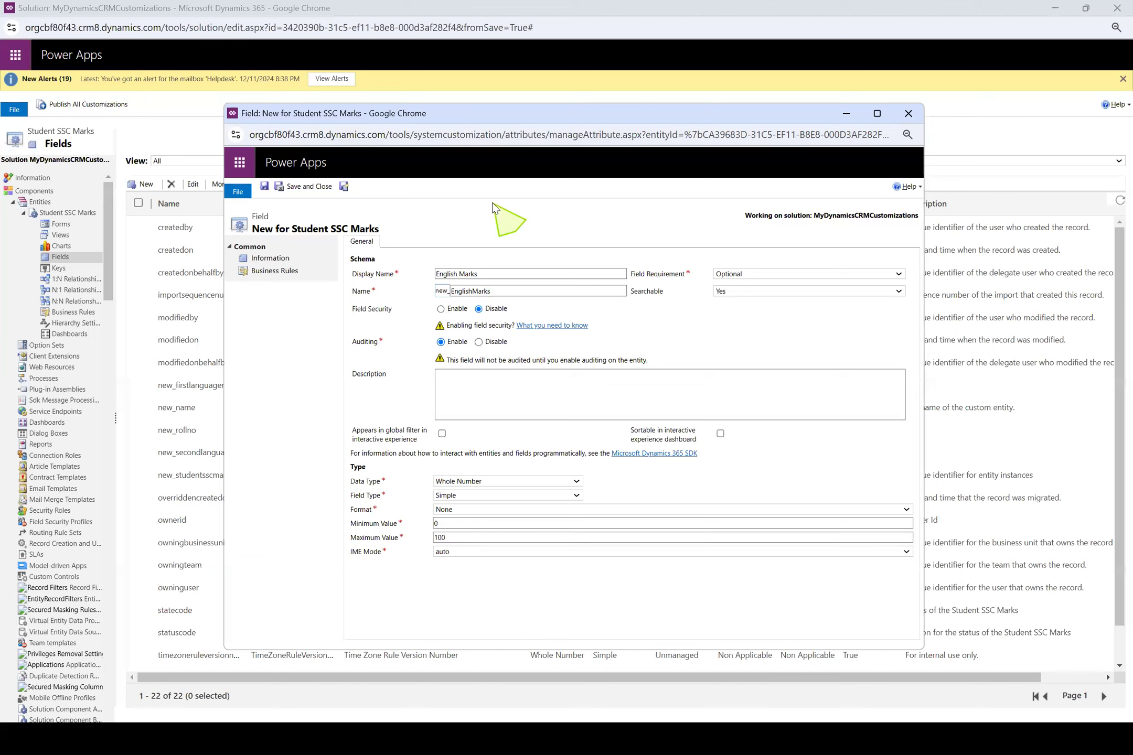
{"action": "left_click", "coordinate": [346, 187]}
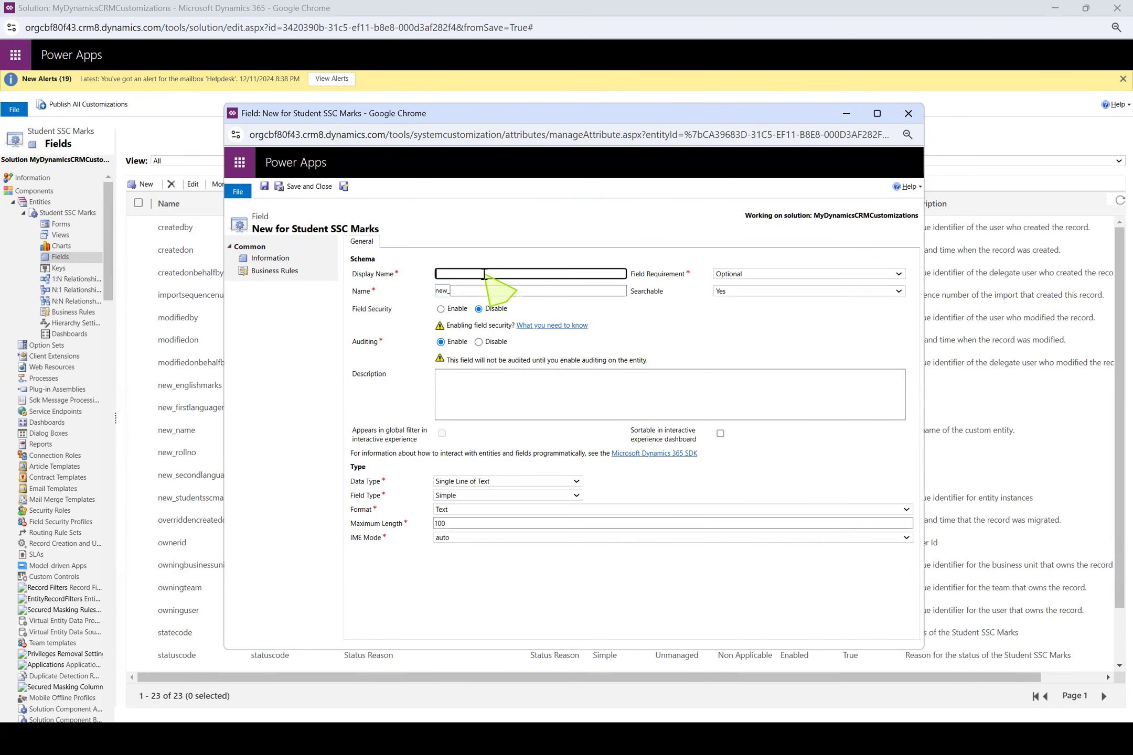
Create the Social Marks field as a Whole Number from 0 to 100, saving it with a blank new field opened
{"action": "type", "text": "Soci"}
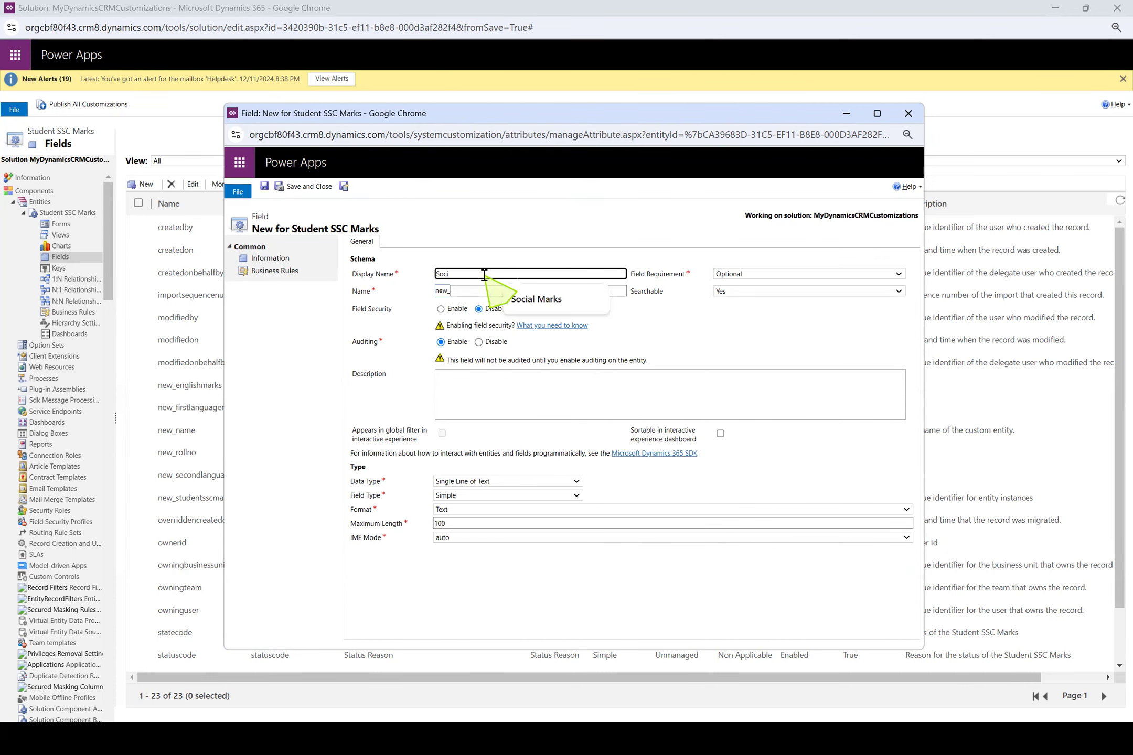
{"action": "left_click", "coordinate": [530, 298]}
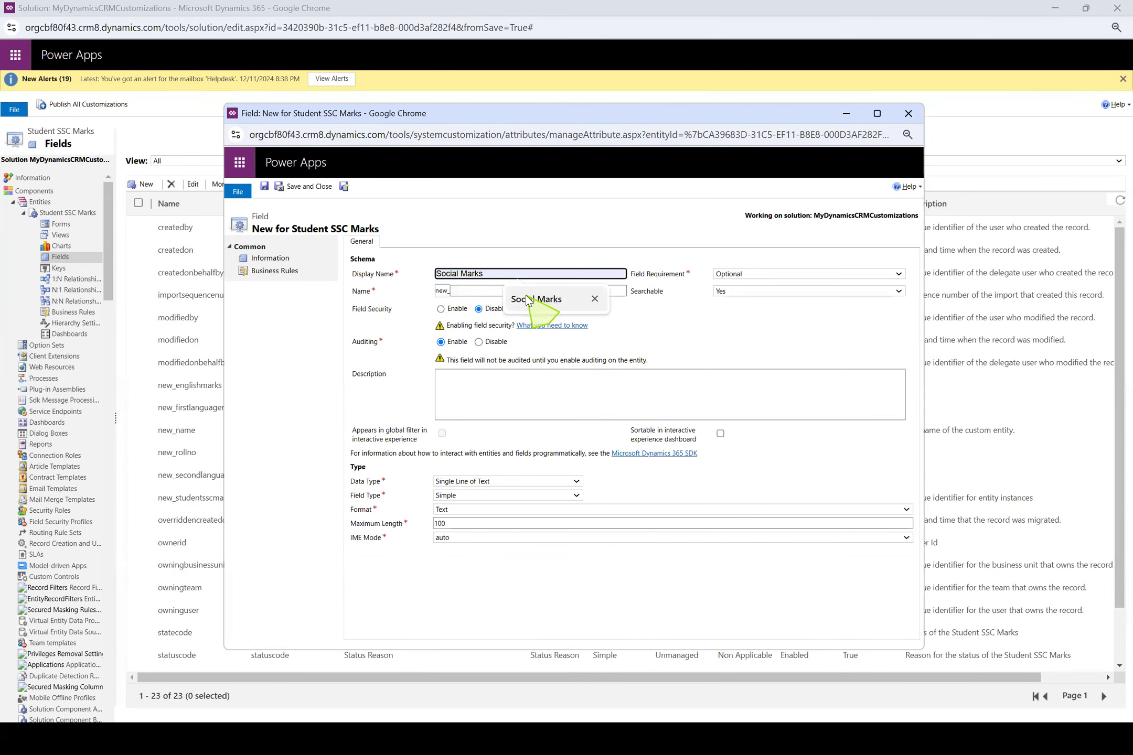
{"action": "left_click", "coordinate": [489, 480]}
{"action": "key", "text": "w"}
{"action": "key", "text": "Return"}
{"action": "left_click", "coordinate": [496, 523]}
{"action": "key", "text": "ctrl+a"}
{"action": "type", "text": "0"}
{"action": "key", "text": "Tab"}
{"action": "type", "text": "100"}
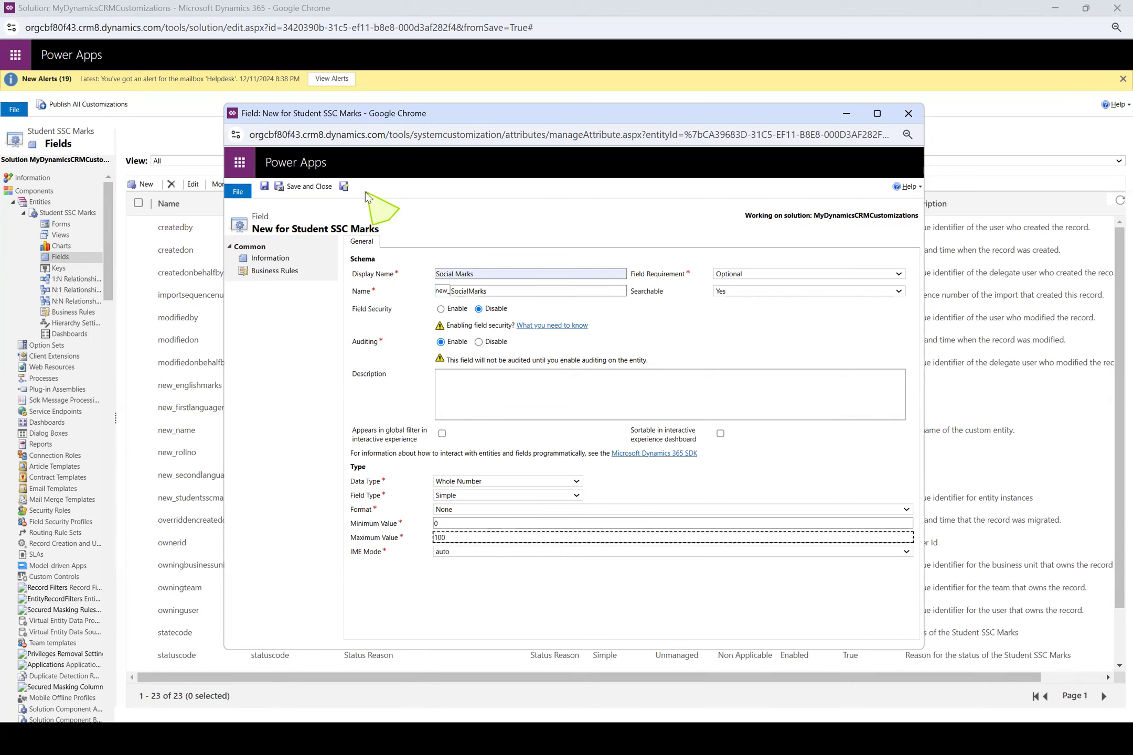
{"action": "left_click", "coordinate": [345, 189]}
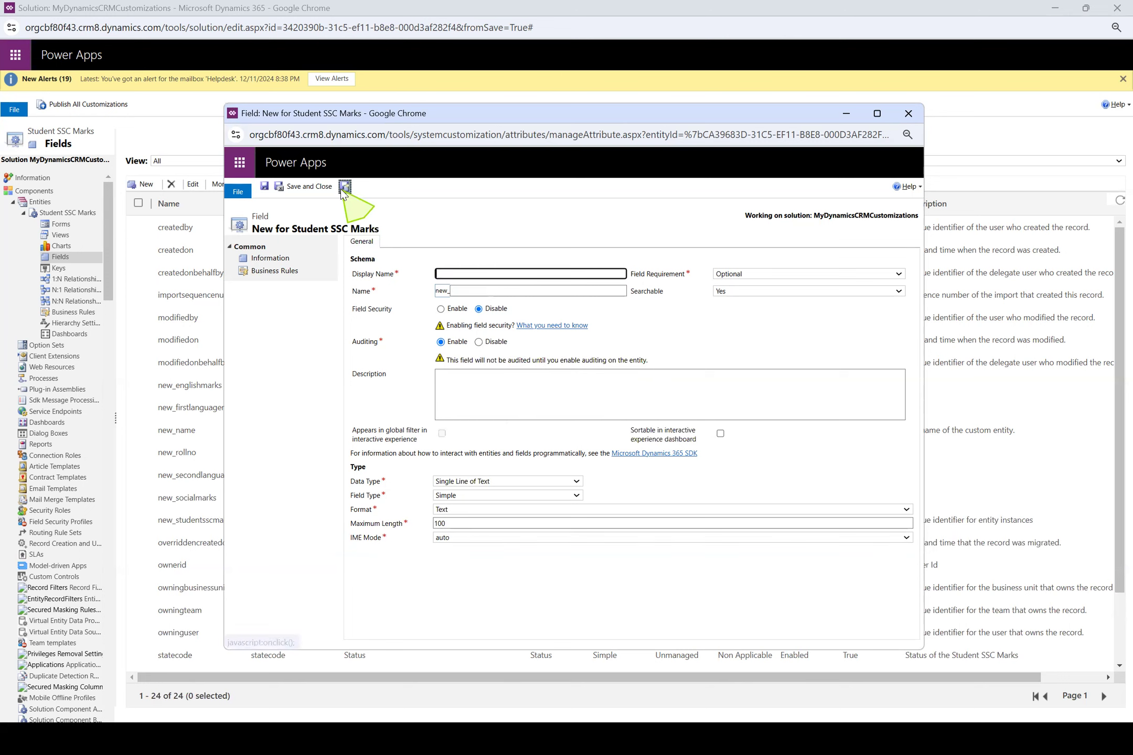
Create the Science Marks field as a Whole Number from 0 to 100, saving it with a blank new field opened
{"action": "type", "text": "Scie"}
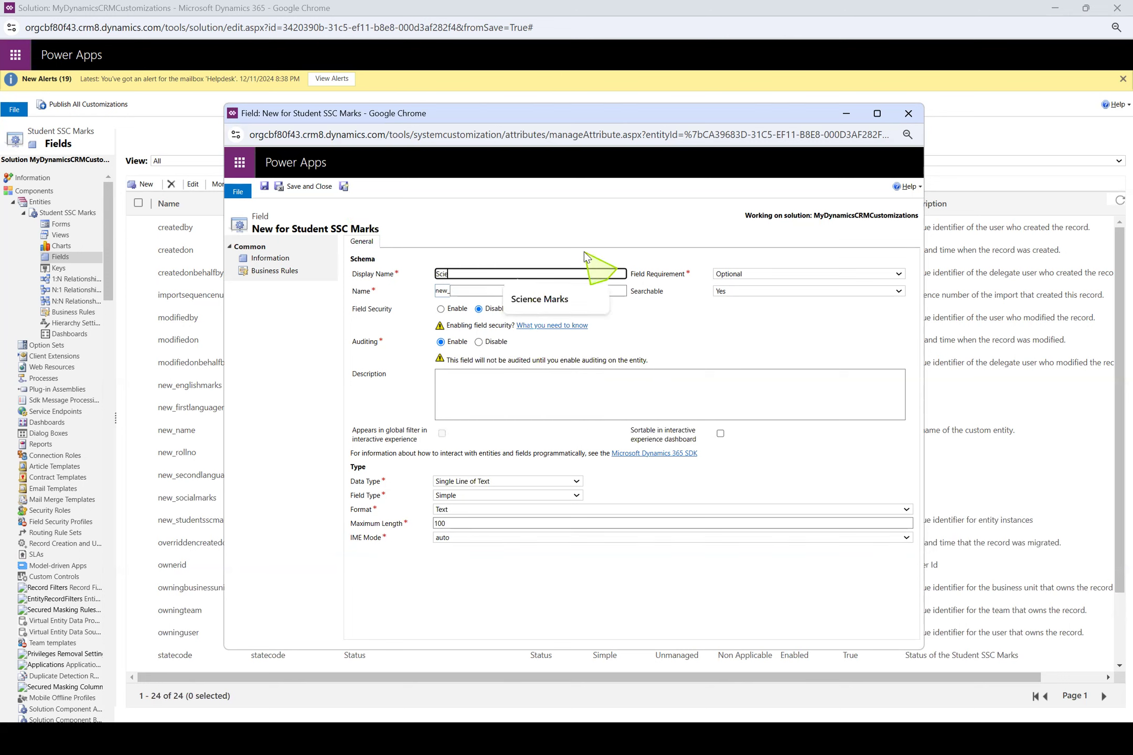
{"action": "type", "text": "nce Marks"}
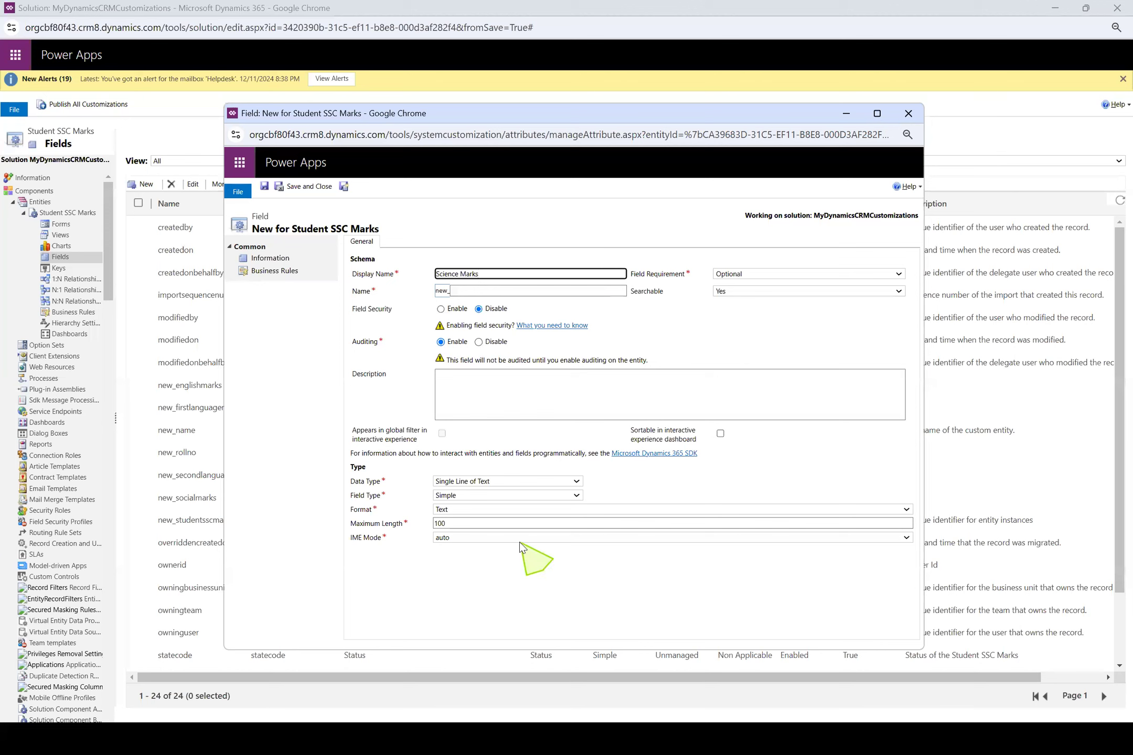
{"action": "left_click", "coordinate": [520, 480]}
{"action": "key", "text": "w"}
{"action": "key", "text": "Return"}
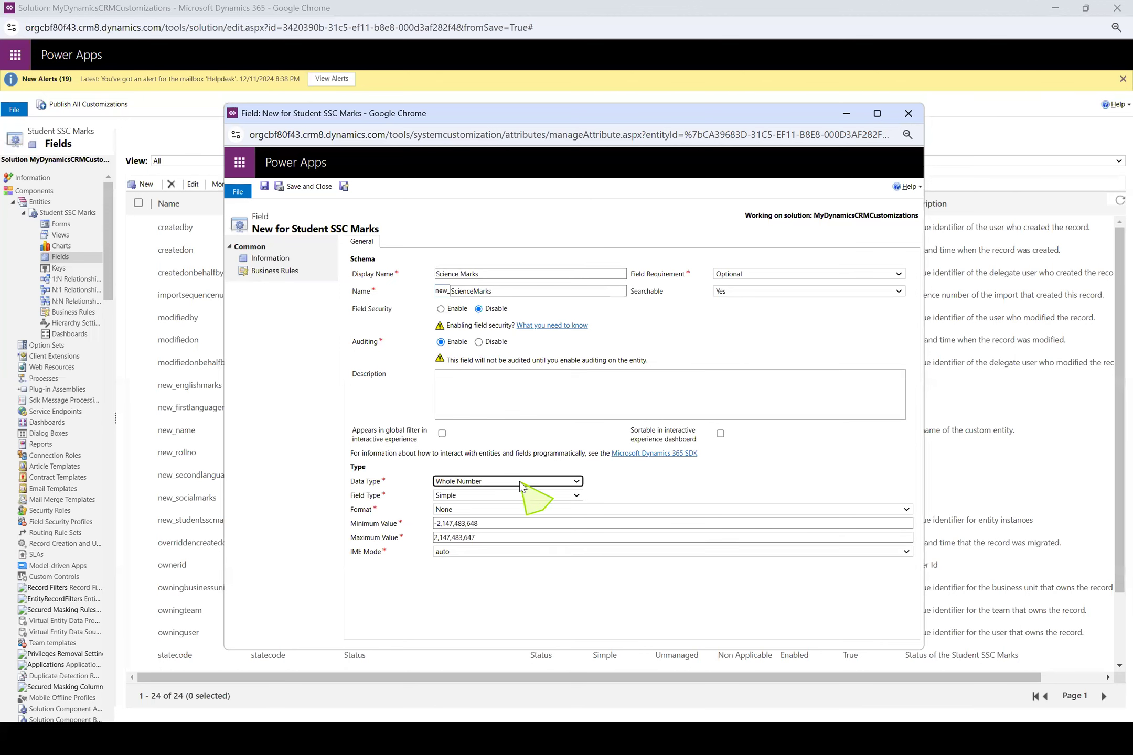
{"action": "left_click", "coordinate": [513, 523]}
{"action": "type", "text": "0"}
{"action": "key", "text": "Tab"}
{"action": "type", "text": "100"}
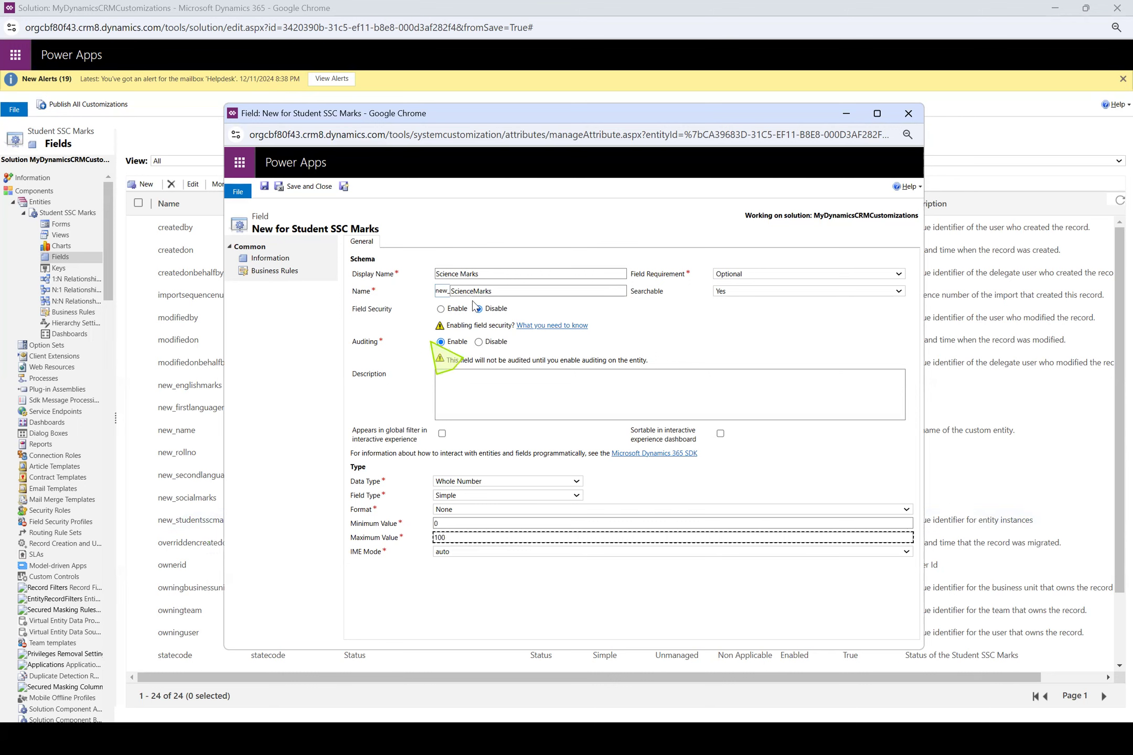
{"action": "left_click", "coordinate": [333, 191]}
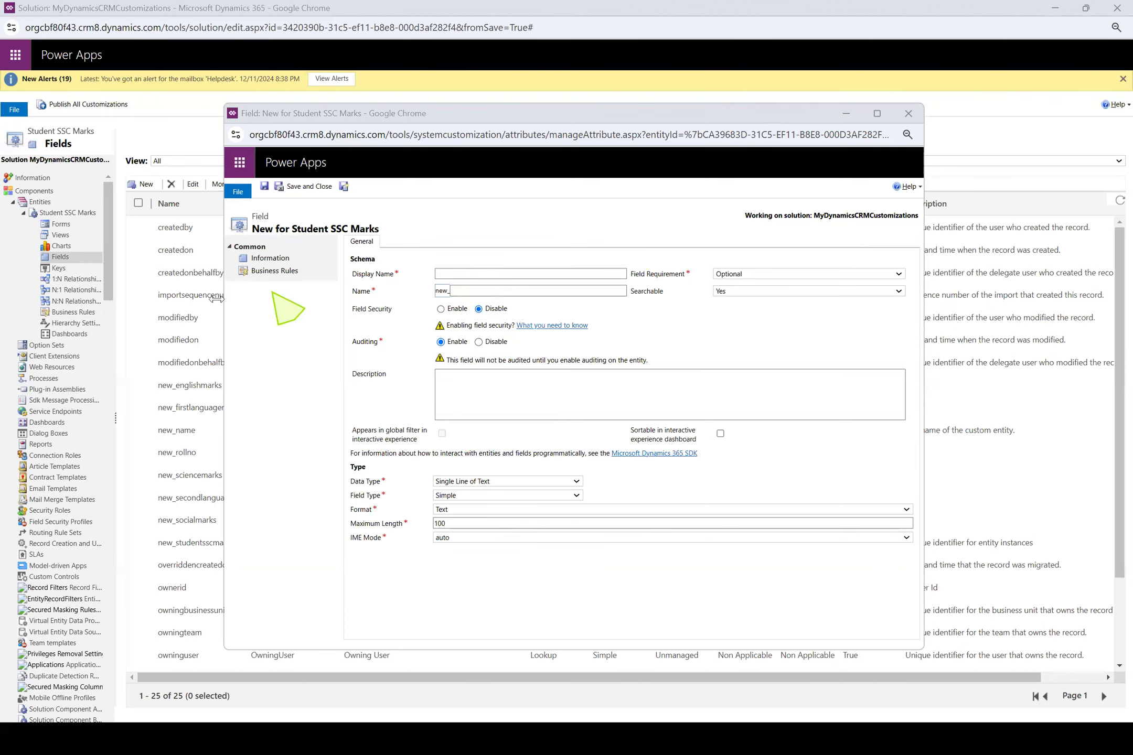
Sort the Student SSC Marks field list by Name and return to the blank new field window
{"action": "left_click", "coordinate": [184, 141]}
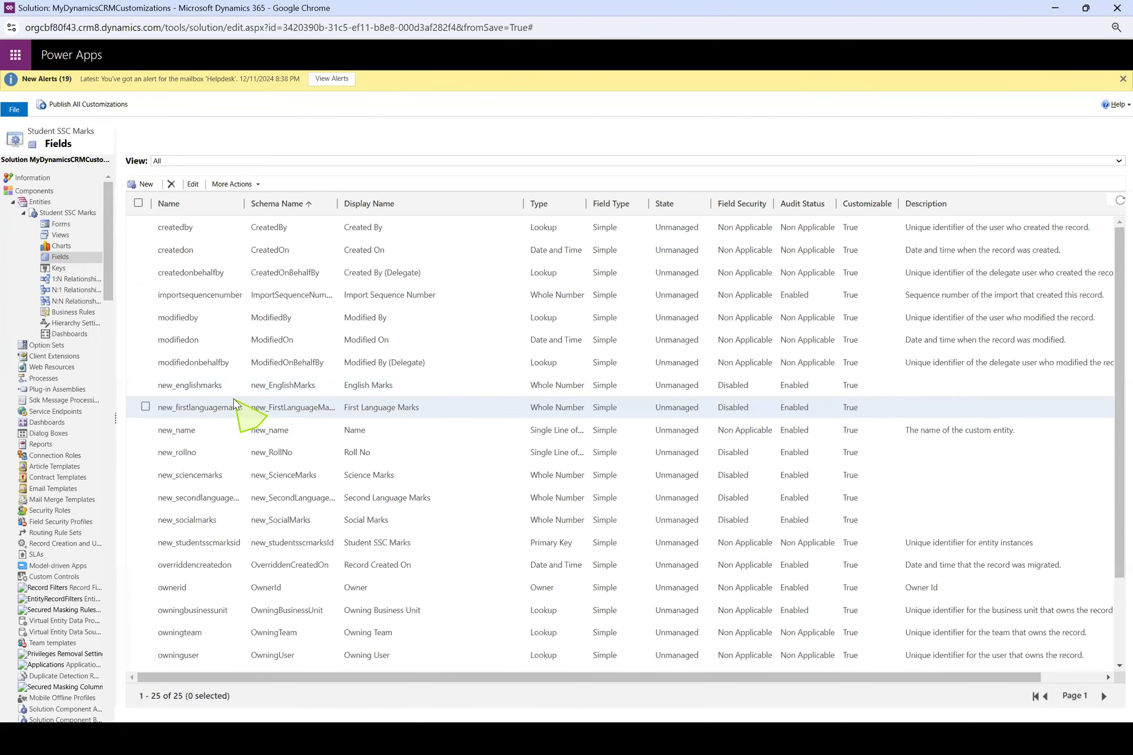
{"action": "left_click", "coordinate": [216, 204]}
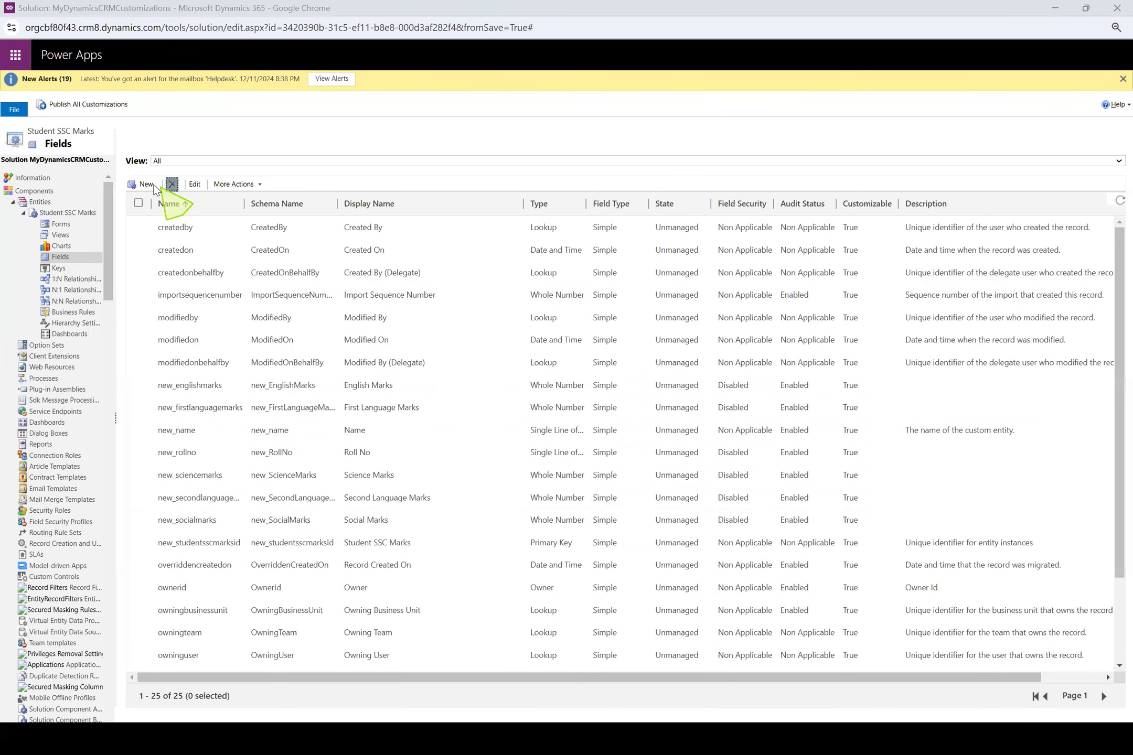
{"action": "key", "text": "super+Tab"}
{"action": "key", "text": "Right"}
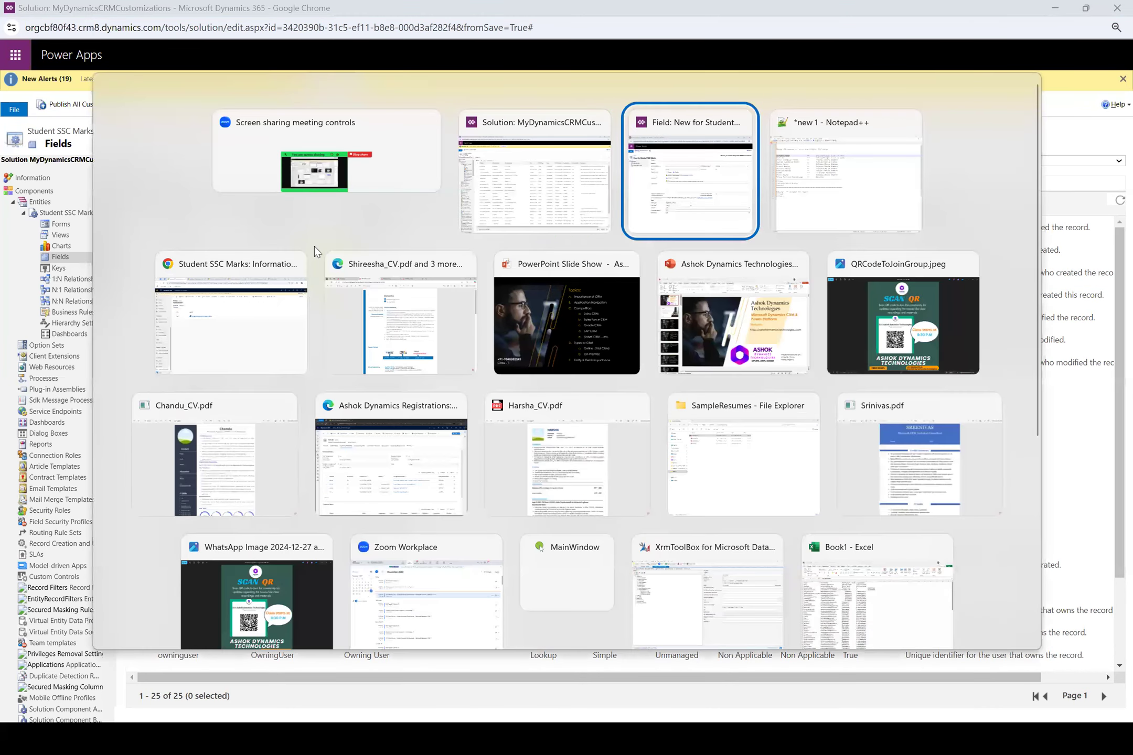
{"action": "key", "text": "Return"}
Create the Maths Marks field as a Whole Number from 0 to 100, saving and closing it
{"action": "left_click", "coordinate": [505, 277]}
{"action": "type", "text": "Maths"}
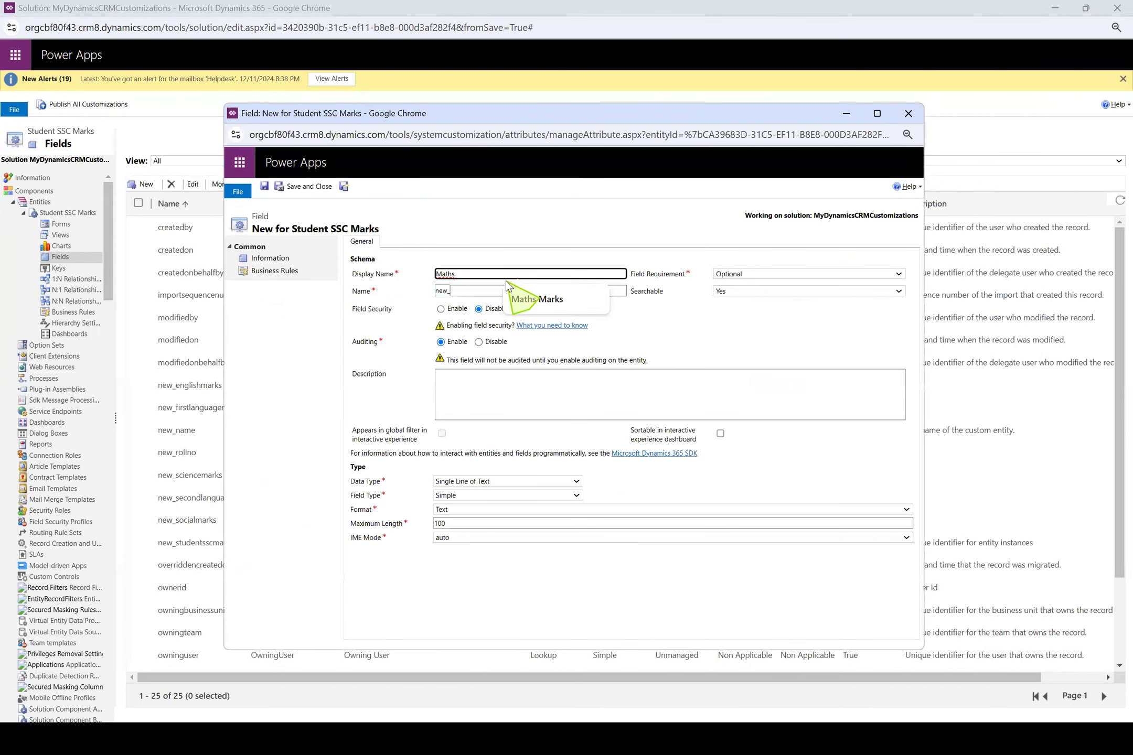
{"action": "left_click", "coordinate": [540, 295]}
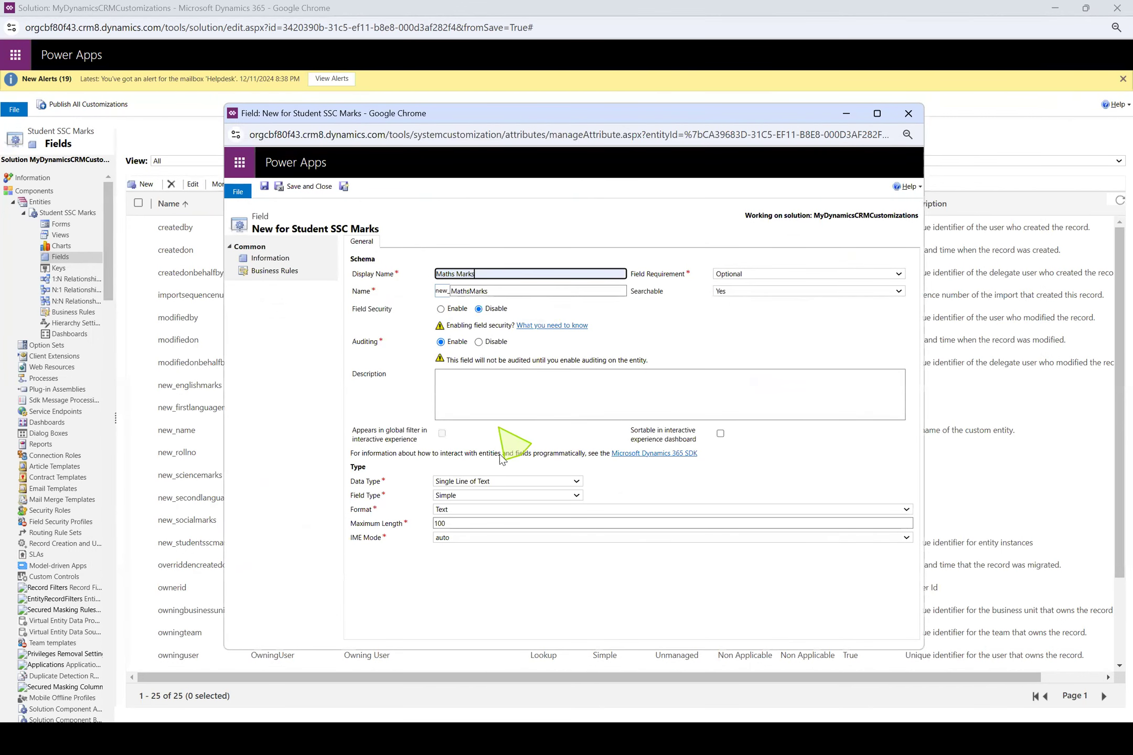
{"action": "left_click", "coordinate": [509, 481]}
{"action": "key", "text": "w"}
{"action": "key", "text": "Return"}
{"action": "left_click", "coordinate": [481, 523]}
{"action": "key", "text": "BackSpace"}
{"action": "type", "text": "0"}
{"action": "key", "text": "Tab"}
{"action": "type", "text": "100"}
{"action": "left_click", "coordinate": [305, 190]}
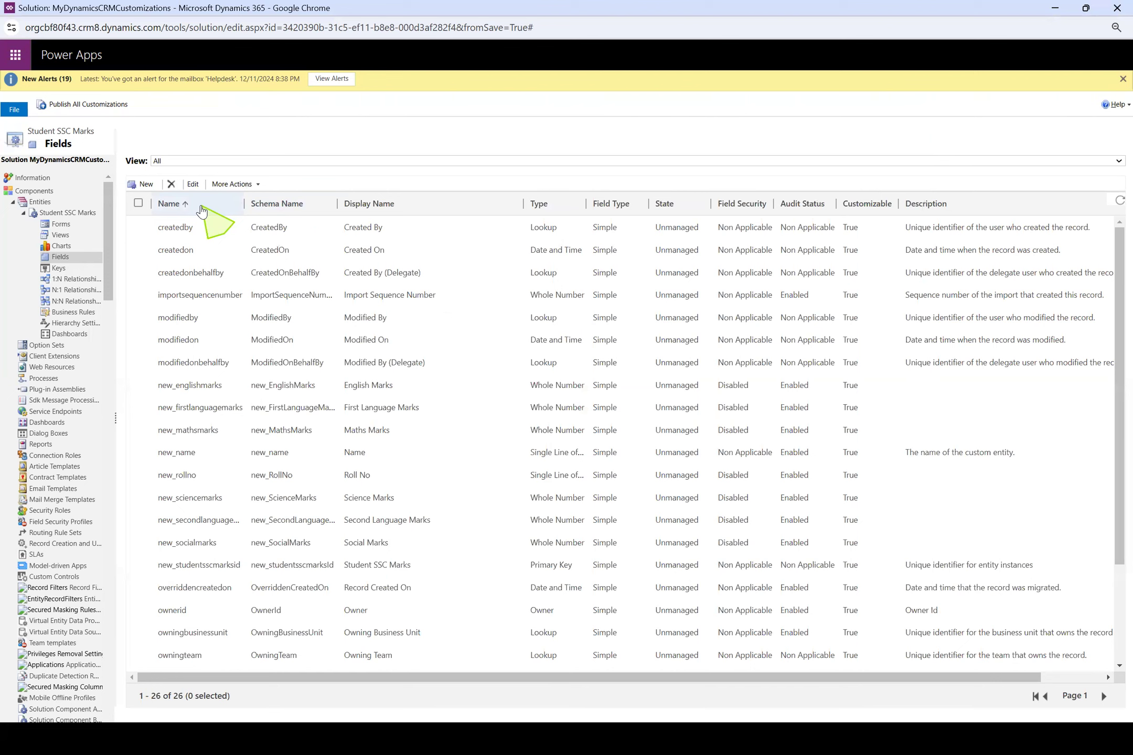
Widen the Name column, sort the field list in descending name order, and review the custom marks fields
{"action": "left_click_drag", "start_coordinate": [244, 210], "coordinate": [308, 210]}
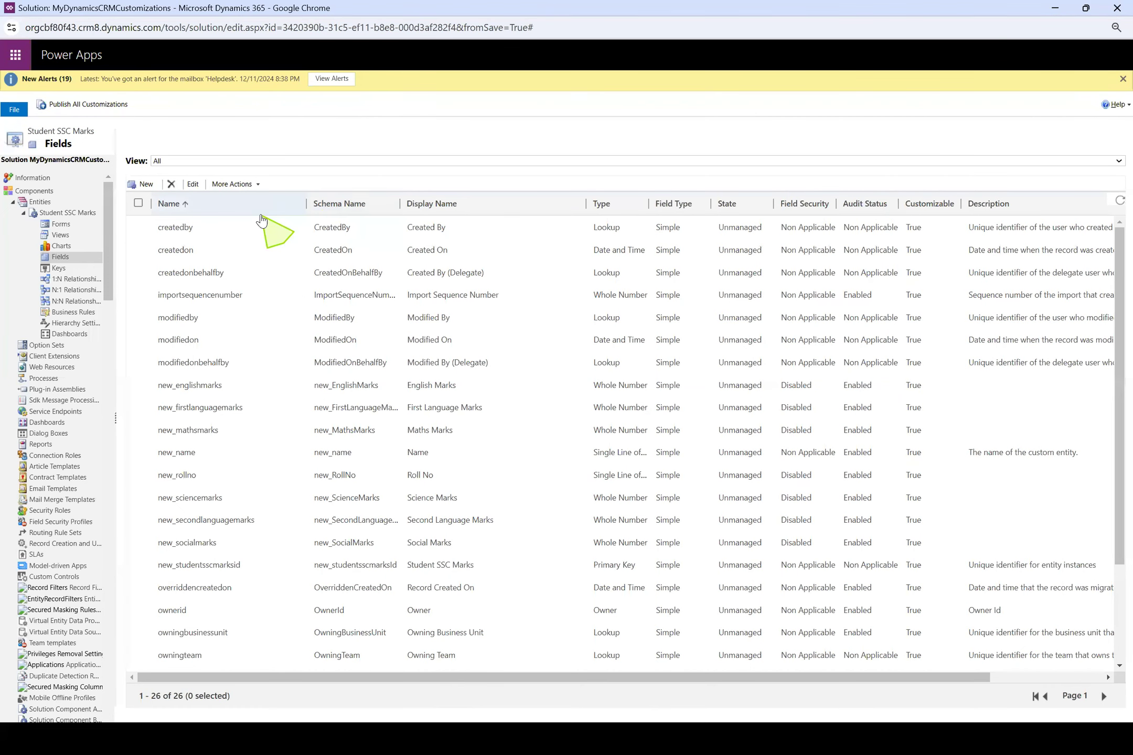
{"action": "left_click", "coordinate": [220, 210]}
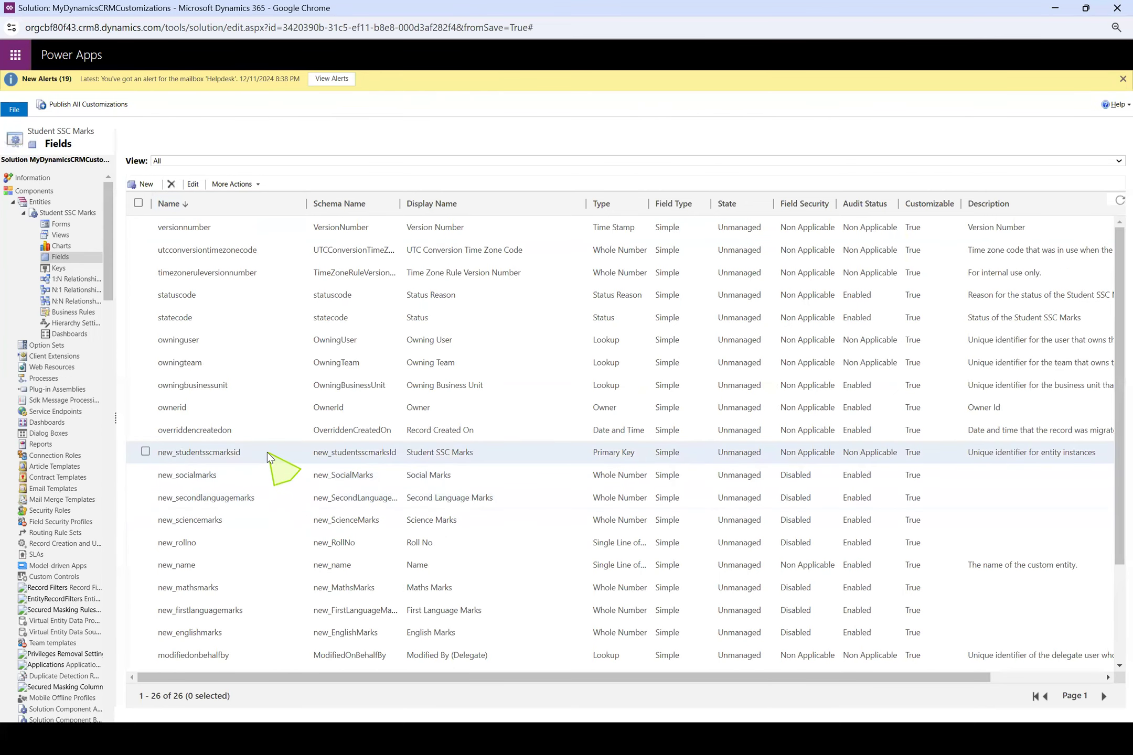
{"action": "left_click", "coordinate": [263, 474]}
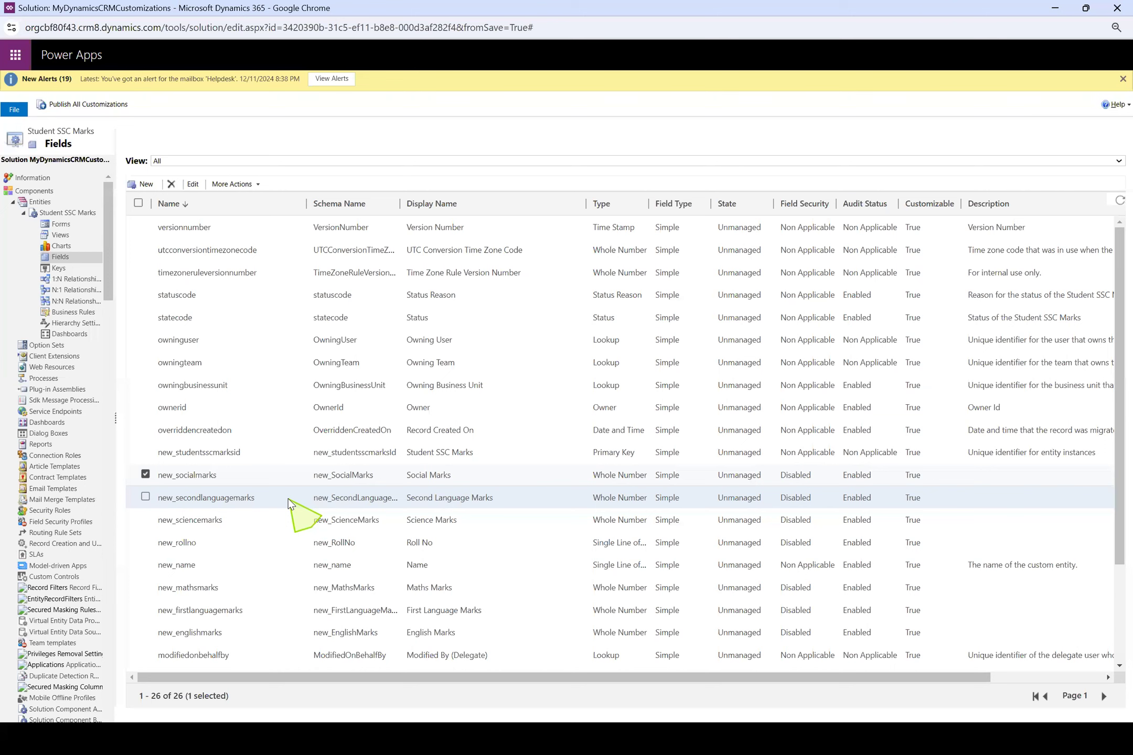
{"action": "left_click", "coordinate": [266, 522]}
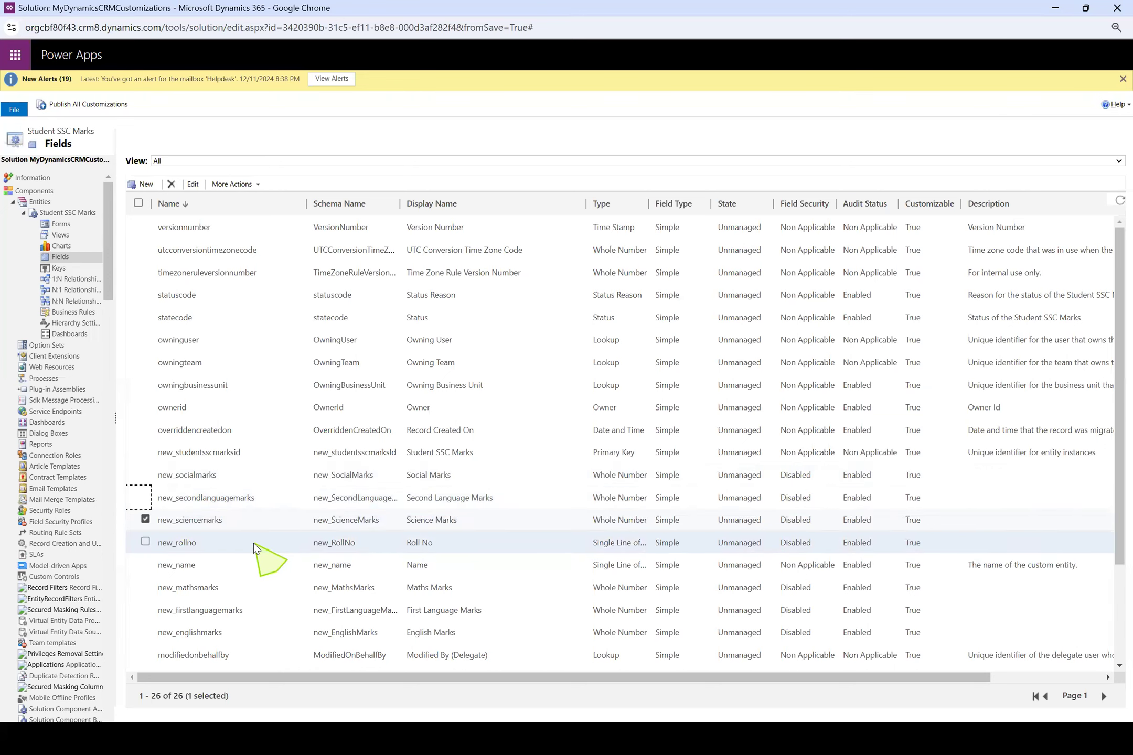
{"action": "left_click", "coordinate": [265, 582]}
{"action": "left_click", "coordinate": [268, 608]}
{"action": "left_click", "coordinate": [262, 629]}
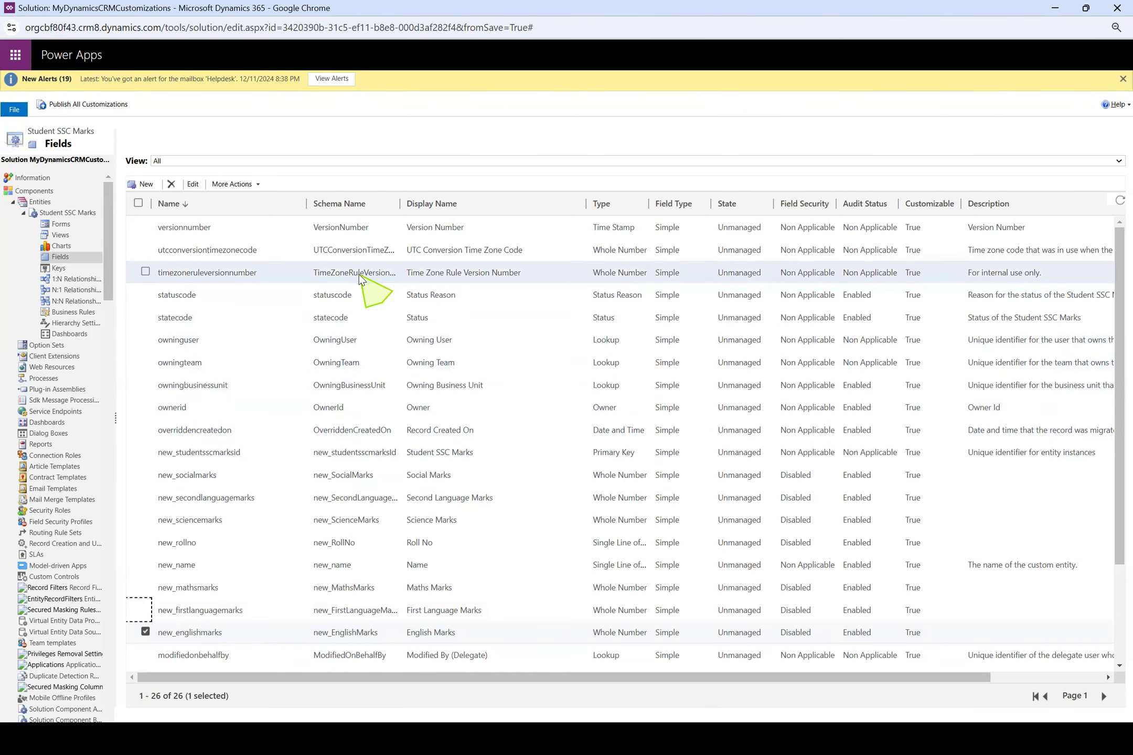
Check which fields the existing Student SSC Marks record shows, and open the entity's forms list in the solution
{"action": "key", "text": "alt+Tab"}
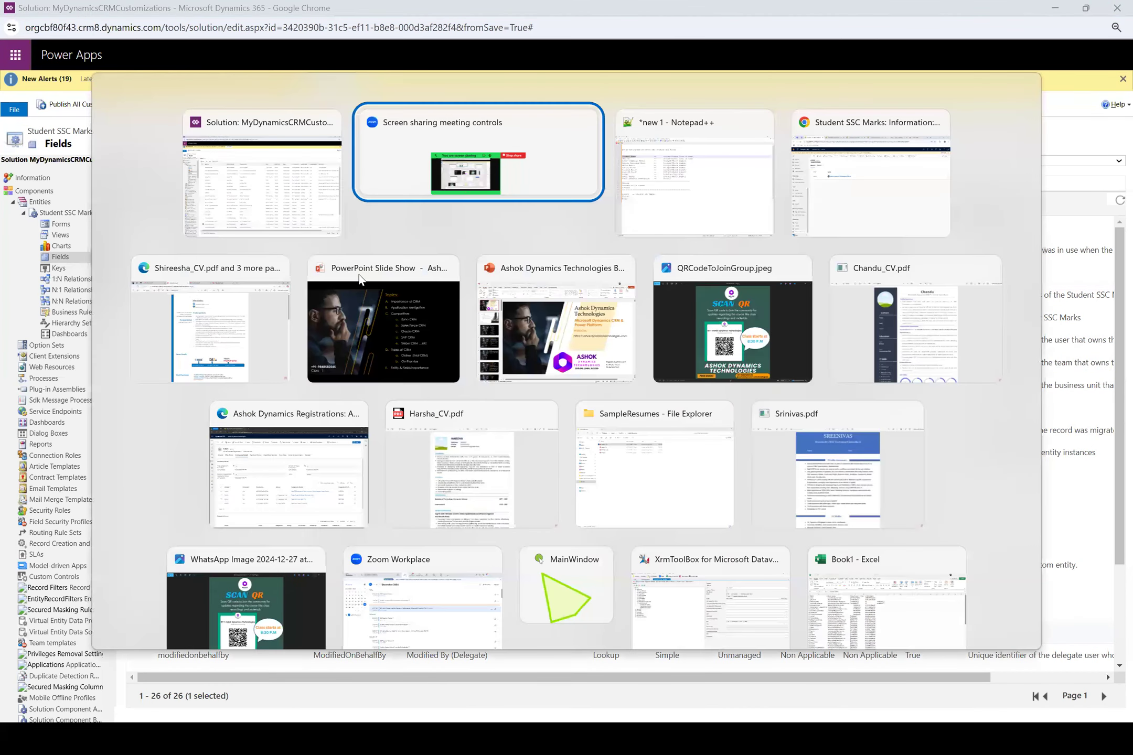
{"action": "key", "text": "alt+Tab"}
{"action": "key", "text": "alt+Tab"}
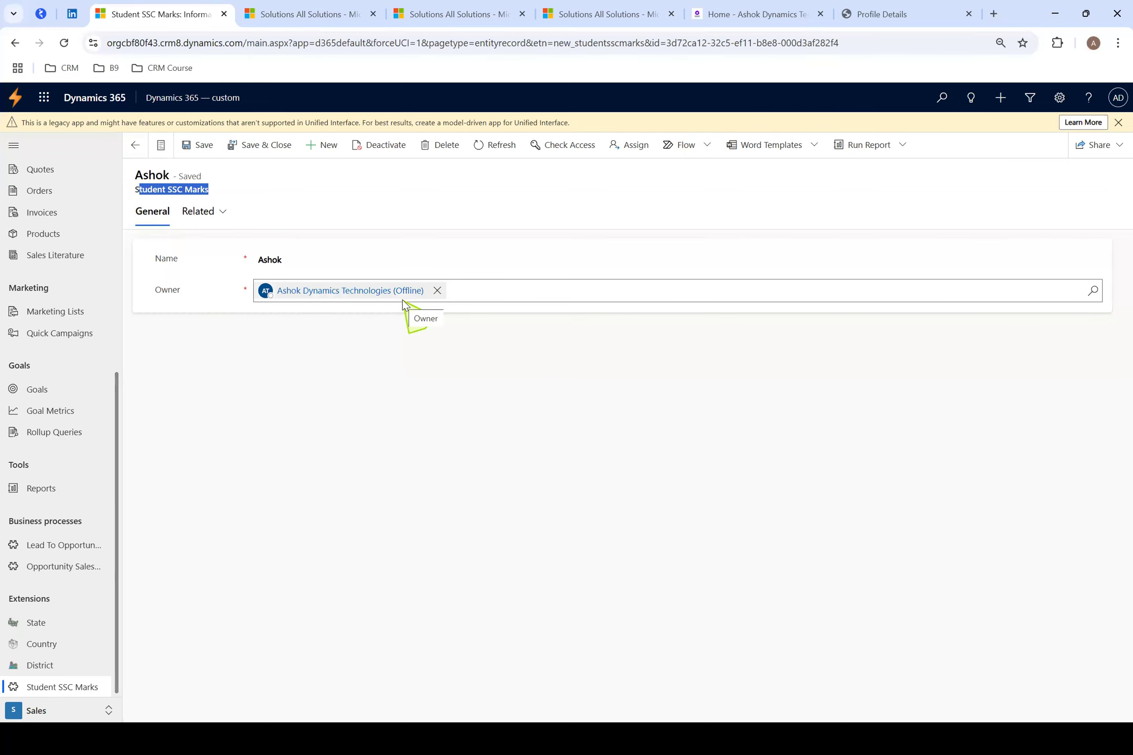
{"action": "key", "text": "alt+Tab"}
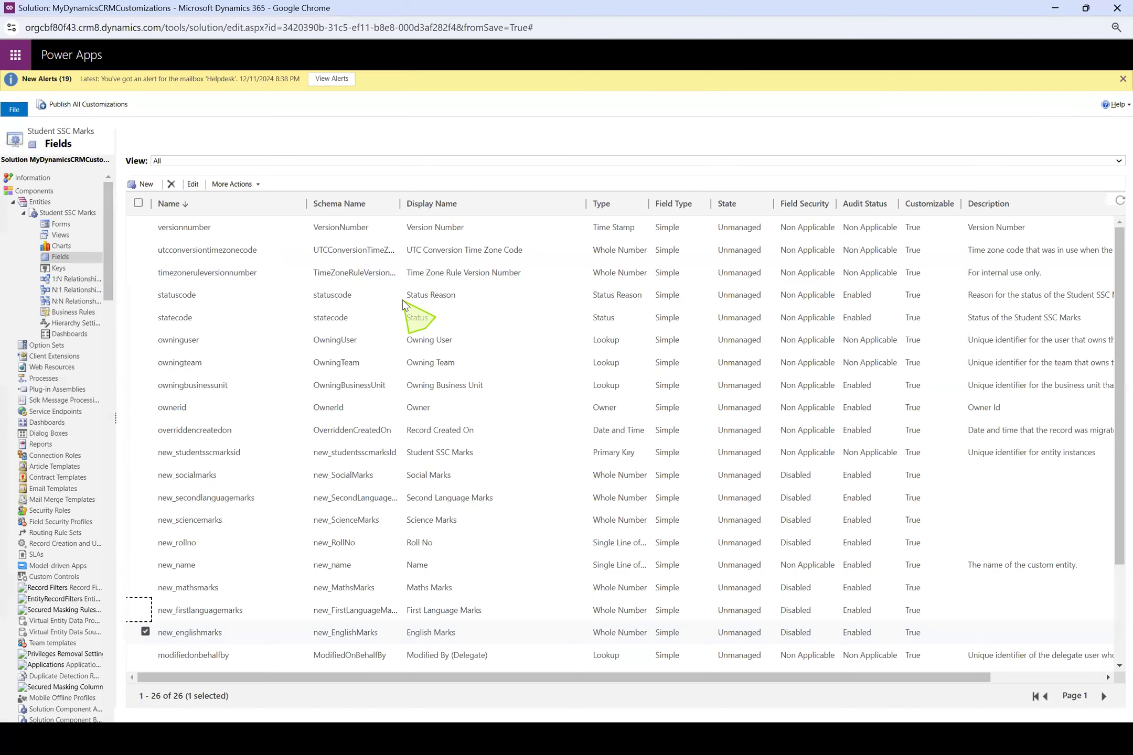
{"action": "left_click", "coordinate": [60, 224]}
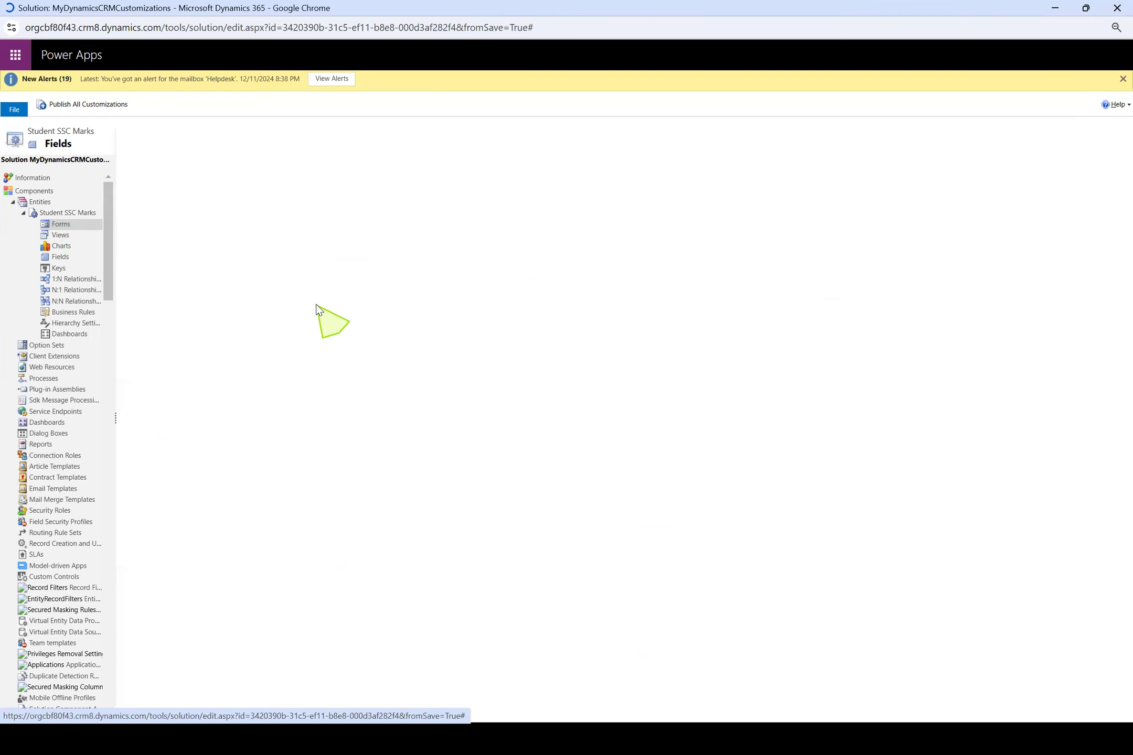
{"action": "double_click", "coordinate": [241, 256]}
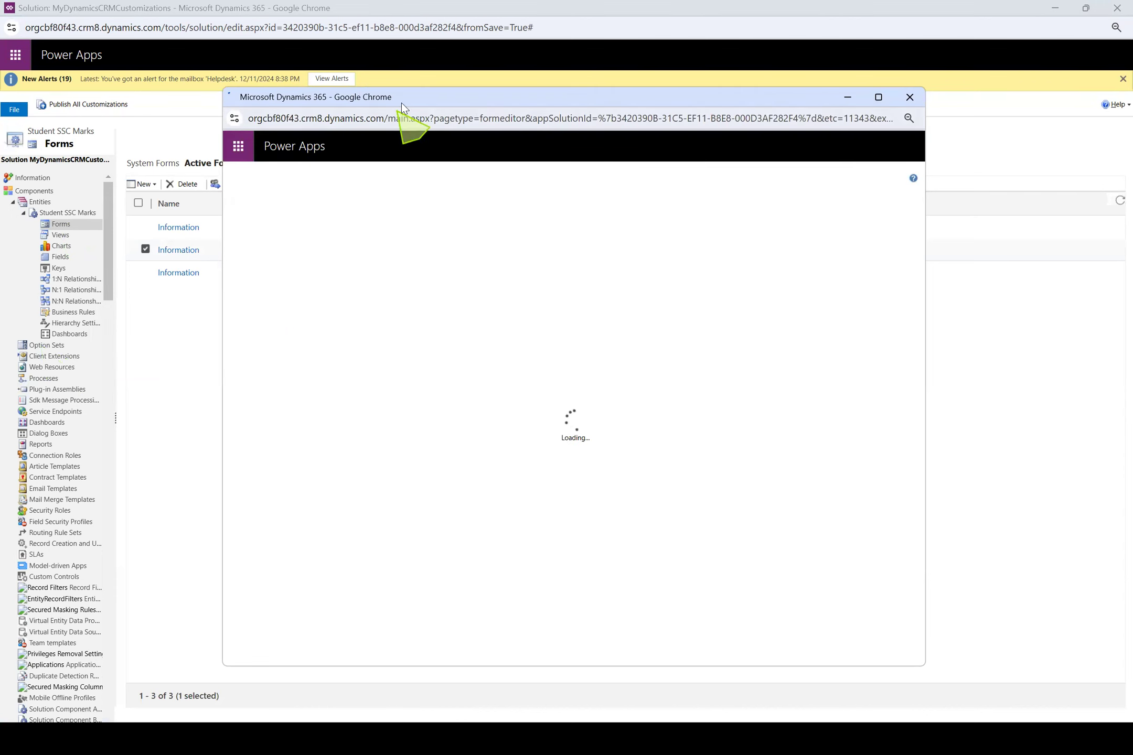
{"action": "left_click_drag", "start_coordinate": [407, 97], "coordinate": [426, 113]}
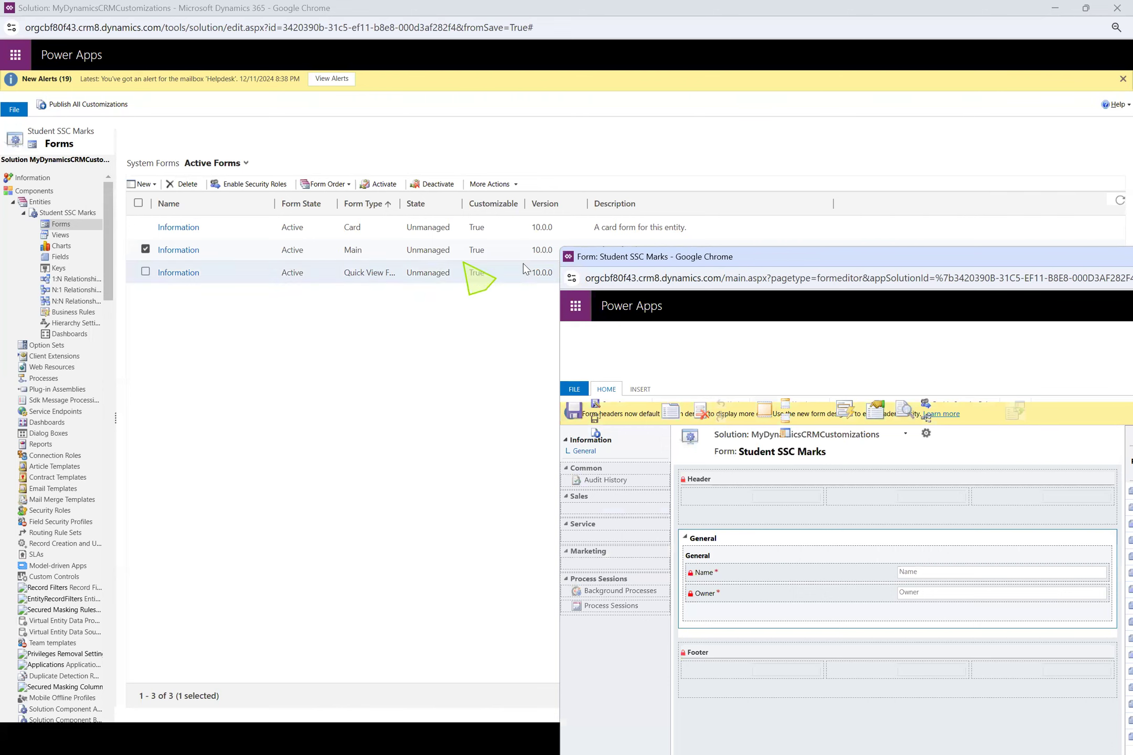
{"action": "left_click_drag", "start_coordinate": [809, 255], "coordinate": [477, 262]}
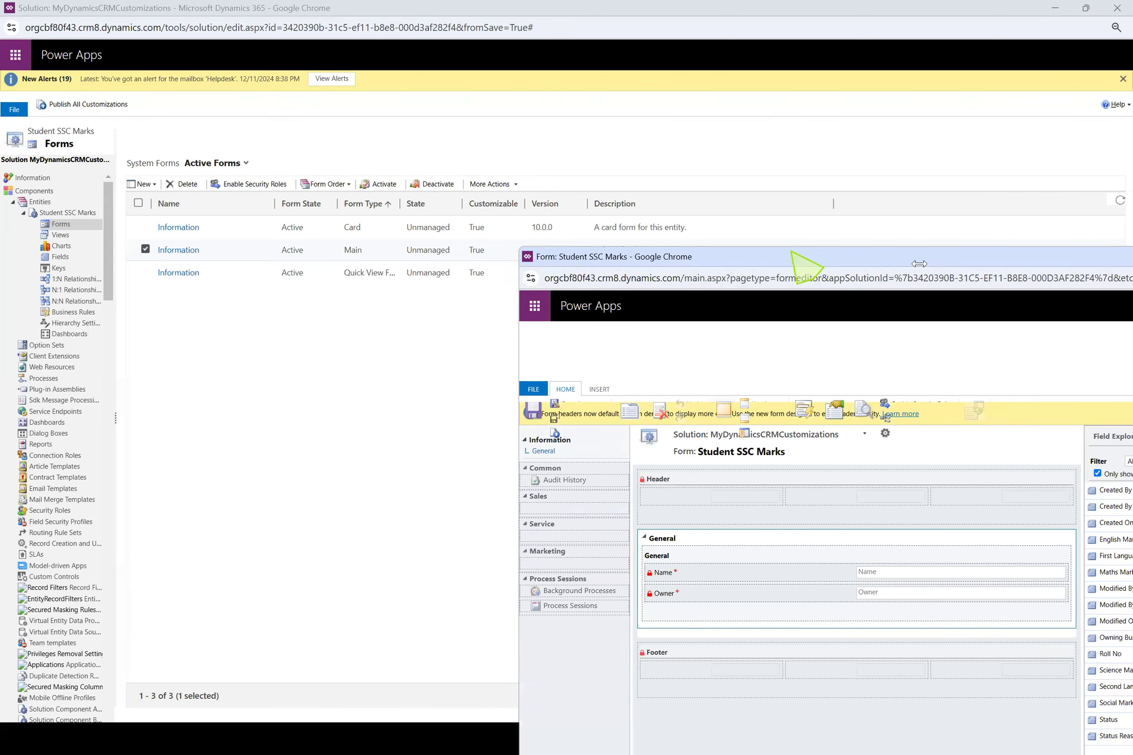
{"action": "left_click", "coordinate": [918, 263]}
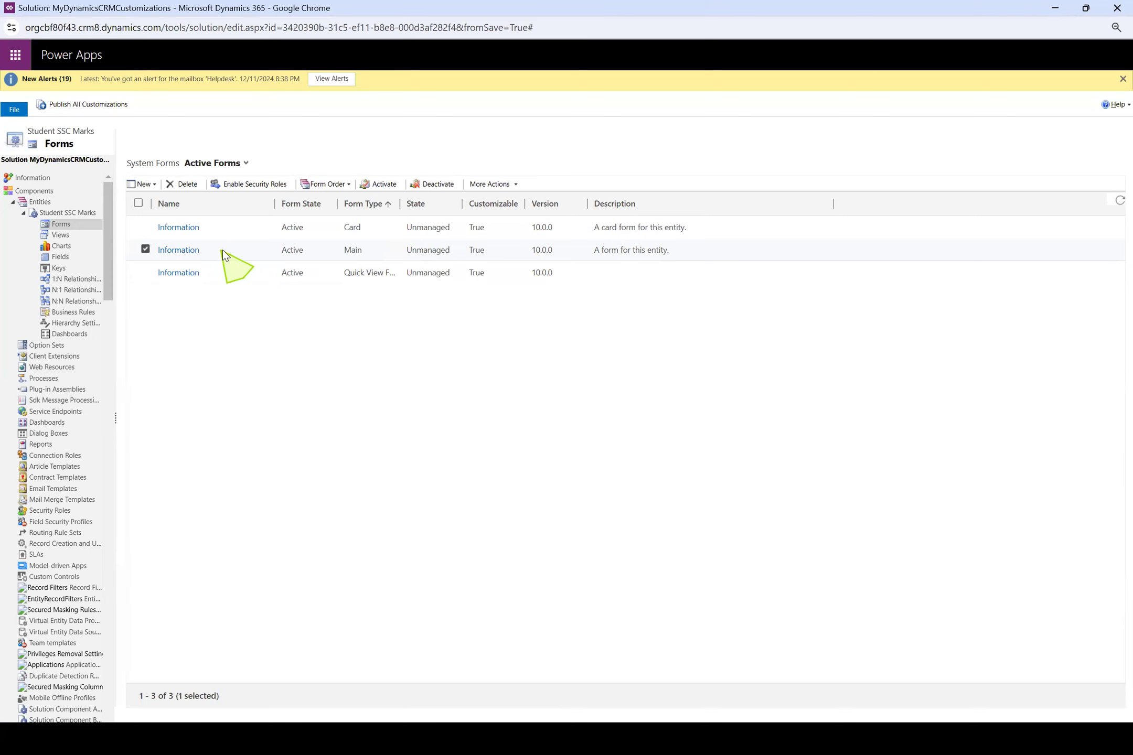
Open the Main type Information form in a maximized window and add English Marks and First Language Marks to its General section
{"action": "left_click", "coordinate": [202, 253]}
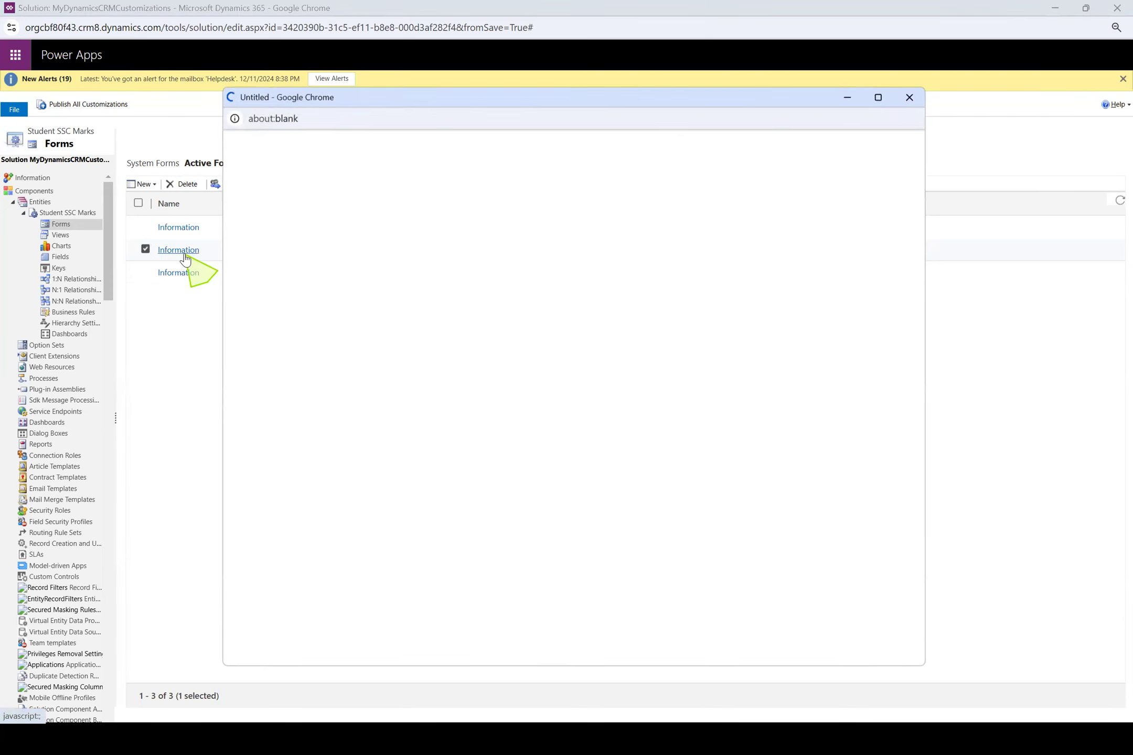
{"action": "double_click", "coordinate": [466, 98]}
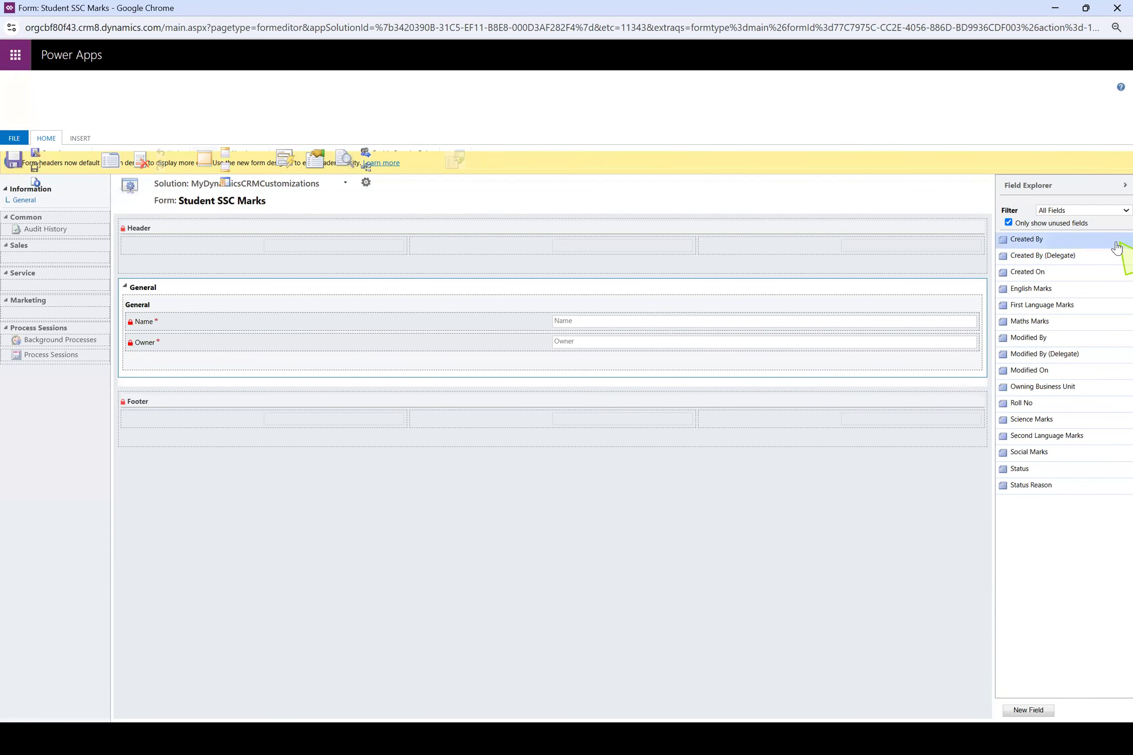
{"action": "left_click", "coordinate": [1079, 288]}
{"action": "left_click_drag", "start_coordinate": [979, 290], "coordinate": [475, 352]}
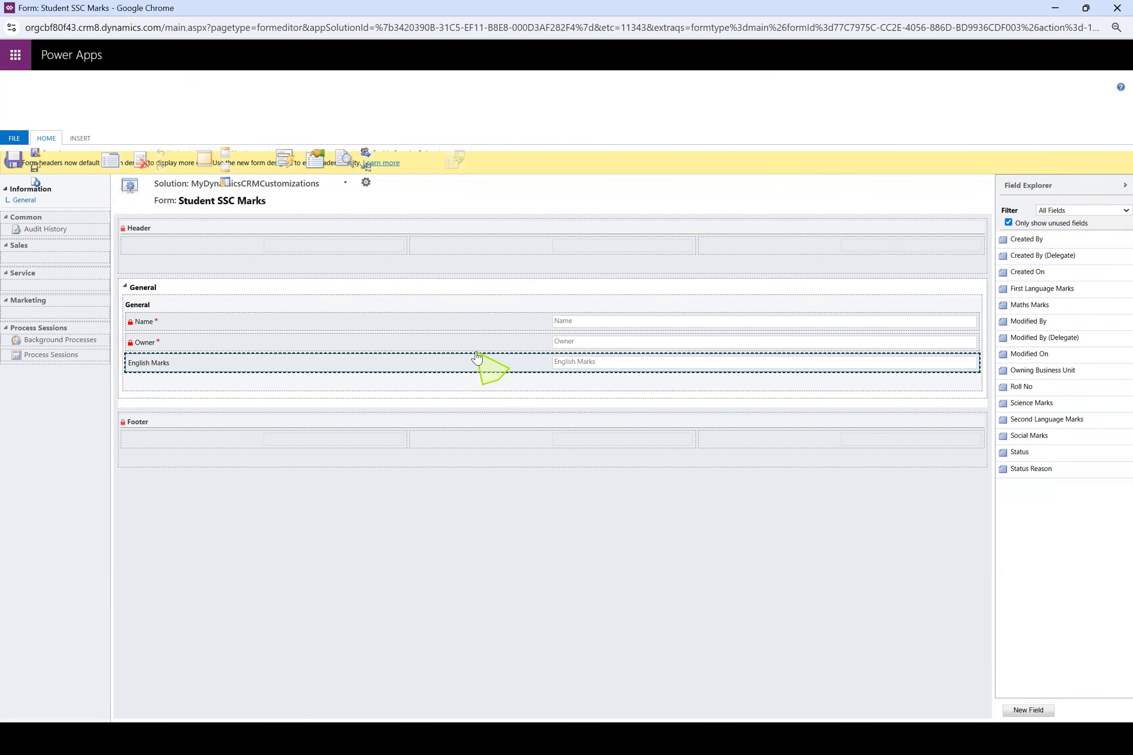
{"action": "left_click_drag", "start_coordinate": [1030, 305], "coordinate": [625, 396]}
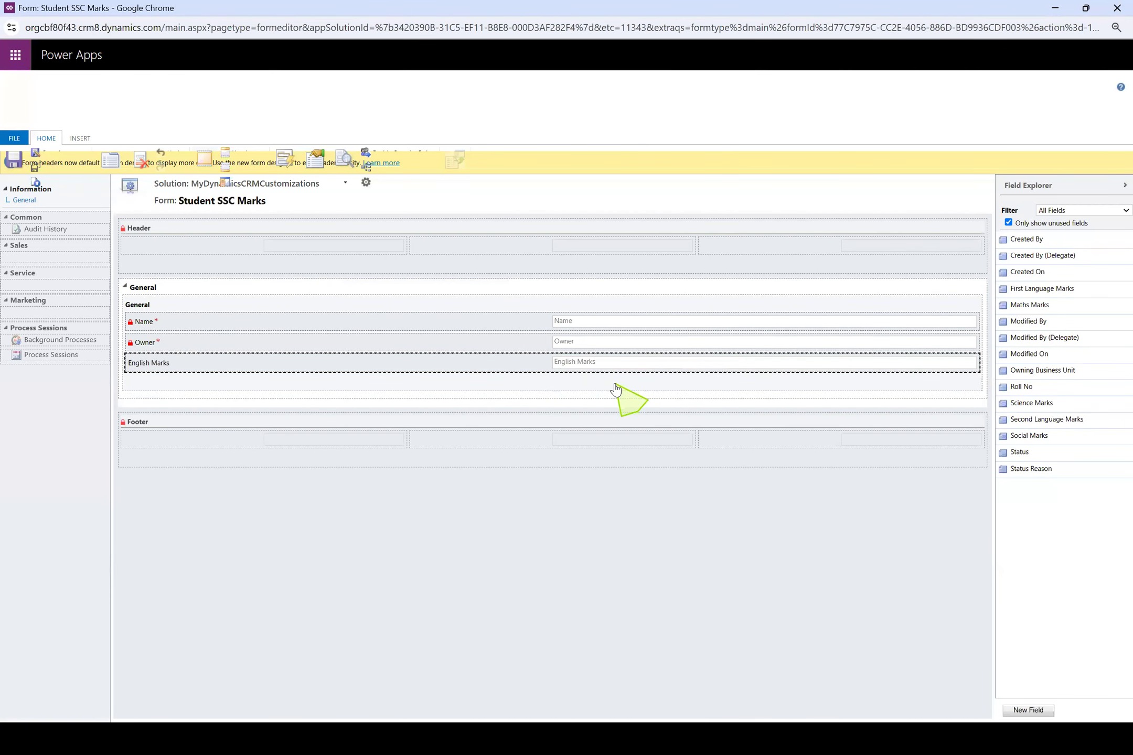
{"action": "left_click_drag", "start_coordinate": [1037, 291], "coordinate": [613, 362]}
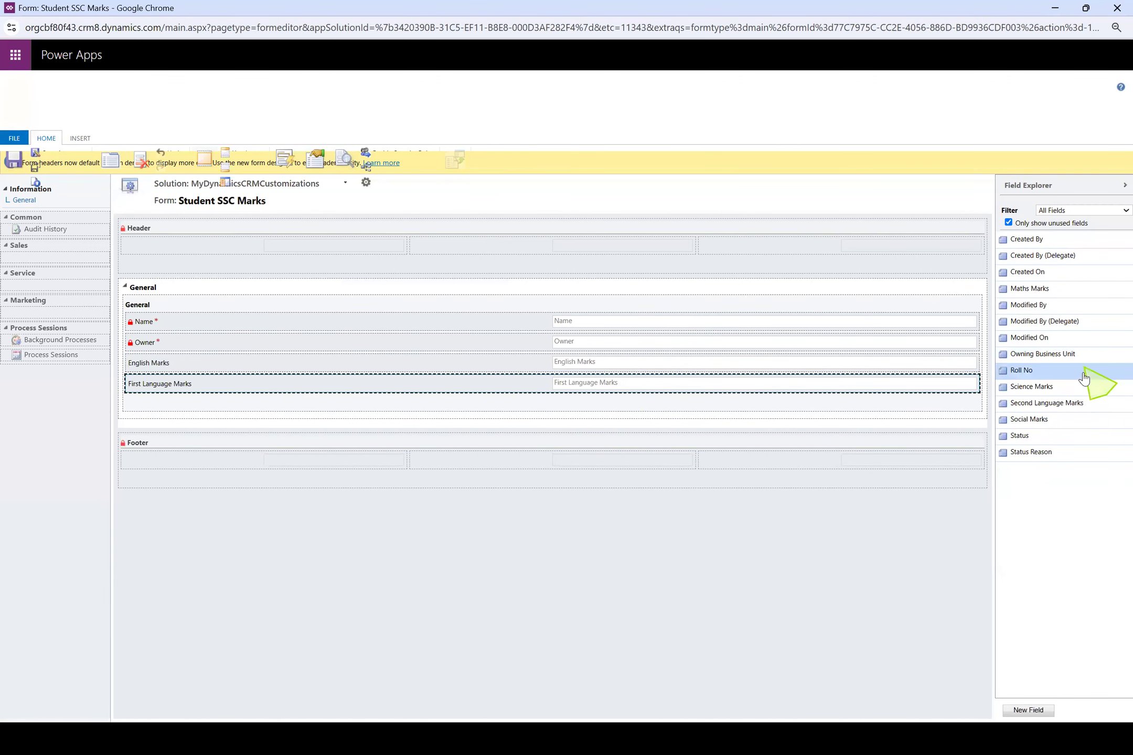
Add Roll No, Second Language Marks, Science Marks, Social Marks and Maths Marks to the General section, then save and publish the form
{"action": "left_click_drag", "start_coordinate": [1000, 369], "coordinate": [593, 365]}
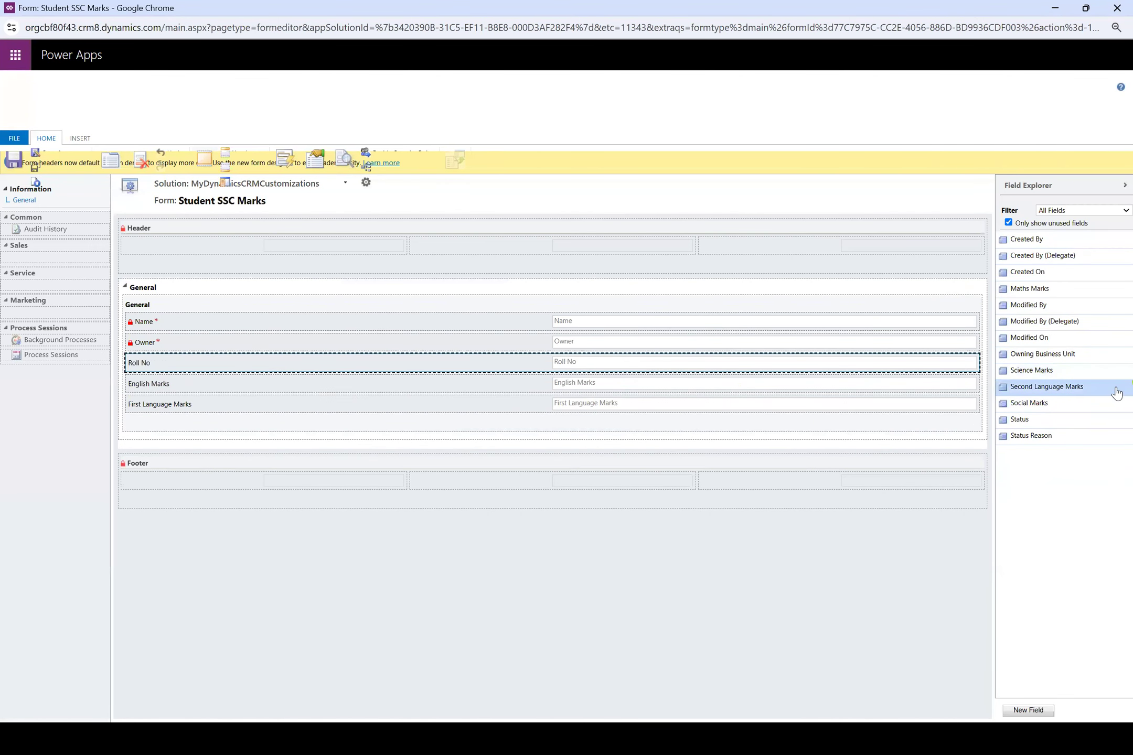
{"action": "left_click_drag", "start_coordinate": [1097, 391], "coordinate": [629, 388]}
{"action": "left_click_drag", "start_coordinate": [1029, 372], "coordinate": [651, 367]}
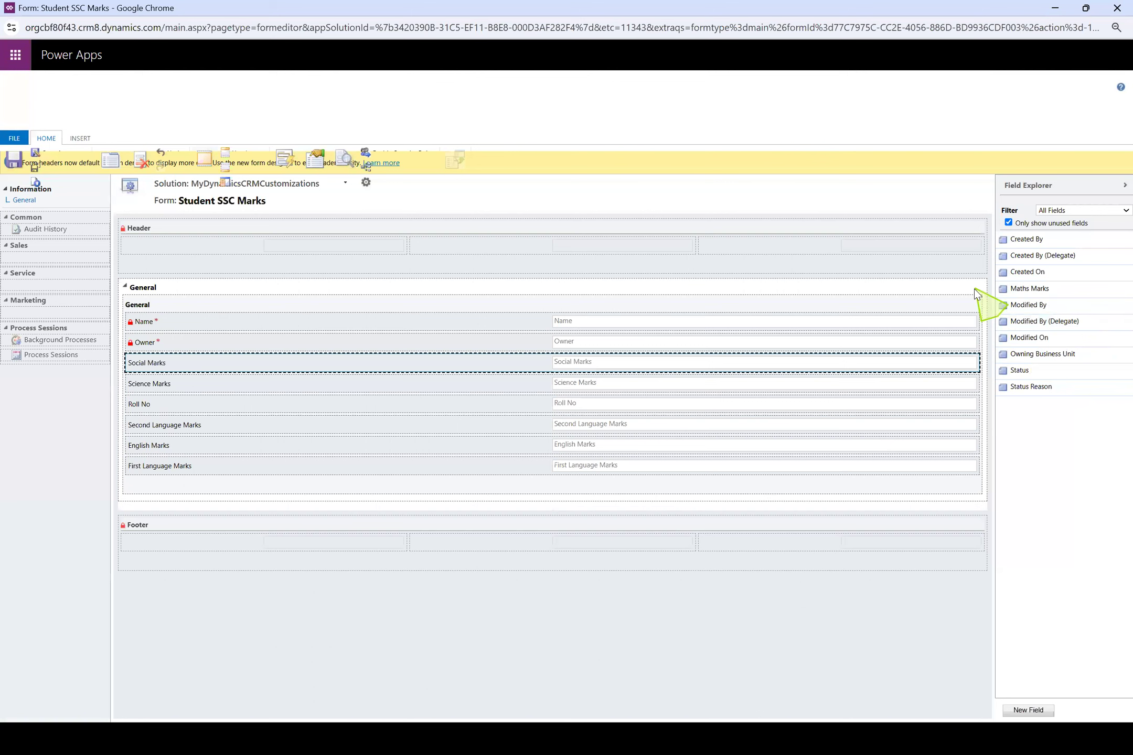
{"action": "left_click_drag", "start_coordinate": [1029, 288], "coordinate": [333, 446]}
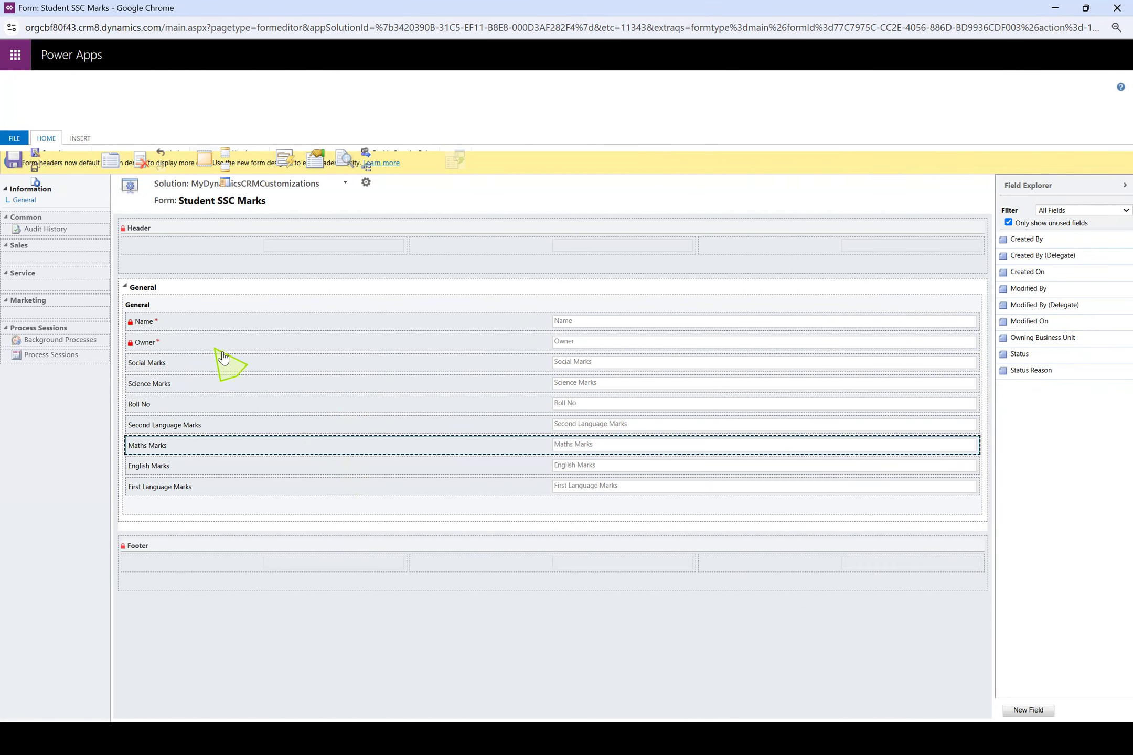
{"action": "left_click", "coordinate": [14, 164]}
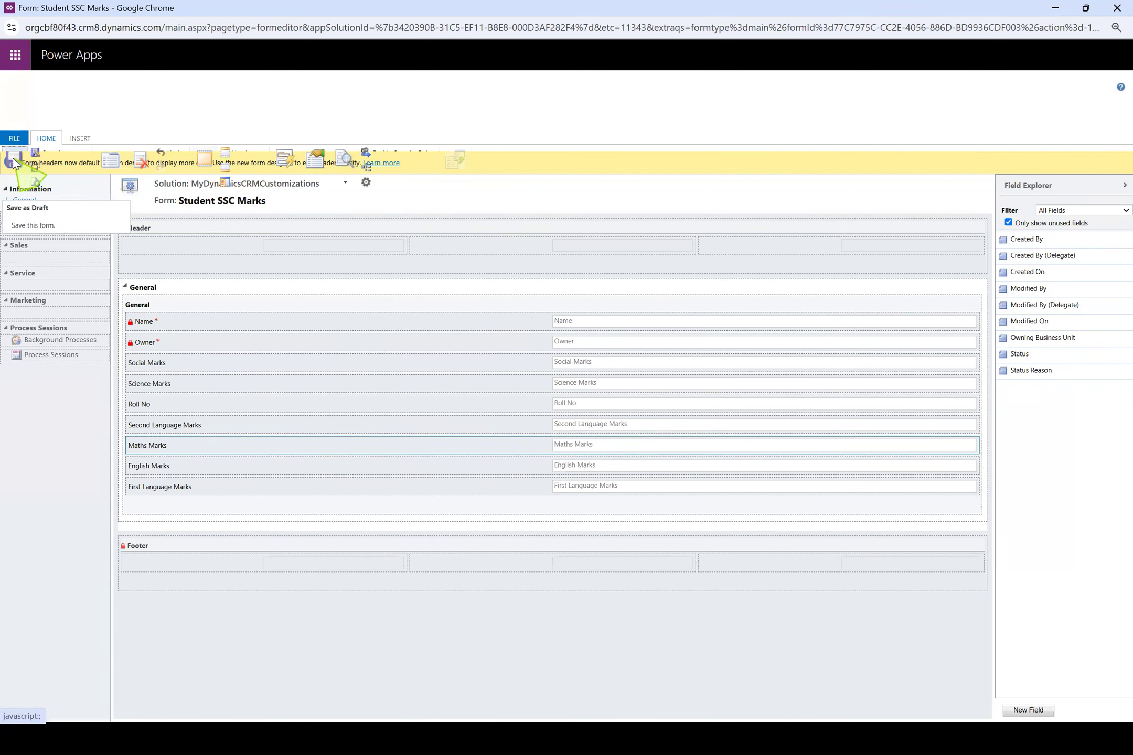
{"action": "left_click", "coordinate": [36, 184]}
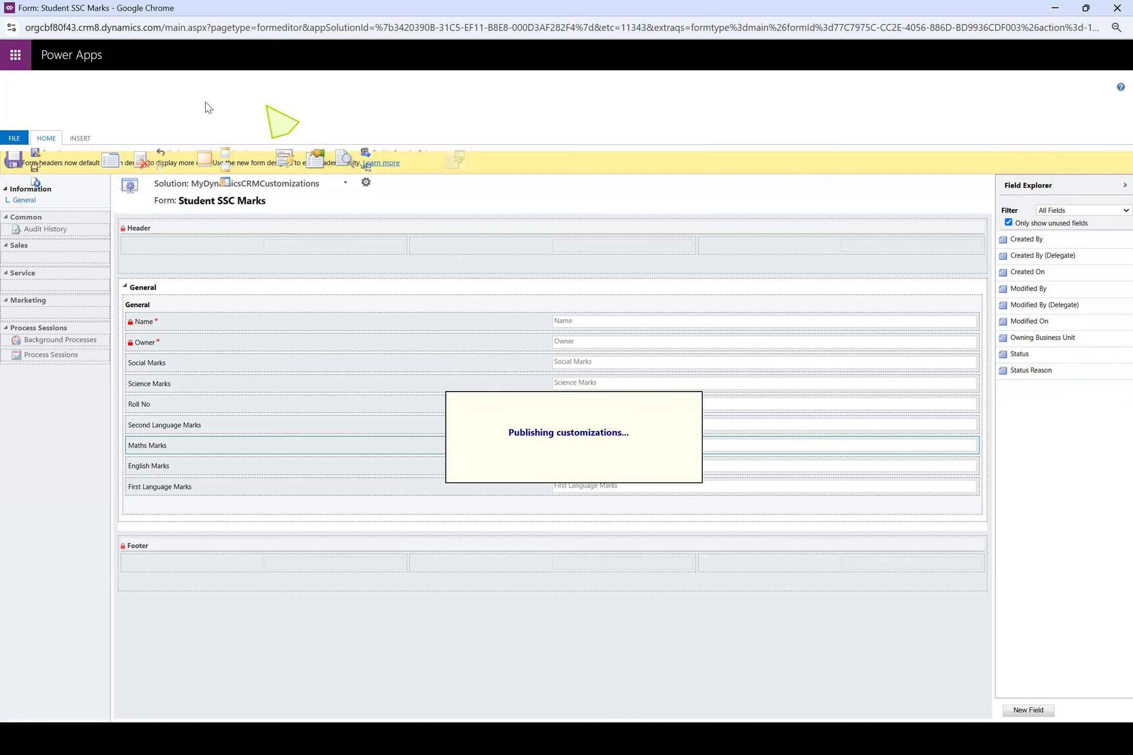
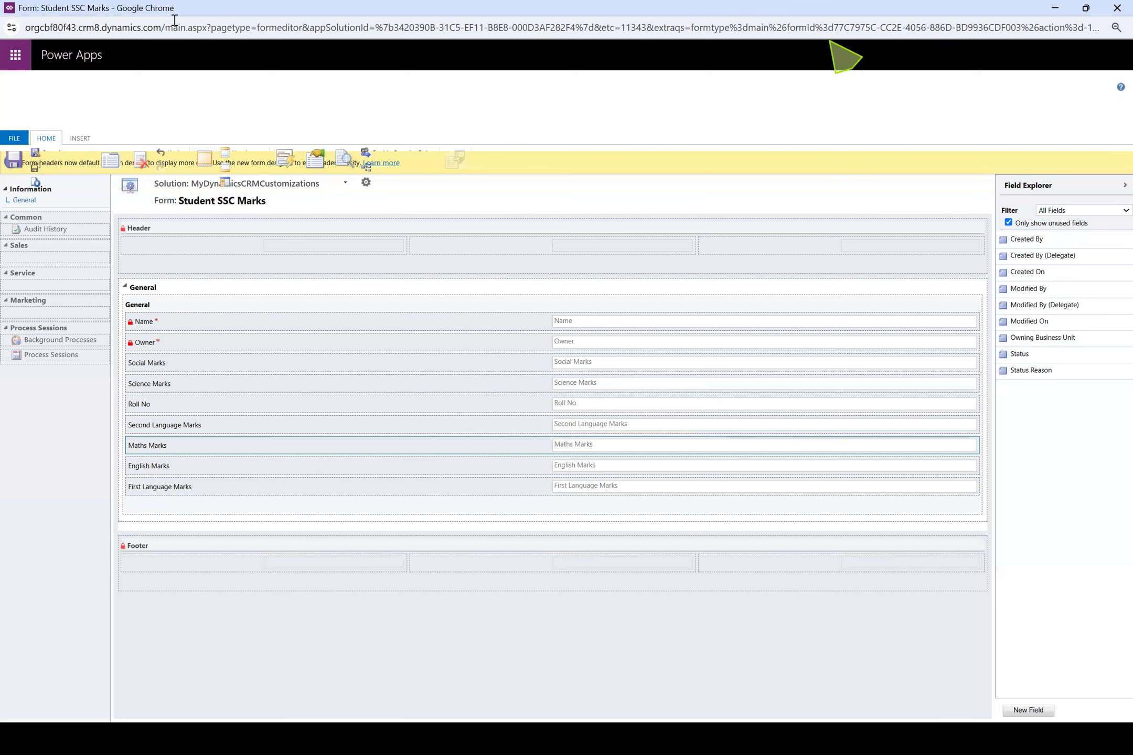
Switch to the Dynamics 365 records window and start a new Student SSC Marks record to check which fields the published form shows
{"action": "key", "text": "alt+Tab"}
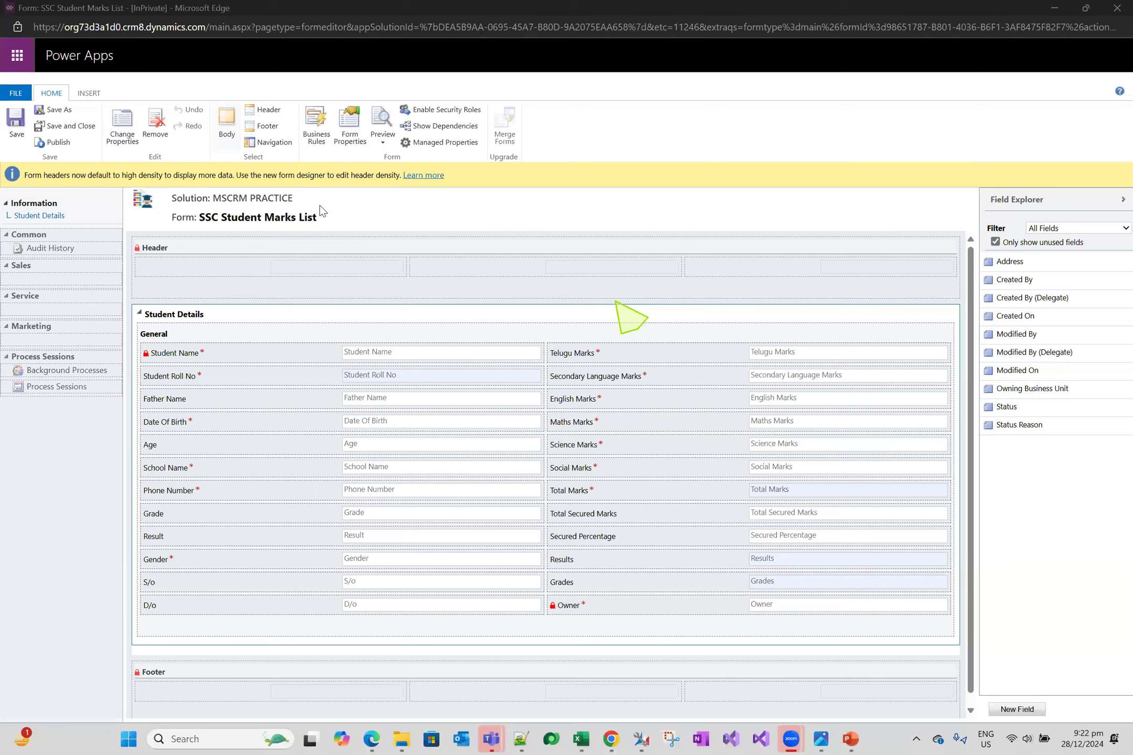
{"action": "key", "text": "alt+Tab"}
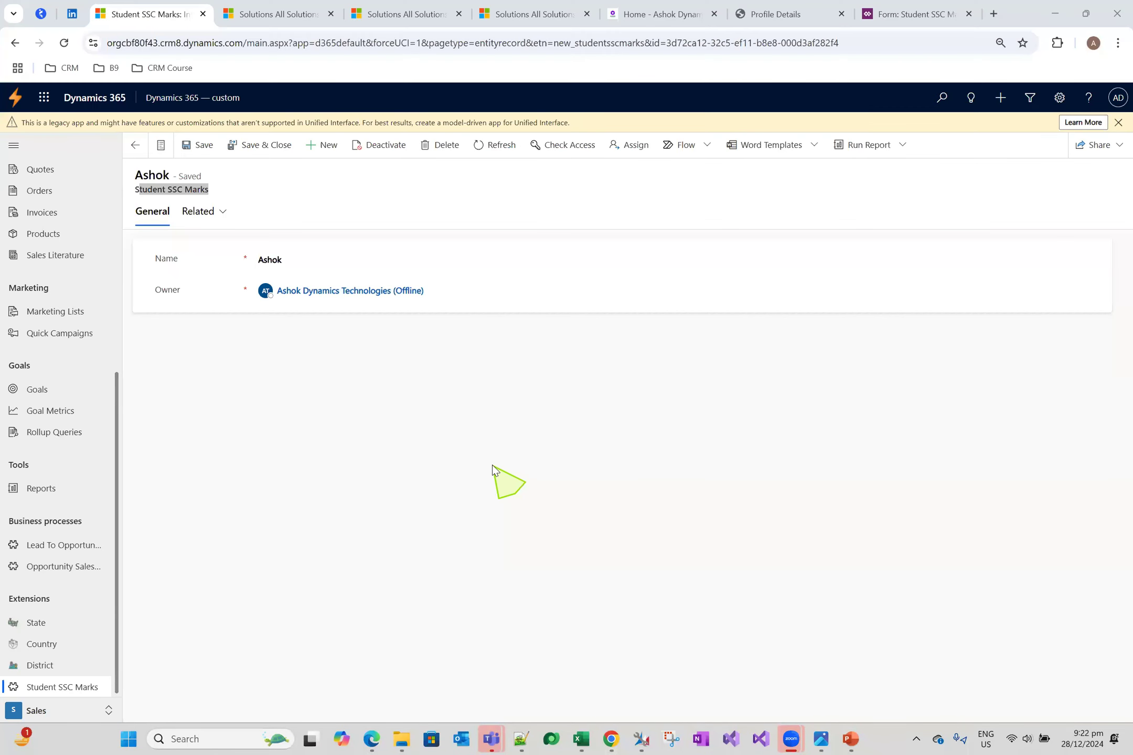
{"action": "left_click", "coordinate": [59, 689]}
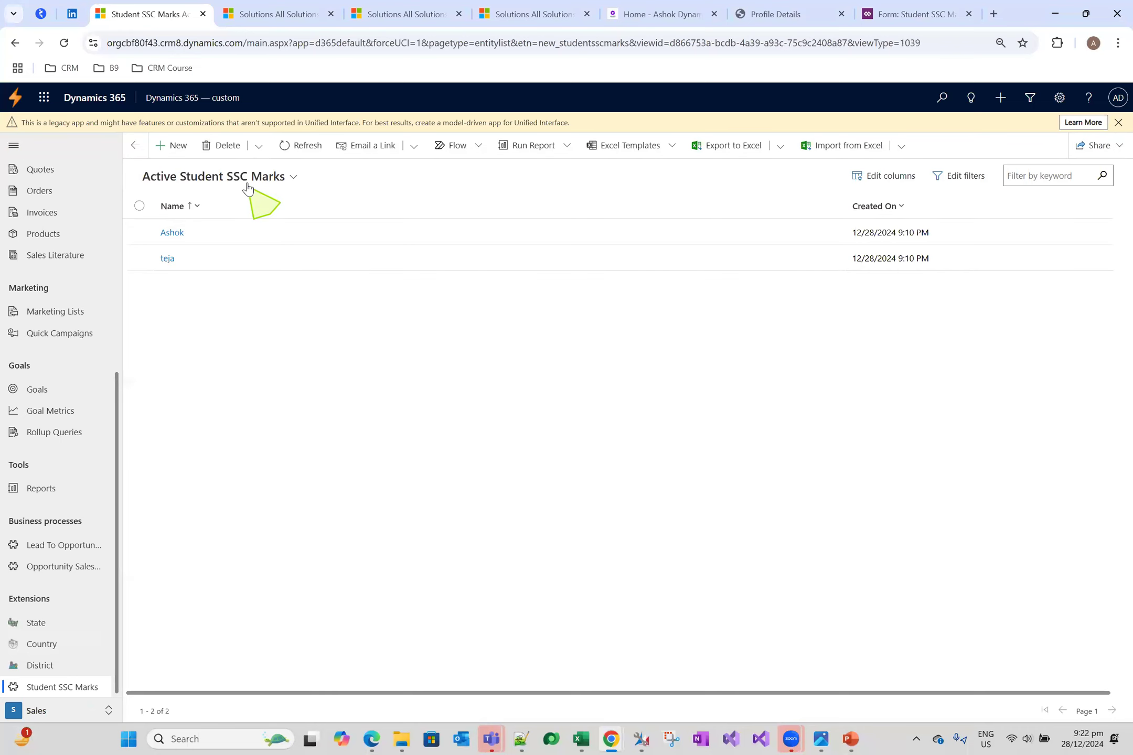
{"action": "left_click", "coordinate": [167, 150]}
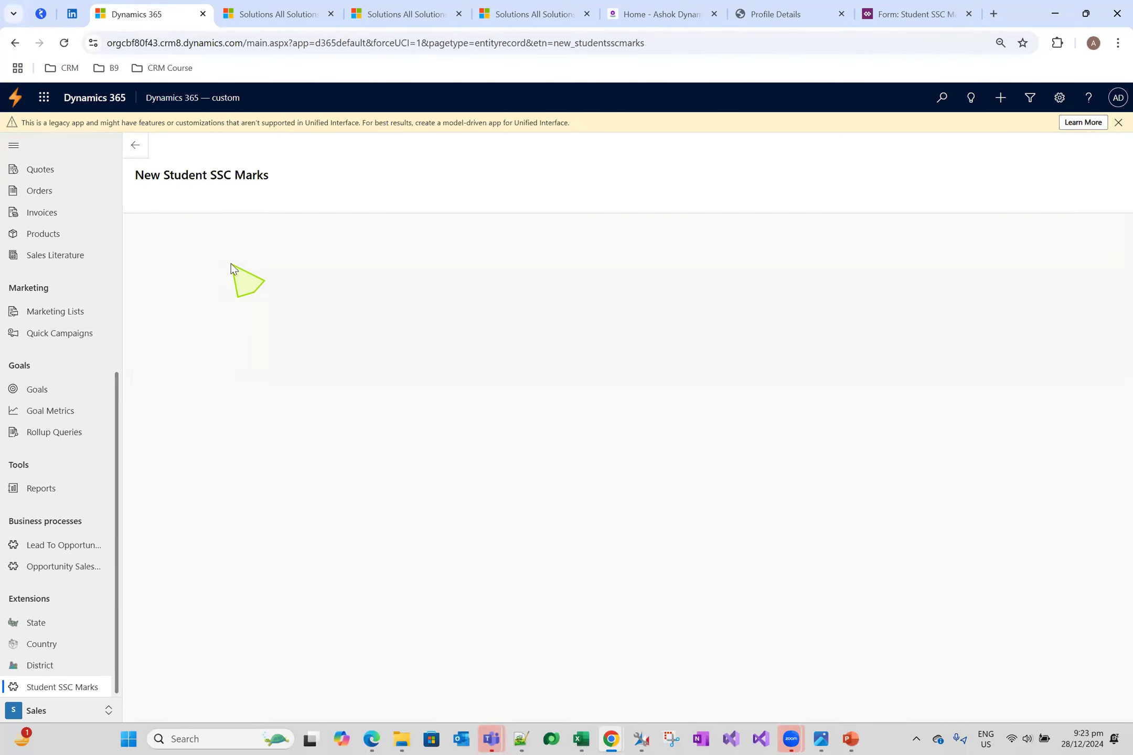
{"action": "left_click", "coordinate": [136, 144]}
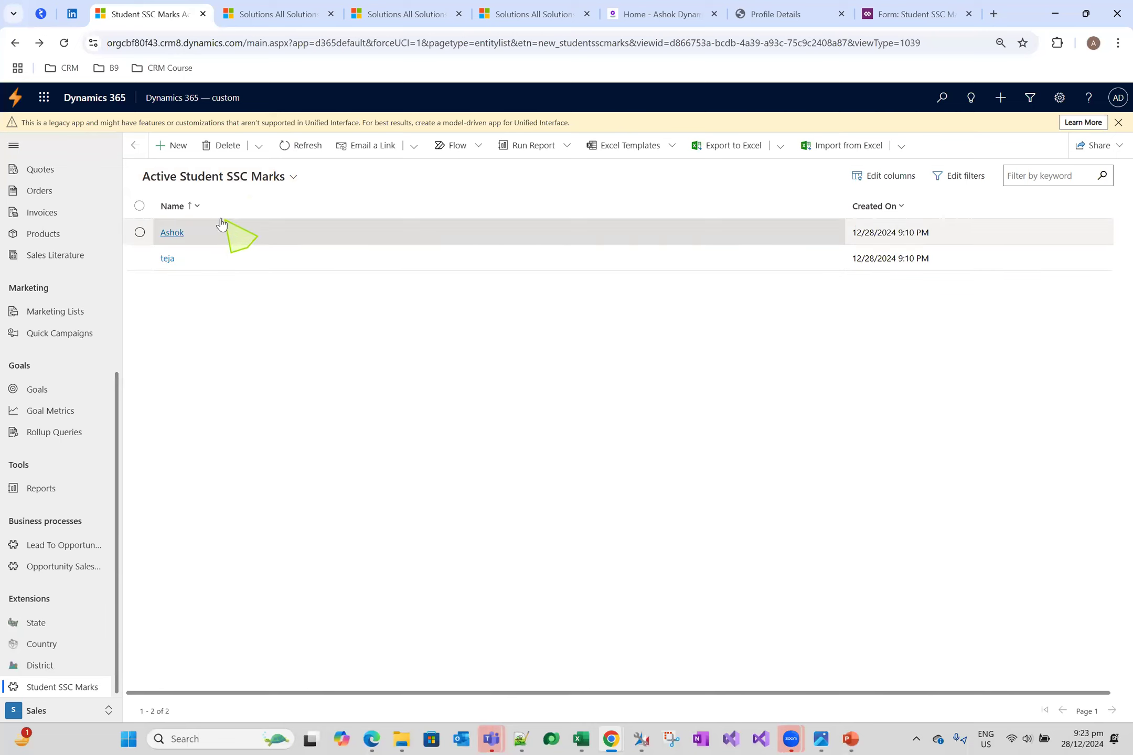
{"action": "left_click", "coordinate": [178, 147]}
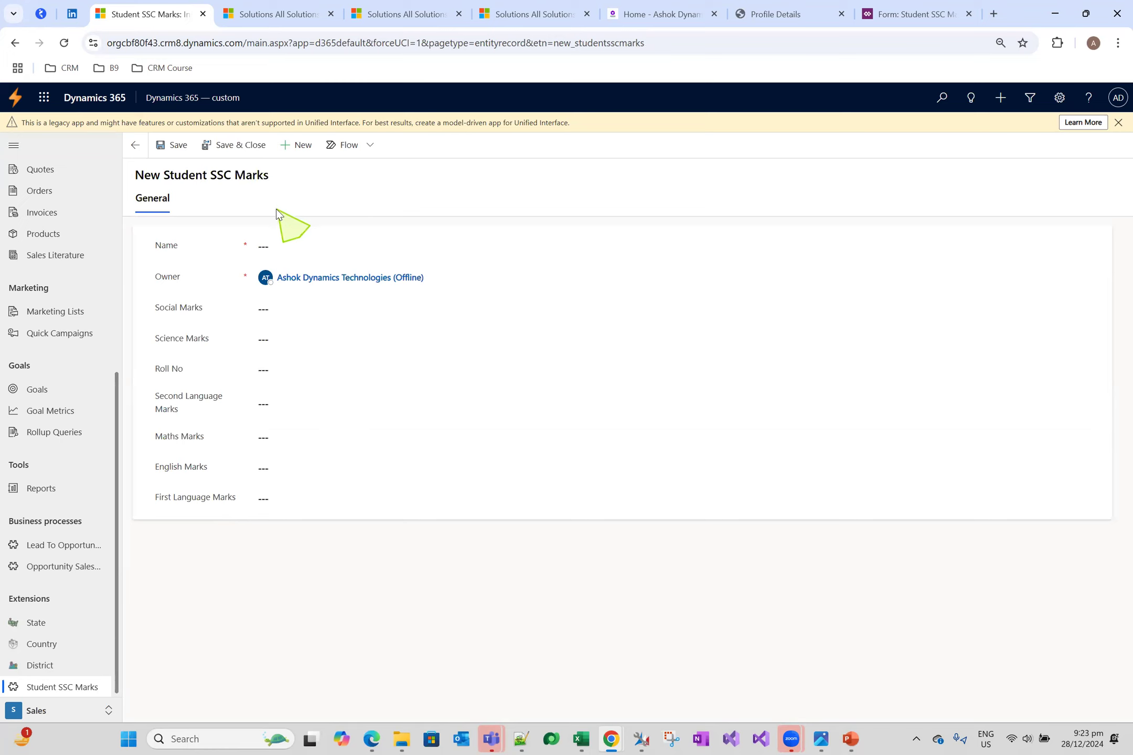
{"action": "left_click", "coordinate": [303, 340]}
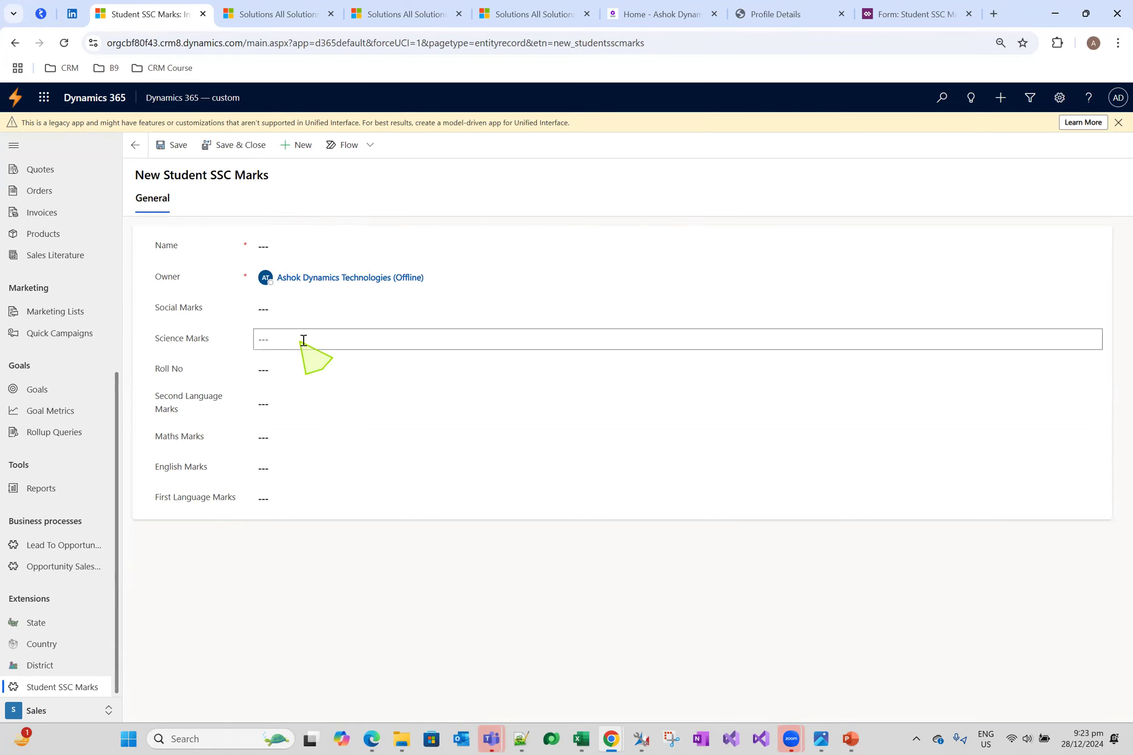
{"action": "left_click", "coordinate": [291, 370]}
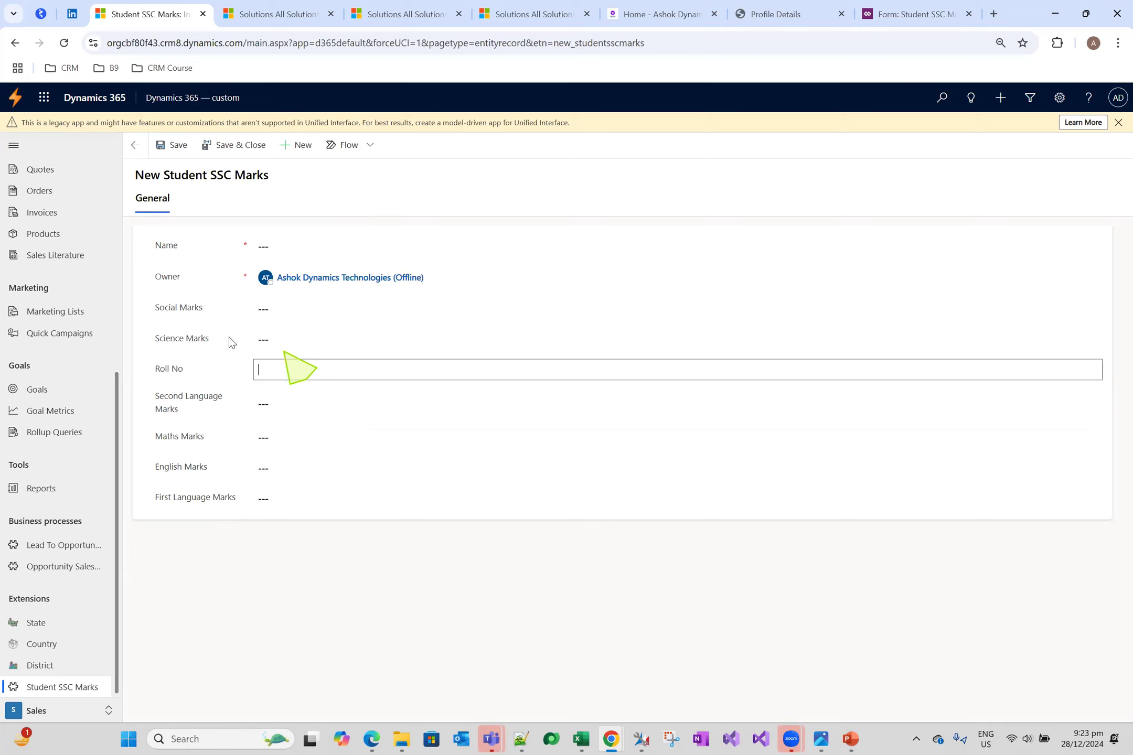
Open the first existing Student SSC Marks record, collapse the site map, and examine the newly added marks fields
{"action": "left_click", "coordinate": [135, 145]}
{"action": "left_click", "coordinate": [173, 233]}
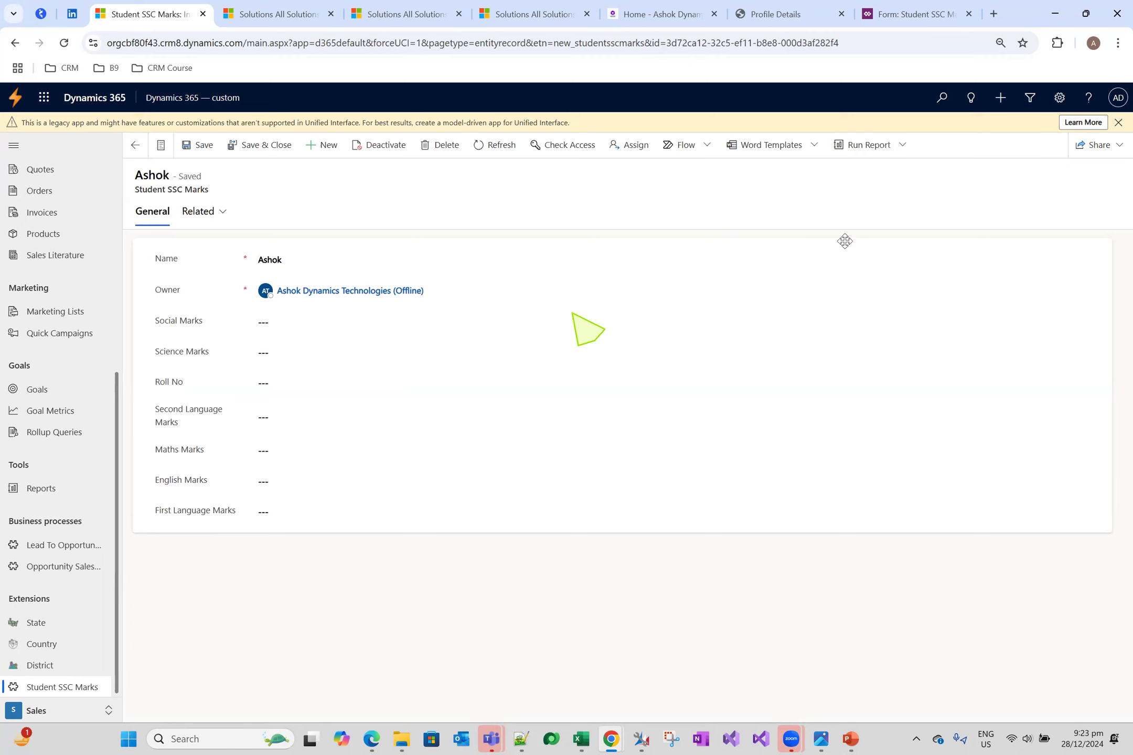
{"action": "left_click", "coordinate": [13, 145]}
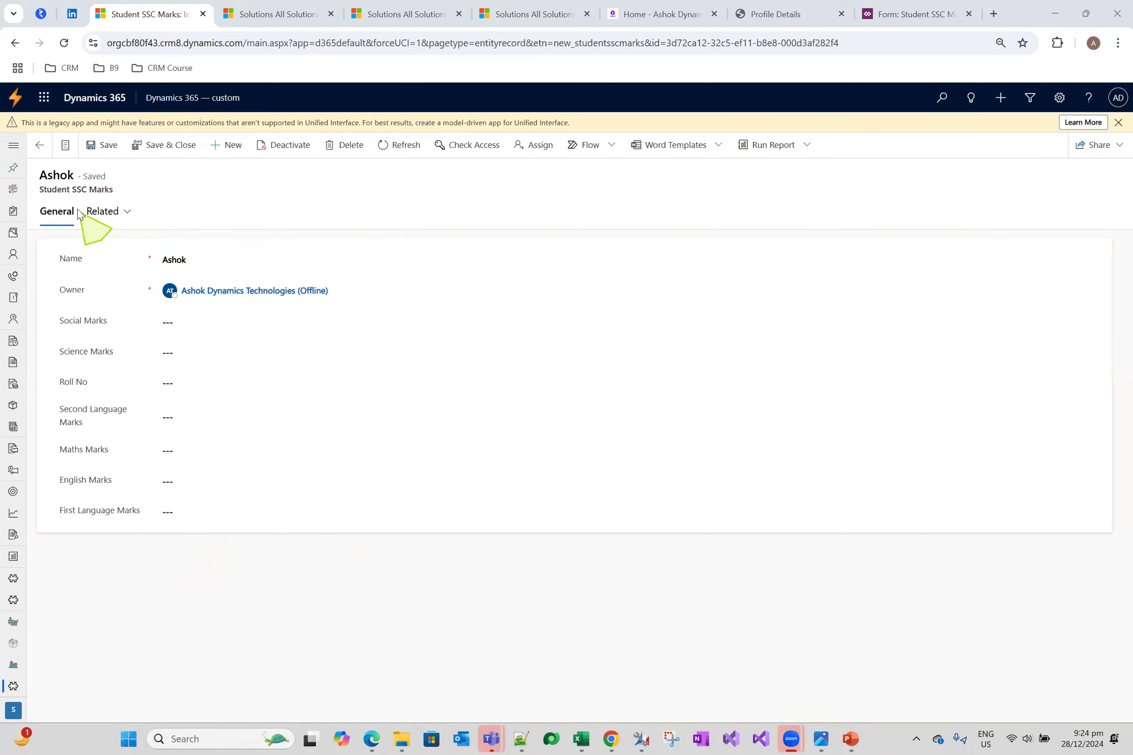
{"action": "left_click_drag", "start_coordinate": [39, 191], "coordinate": [73, 190]}
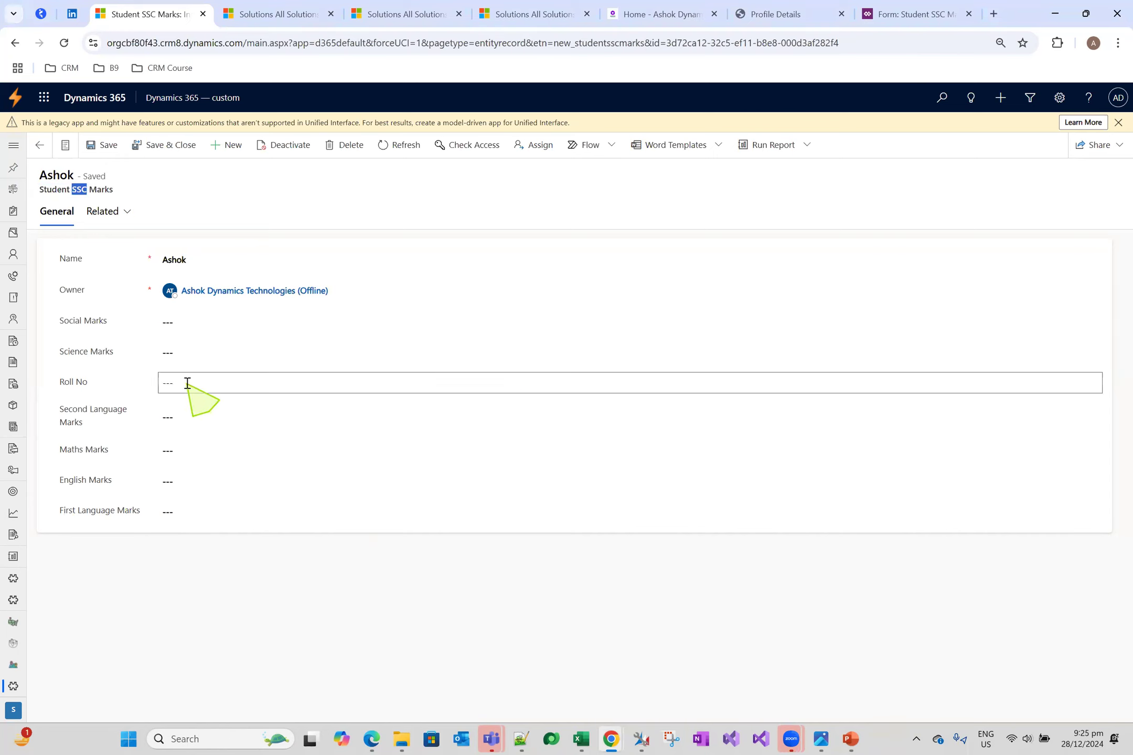
Create a new Student SSC Marks record with only the student's name filled in, and save it
{"action": "left_click", "coordinate": [222, 152]}
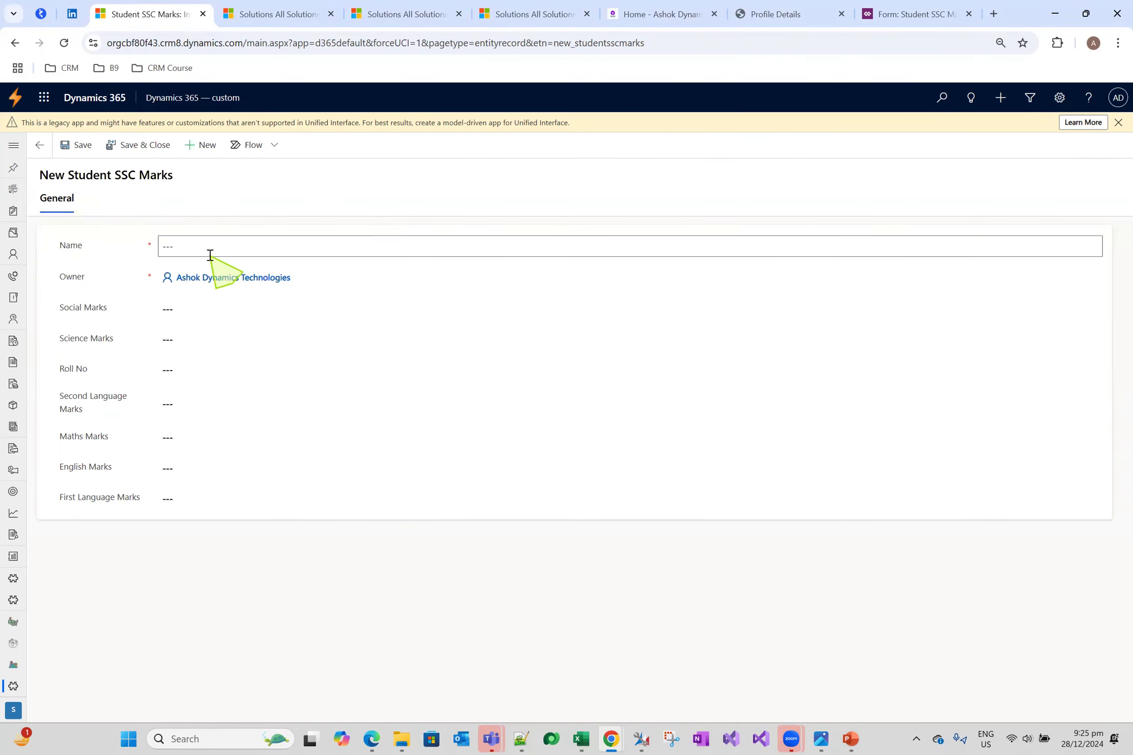
{"action": "left_click", "coordinate": [210, 251]}
{"action": "type", "text": "vinod"}
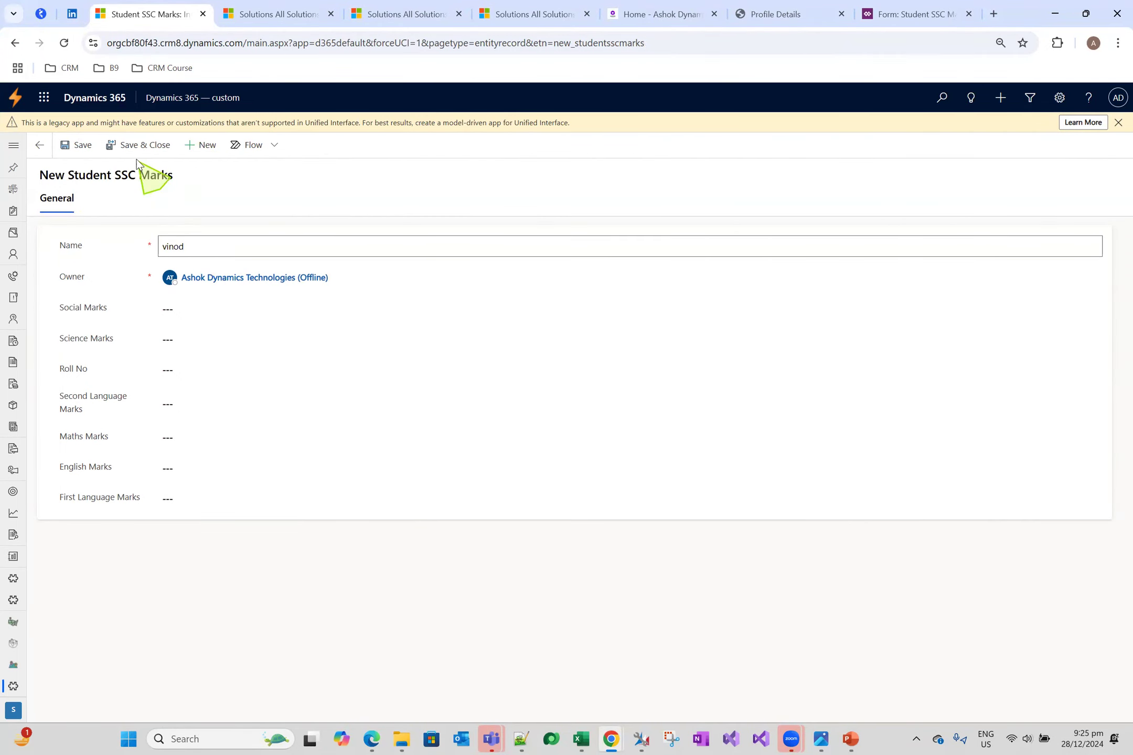
{"action": "left_click", "coordinate": [81, 145]}
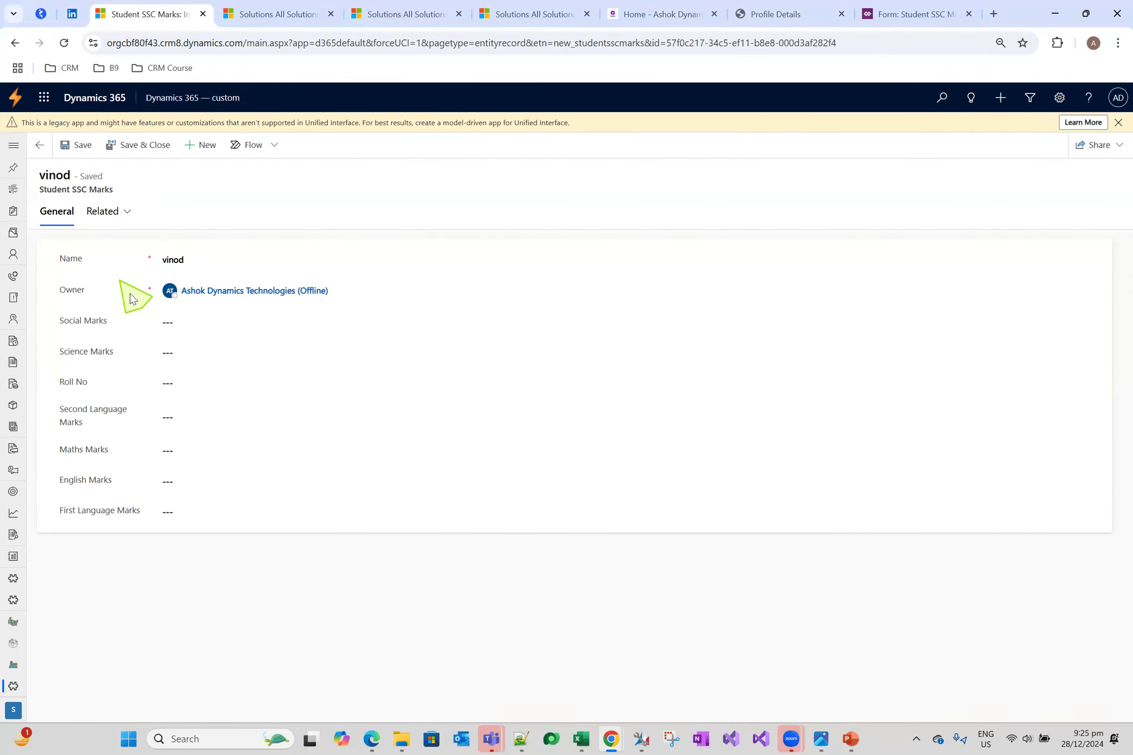
Create and save another record with the student's name, Social Marks 44, Science Marks 44 and Roll No 44
{"action": "left_click", "coordinate": [206, 146]}
{"action": "type", "text": "kishore"}
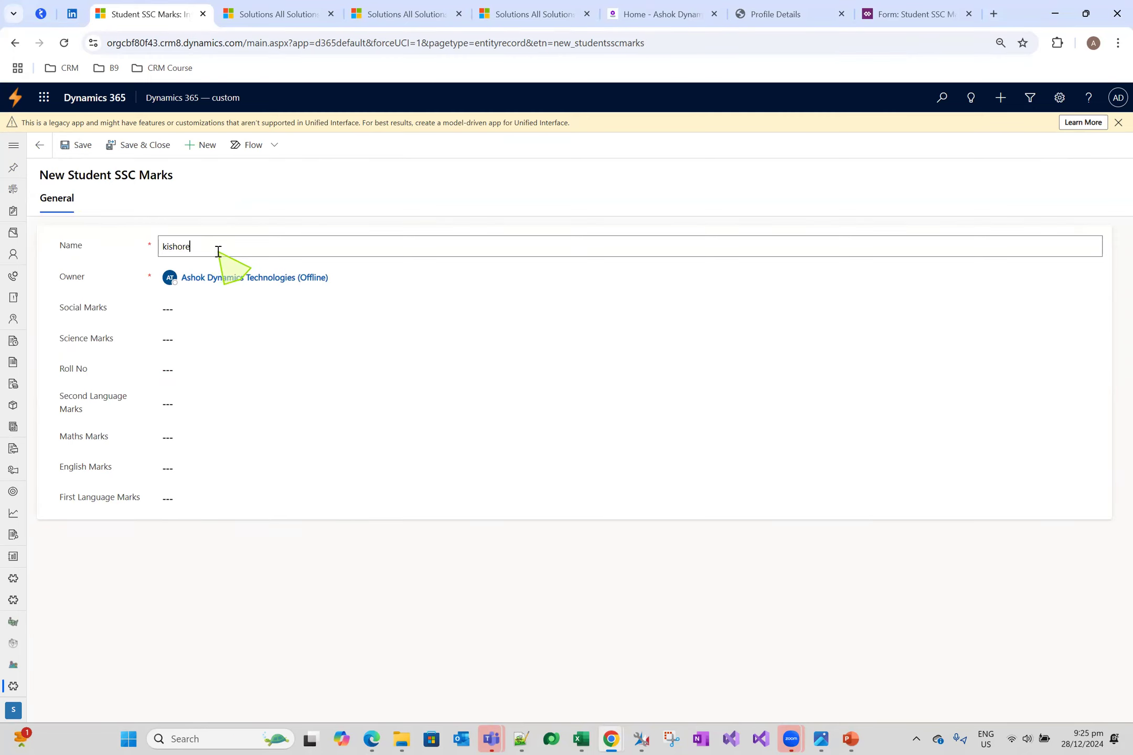
{"action": "left_click", "coordinate": [191, 314]}
{"action": "type", "text": "44"}
{"action": "left_click", "coordinate": [226, 341]}
{"action": "type", "text": "44"}
{"action": "left_click", "coordinate": [226, 373]}
{"action": "type", "text": "44"}
{"action": "left_click", "coordinate": [86, 152]}
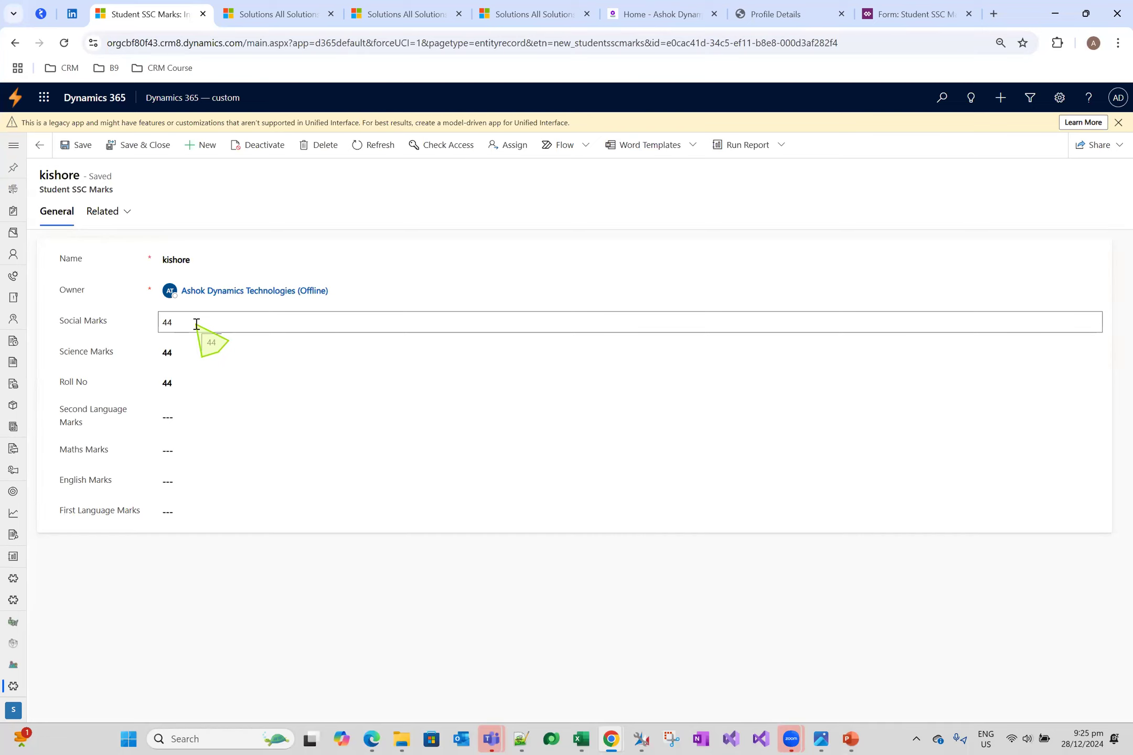
Try to save a new Student SSC Marks record with the Name and all marks fields left empty
{"action": "left_click", "coordinate": [209, 145]}
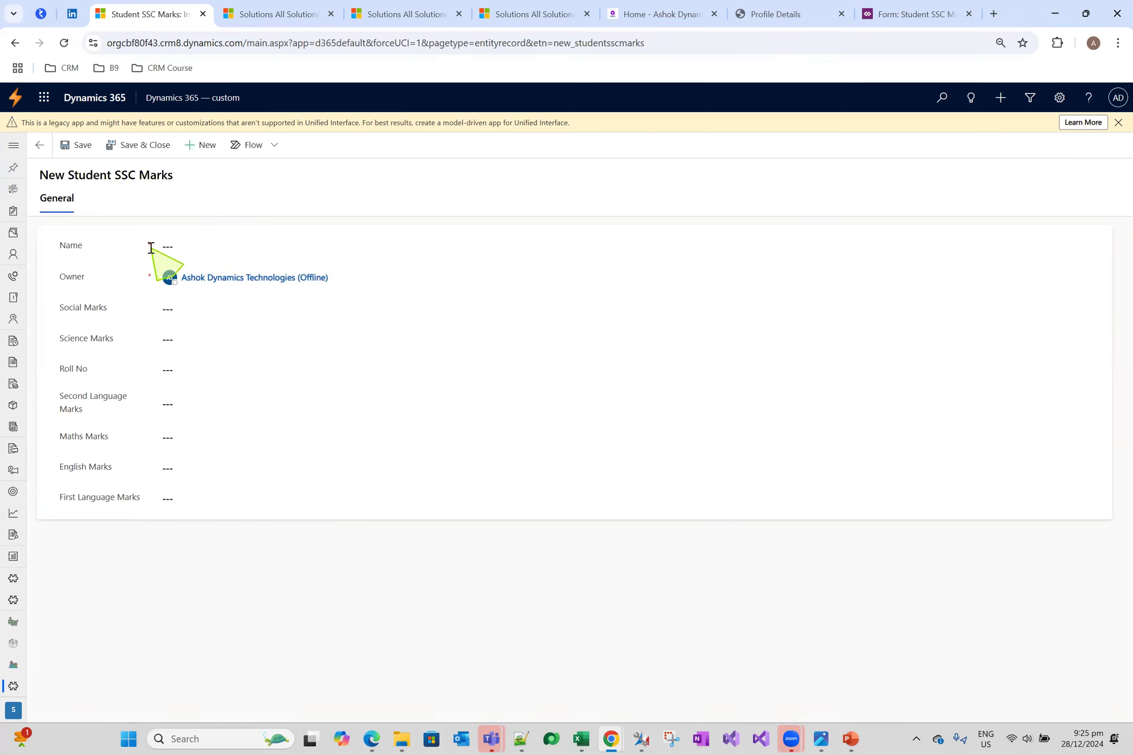
{"action": "left_click", "coordinate": [335, 242]}
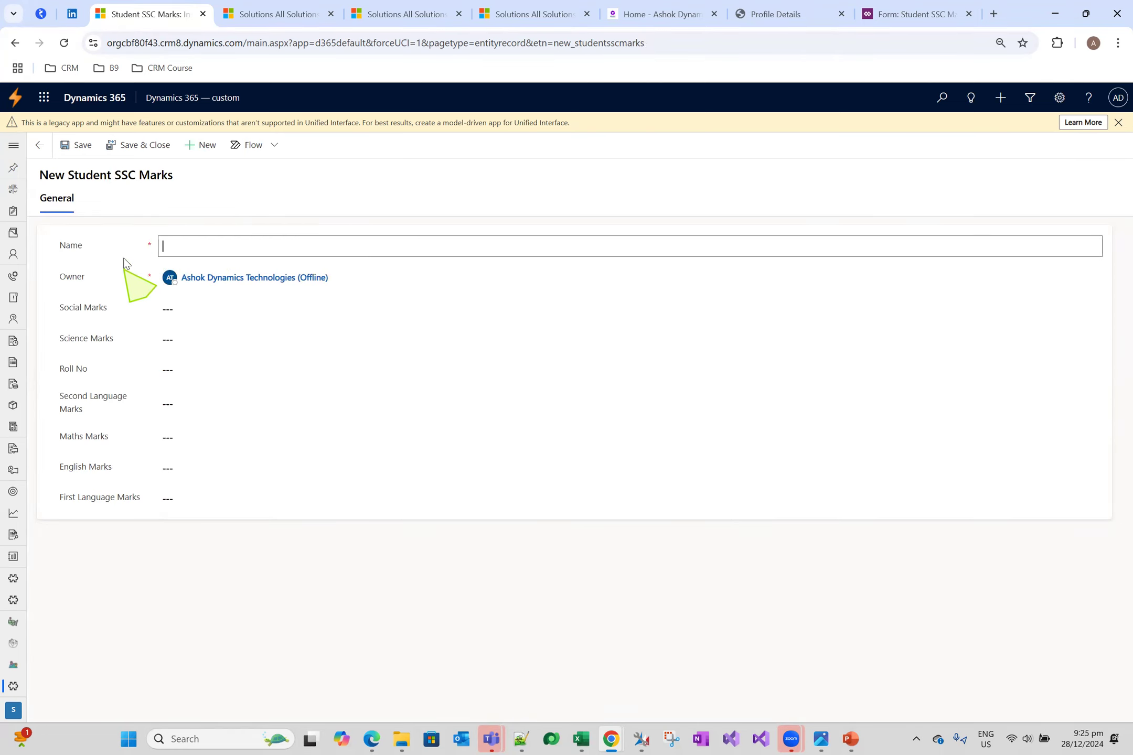
{"action": "left_click", "coordinate": [74, 145]}
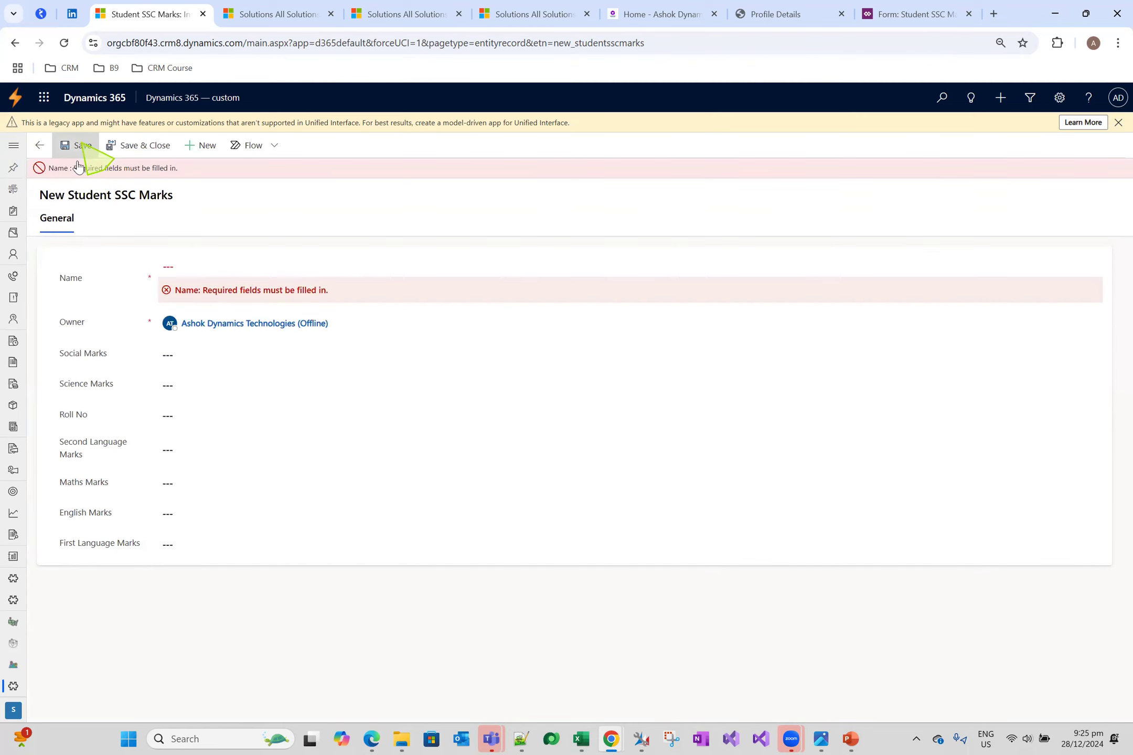
{"action": "left_click_drag", "start_coordinate": [198, 300], "coordinate": [365, 306]}
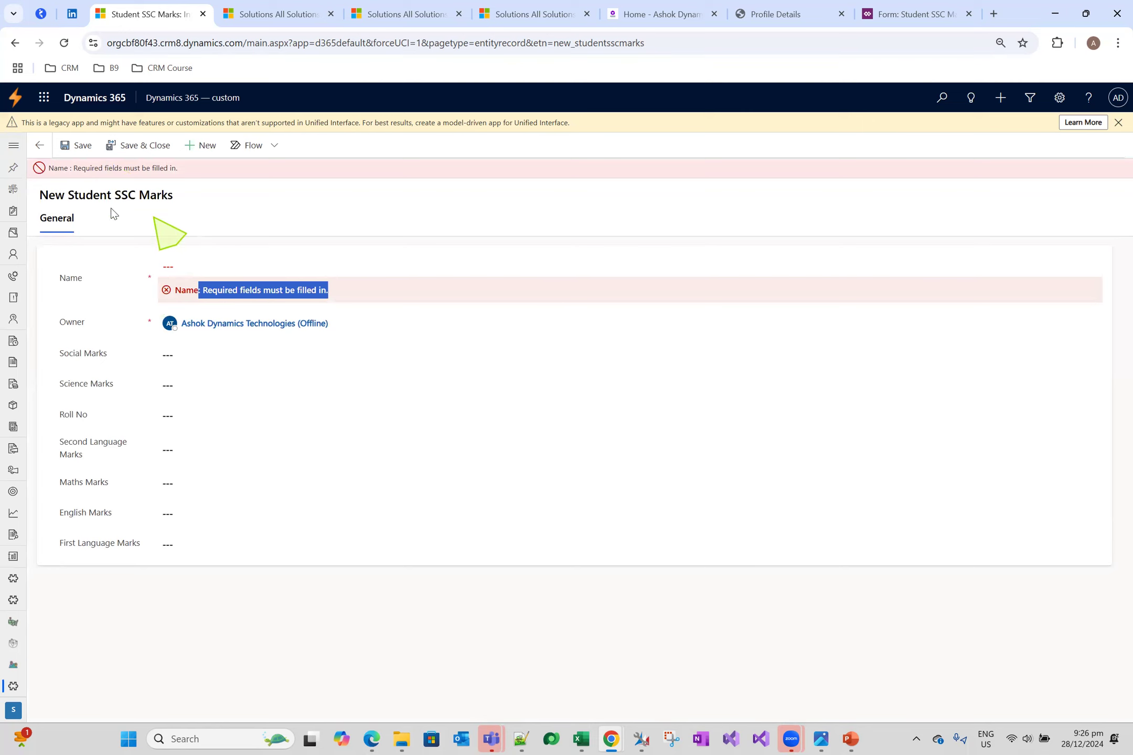
{"action": "left_click", "coordinate": [242, 265]}
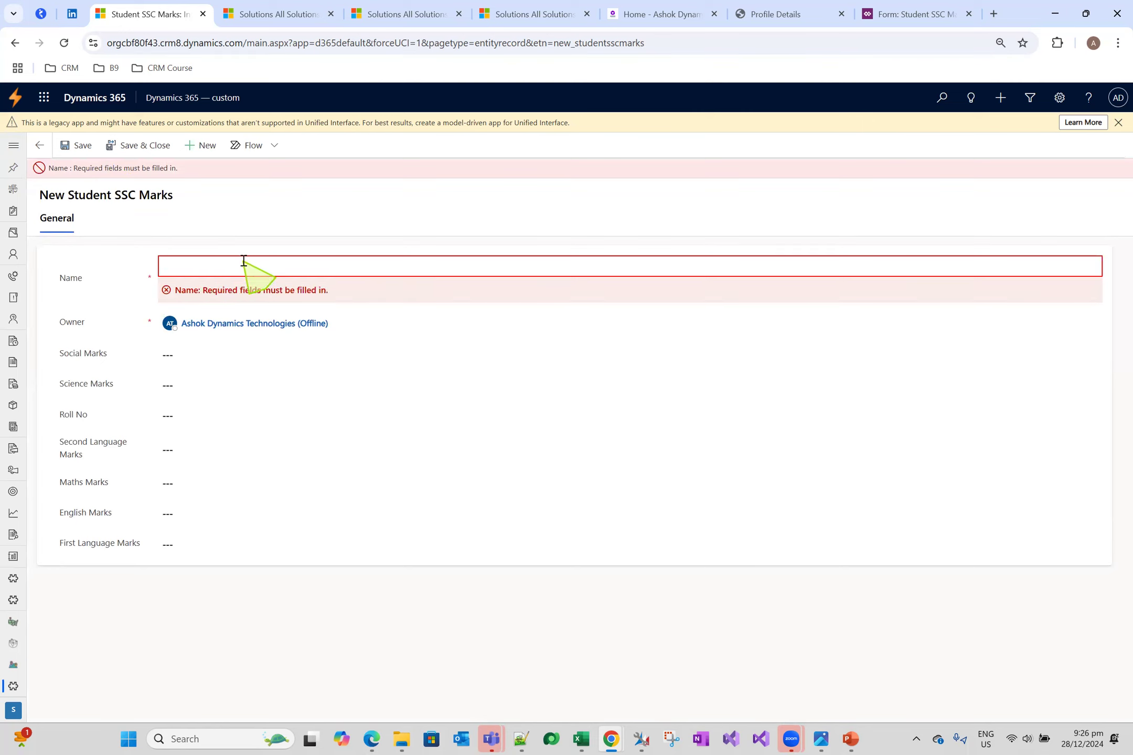
{"action": "left_click", "coordinate": [162, 359]}
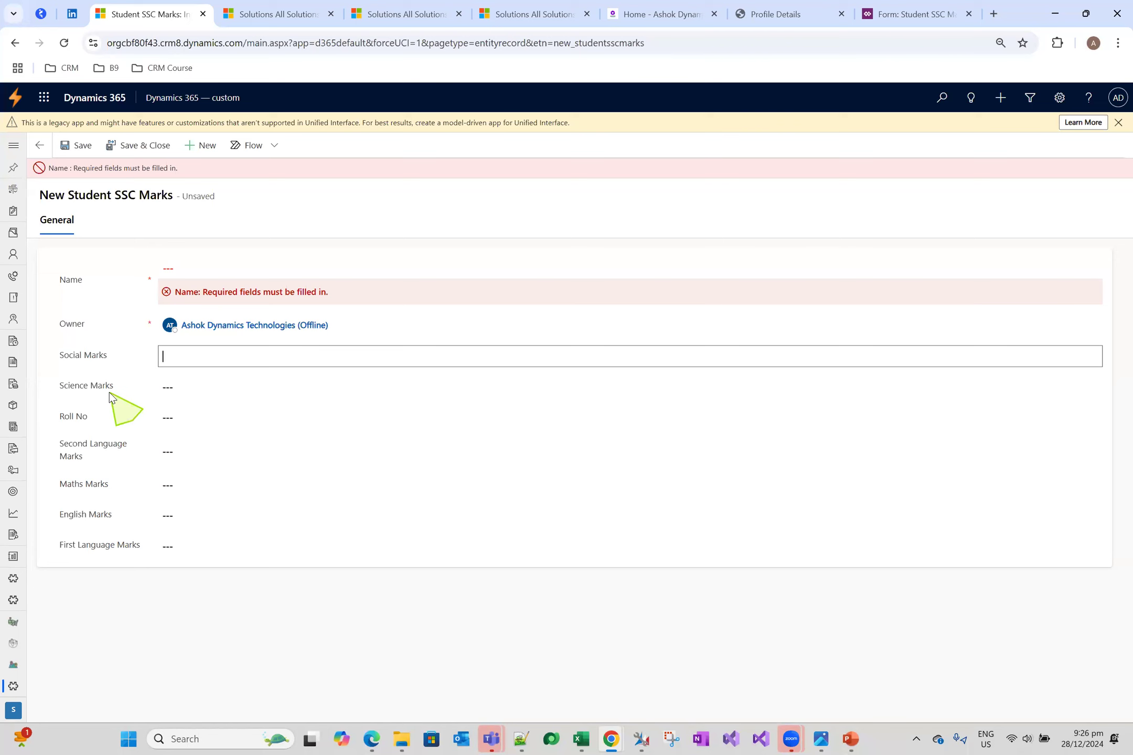
Switch to the MyDynamicsCRMCustomizations solution window and open the Student SSC Marks entity's list of fields
{"action": "key", "text": "alt+Tab"}
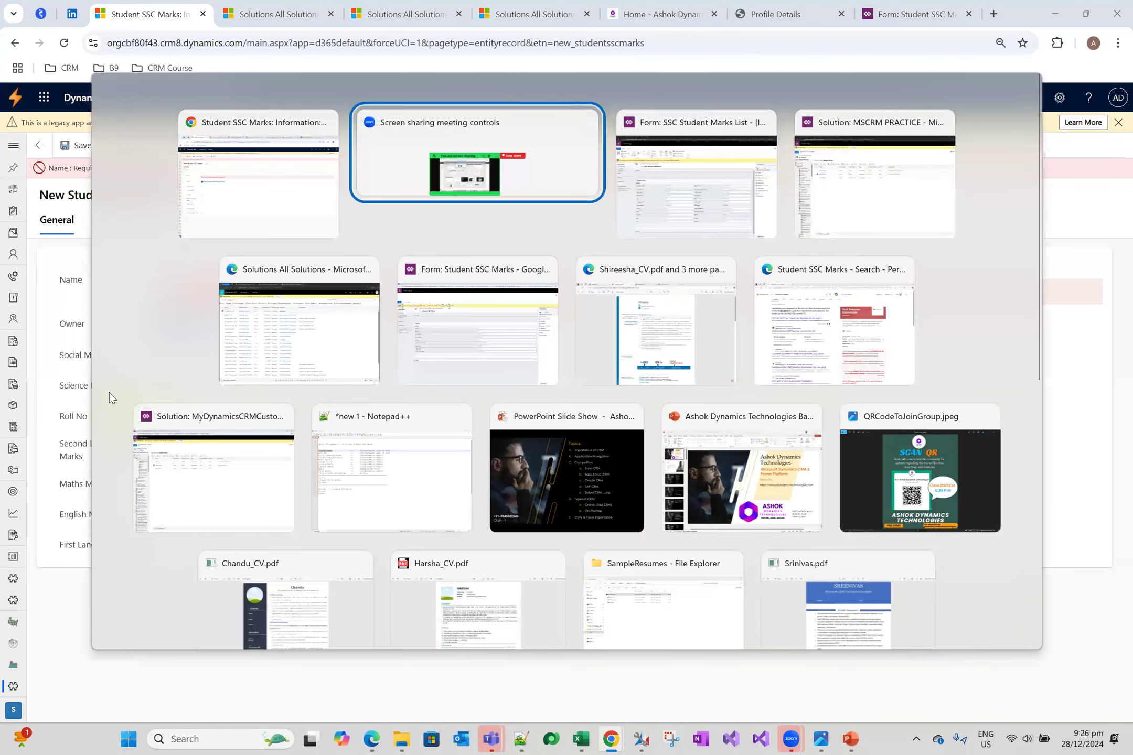
{"action": "key", "text": "alt+Tab"}
{"action": "key", "text": "alt+Tab"}
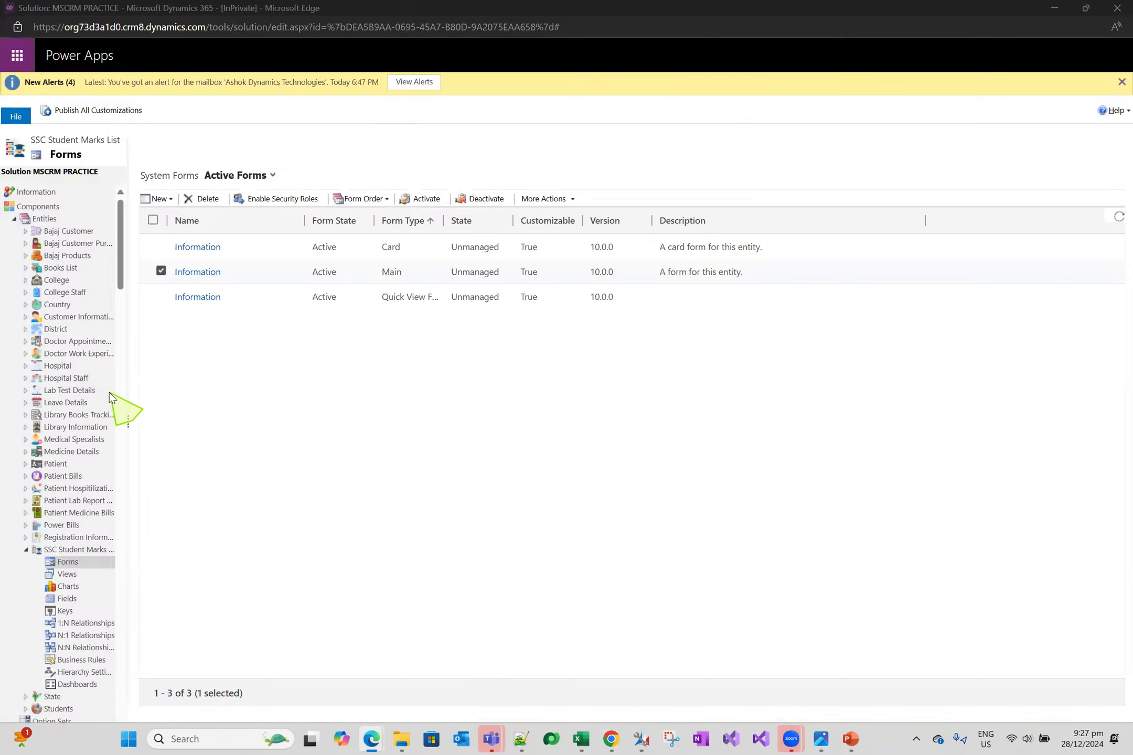
{"action": "key", "text": "alt+Tab"}
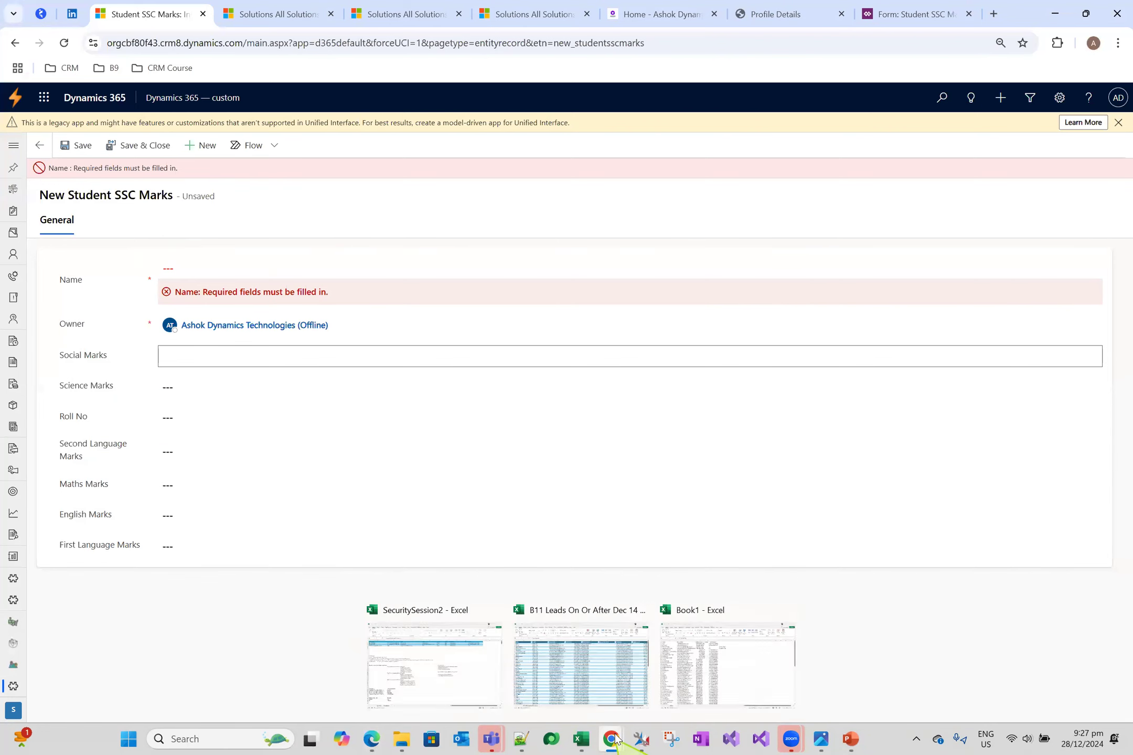
{"action": "key", "text": "alt+Tab"}
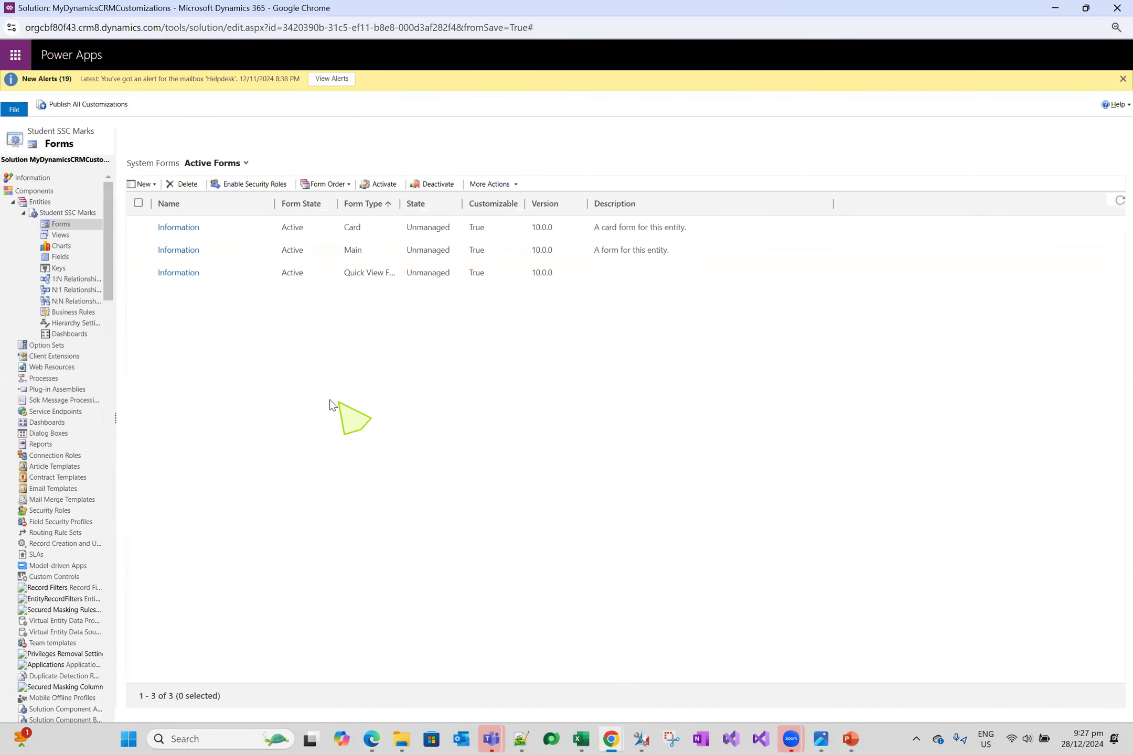
{"action": "left_click", "coordinate": [58, 257]}
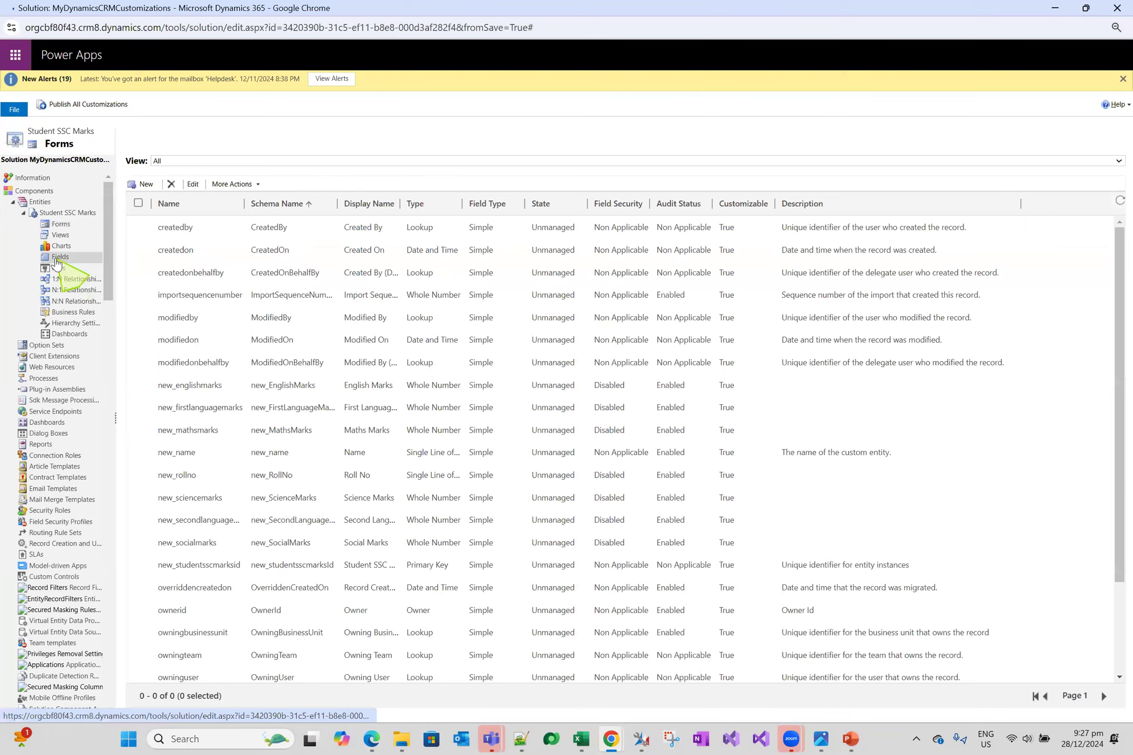
Set the English Marks field's requirement to Business Required, then save and close the field
{"action": "double_click", "coordinate": [236, 381]}
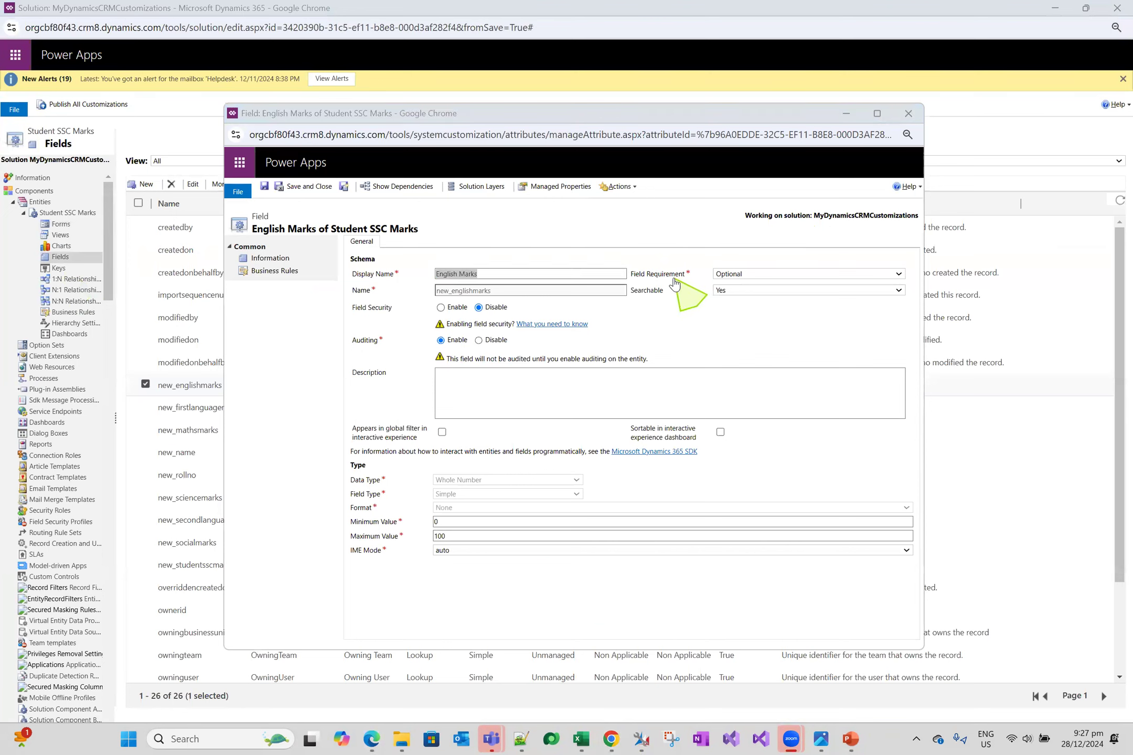
{"action": "left_click", "coordinate": [750, 275]}
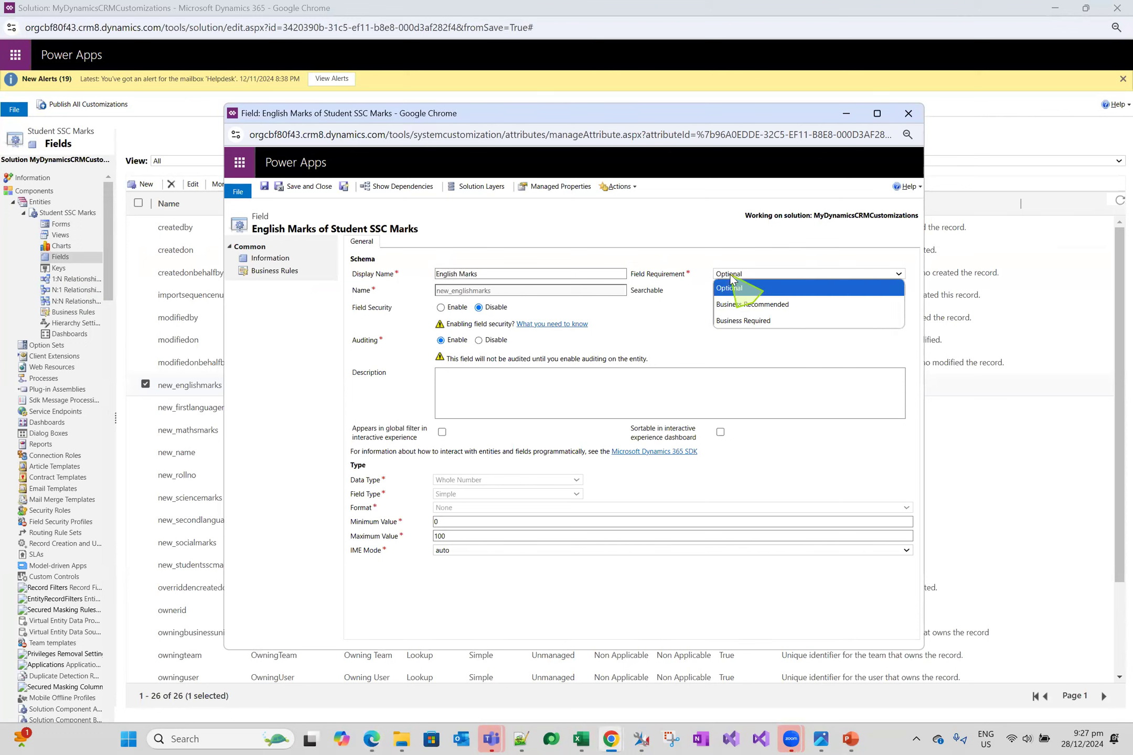
{"action": "left_click", "coordinate": [731, 276]}
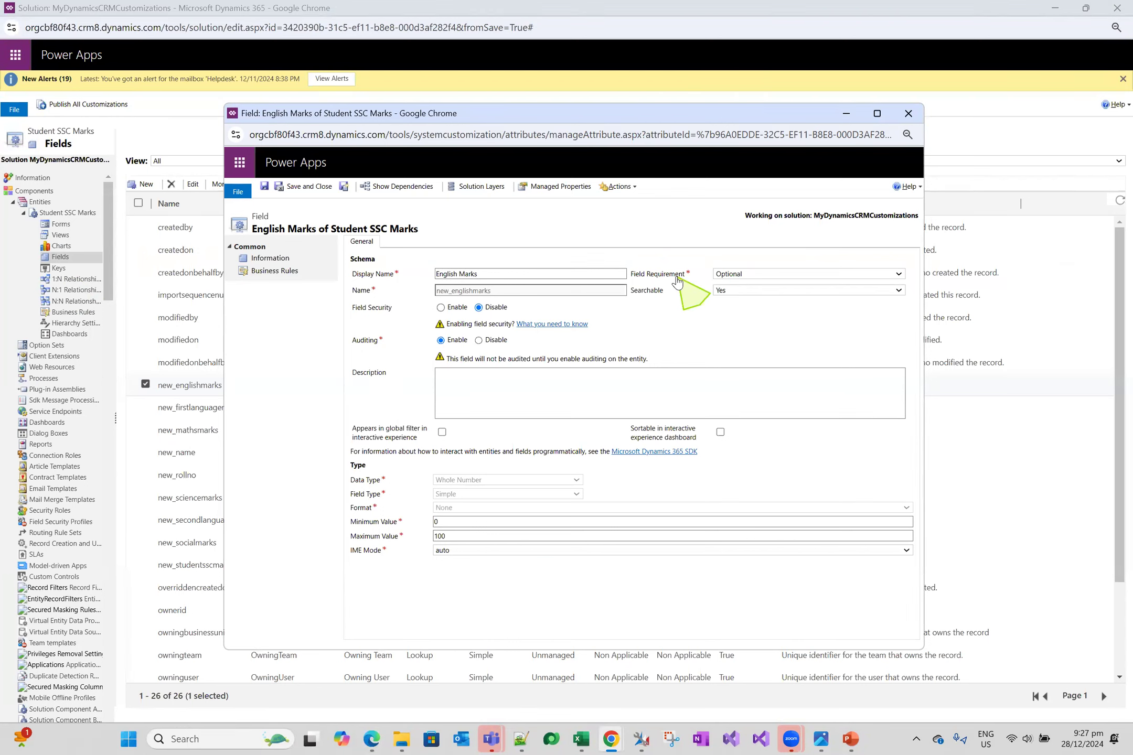
{"action": "left_click", "coordinate": [744, 276]}
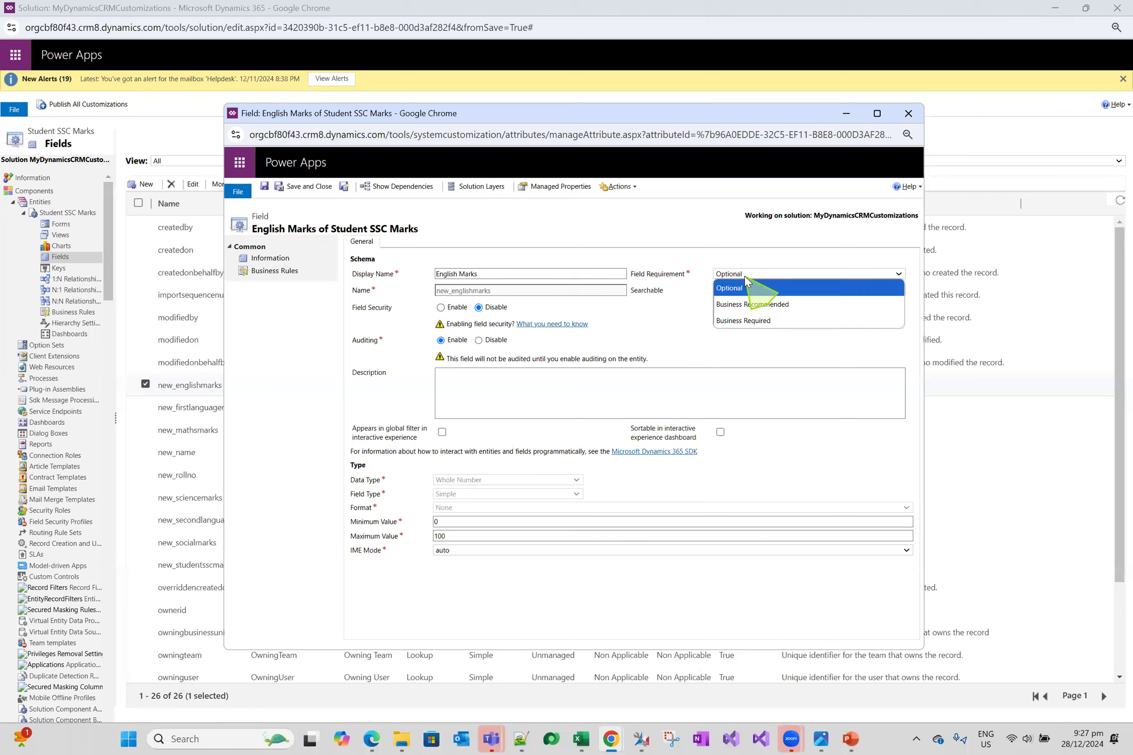
{"action": "left_click", "coordinate": [766, 321]}
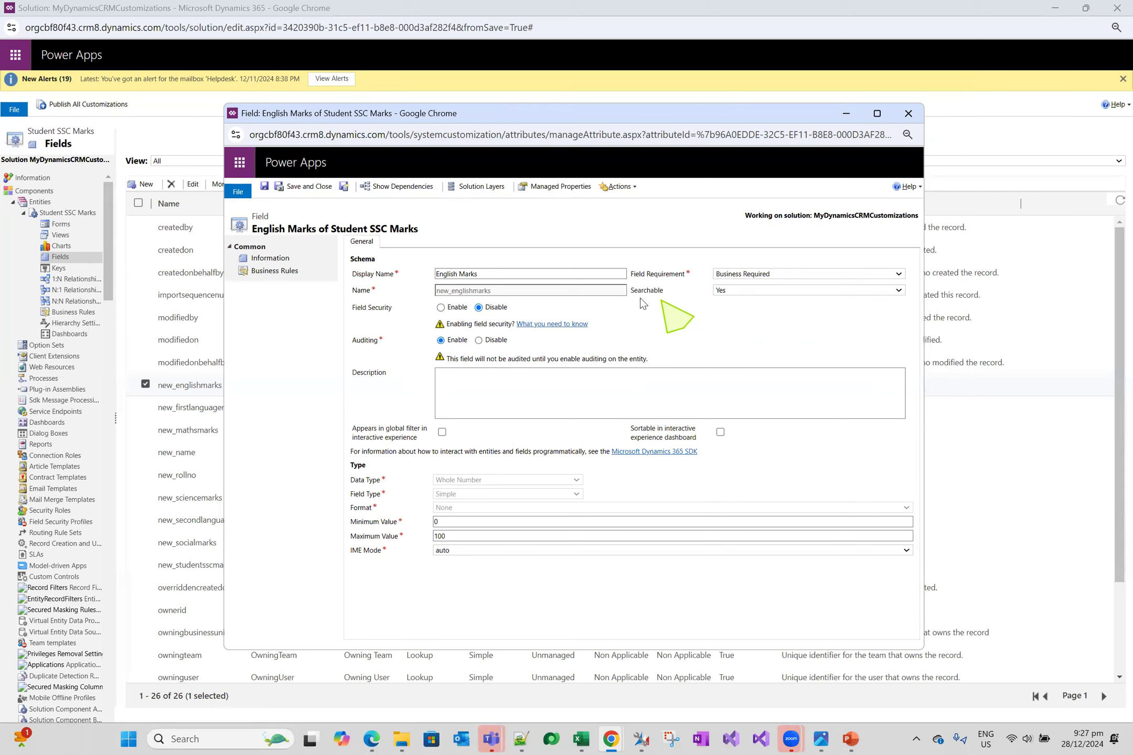
{"action": "left_click", "coordinate": [265, 187]}
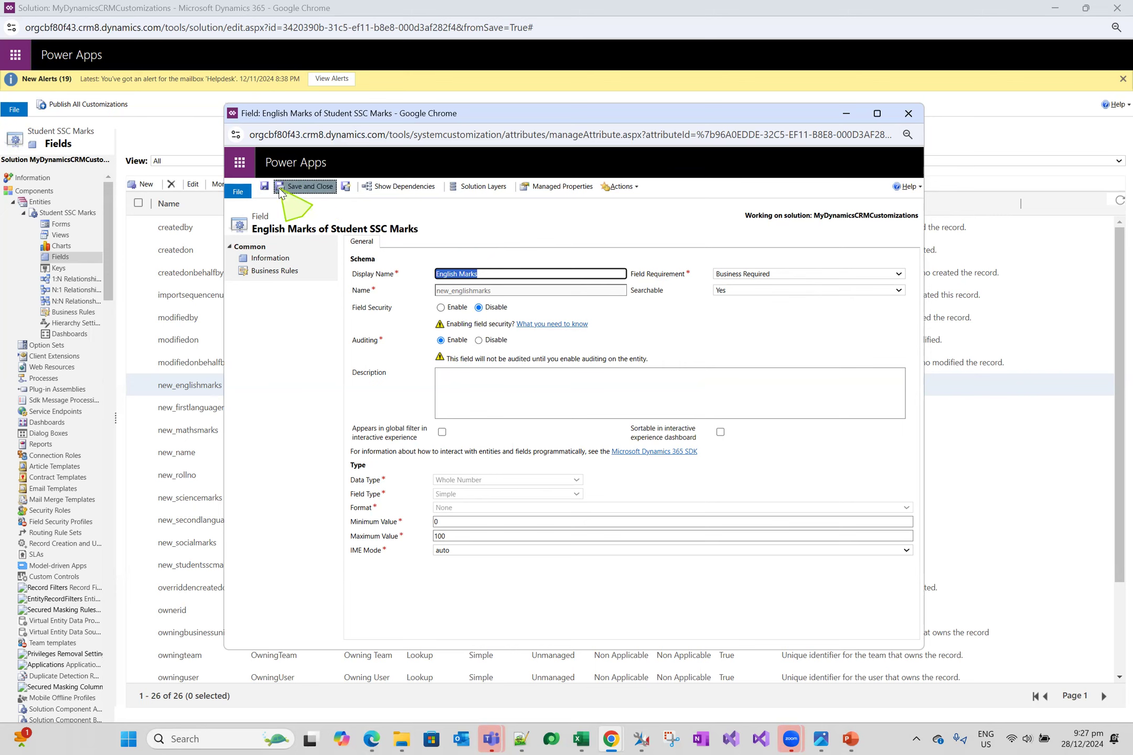
{"action": "left_click", "coordinate": [307, 186]}
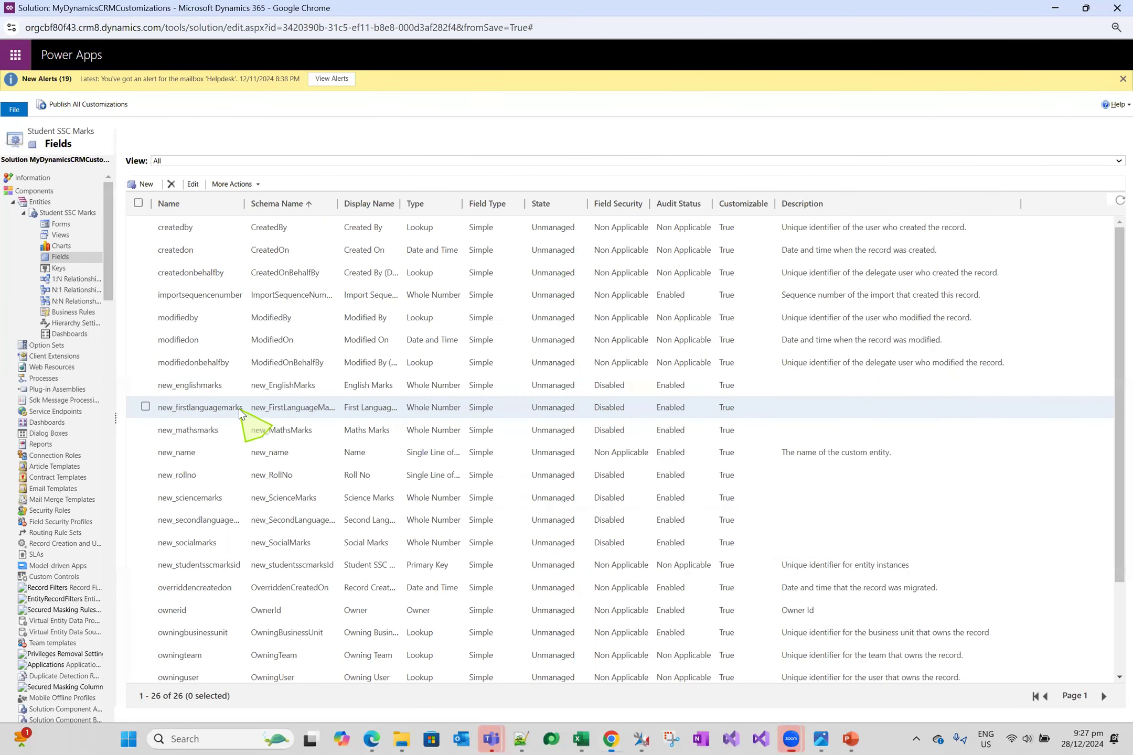
Set the First Language Marks field's requirement to Business Required, then save and close the field
{"action": "double_click", "coordinate": [239, 412]}
{"action": "left_click", "coordinate": [789, 273]}
{"action": "left_click", "coordinate": [755, 320]}
{"action": "left_click", "coordinate": [302, 187]}
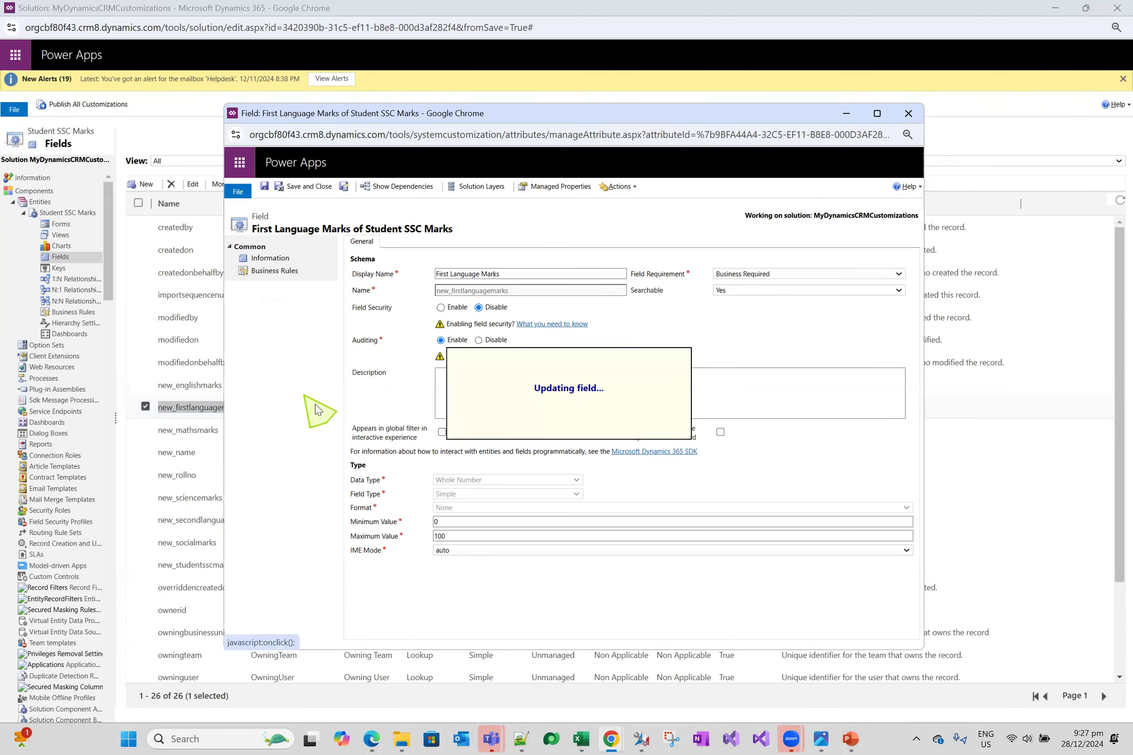
Set the Maths Marks field's requirement to Business Required, then save and close the field
{"action": "double_click", "coordinate": [226, 431]}
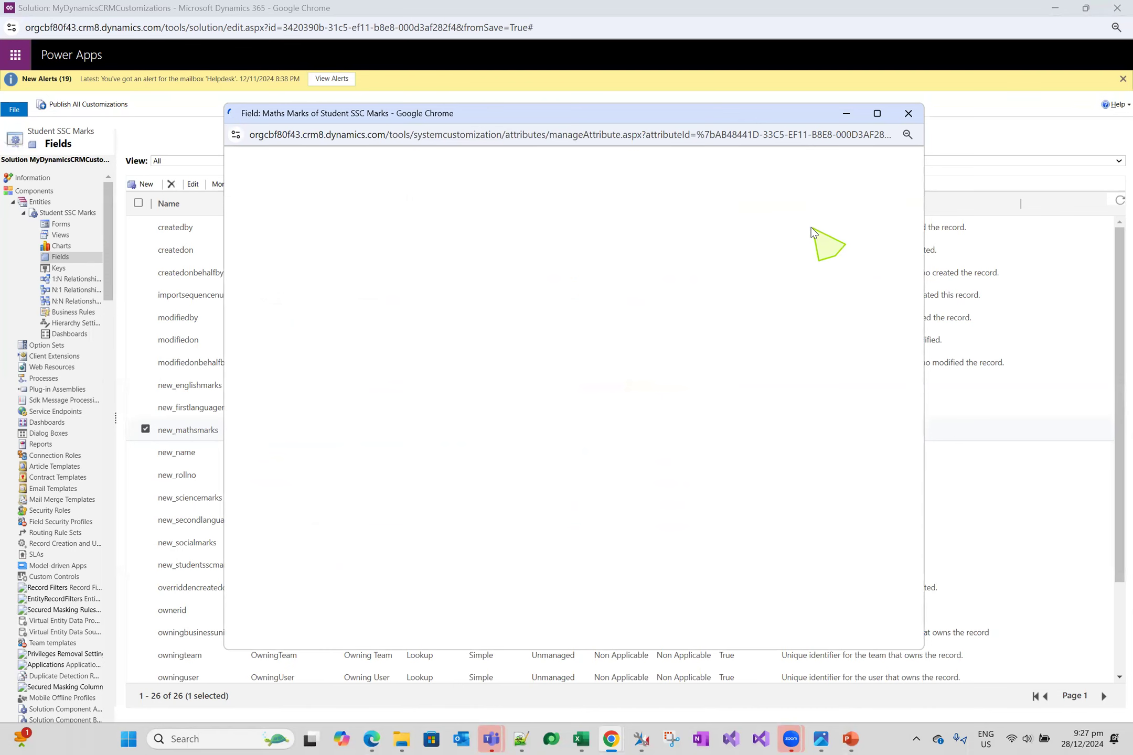
{"action": "left_click", "coordinate": [808, 275]}
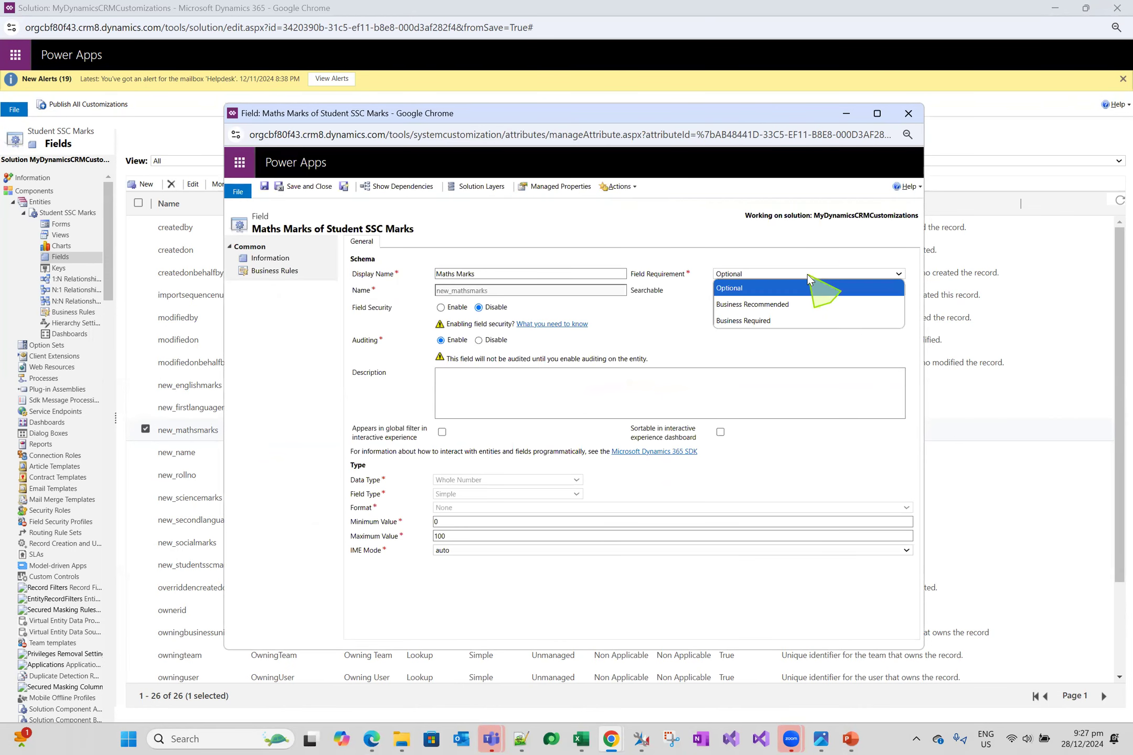
{"action": "left_click", "coordinate": [792, 321]}
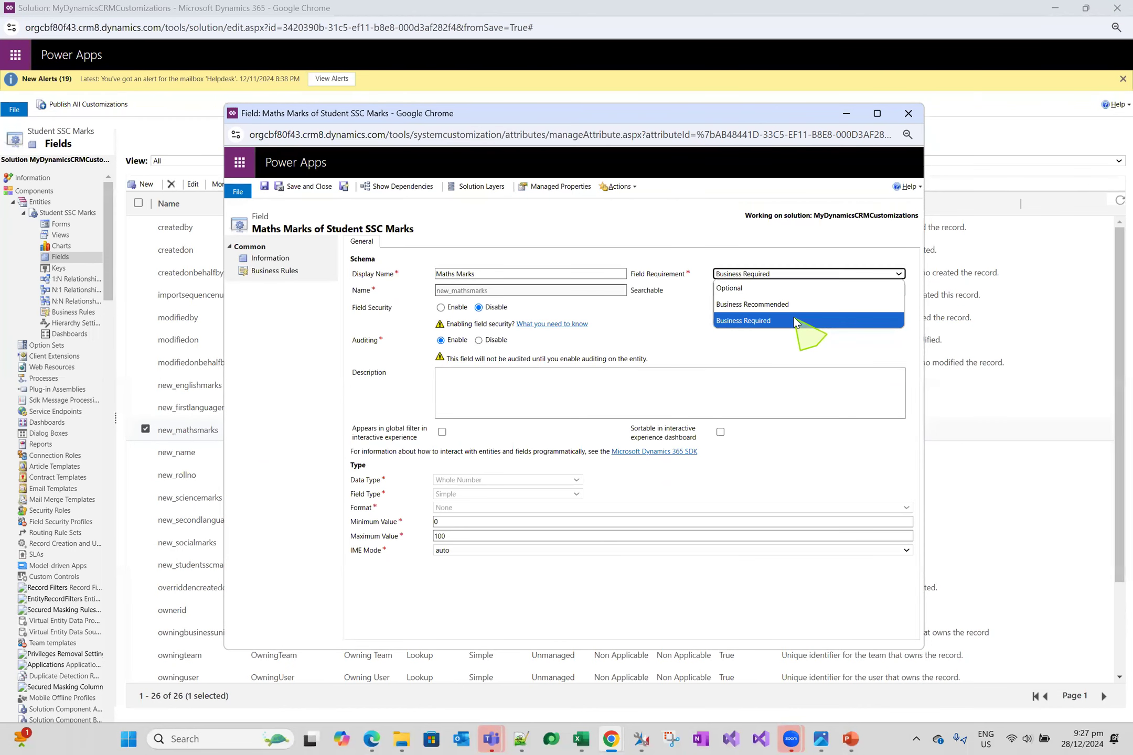
{"action": "left_click", "coordinate": [312, 188]}
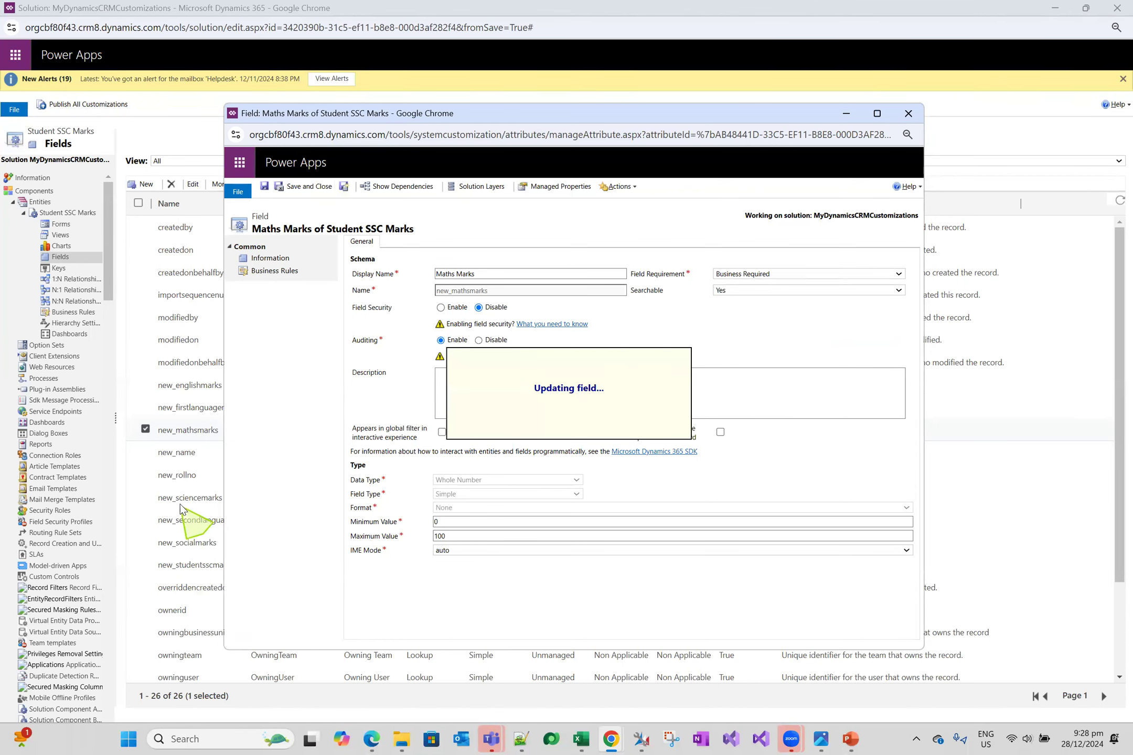
Set the Roll No field's requirement to Business Required, then save and close the field
{"action": "double_click", "coordinate": [240, 473]}
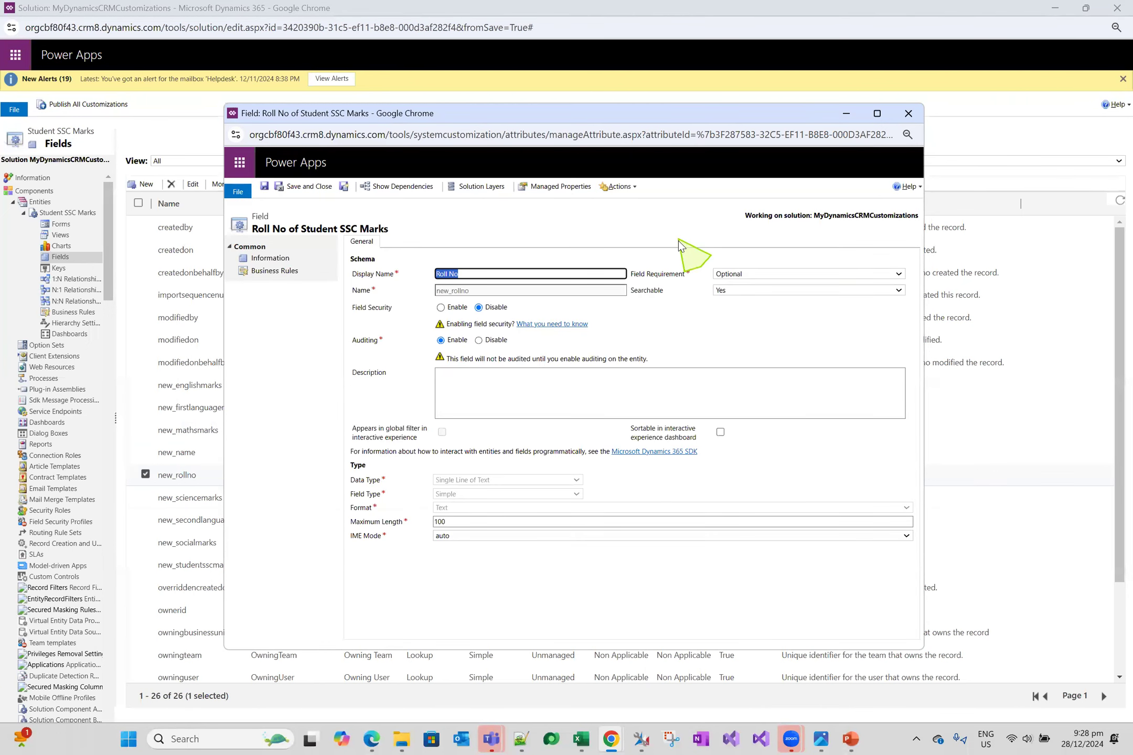
{"action": "left_click", "coordinate": [765, 273]}
{"action": "left_click", "coordinate": [789, 321]}
{"action": "left_click", "coordinate": [321, 187]}
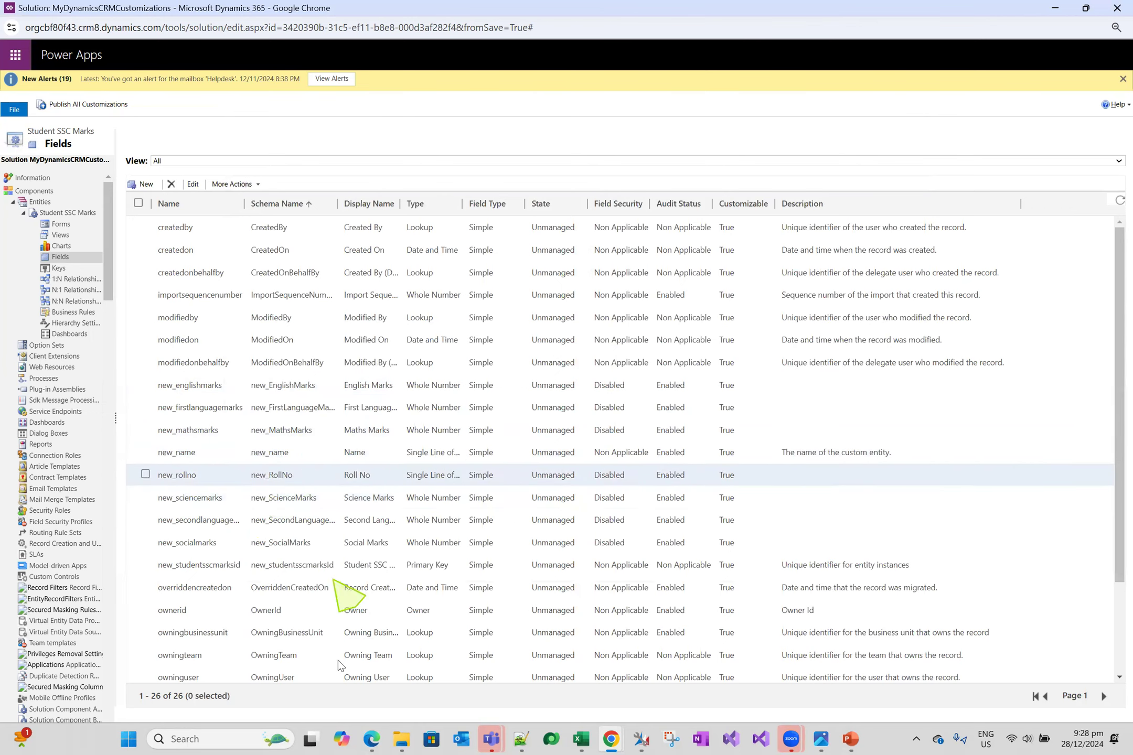
Switch to Notepad++ to review the Grade and Total Secured Percentage entries in the requirements notes, and return to the solution window
{"action": "left_click", "coordinate": [520, 739]}
{"action": "left_click", "coordinate": [118, 371]}
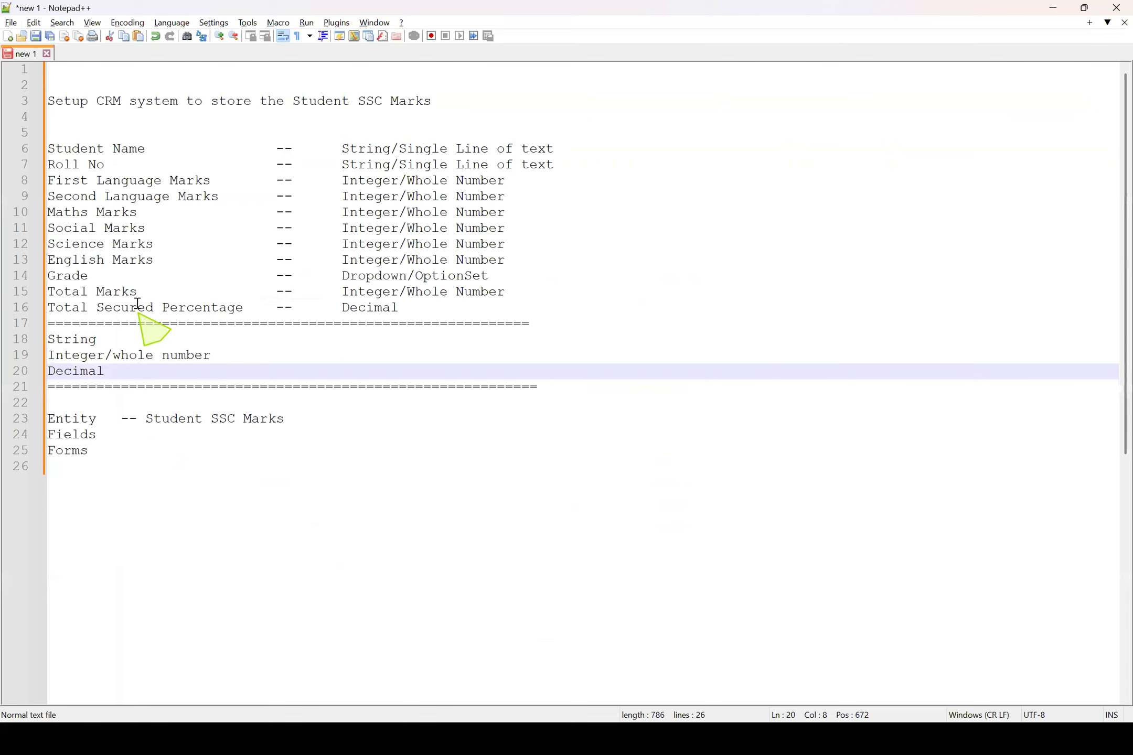
{"action": "left_click_drag", "start_coordinate": [104, 276], "coordinate": [30, 275]}
{"action": "left_click_drag", "start_coordinate": [218, 306], "coordinate": [42, 307]}
{"action": "left_click", "coordinate": [238, 307]}
{"action": "left_click", "coordinate": [1053, 8]}
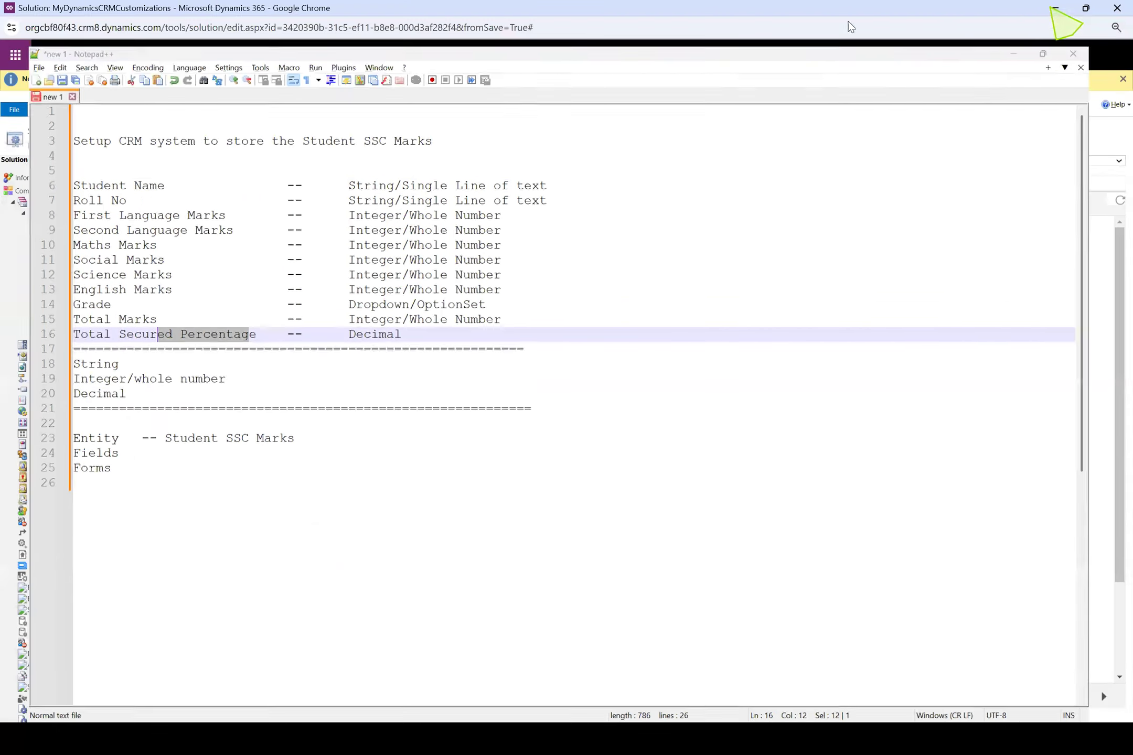
Start a new Student SSC Marks field with the display name Grade and data type Option Set, and maximize its window
{"action": "left_click", "coordinate": [146, 185]}
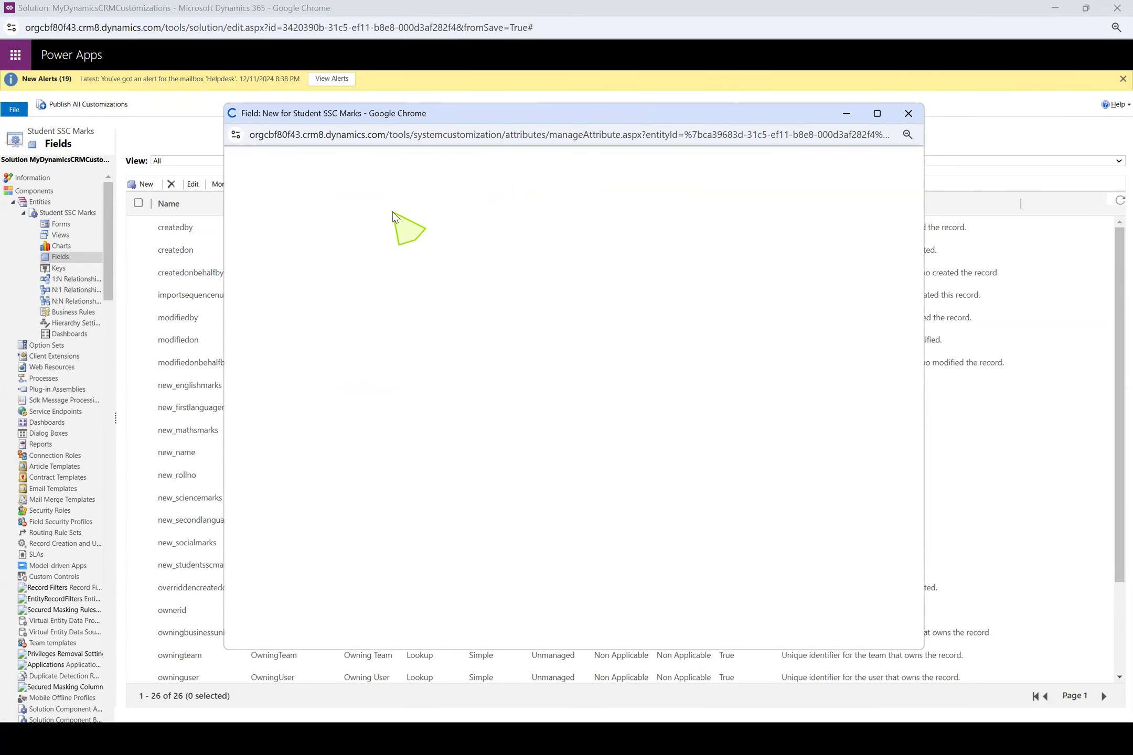
{"action": "left_click", "coordinate": [517, 273]}
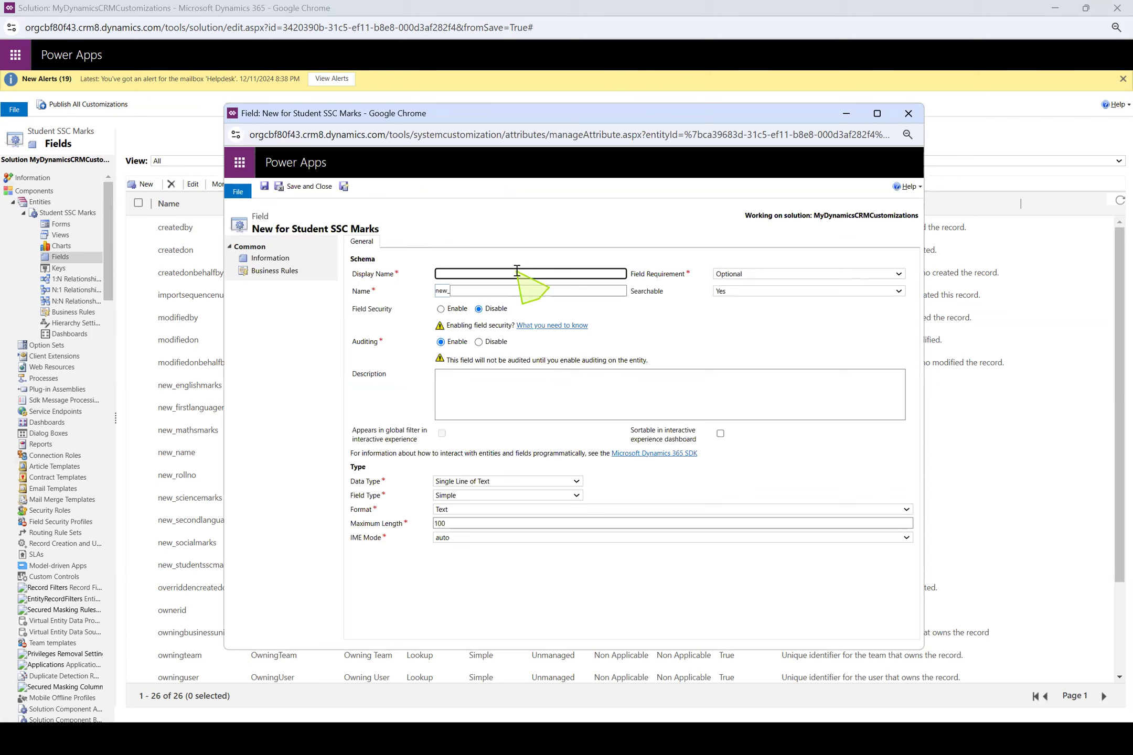
{"action": "type", "text": "Grade"}
{"action": "left_click", "coordinate": [522, 233]}
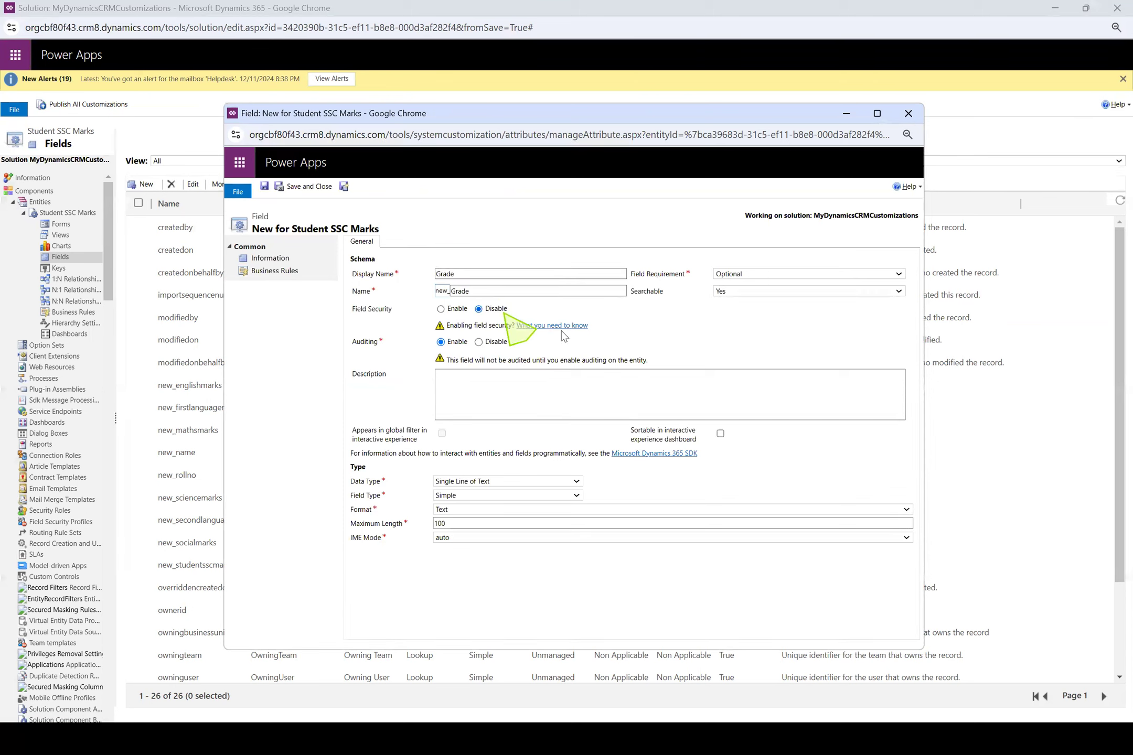
{"action": "left_click", "coordinate": [514, 481]}
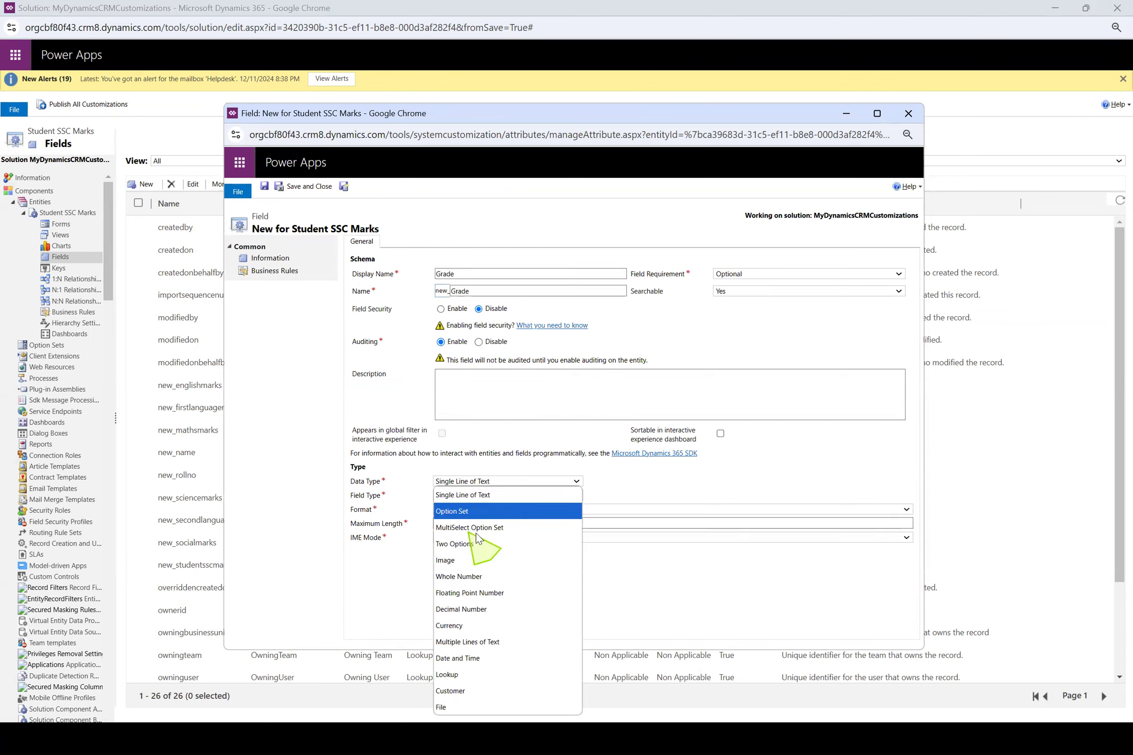
{"action": "left_click", "coordinate": [504, 518]}
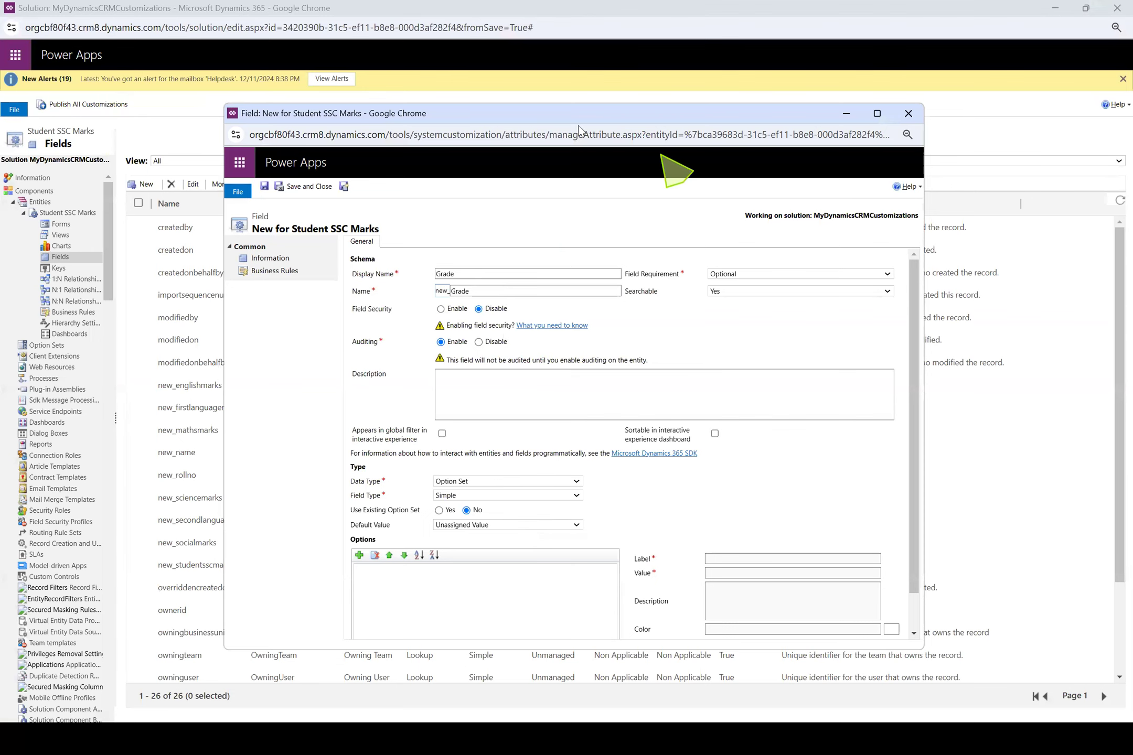
{"action": "double_click", "coordinate": [419, 114]}
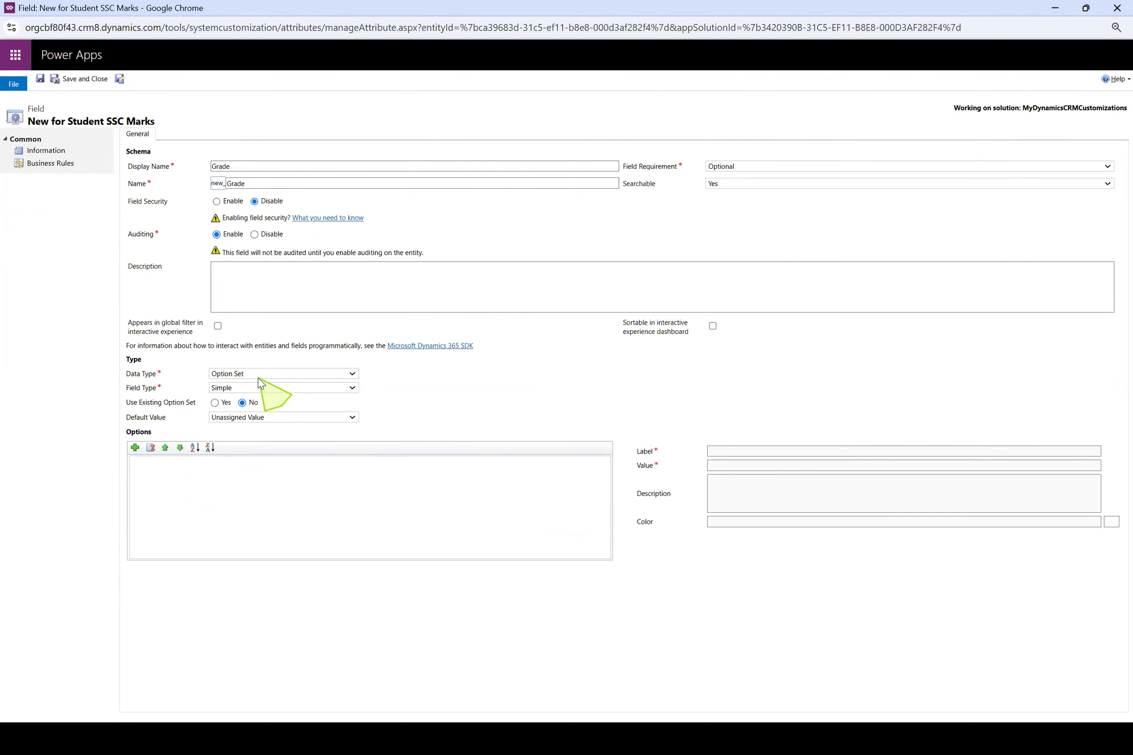
Add three options to the Grade option set and label the first one A
{"action": "left_click", "coordinate": [134, 449]}
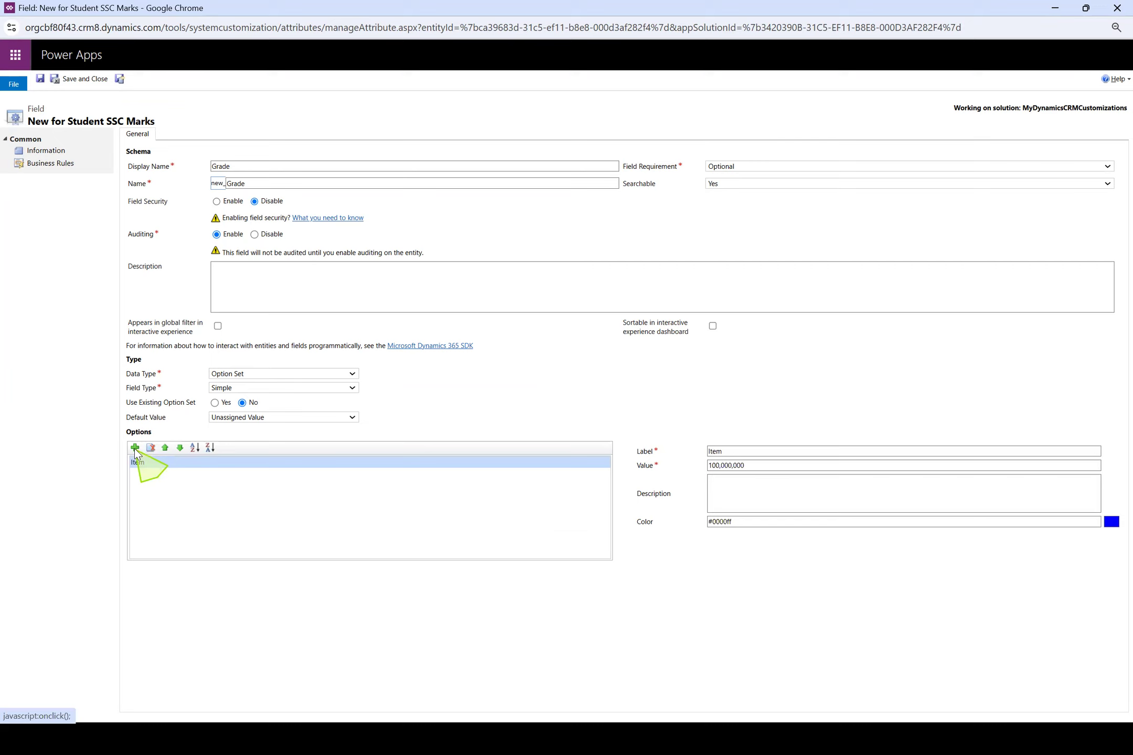
{"action": "left_click", "coordinate": [135, 447]}
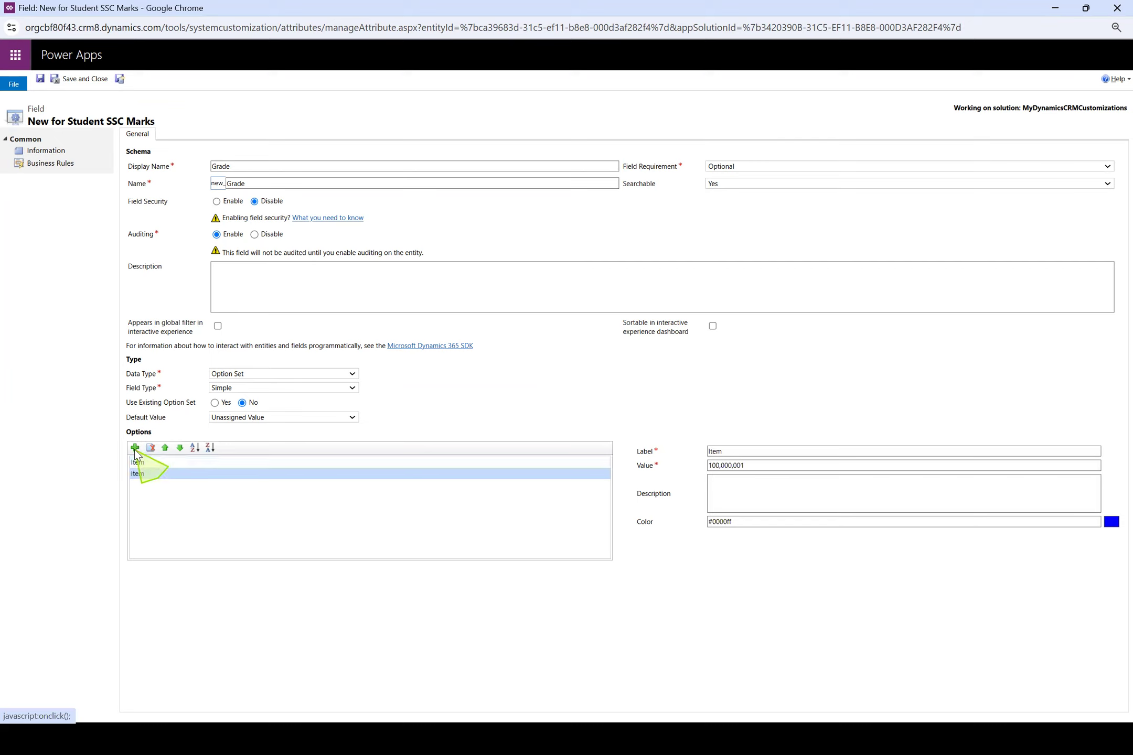
{"action": "left_click", "coordinate": [135, 447]}
{"action": "left_click", "coordinate": [155, 463]}
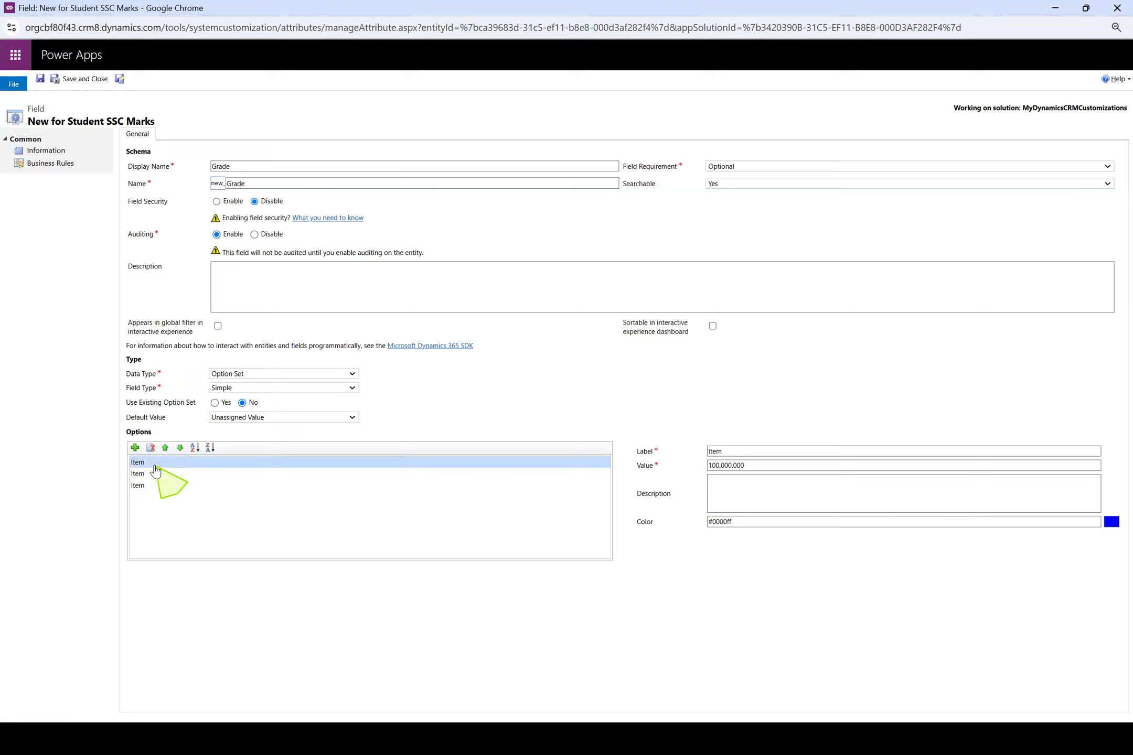
{"action": "left_click", "coordinate": [742, 450]}
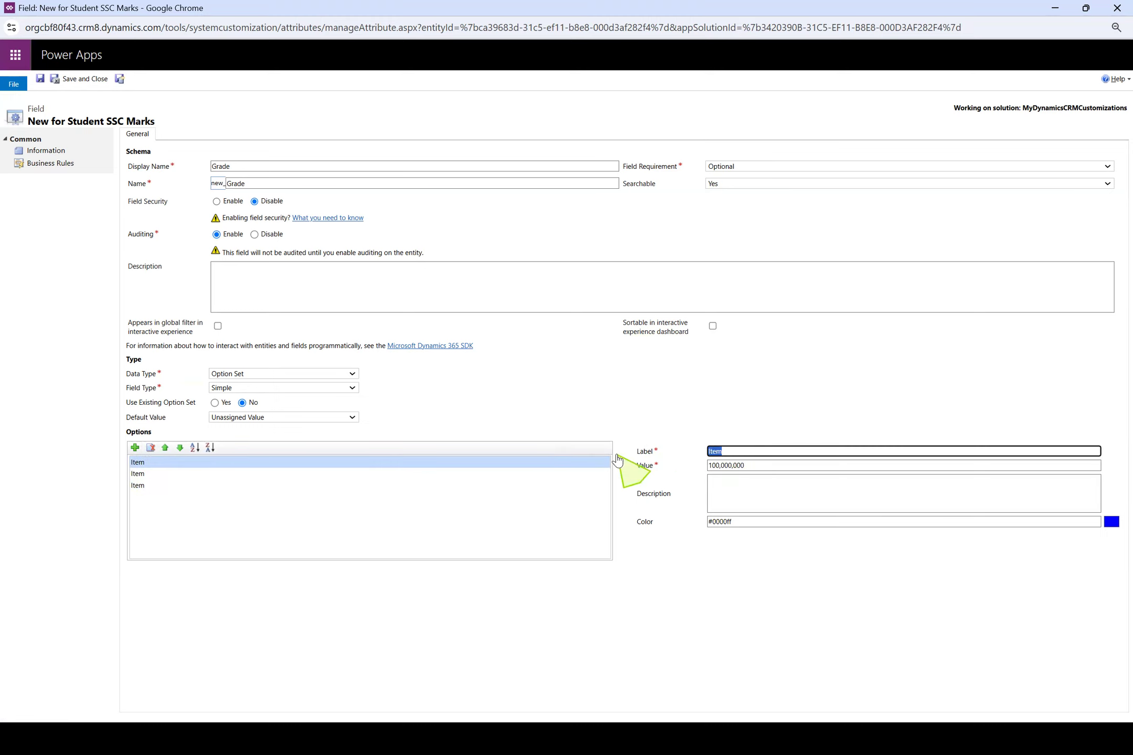
{"action": "type", "text": "A"}
{"action": "left_click_drag", "start_coordinate": [720, 451], "coordinate": [584, 454]}
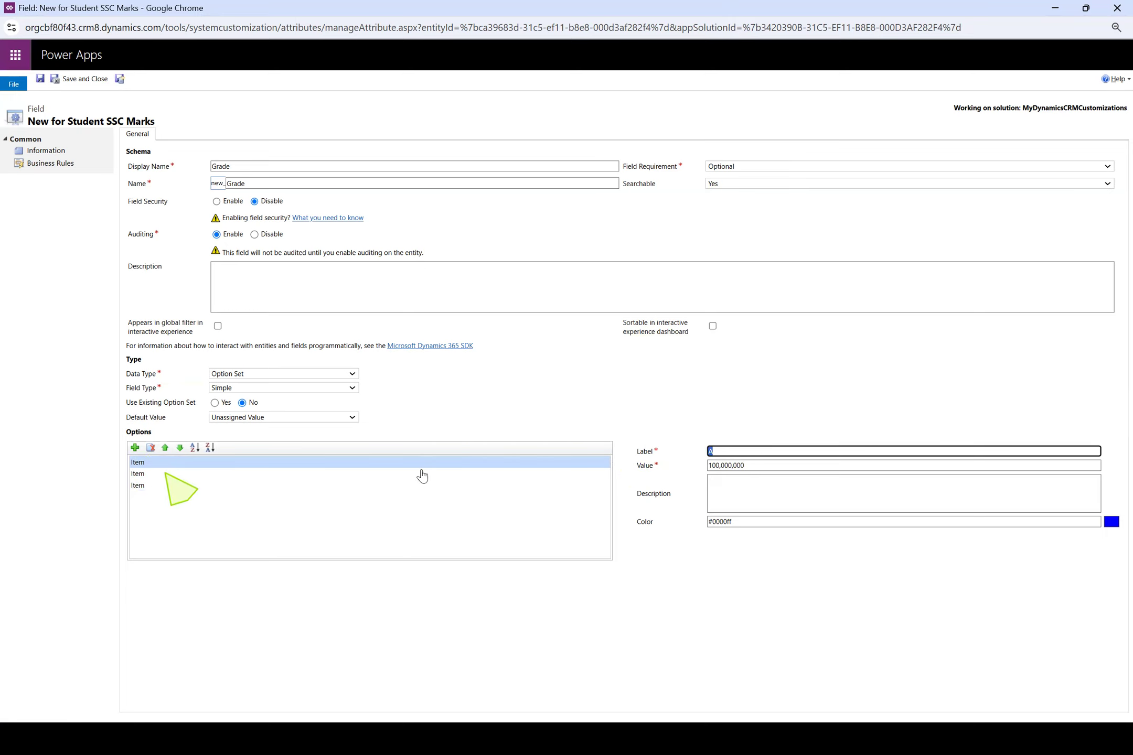
Label the second Grade option B and the third one C
{"action": "left_click", "coordinate": [155, 476]}
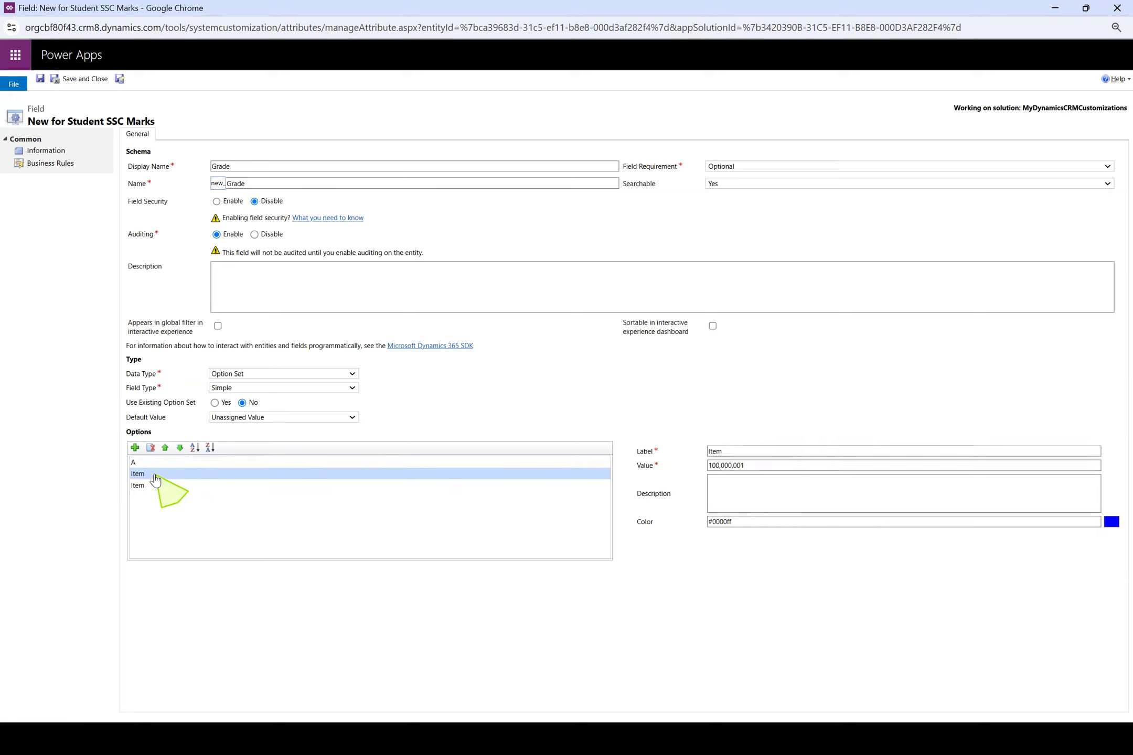
{"action": "left_click_drag", "start_coordinate": [771, 450], "coordinate": [561, 460]}
{"action": "type", "text": "B"}
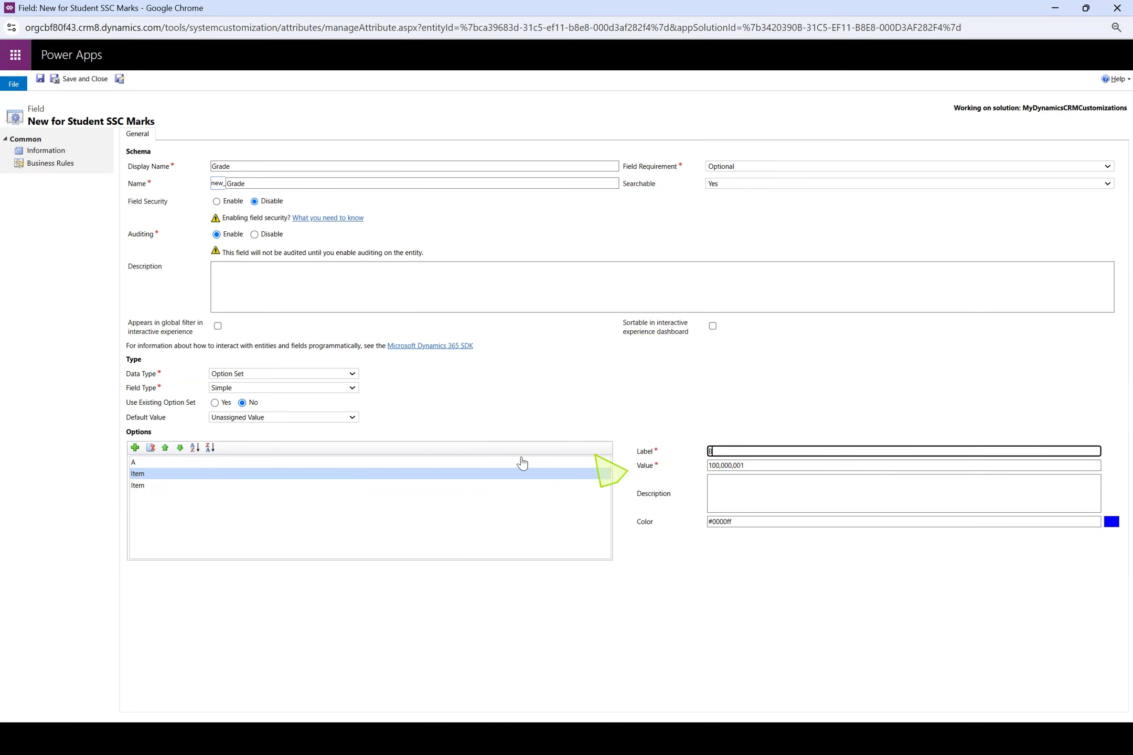
{"action": "left_click", "coordinate": [157, 485]}
{"action": "left_click_drag", "start_coordinate": [785, 450], "coordinate": [569, 449]}
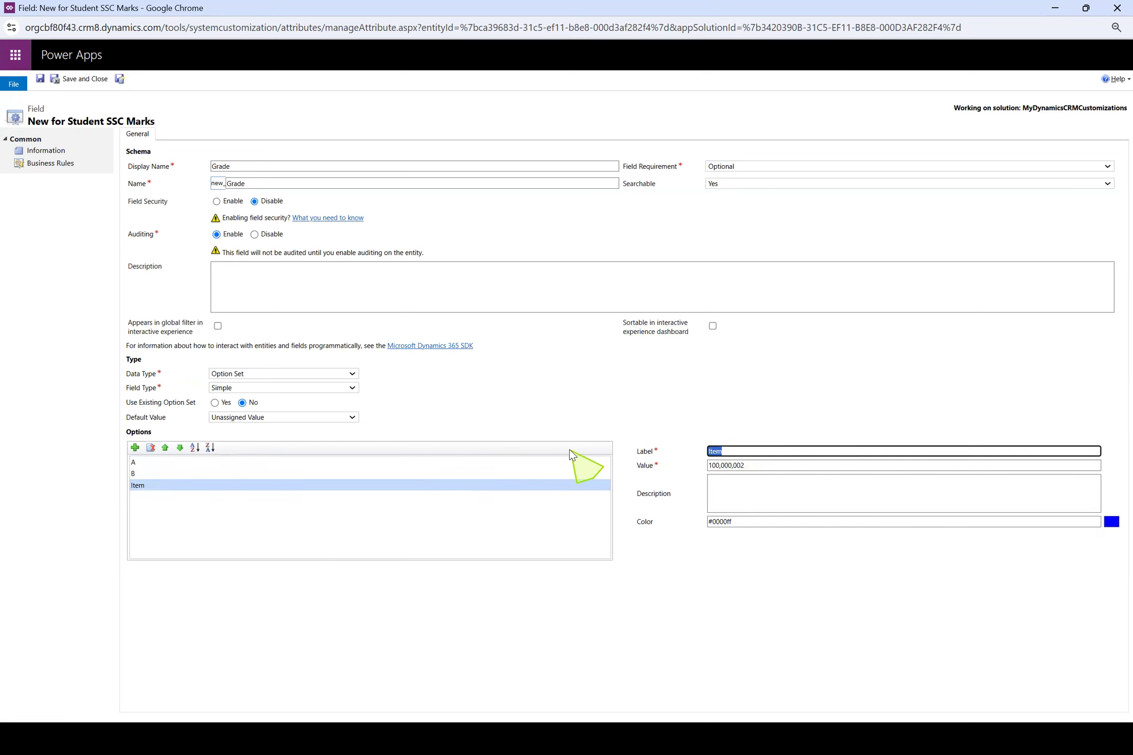
Examine the numeric values behind the Grade options A, B and C by selecting each one
{"action": "left_click_drag", "start_coordinate": [748, 465], "coordinate": [688, 472]}
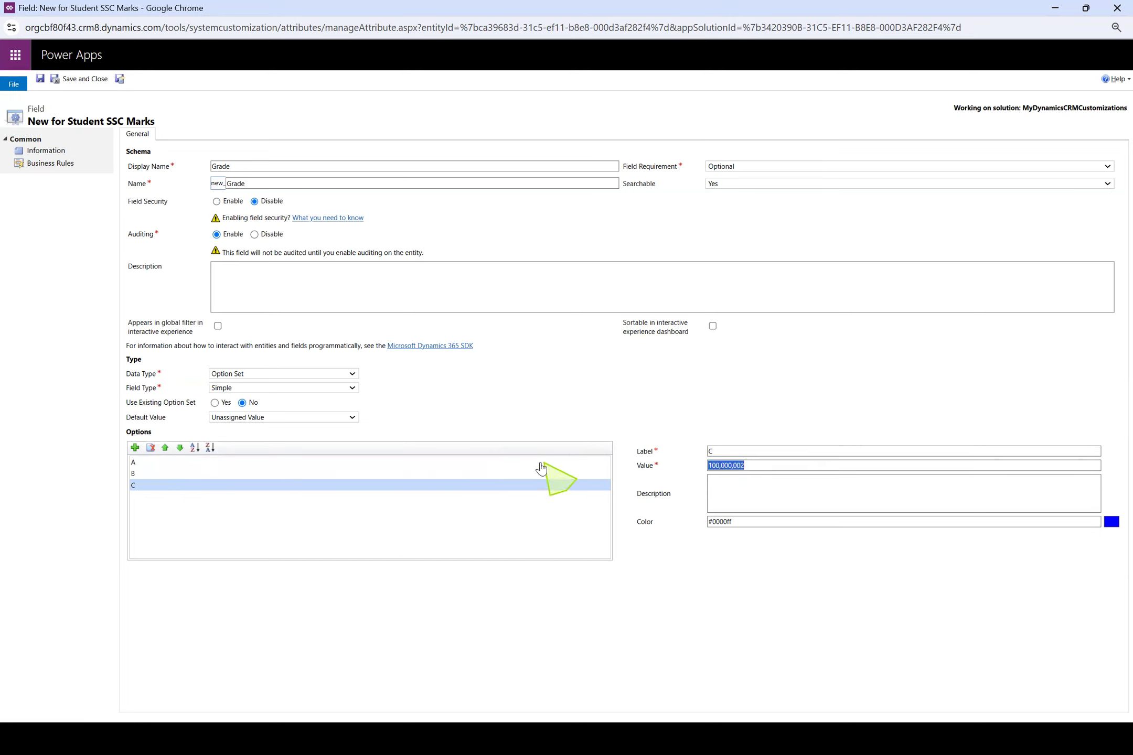
{"action": "left_click", "coordinate": [166, 475]}
{"action": "left_click", "coordinate": [162, 465]}
{"action": "left_click", "coordinate": [163, 475]}
{"action": "left_click", "coordinate": [163, 486]}
{"action": "left_click", "coordinate": [153, 465]}
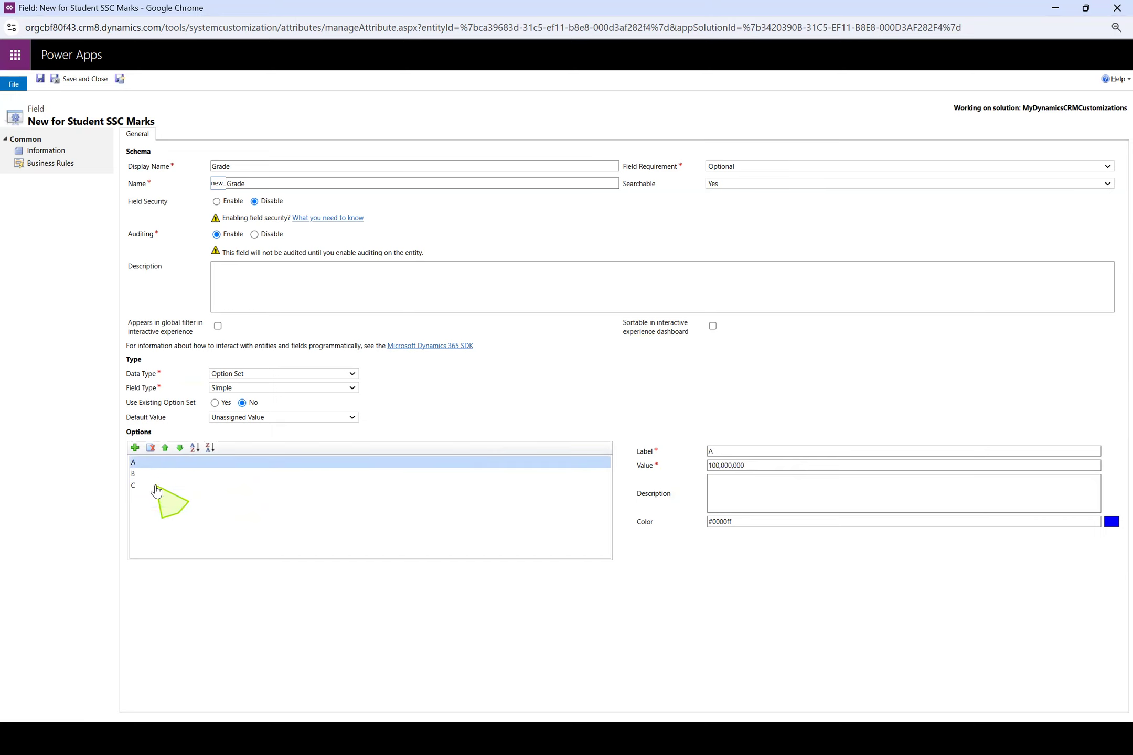
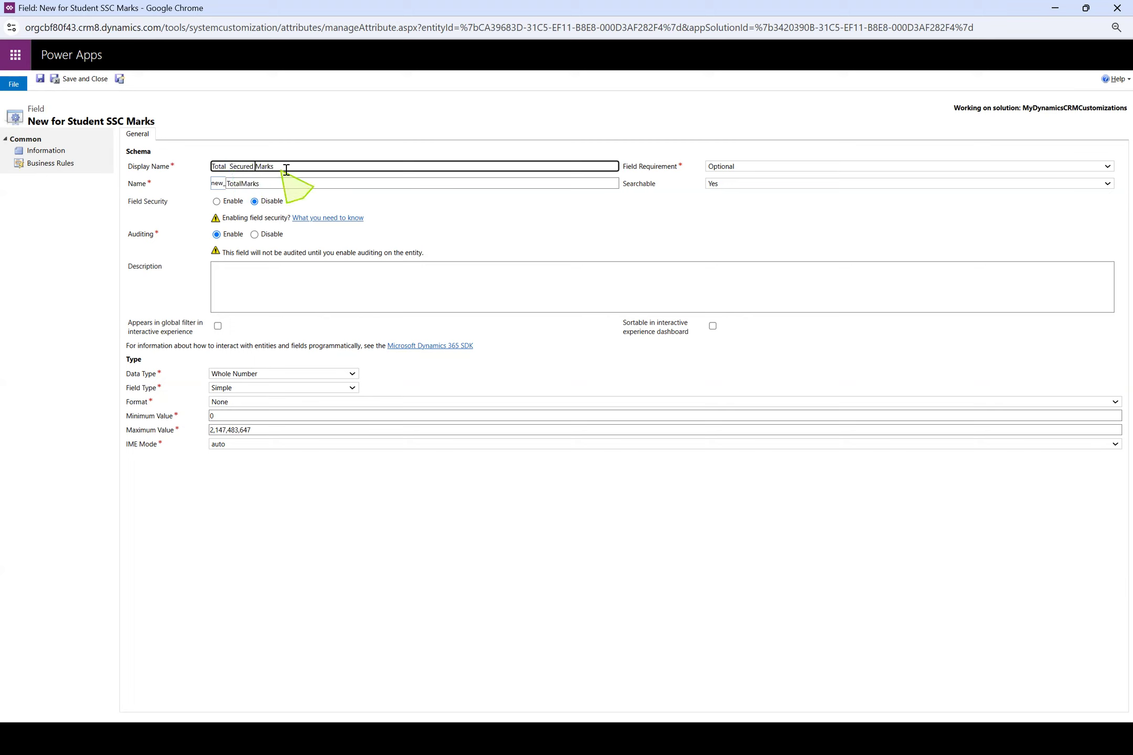
Set the new field's schema name to TotalSecuredMarks and remove the extra space between Total and Secured in its display name
{"action": "left_click_drag", "start_coordinate": [286, 167], "coordinate": [21, 167]}
{"action": "key", "text": "ctrl+c"}
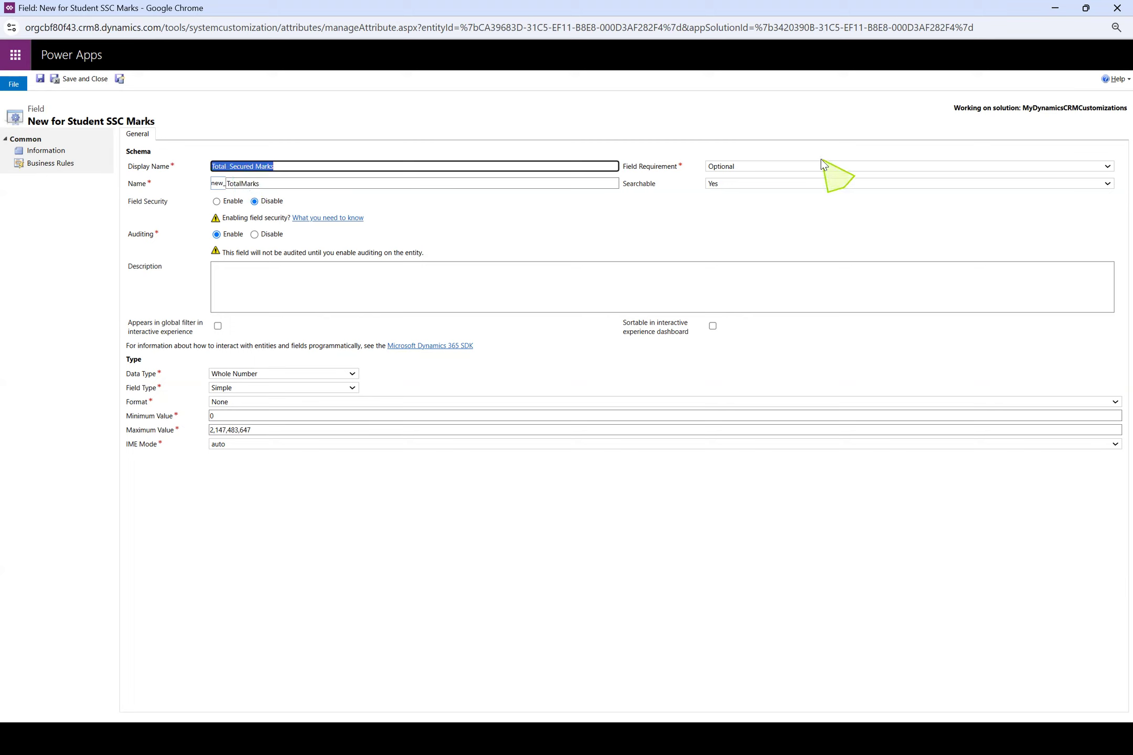
{"action": "left_click_drag", "start_coordinate": [293, 183], "coordinate": [231, 184]}
{"action": "key", "text": "ctrl+v"}
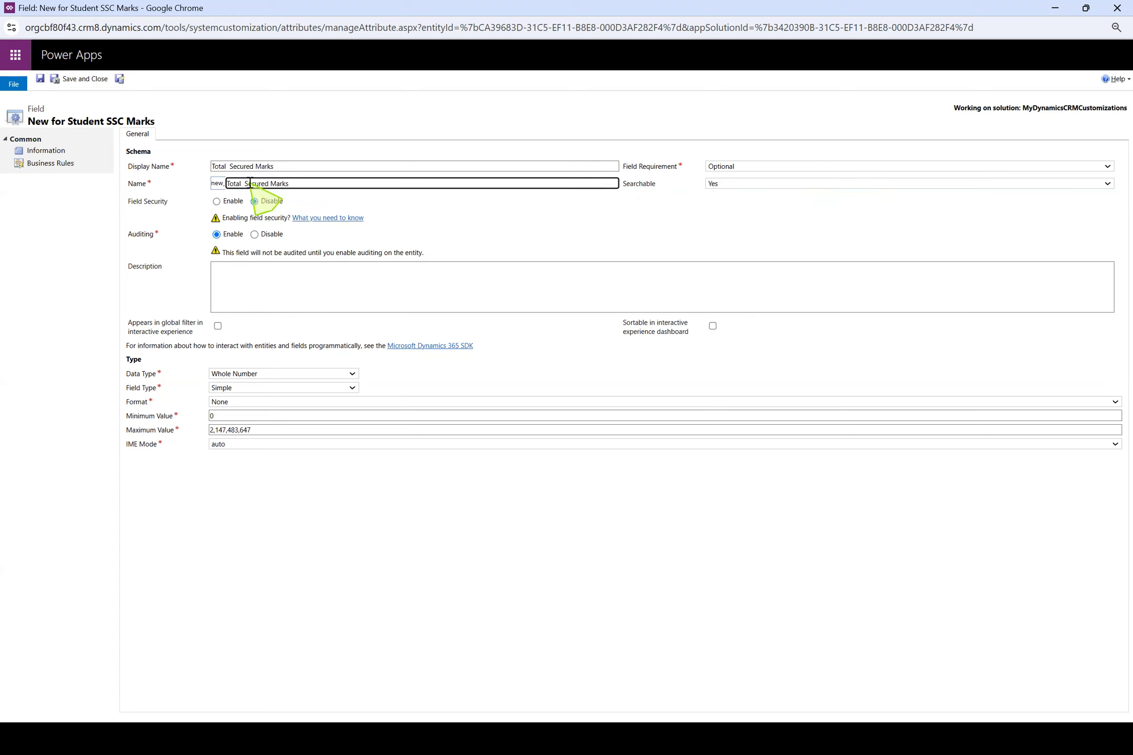
{"action": "key", "text": "BackSpace"}
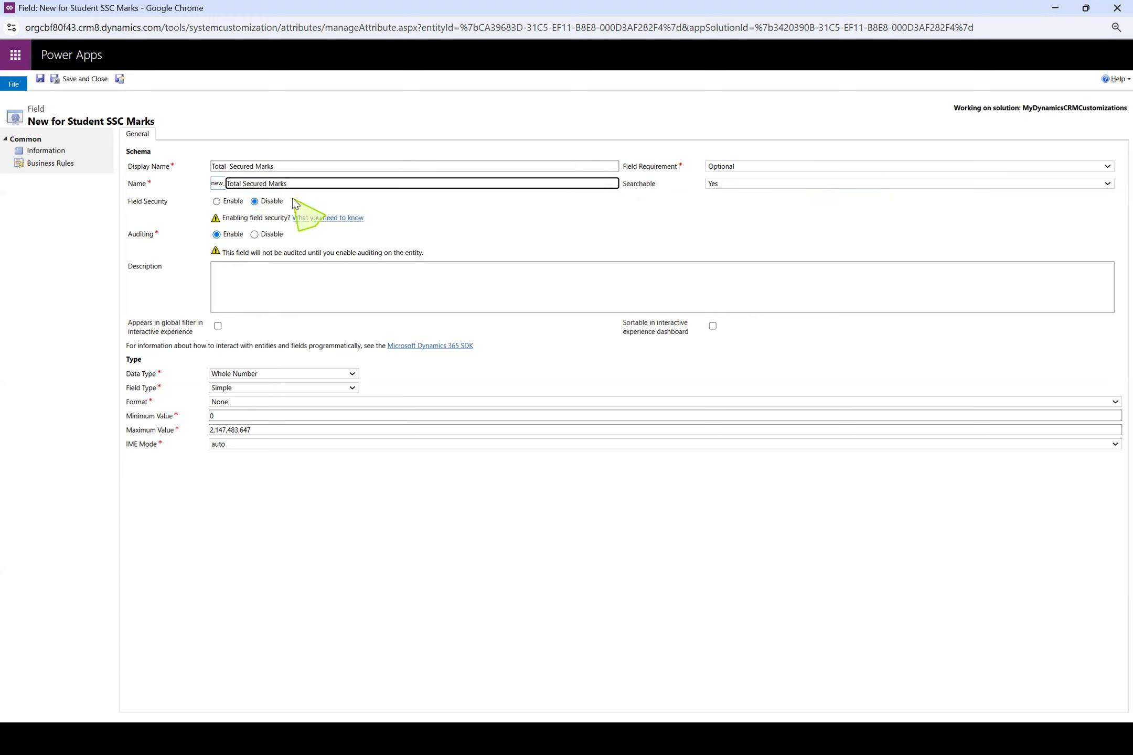
{"action": "left_click", "coordinate": [269, 184]}
{"action": "key", "text": "BackSpace"}
{"action": "key", "text": "BackSpace"}
{"action": "left_click", "coordinate": [230, 167]}
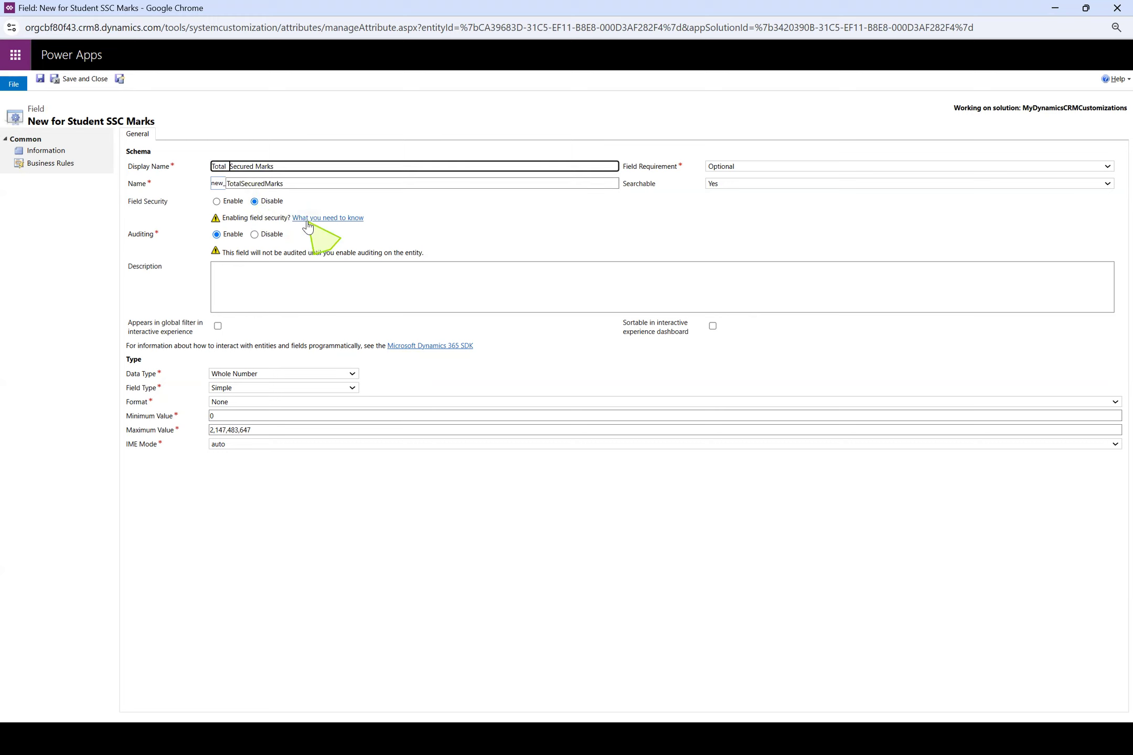
Remove the spaces from the display name so it reads TotalSecuredMarks
{"action": "left_click", "coordinate": [255, 167]}
{"action": "left_click", "coordinate": [255, 167]}
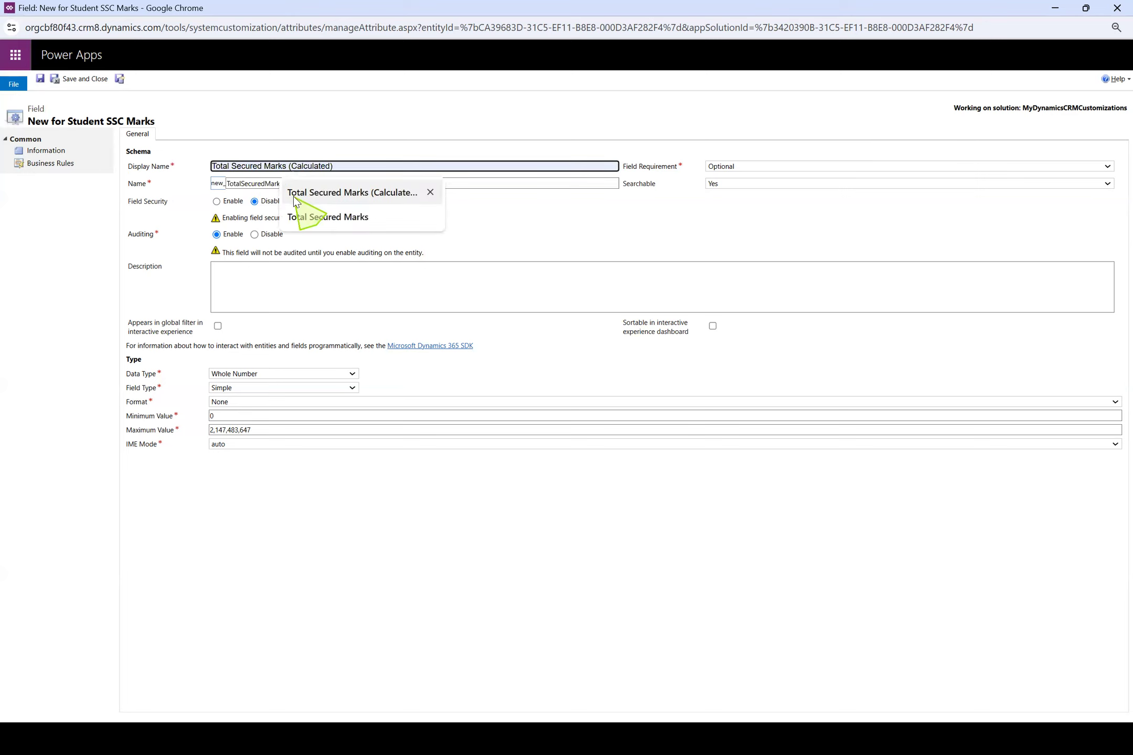
{"action": "key", "text": "BackSpace"}
{"action": "left_click", "coordinate": [229, 166]}
{"action": "key", "text": "BackSpace"}
{"action": "left_click", "coordinate": [422, 514]}
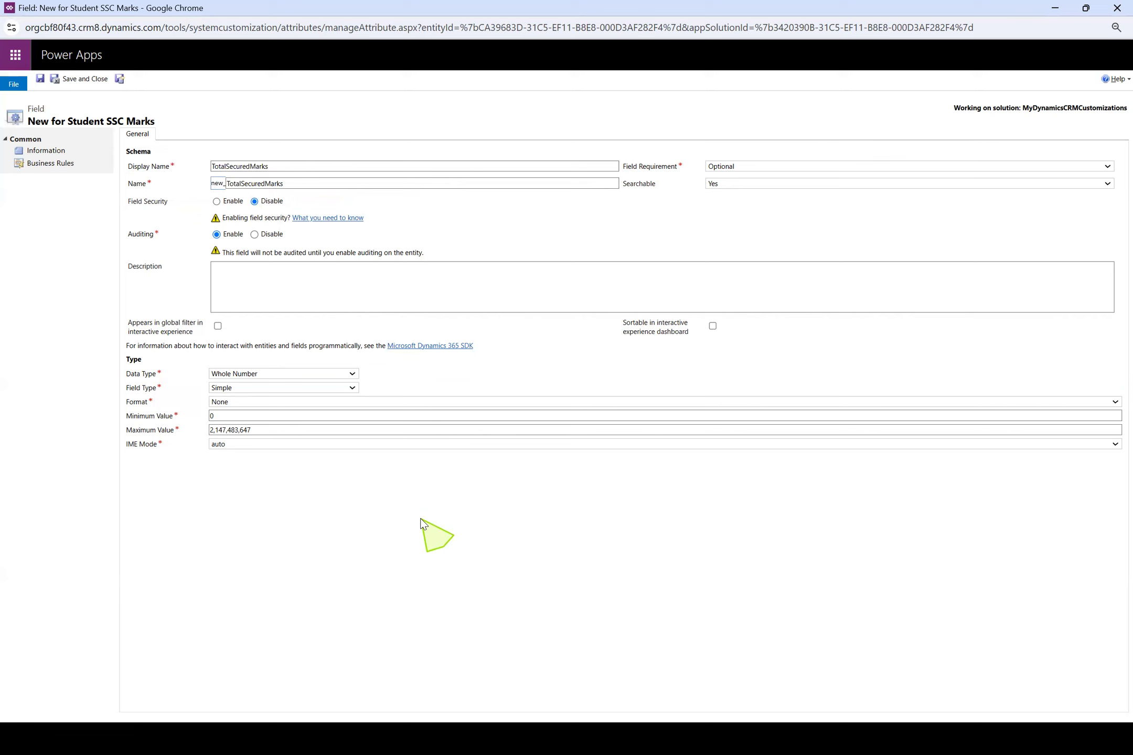
Switch to Notepad++ and review the list of student fields from Student Name to Total Secured Percentage
{"action": "key", "text": "alt+Tab"}
{"action": "key", "text": "alt+Tab"}
{"action": "left_click", "coordinate": [178, 291]}
{"action": "left_click_drag", "start_coordinate": [53, 148], "coordinate": [283, 303]}
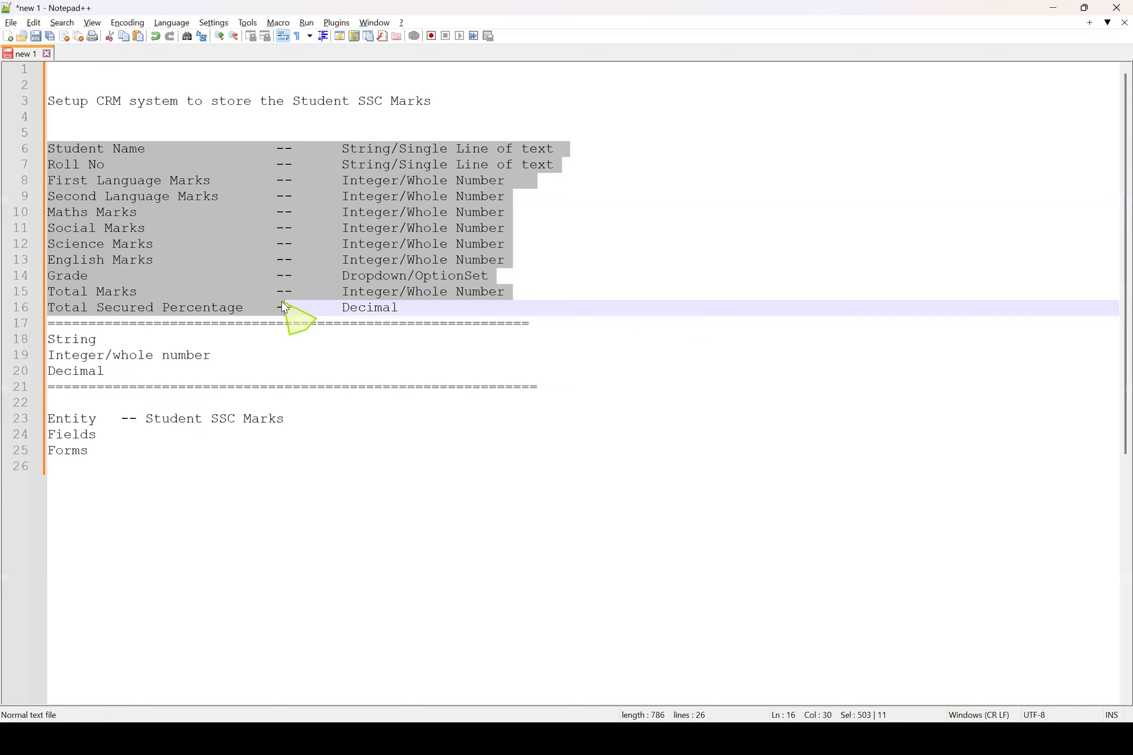
{"action": "left_click", "coordinate": [276, 291]}
{"action": "left_click_drag", "start_coordinate": [244, 180], "coordinate": [13, 177]}
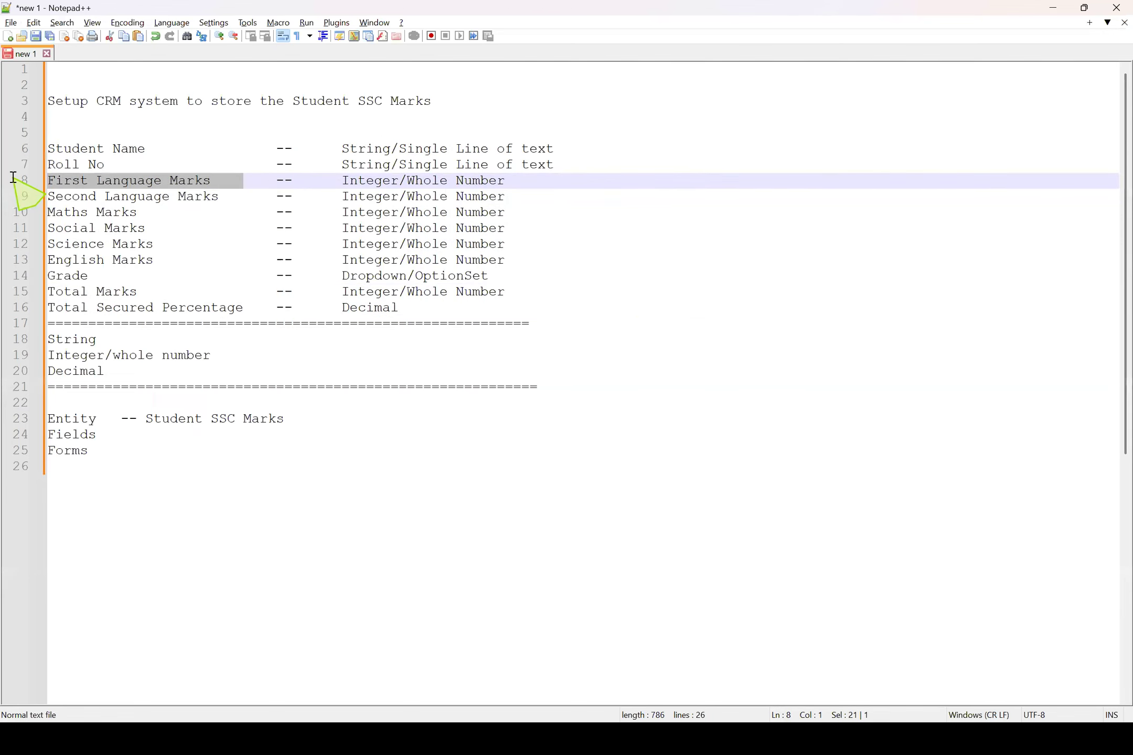
{"action": "type", "text": "c"}
{"action": "left_click", "coordinate": [264, 490]}
{"action": "type", "text": "z"}
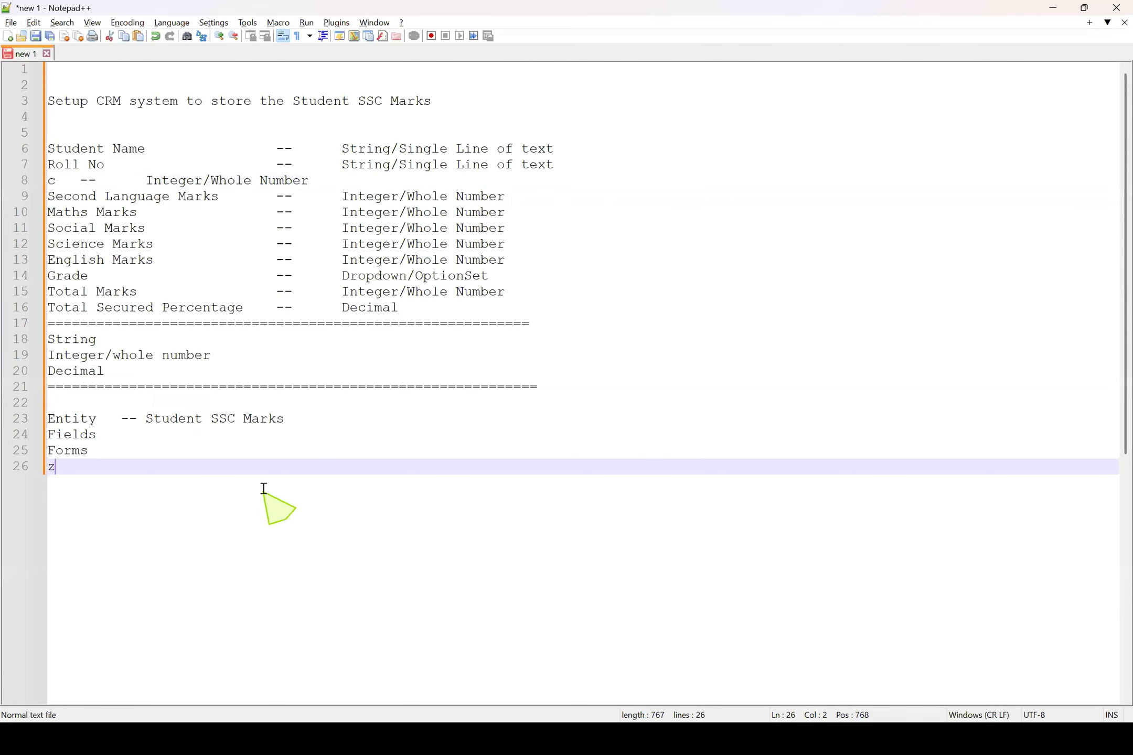
{"action": "key", "text": "ctrl+z"}
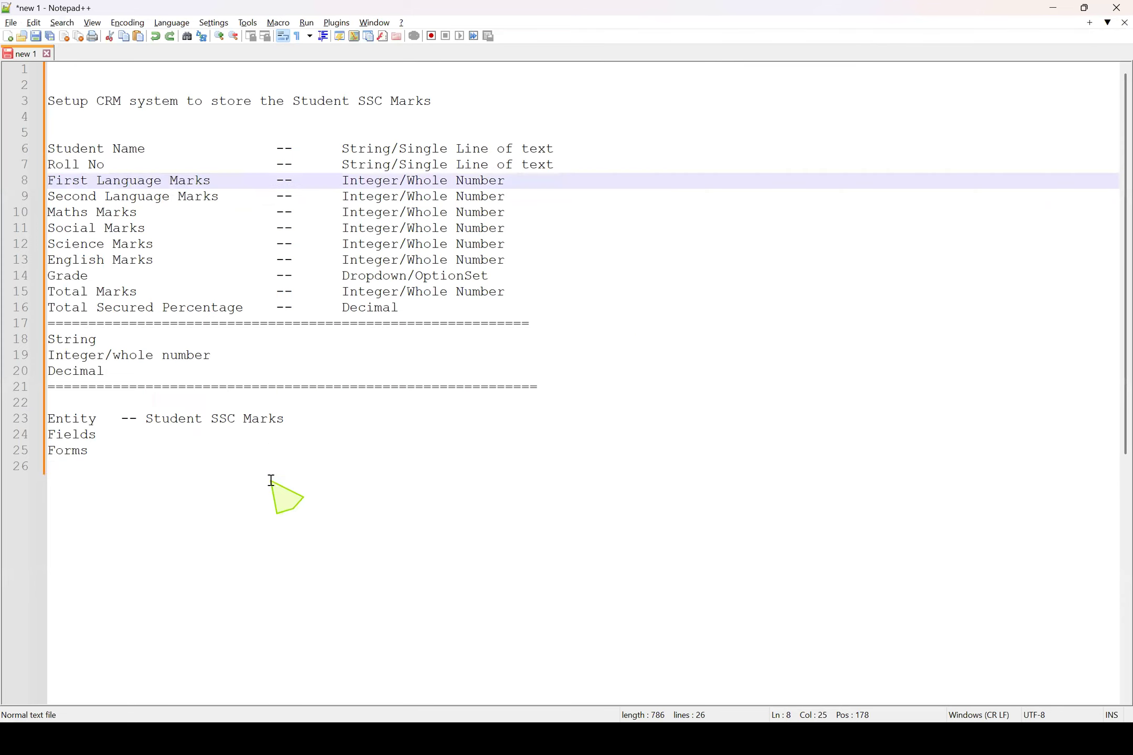
Copy First Language Marks from the field list onto a new line below Forms, after a blank gap
{"action": "left_click_drag", "start_coordinate": [243, 180], "coordinate": [8, 190]}
{"action": "left_click_drag", "start_coordinate": [243, 180], "coordinate": [3, 183]}
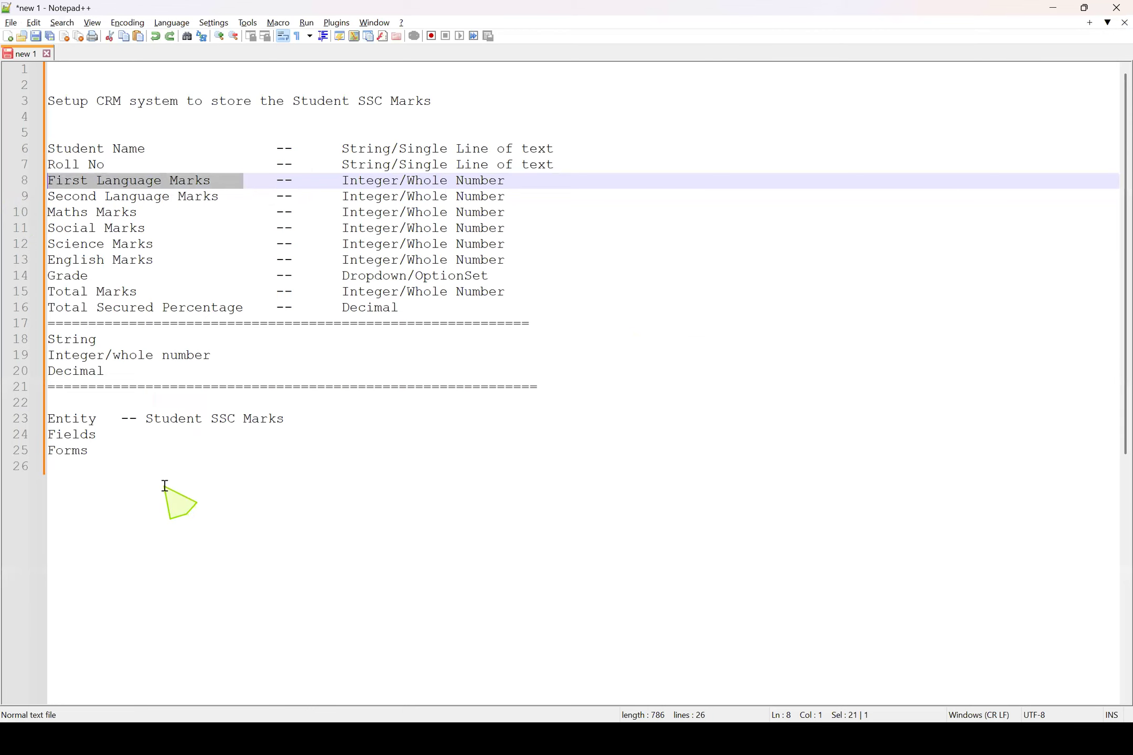
{"action": "left_click", "coordinate": [164, 487]}
{"action": "key", "text": "Return"}
{"action": "key", "text": "Return"}
{"action": "key", "text": "ctrl+v"}
Rewrite the copied line without spaces and in lowercase after the first letter, as Firstlanguagemarks
{"action": "left_click", "coordinate": [97, 498]}
{"action": "key", "text": "BackSpace"}
{"action": "key", "text": "Delete"}
{"action": "type", "text": "l"}
{"action": "left_click", "coordinate": [161, 498]}
{"action": "key", "text": "BackSpace"}
{"action": "key", "text": "Delete"}
{"action": "type", "text": "m"}
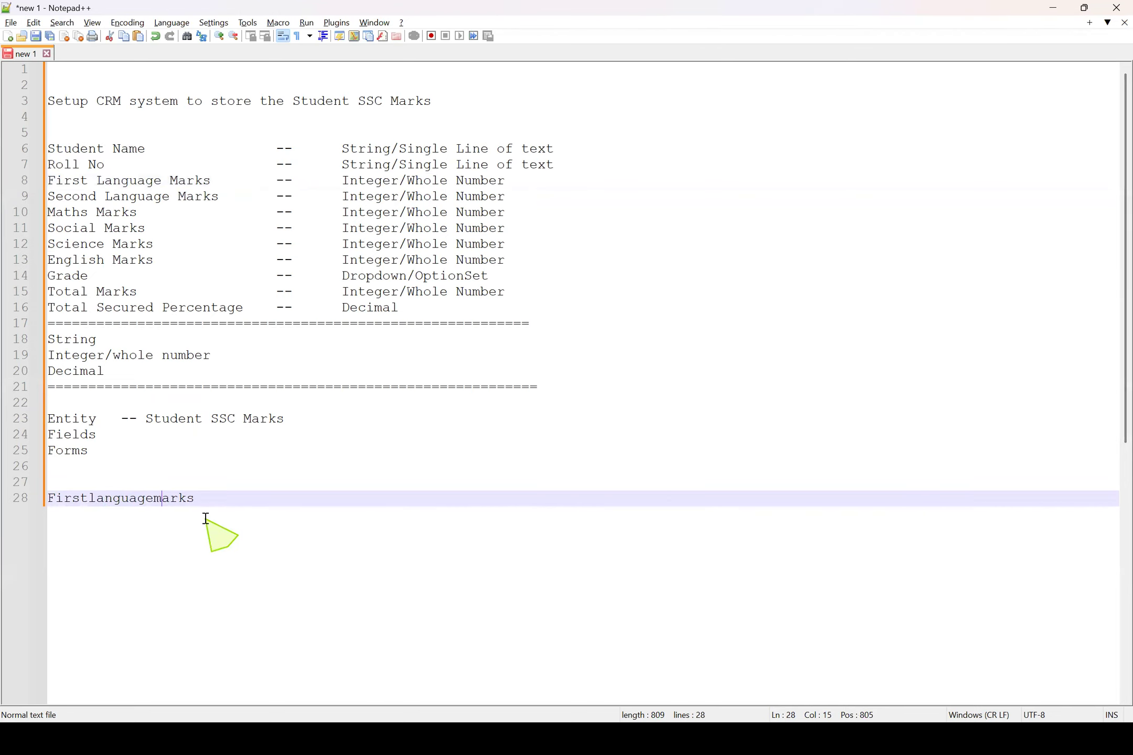
Separate the words of the copied line with spaces so it reads First language marks
{"action": "double_click", "coordinate": [147, 503]}
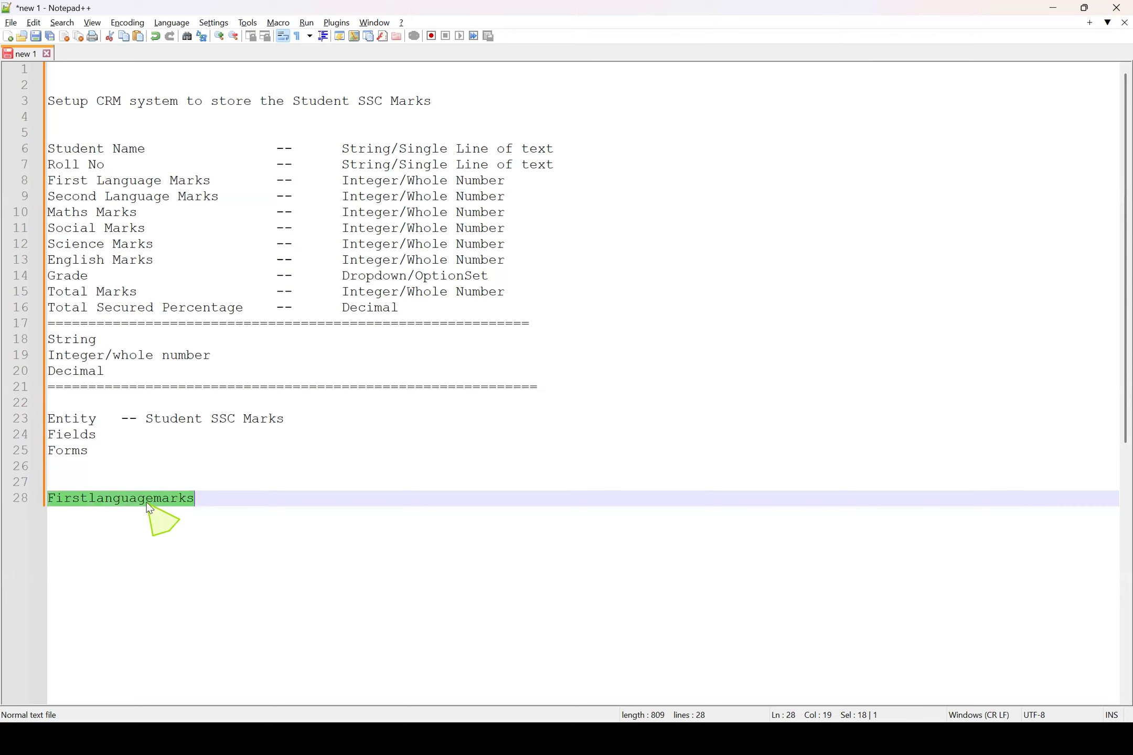
{"action": "left_click", "coordinate": [147, 503]}
{"action": "left_click", "coordinate": [89, 499]}
{"action": "left_click", "coordinate": [166, 500]}
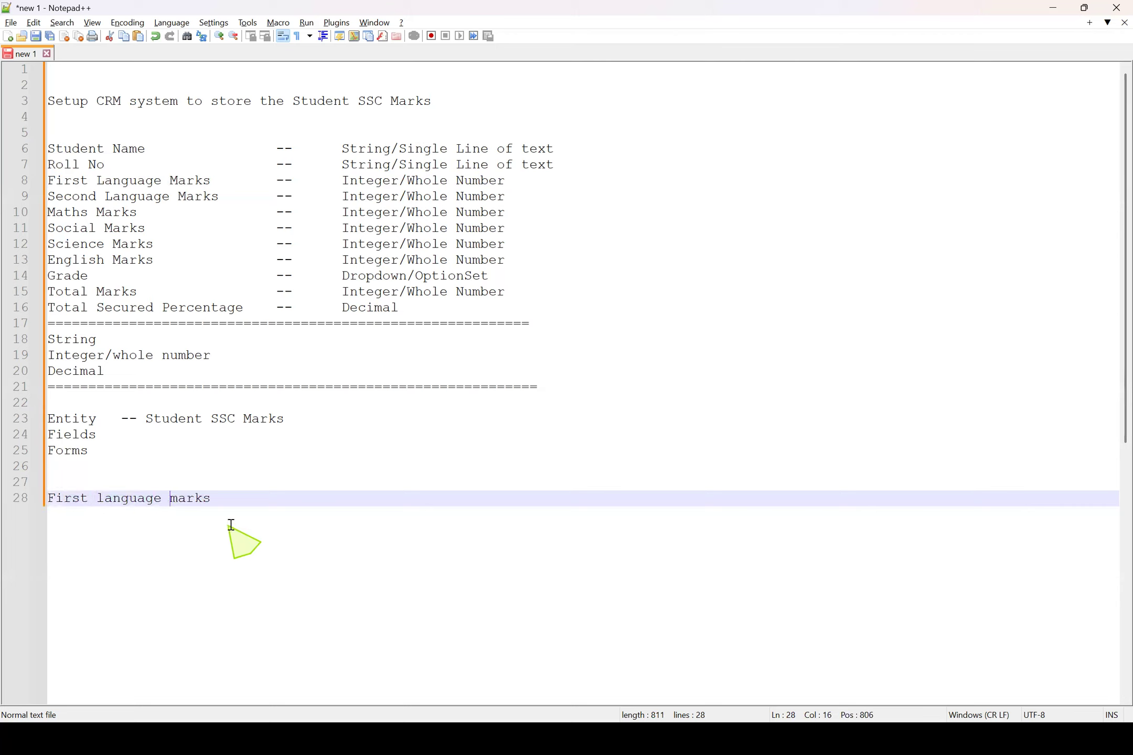
{"action": "left_click_drag", "start_coordinate": [226, 499], "coordinate": [8, 490]}
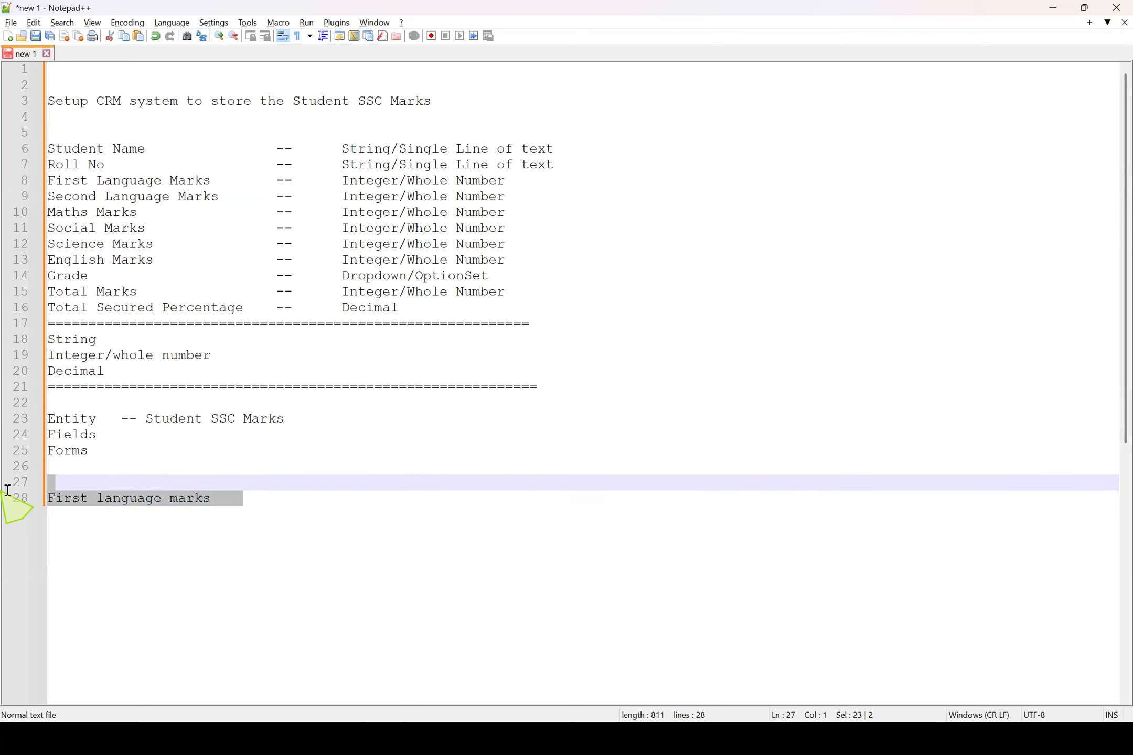
{"action": "left_click", "coordinate": [190, 535]}
Capitalize the second and third words of the copied line so it reads First Language Marks
{"action": "left_click", "coordinate": [109, 498]}
{"action": "key", "text": "BackSpace"}
{"action": "type", "text": "L"}
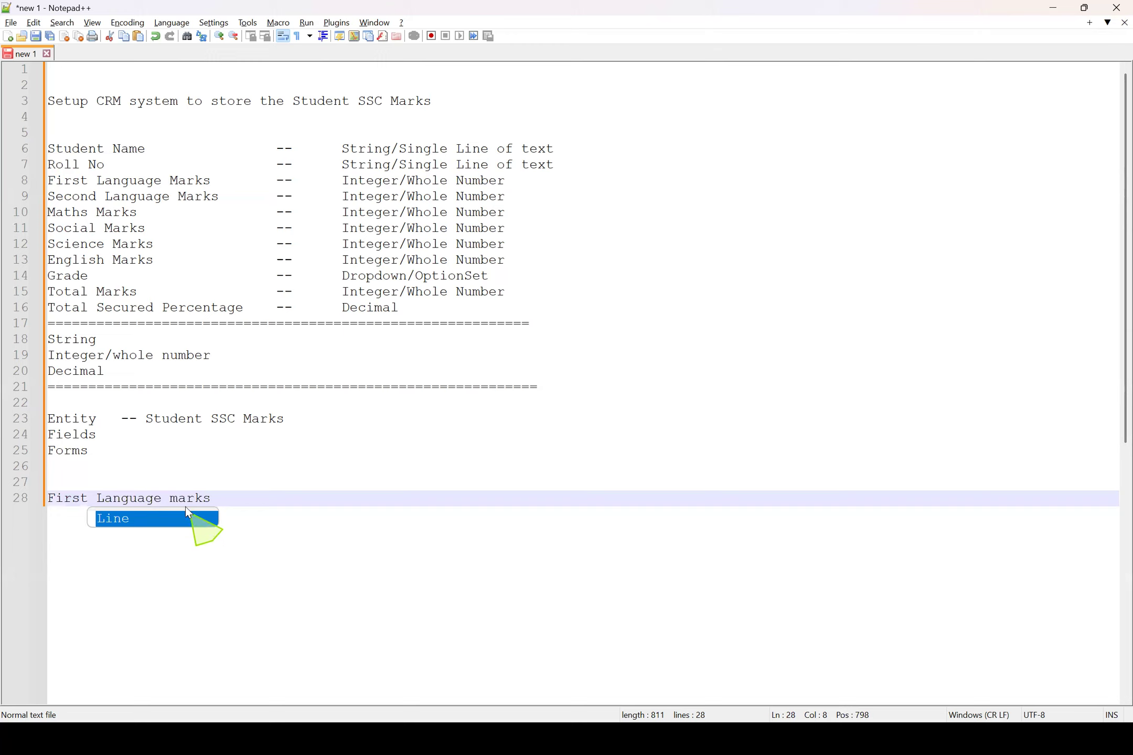
{"action": "left_click", "coordinate": [180, 499]}
{"action": "key", "text": "BackSpace"}
{"action": "type", "text": "M"}
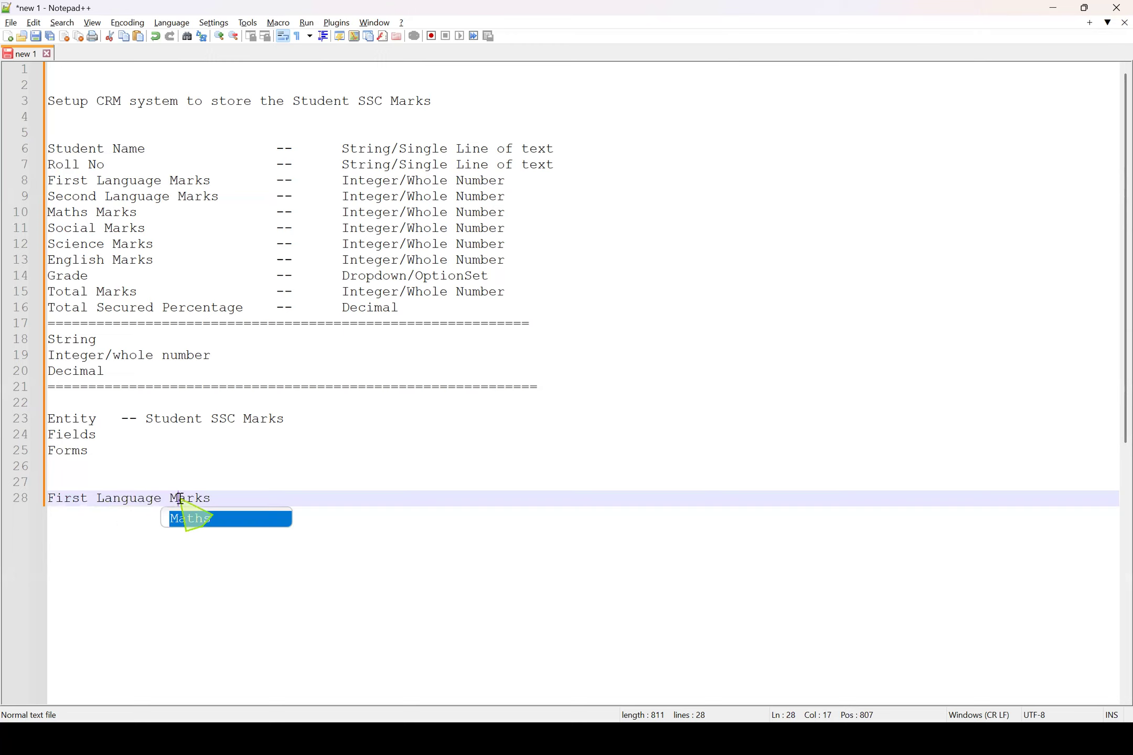
Examine the capitalization and spacing of the copied First Language Marks line word by word
{"action": "left_click_drag", "start_coordinate": [245, 498], "coordinate": [20, 492]}
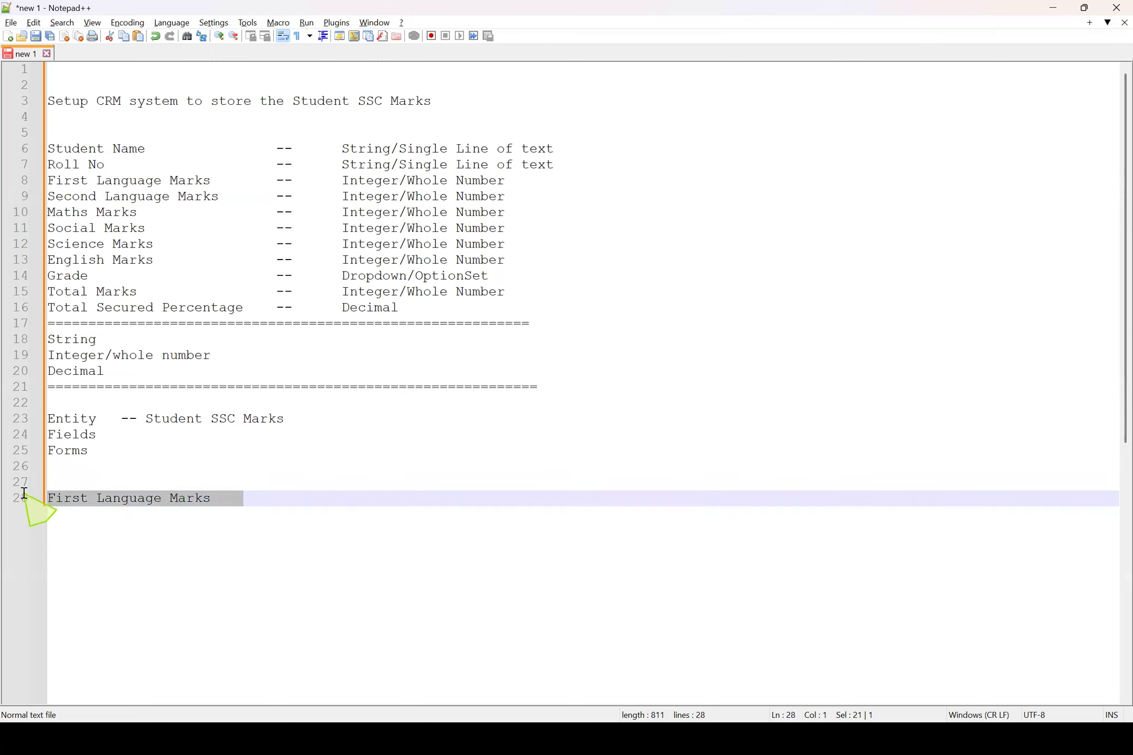
{"action": "left_click", "coordinate": [104, 497]}
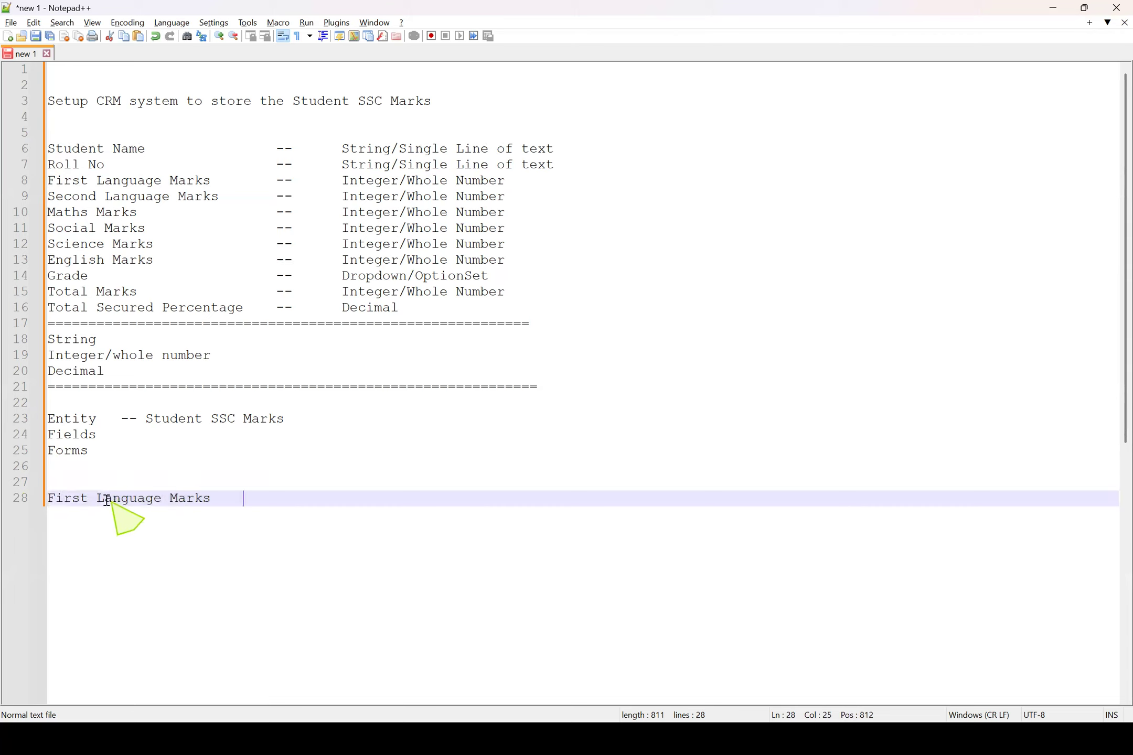
{"action": "left_click_drag", "start_coordinate": [251, 498], "coordinate": [45, 501]}
{"action": "left_click", "coordinate": [119, 500]}
{"action": "left_click", "coordinate": [118, 502]}
{"action": "double_click", "coordinate": [68, 499]}
{"action": "double_click", "coordinate": [157, 500]}
{"action": "double_click", "coordinate": [225, 502]}
{"action": "left_click", "coordinate": [291, 500]}
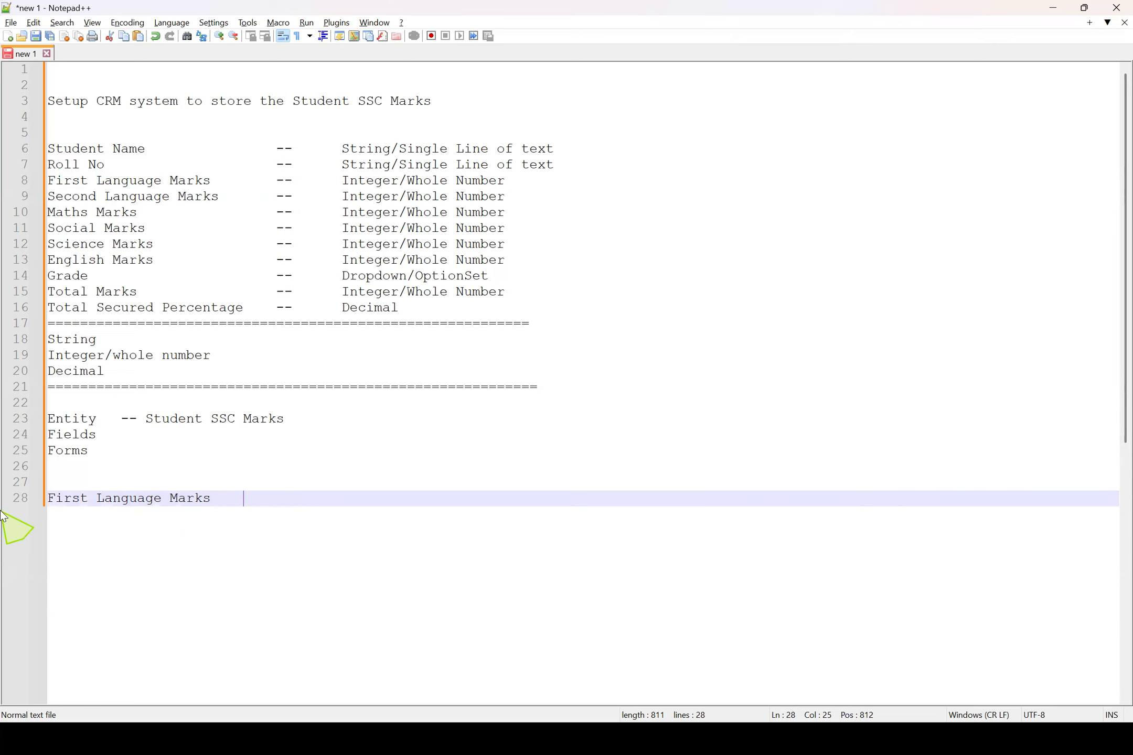
Switch back to the new Student SSC Marks field form and space out its display name as Total Secured Marks
{"action": "key", "text": "alt+Tab"}
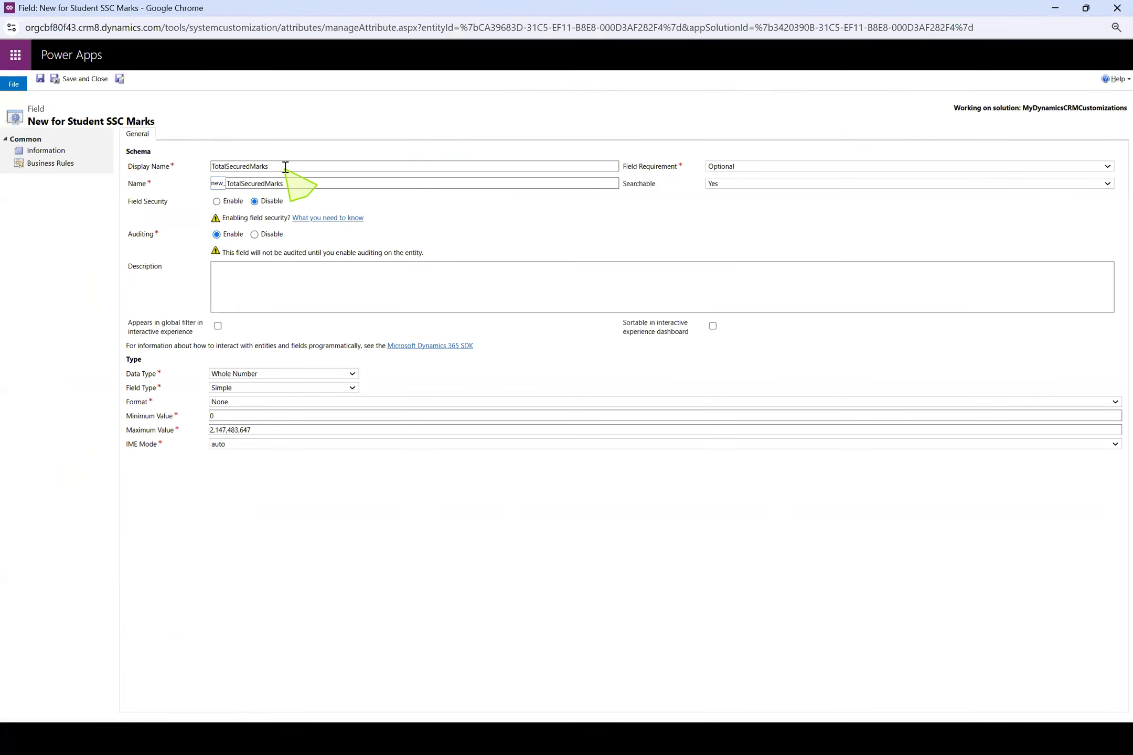
{"action": "left_click_drag", "start_coordinate": [284, 167], "coordinate": [77, 173]}
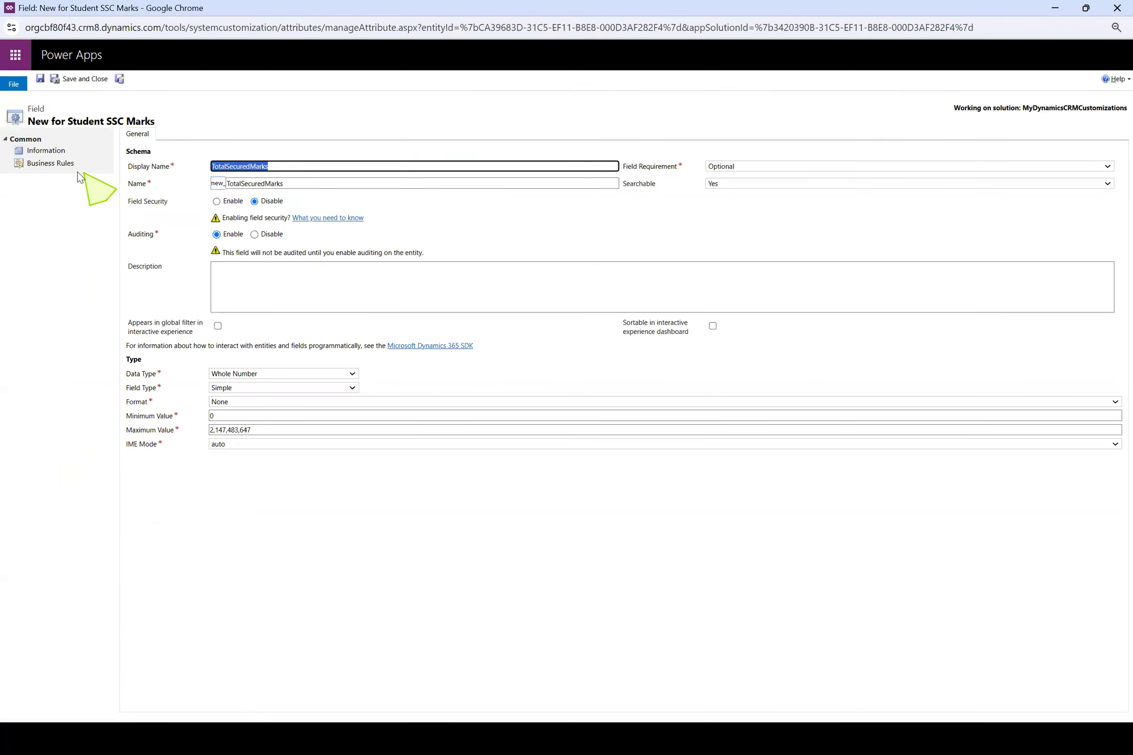
{"action": "left_click", "coordinate": [225, 167]}
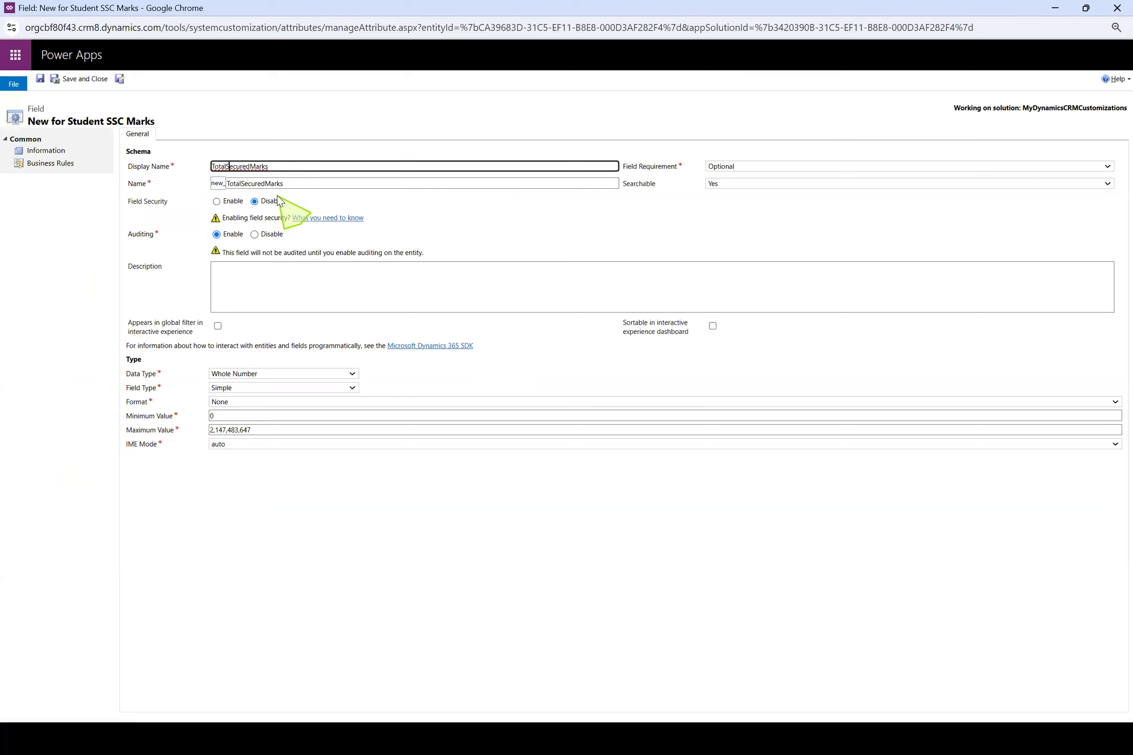
{"action": "left_click", "coordinate": [252, 167]}
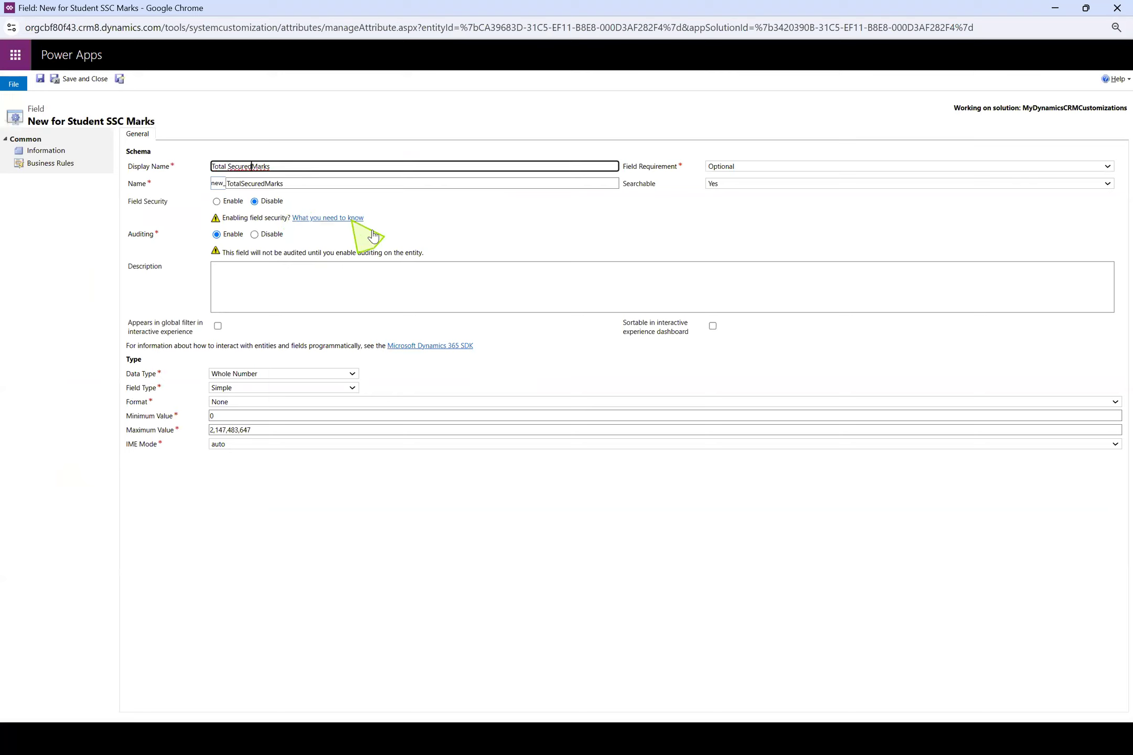
{"action": "left_click", "coordinate": [551, 526]}
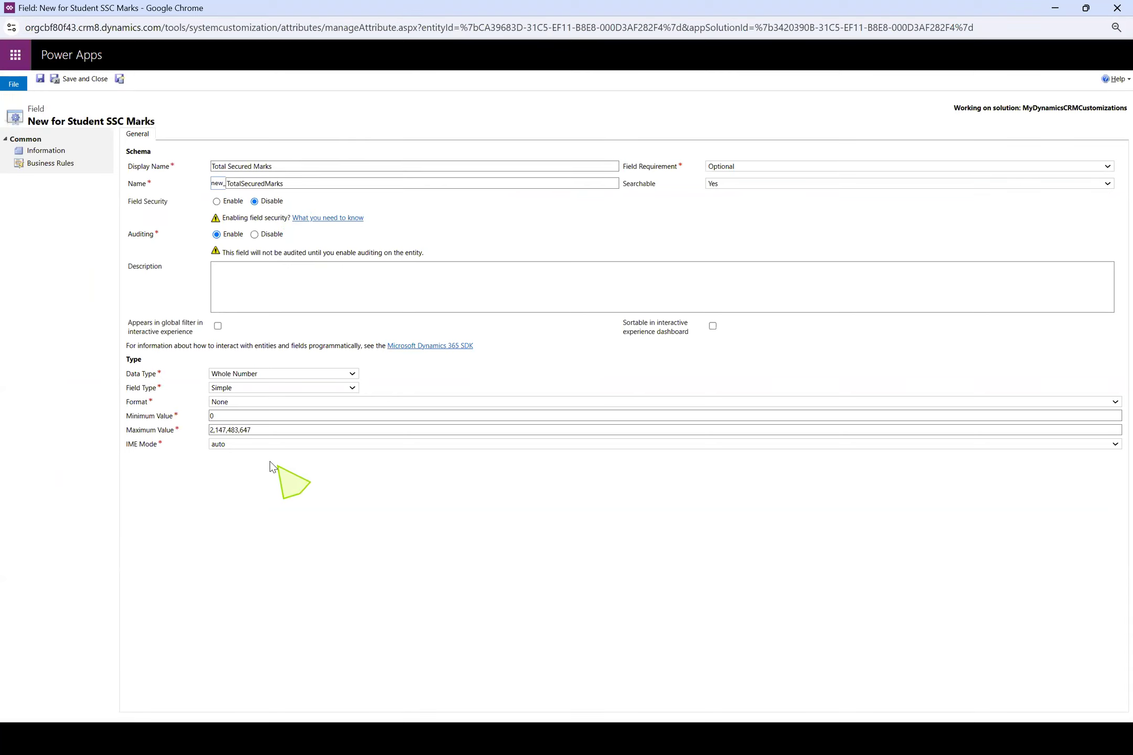
Set the Total Secured Marks field's maximum value to 600, and save and close it
{"action": "left_click_drag", "start_coordinate": [271, 430], "coordinate": [3, 427]}
{"action": "type", "text": "600"}
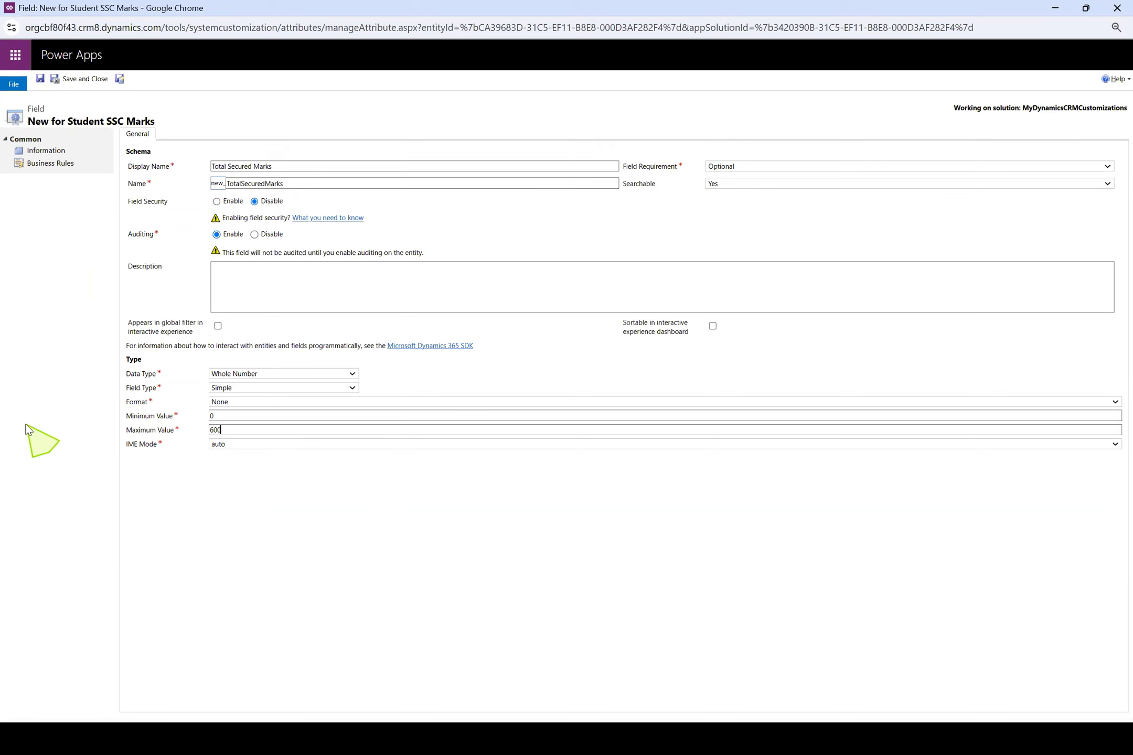
{"action": "left_click", "coordinate": [97, 83]}
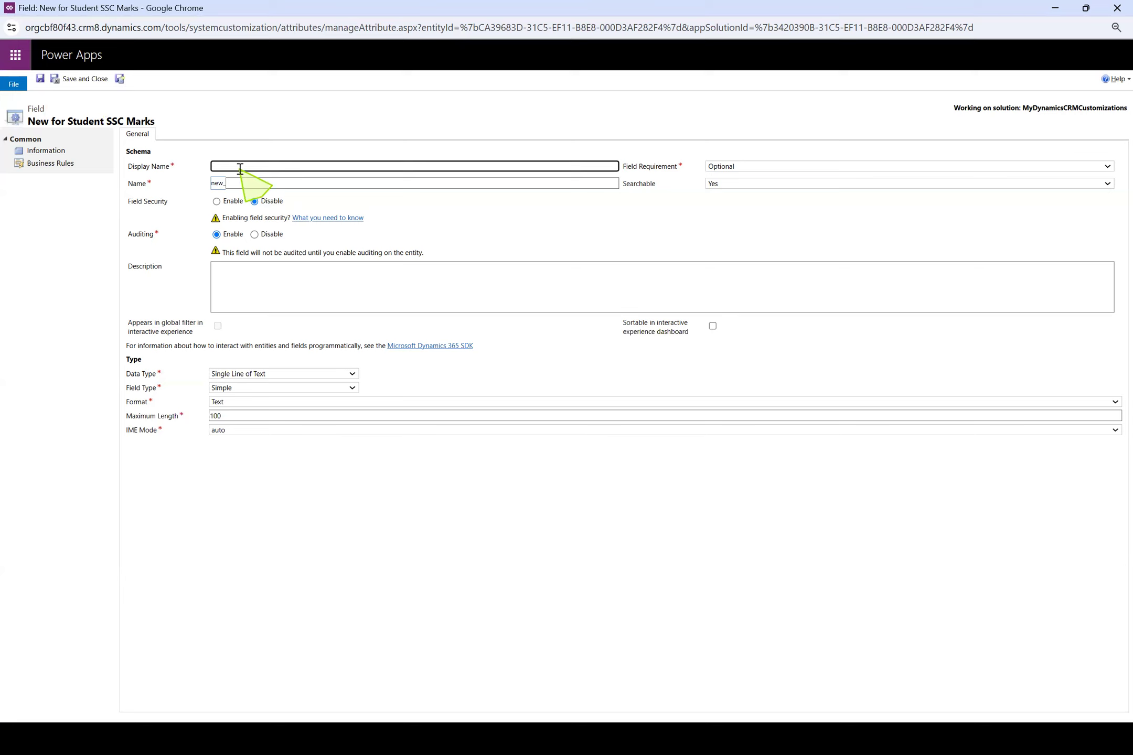
Give the new Student SSC Marks field the display name Total Secured Percentage and the data type Decimal Number
{"action": "type", "text": "Total Secured Percen"}
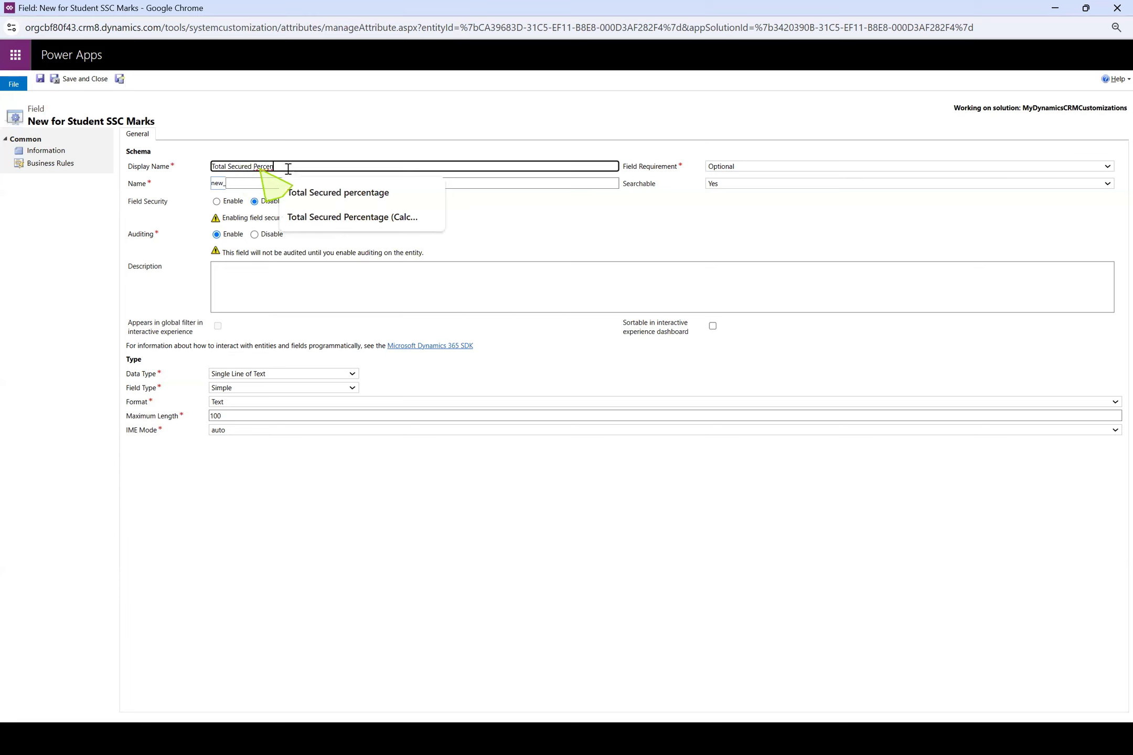
{"action": "type", "text": "tage"}
{"action": "left_click", "coordinate": [353, 474]}
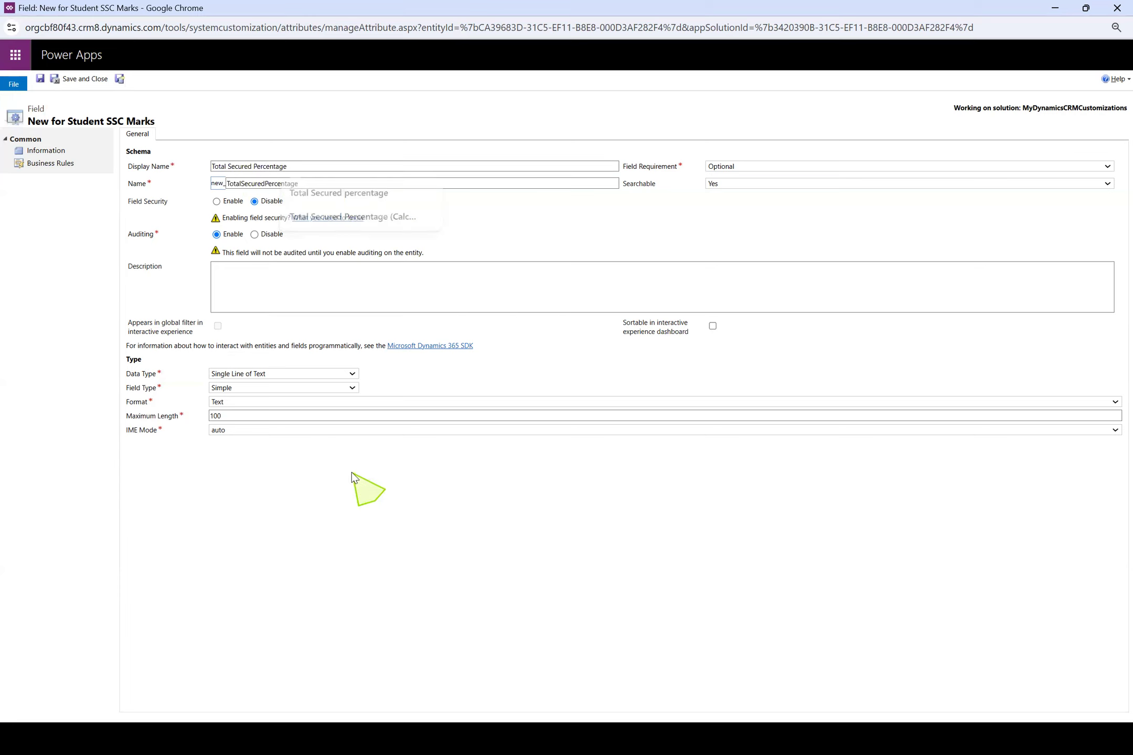
{"action": "left_click", "coordinate": [293, 369]}
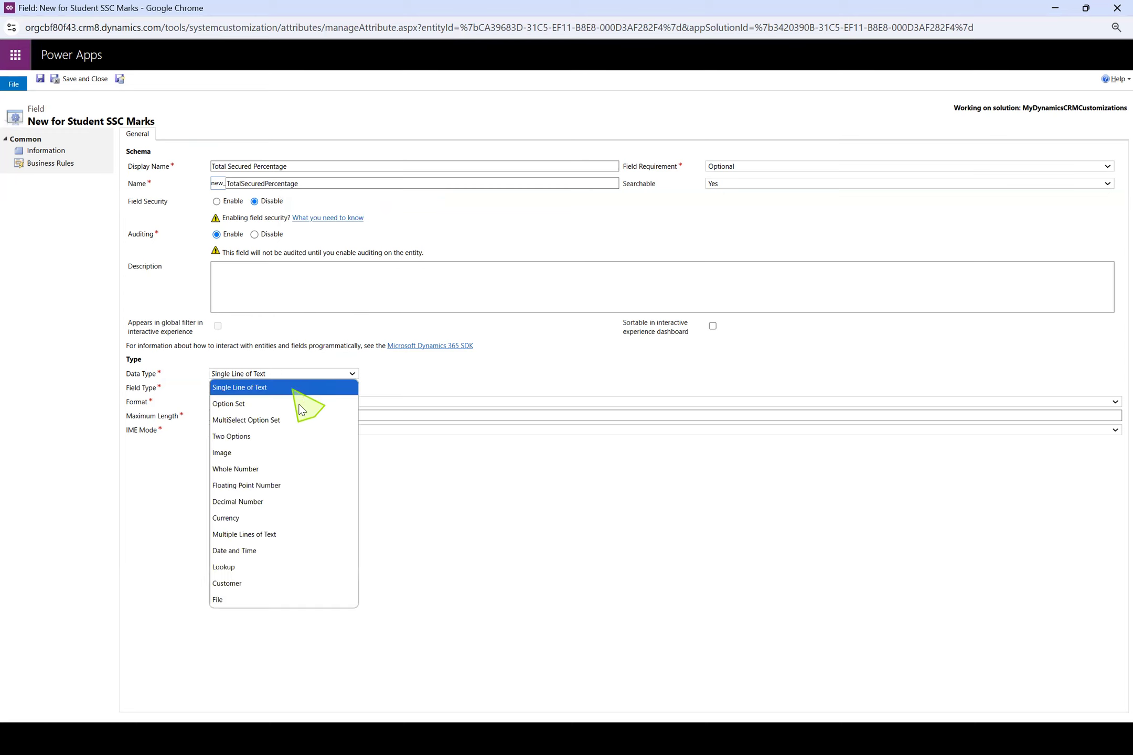
{"action": "left_click", "coordinate": [292, 504]}
Set the Total Secured Percentage field's minimum value to 0 and maximum to 100, and save and close it
{"action": "left_click_drag", "start_coordinate": [270, 416], "coordinate": [197, 420]}
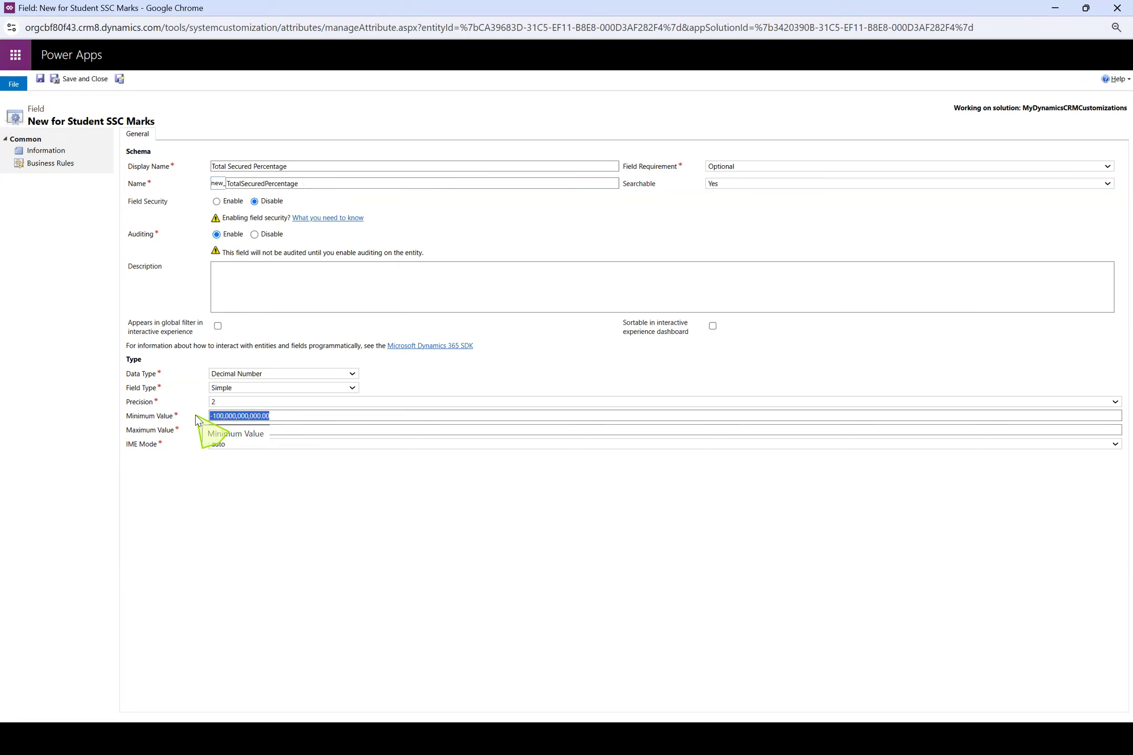
{"action": "type", "text": "0"}
{"action": "left_click", "coordinate": [248, 430]}
{"action": "left_click_drag", "start_coordinate": [286, 430], "coordinate": [24, 429]}
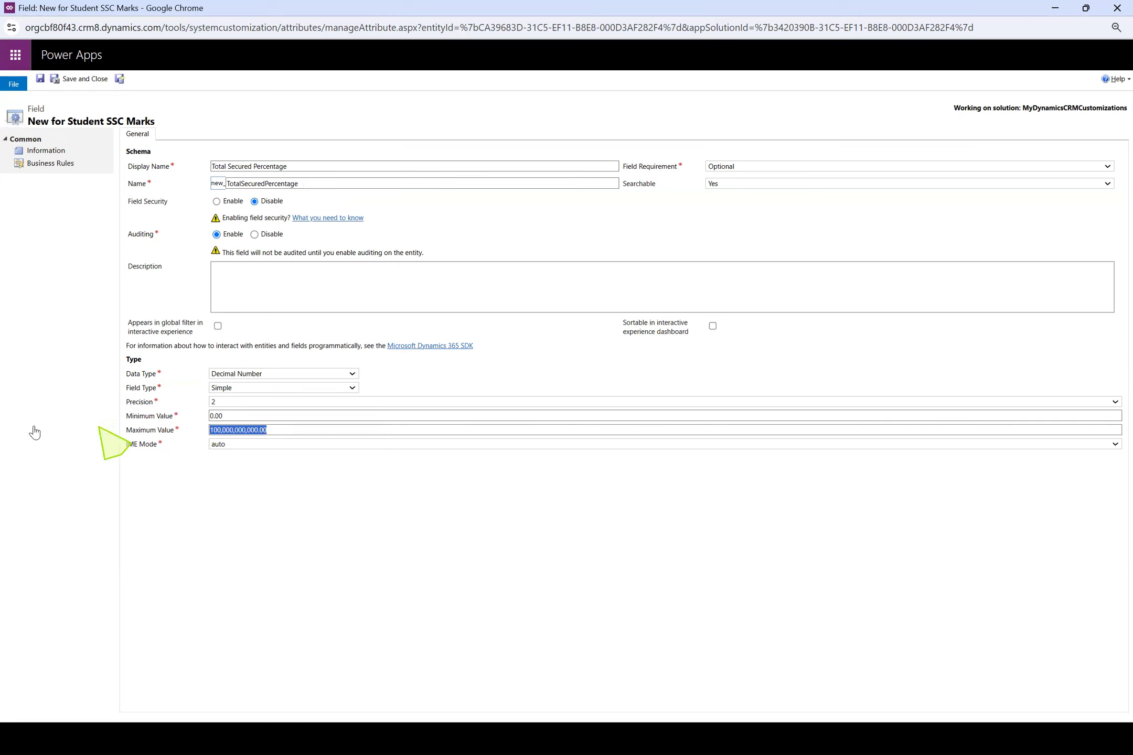
{"action": "type", "text": "100"}
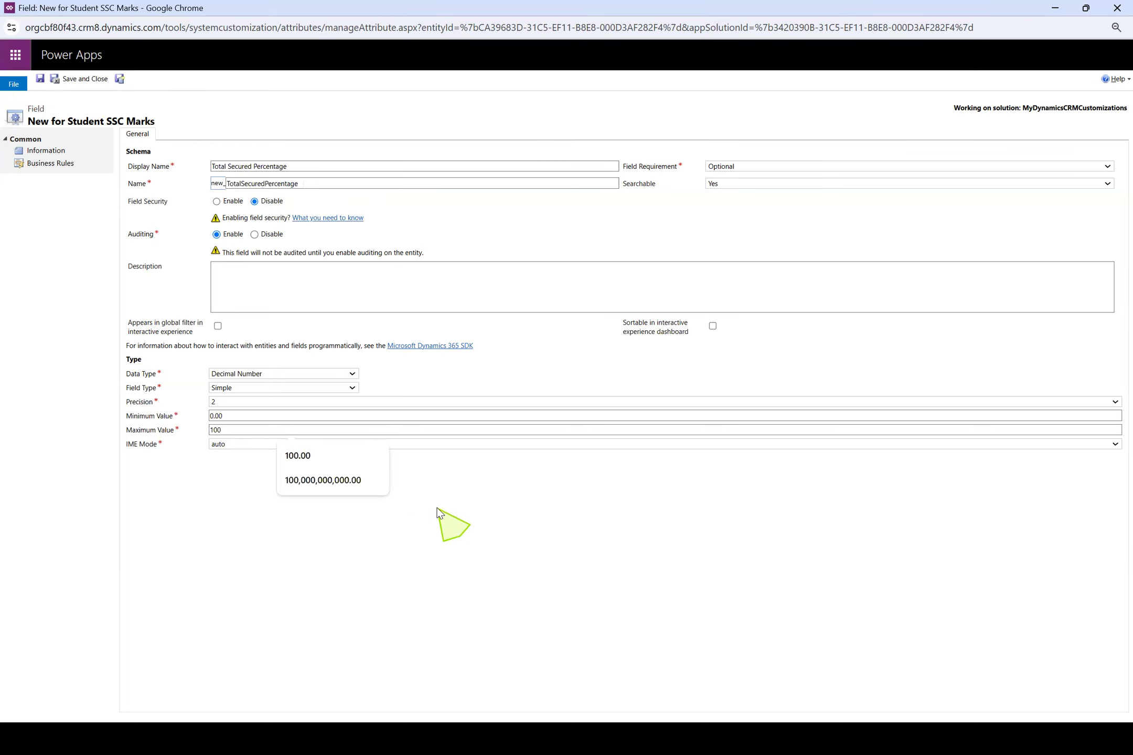
{"action": "left_click", "coordinate": [440, 512]}
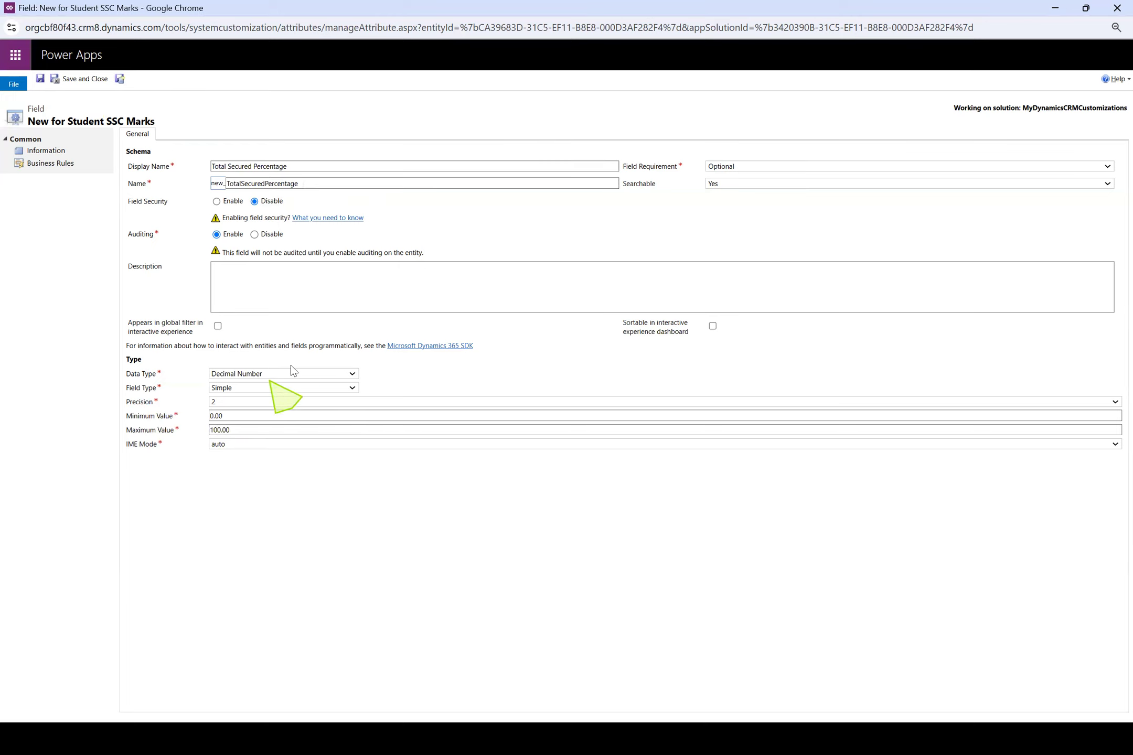
{"action": "left_click", "coordinate": [101, 81]}
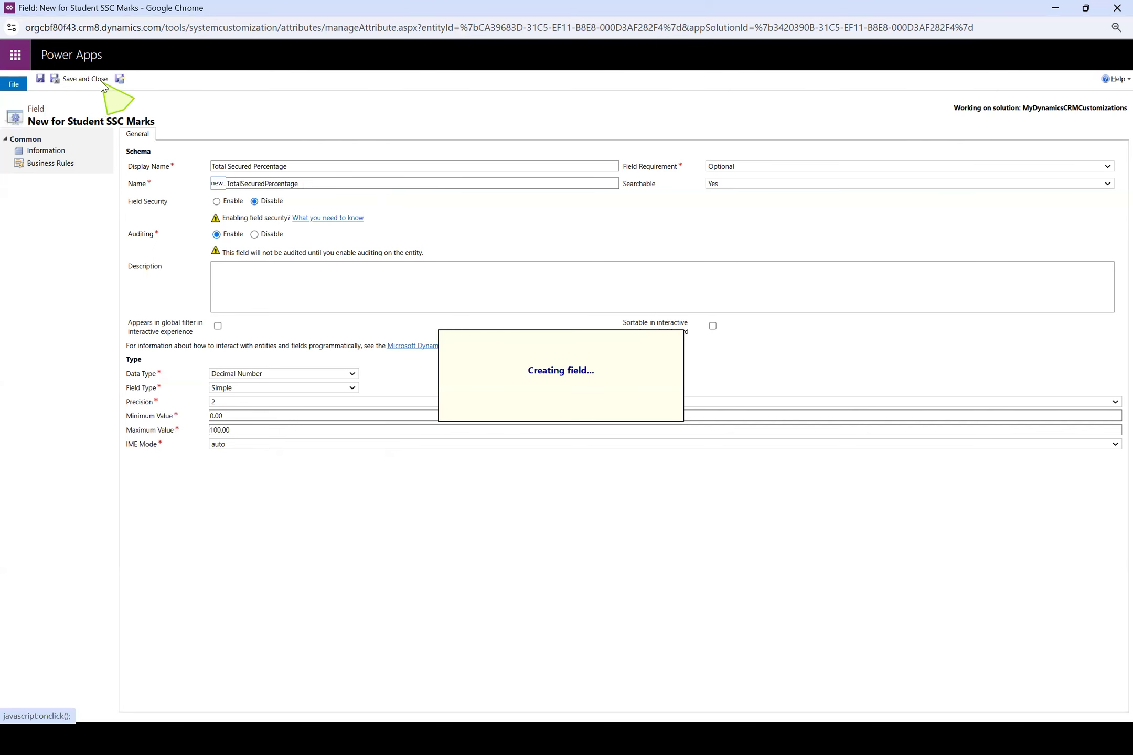
Check the field list in the Notepad++ notes, then review the English Marks field's name and settings in the Student SSC Marks entity
{"action": "key", "text": "alt+Tab"}
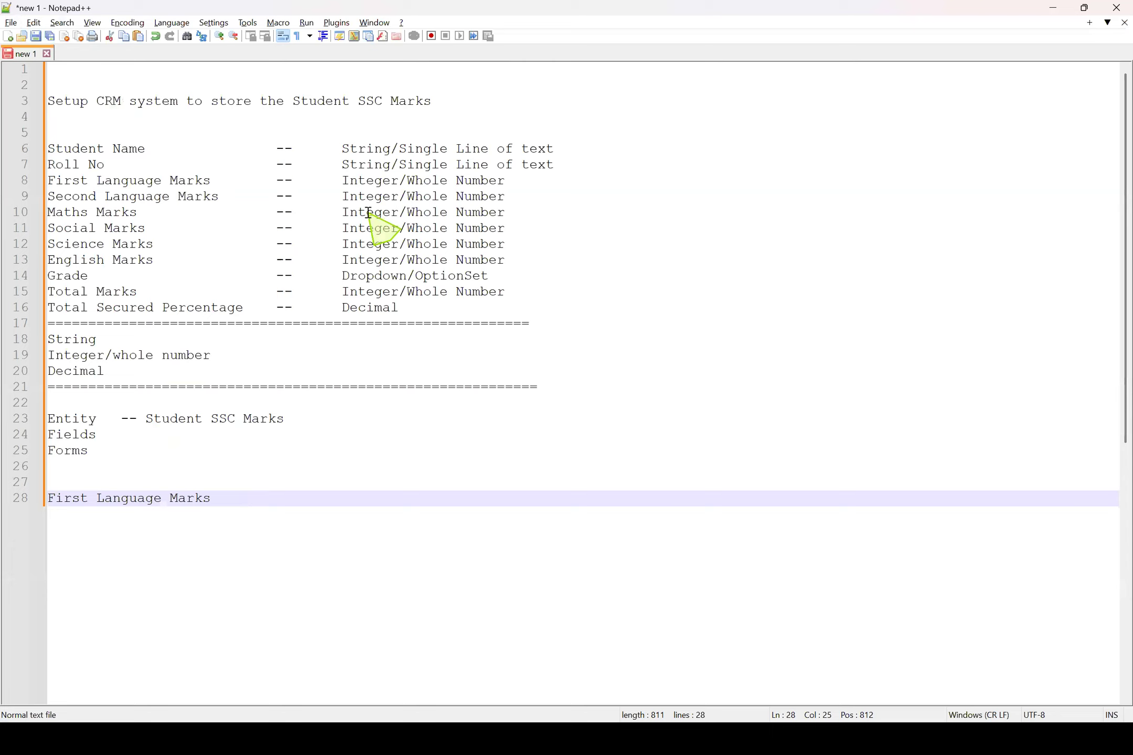
{"action": "key", "text": "alt+Tab"}
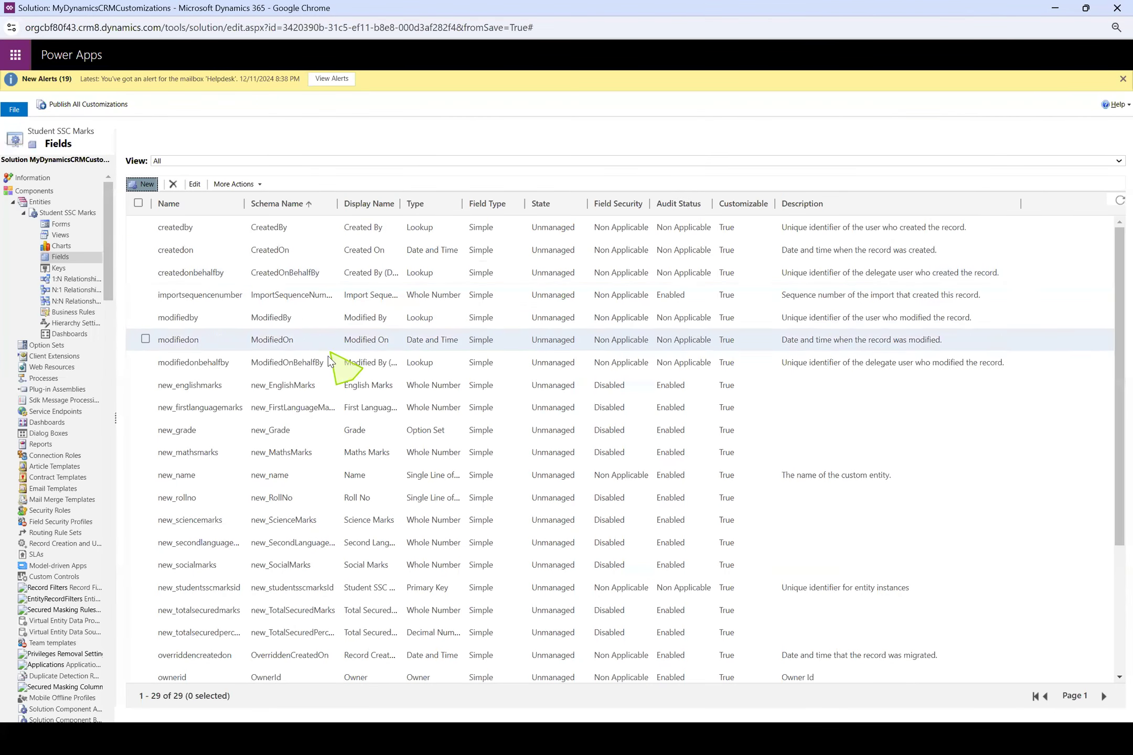
{"action": "double_click", "coordinate": [314, 392]}
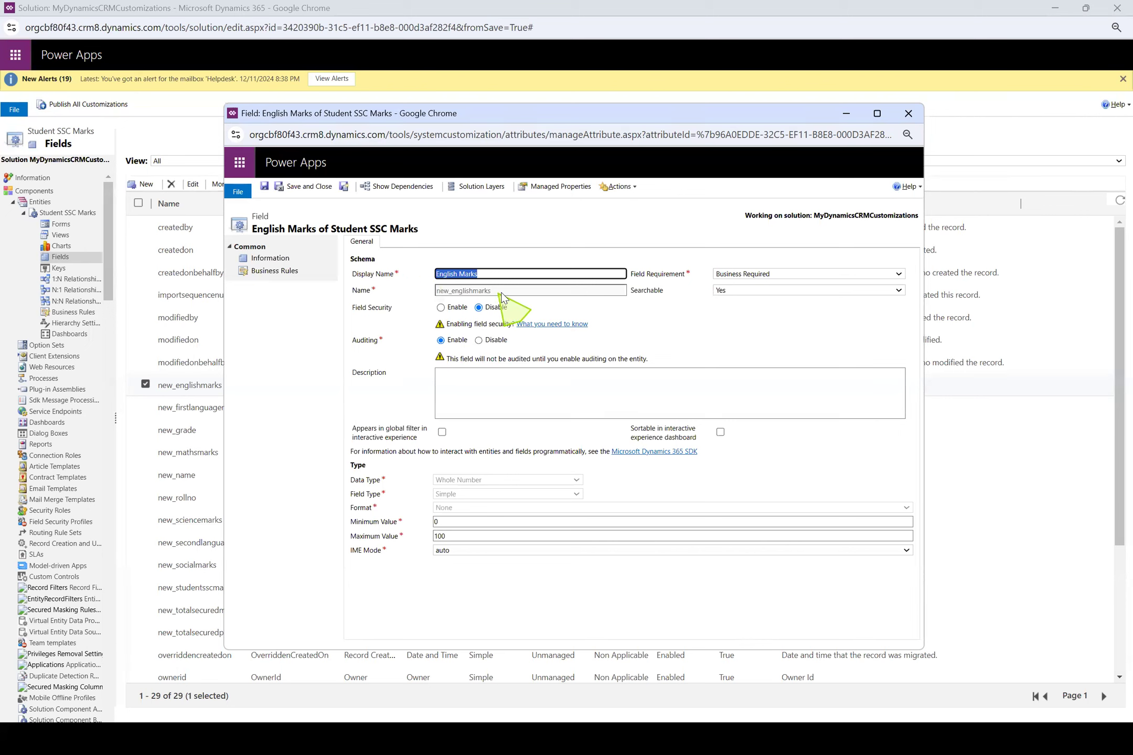
{"action": "left_click", "coordinate": [354, 293]}
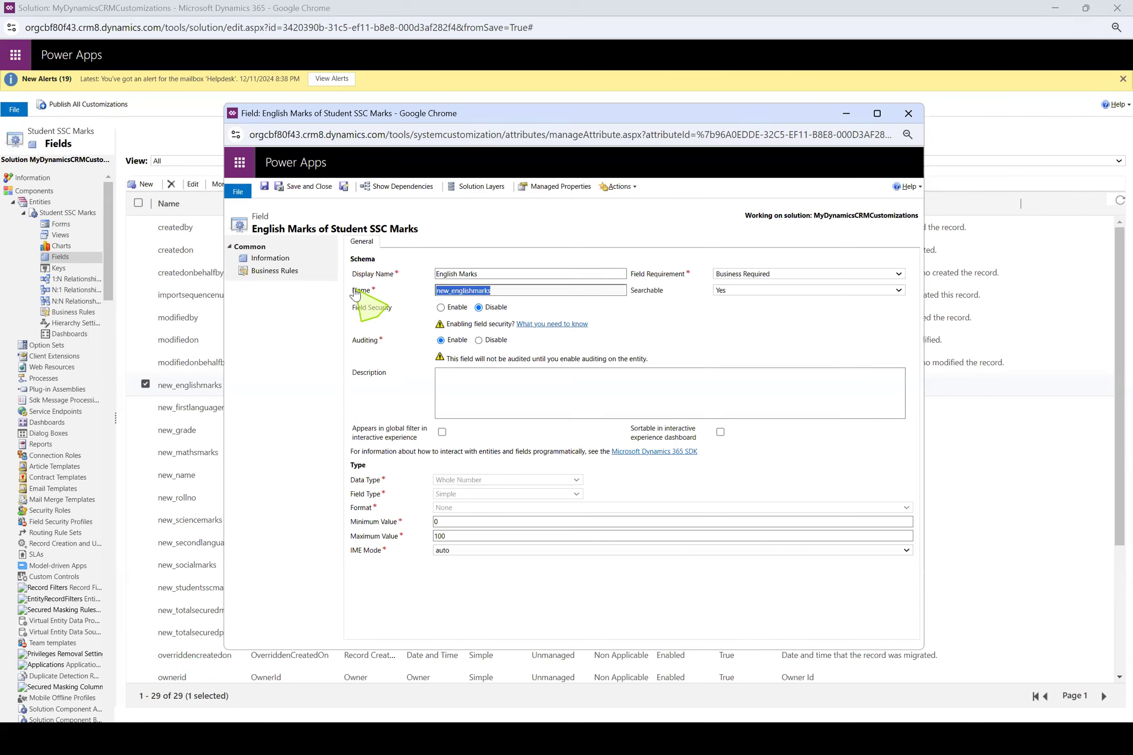
{"action": "left_click", "coordinate": [516, 294]}
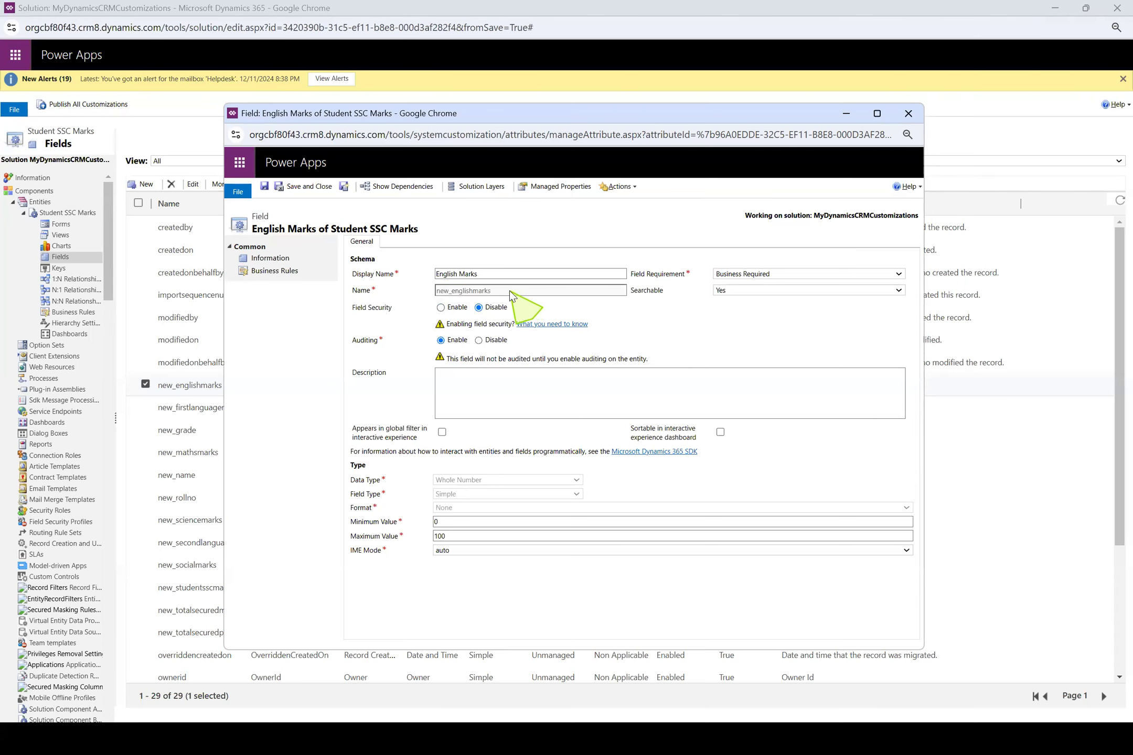
{"action": "left_click", "coordinate": [146, 386]}
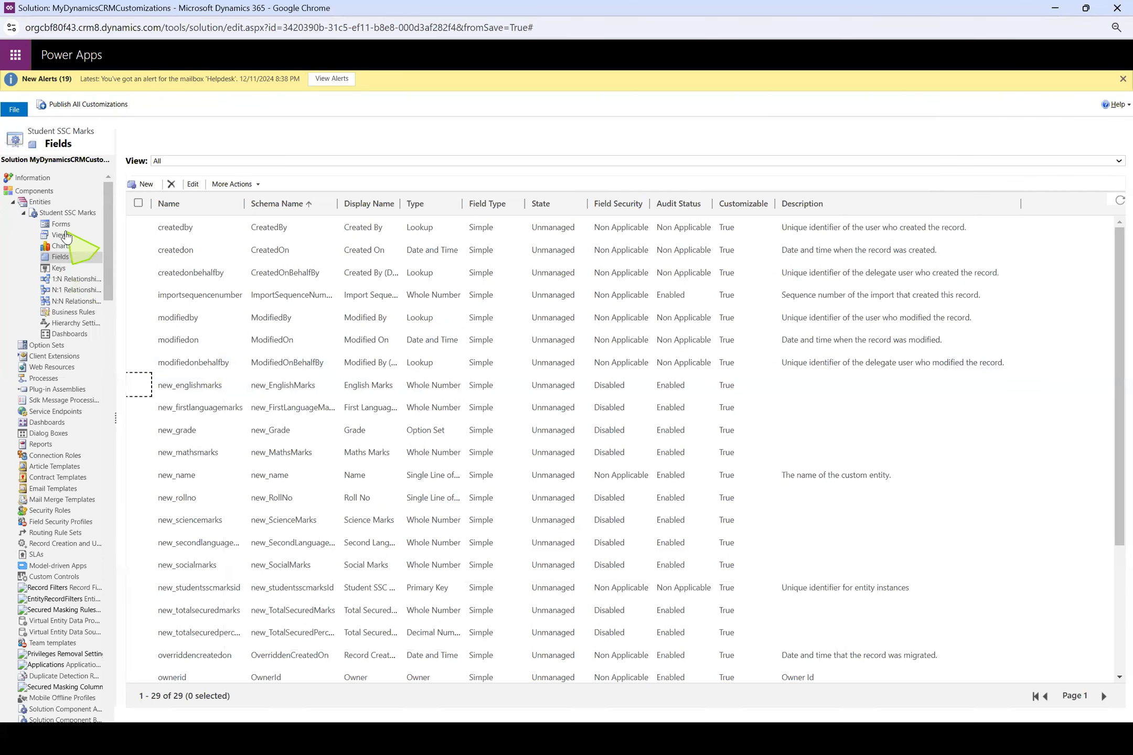
Open the Main-type Information form of the Student SSC Marks entity for editing
{"action": "left_click", "coordinate": [23, 214]}
{"action": "left_click", "coordinate": [23, 213]}
{"action": "left_click", "coordinate": [64, 225]}
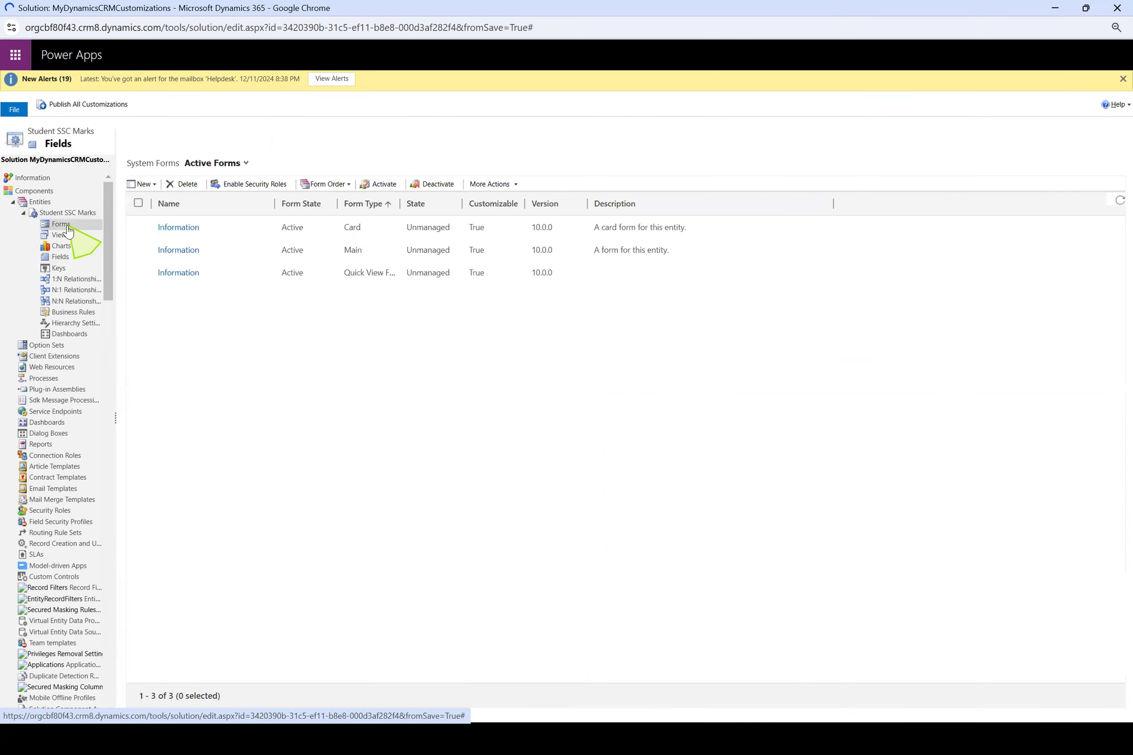
{"action": "double_click", "coordinate": [222, 243]}
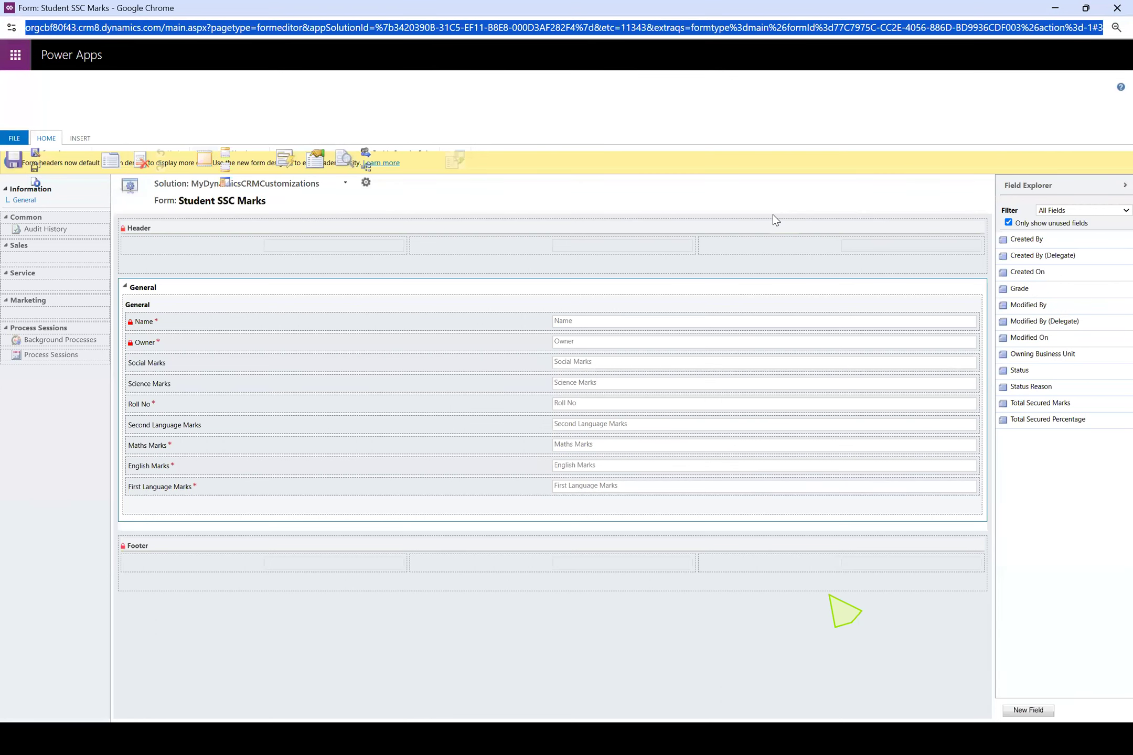
Switch to the new Student SSC Marks record in Dynamics 365 and close its developer tools window
{"action": "key", "text": "alt+Tab"}
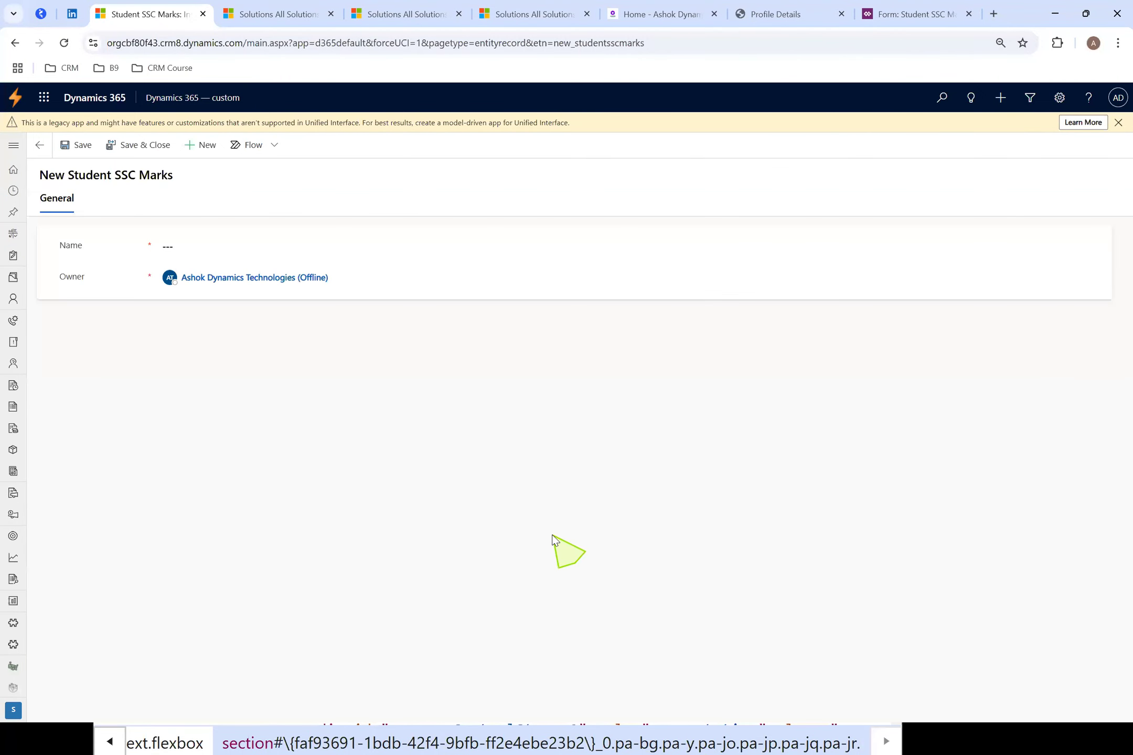
{"action": "key", "text": "alt+Tab"}
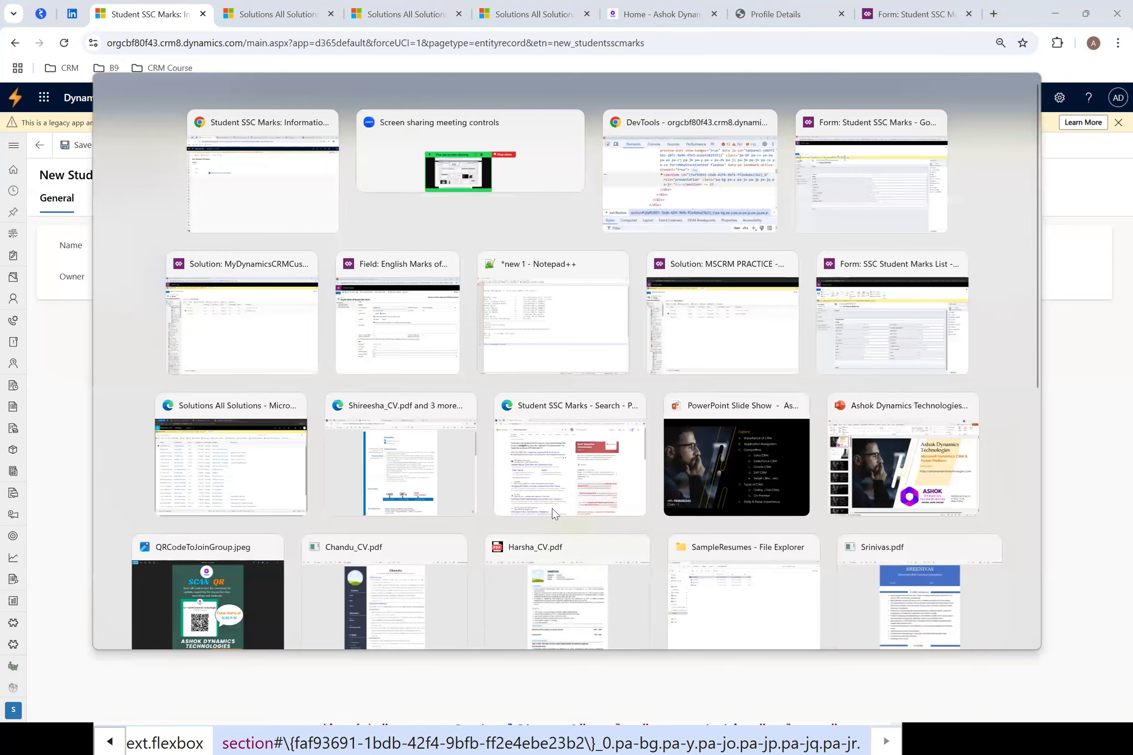
{"action": "left_click", "coordinate": [537, 730]}
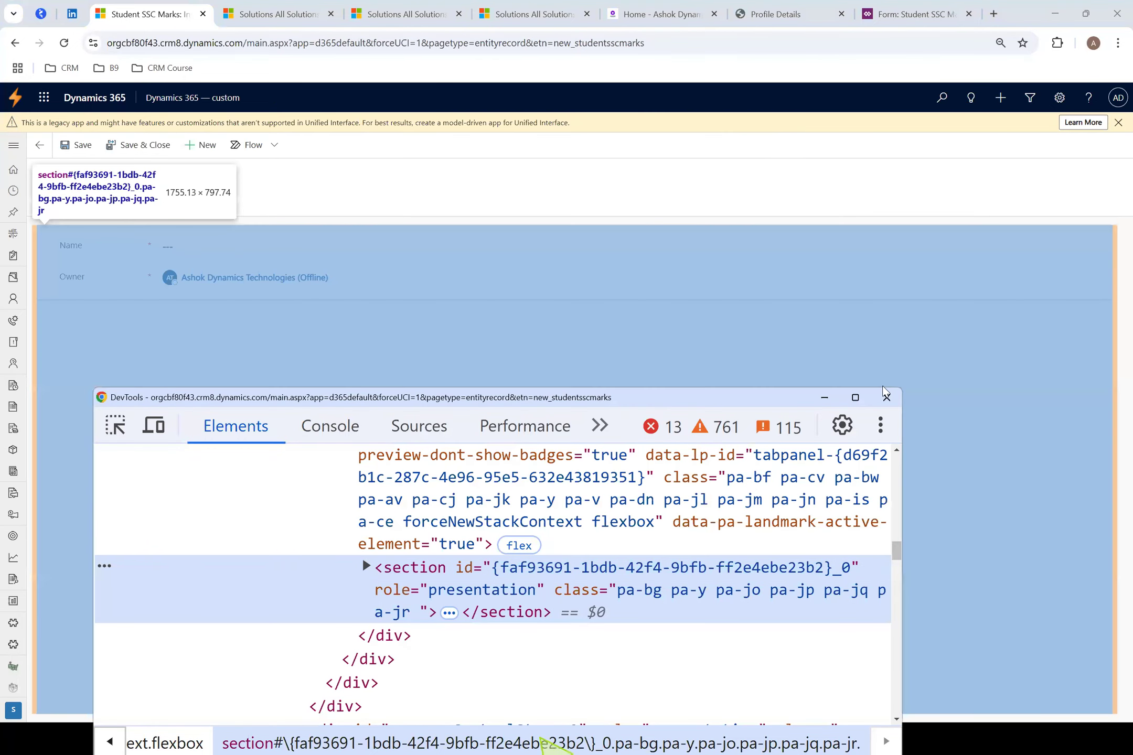
{"action": "left_click", "coordinate": [894, 397]}
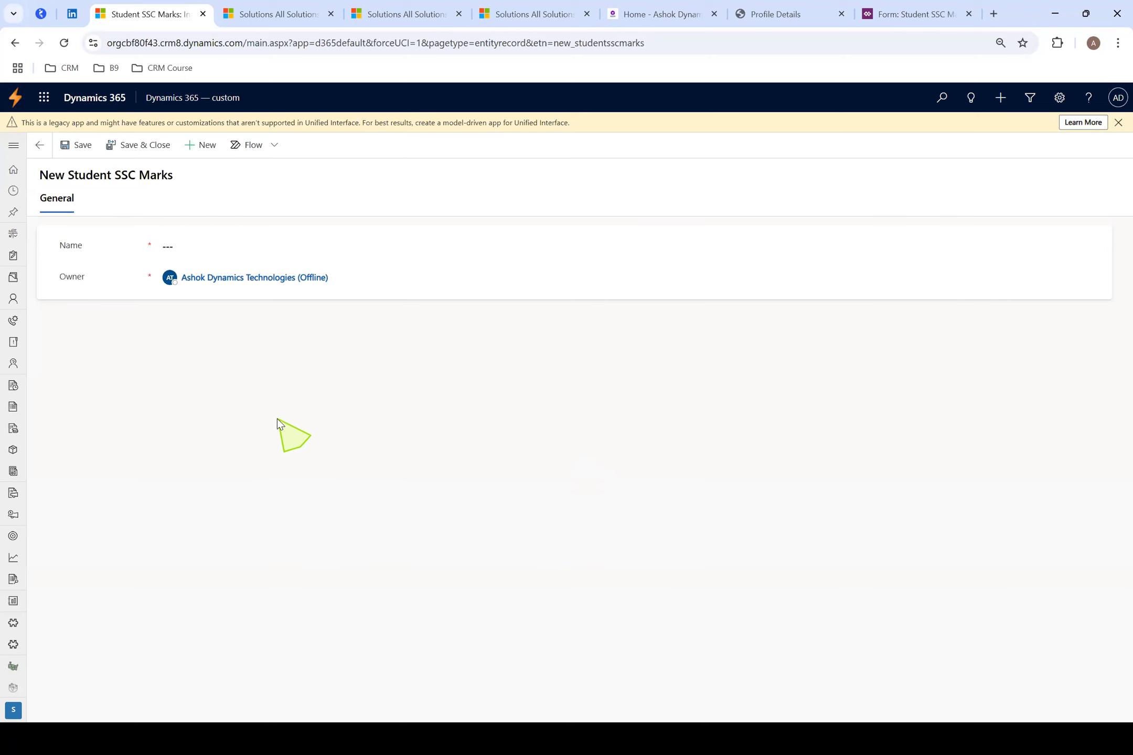
{"action": "key", "text": "alt+Tab"}
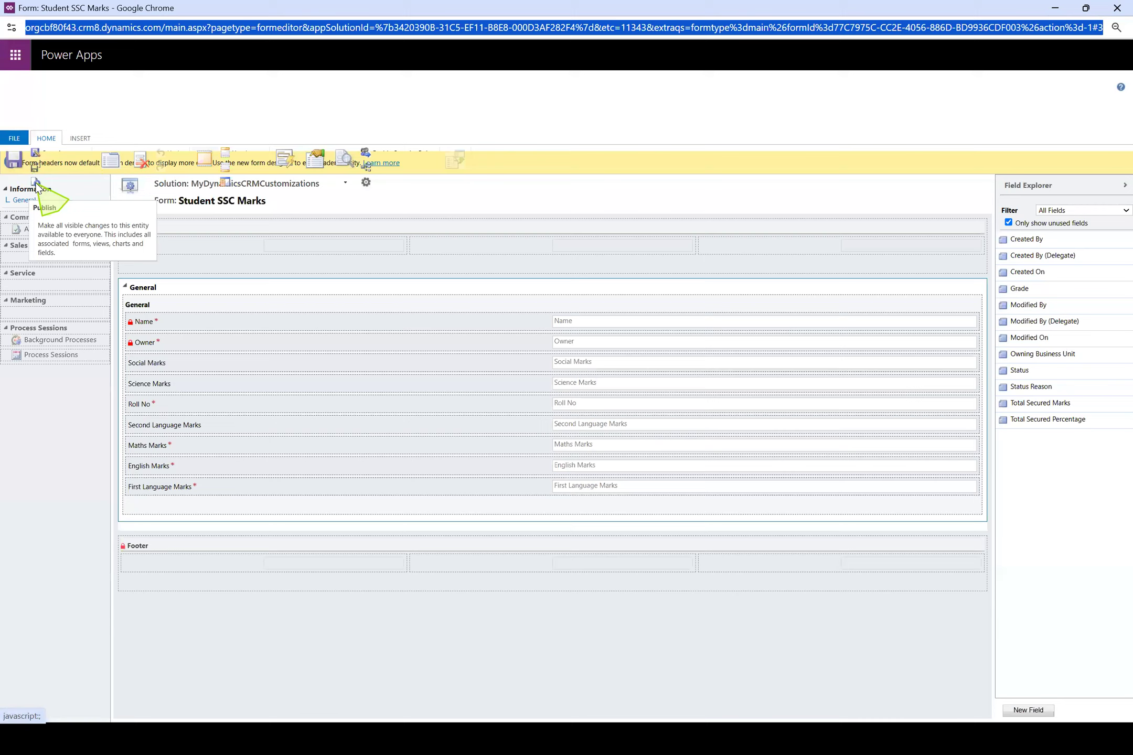
{"action": "key", "text": "alt+Tab"}
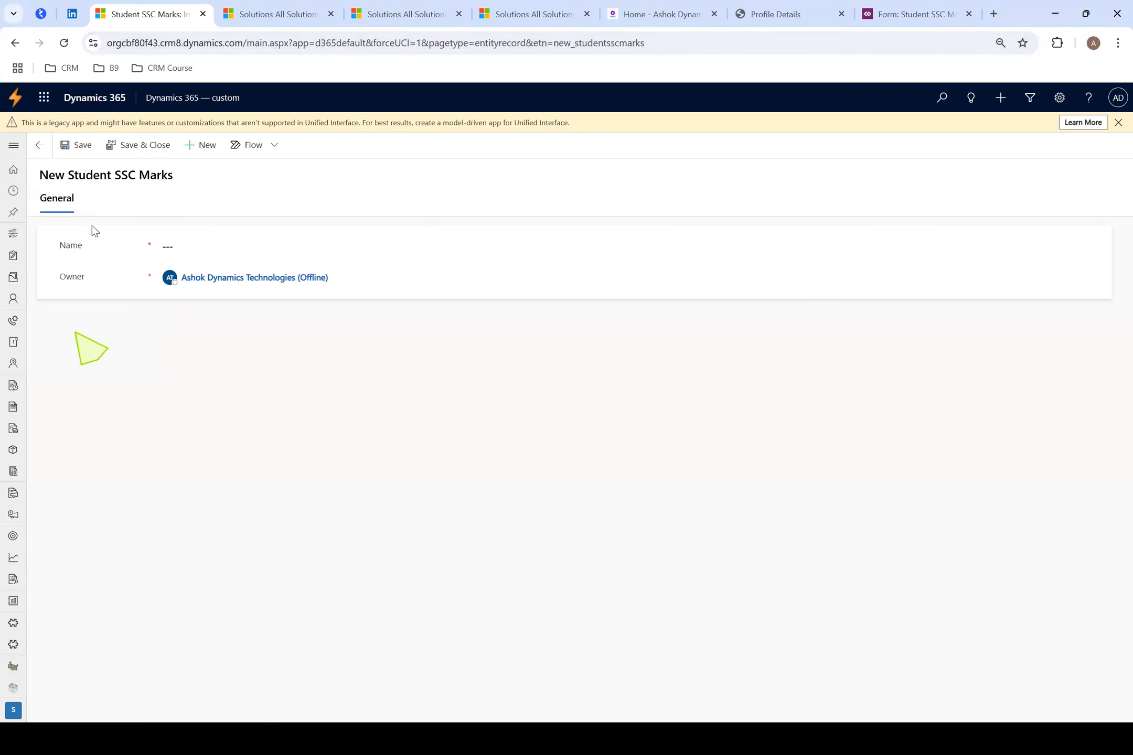
{"action": "right_click", "coordinate": [471, 344]}
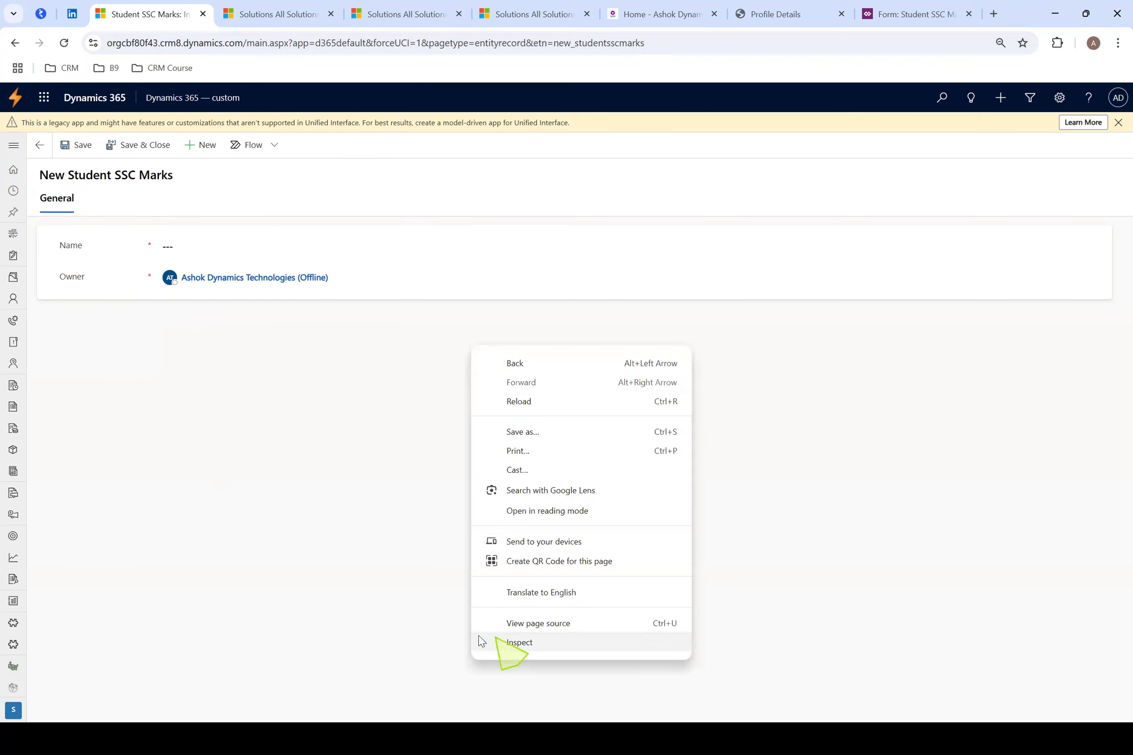
{"action": "left_click", "coordinate": [413, 566]}
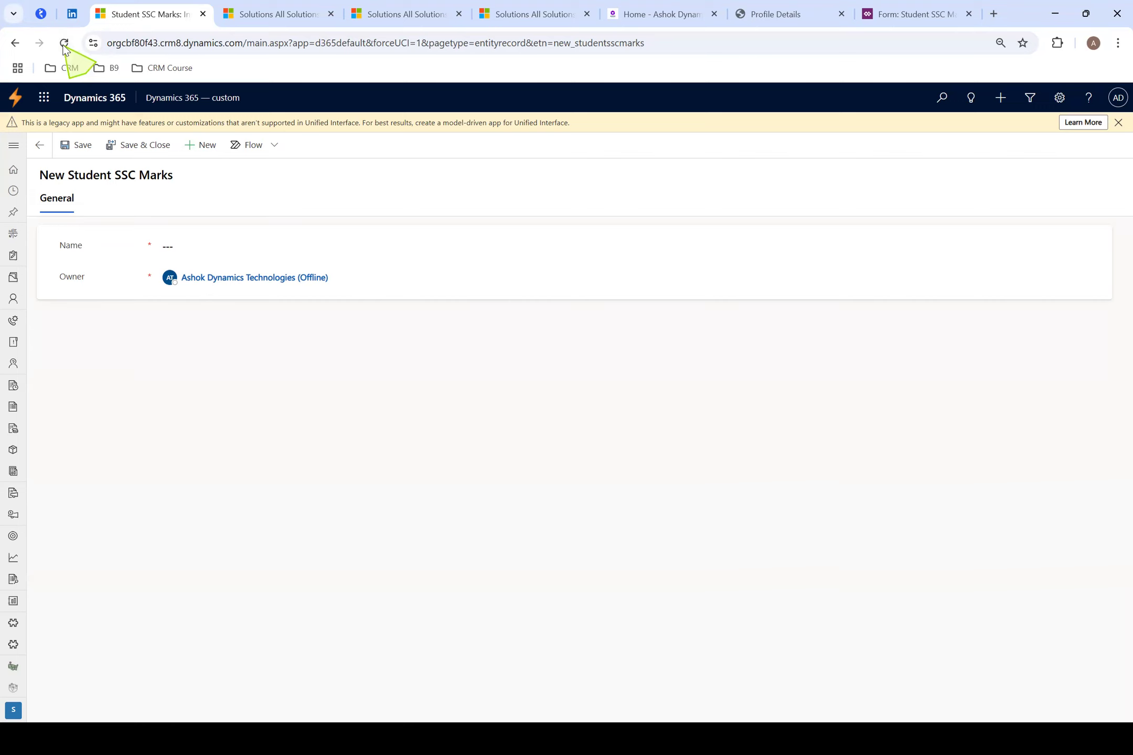
{"action": "right_click", "coordinate": [332, 347]}
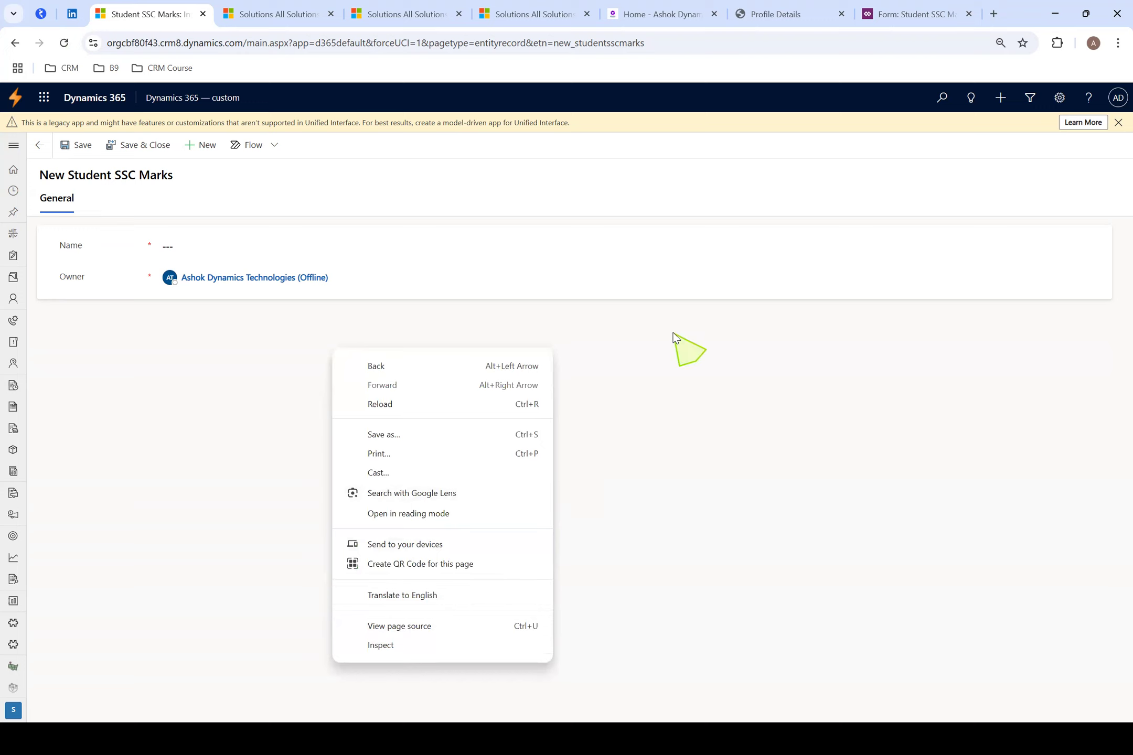
{"action": "left_click", "coordinate": [674, 337]}
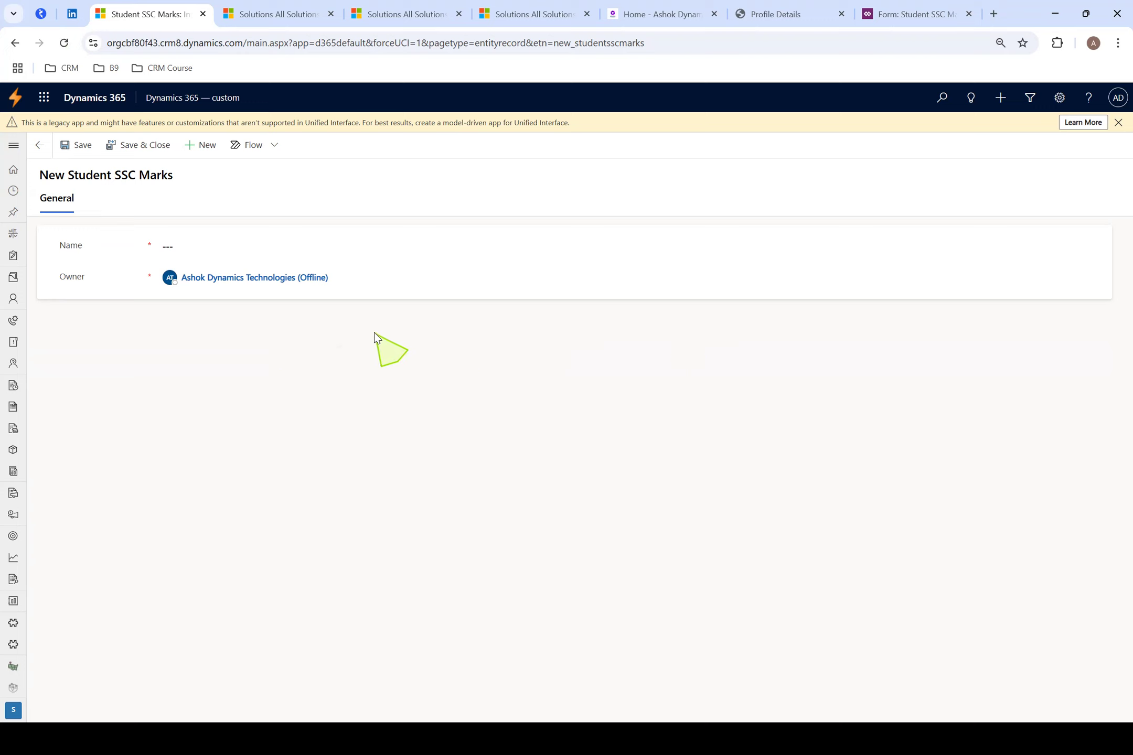
Inspect the new Student SSC Marks record page with the developer tools and run Empty Cache and Hard Reload on it
{"action": "right_click", "coordinate": [375, 333]}
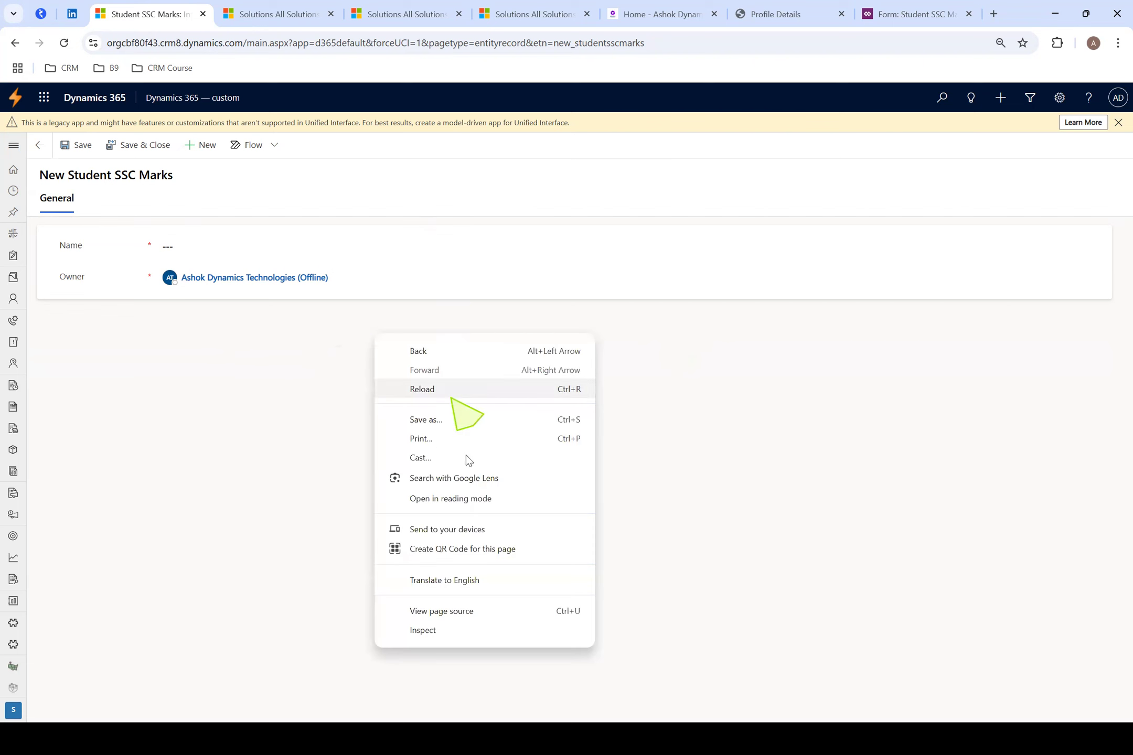
{"action": "left_click", "coordinate": [435, 629]}
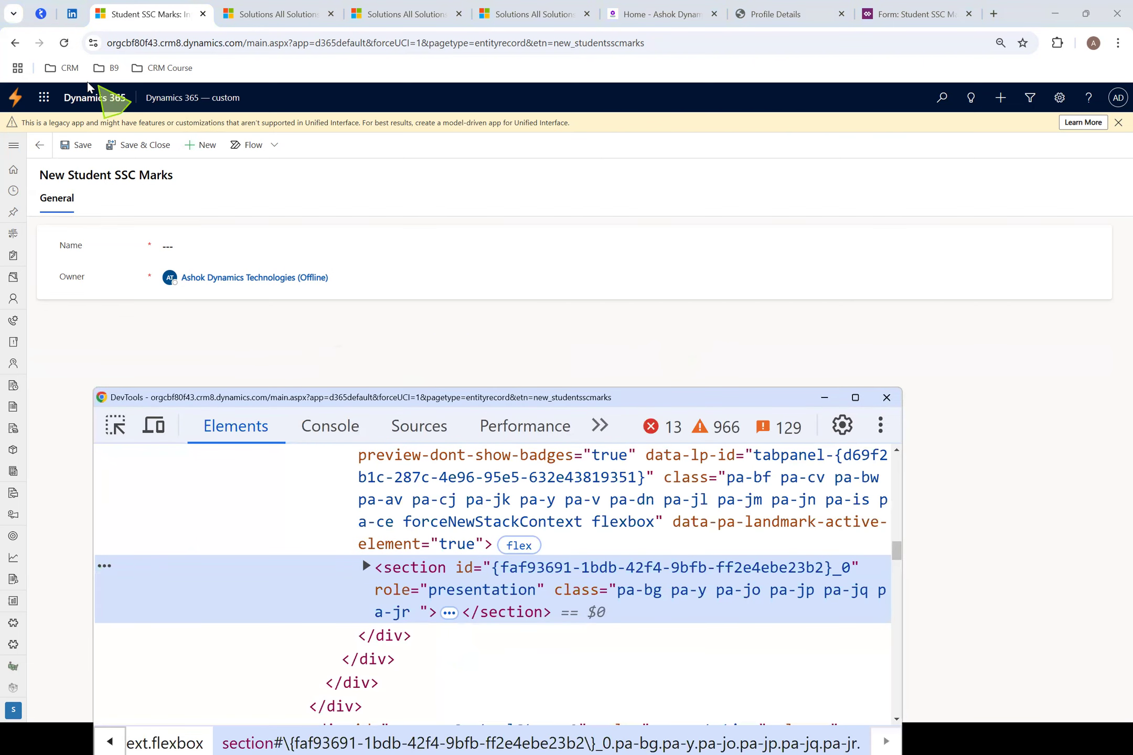
{"action": "right_click", "coordinate": [64, 43]}
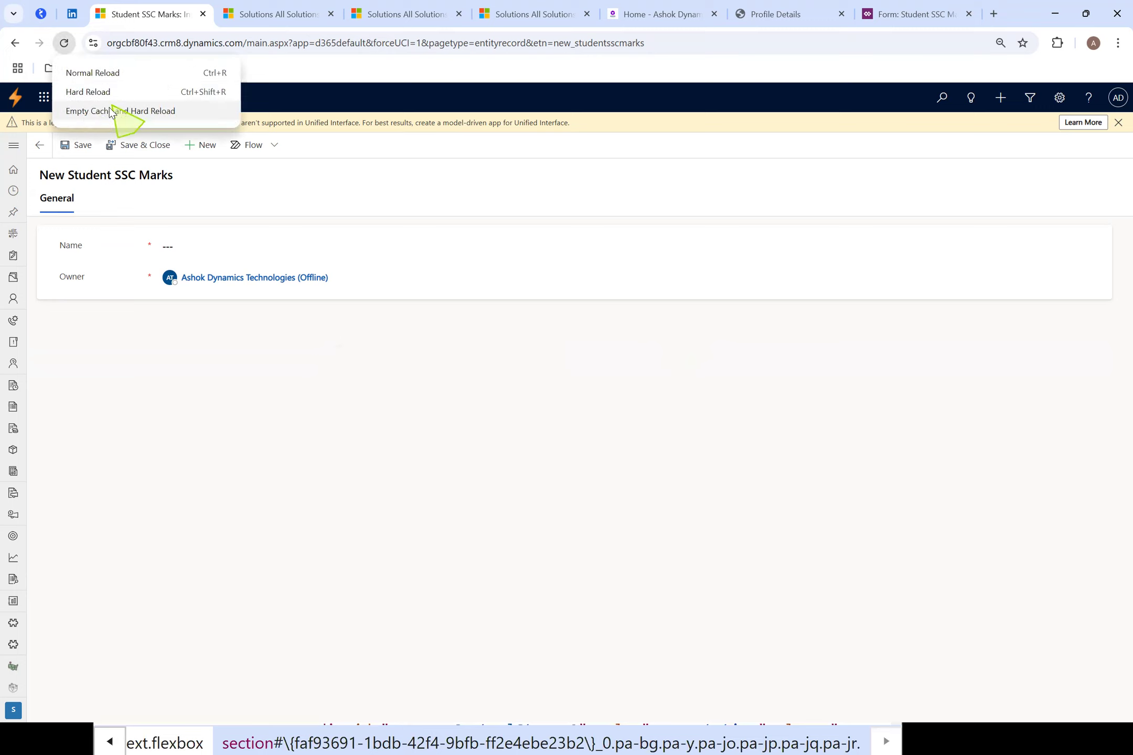
{"action": "left_click", "coordinate": [122, 112]}
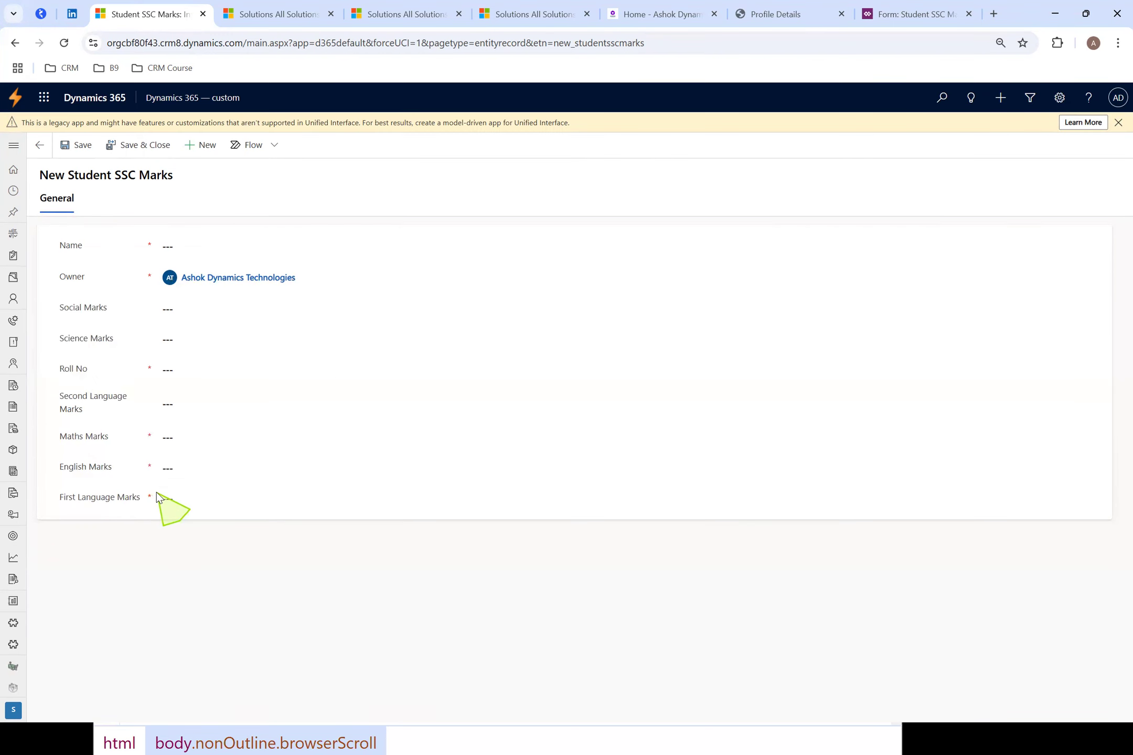
Switch back to the Student SSC Marks form editor and add Grade, Total Secured Marks and Total Secured Percentage below First Language Marks
{"action": "key", "text": "alt+Tab"}
{"action": "key", "text": "alt+Tab"}
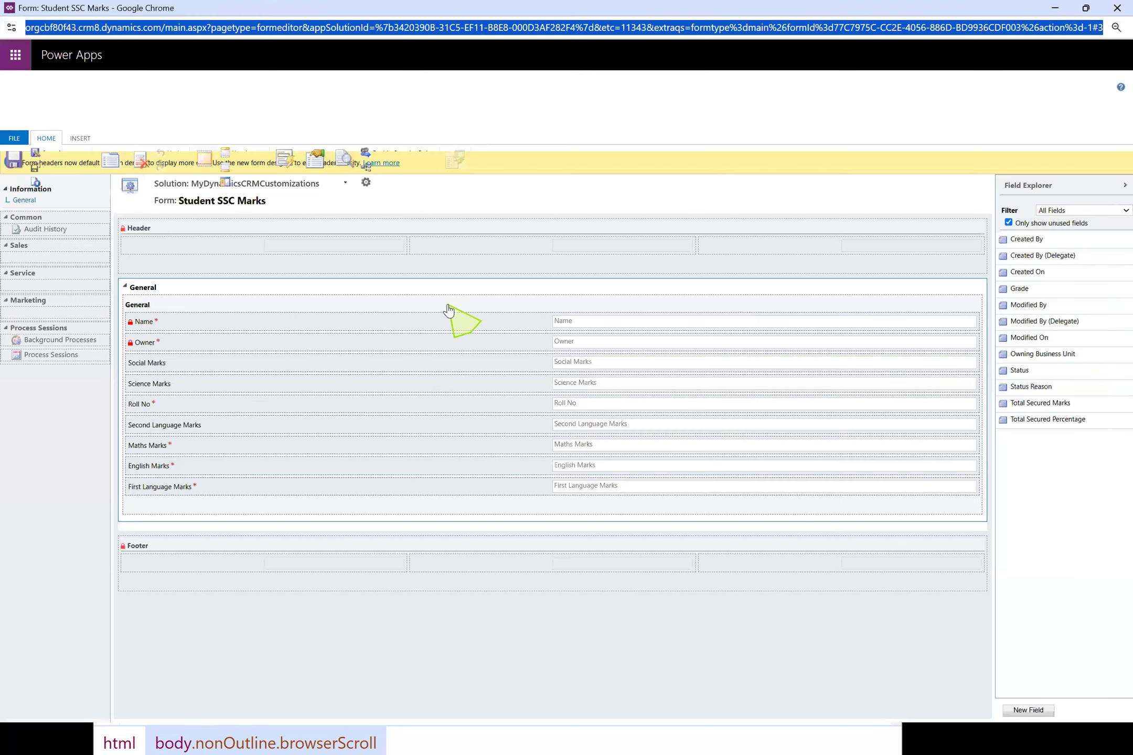
{"action": "left_click_drag", "start_coordinate": [1048, 290], "coordinate": [392, 506]}
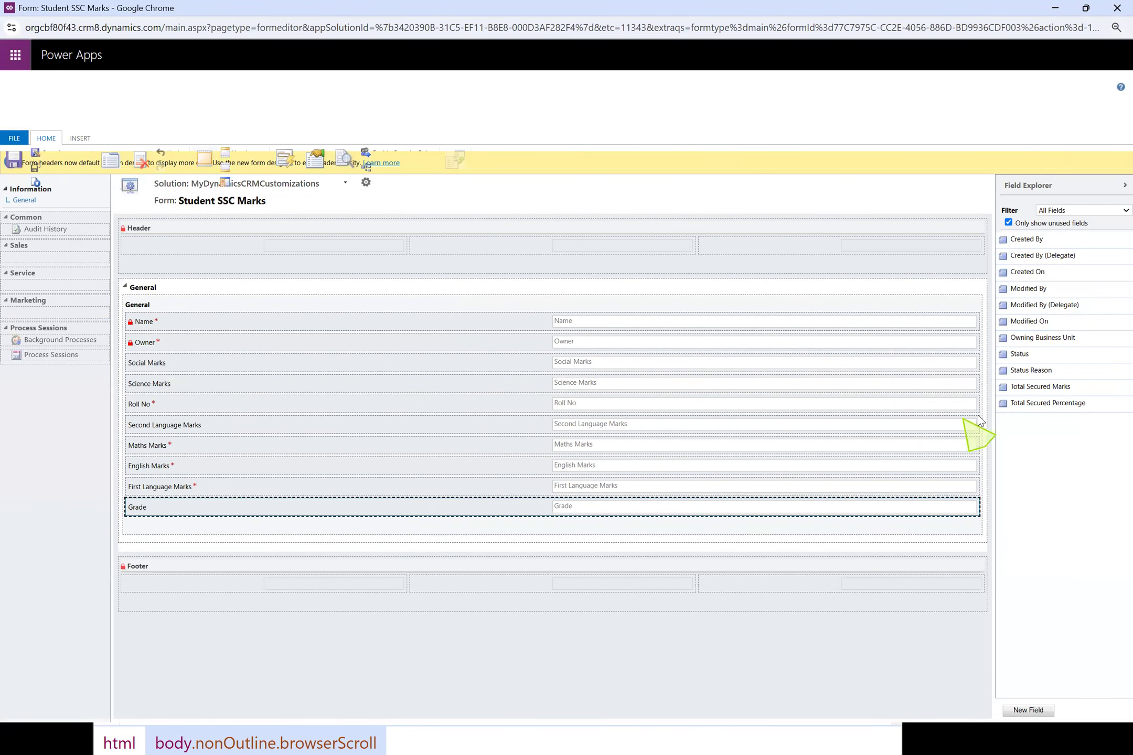
{"action": "left_click_drag", "start_coordinate": [1030, 389], "coordinate": [374, 529]}
{"action": "left_click_drag", "start_coordinate": [1082, 393], "coordinate": [412, 540]}
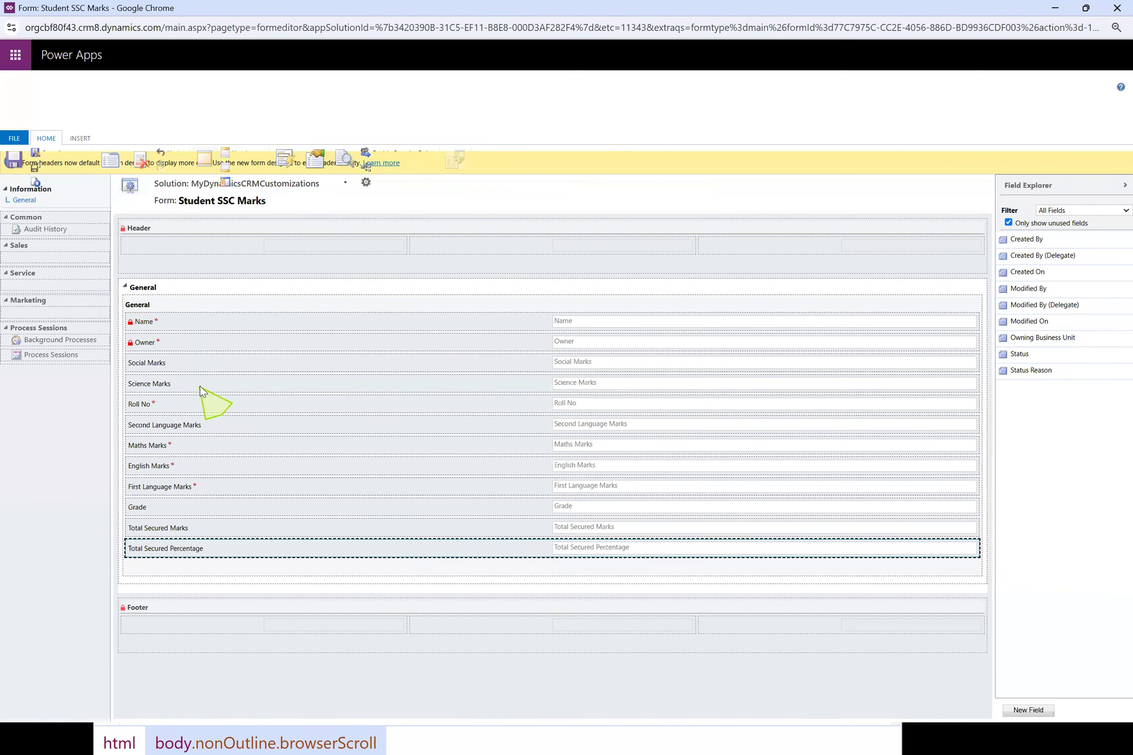
Reorder the General section's fields as Name, Roll No, Owner, then First Language, Second Language, English, Maths, Science and Social Marks
{"action": "left_click_drag", "start_coordinate": [189, 408], "coordinate": [202, 349]}
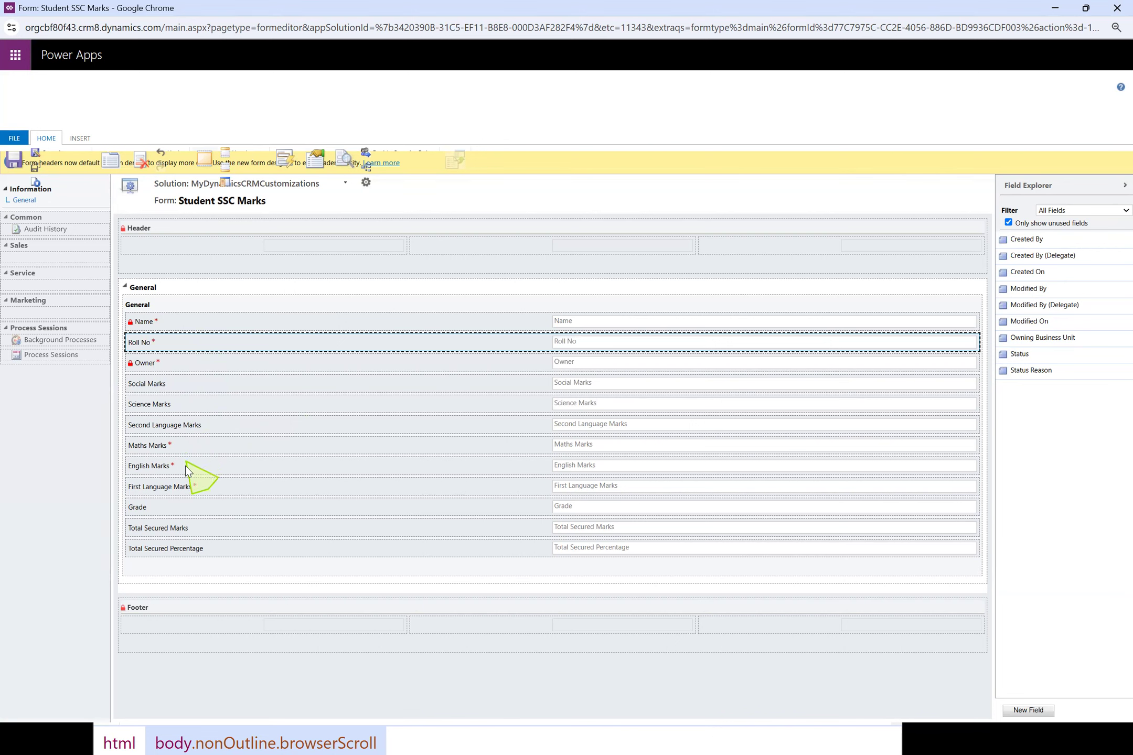
{"action": "left_click_drag", "start_coordinate": [188, 493], "coordinate": [196, 381]}
{"action": "left_click_drag", "start_coordinate": [208, 441], "coordinate": [212, 419]}
{"action": "left_click_drag", "start_coordinate": [201, 488], "coordinate": [203, 425]}
{"action": "left_click_drag", "start_coordinate": [165, 484], "coordinate": [176, 449]}
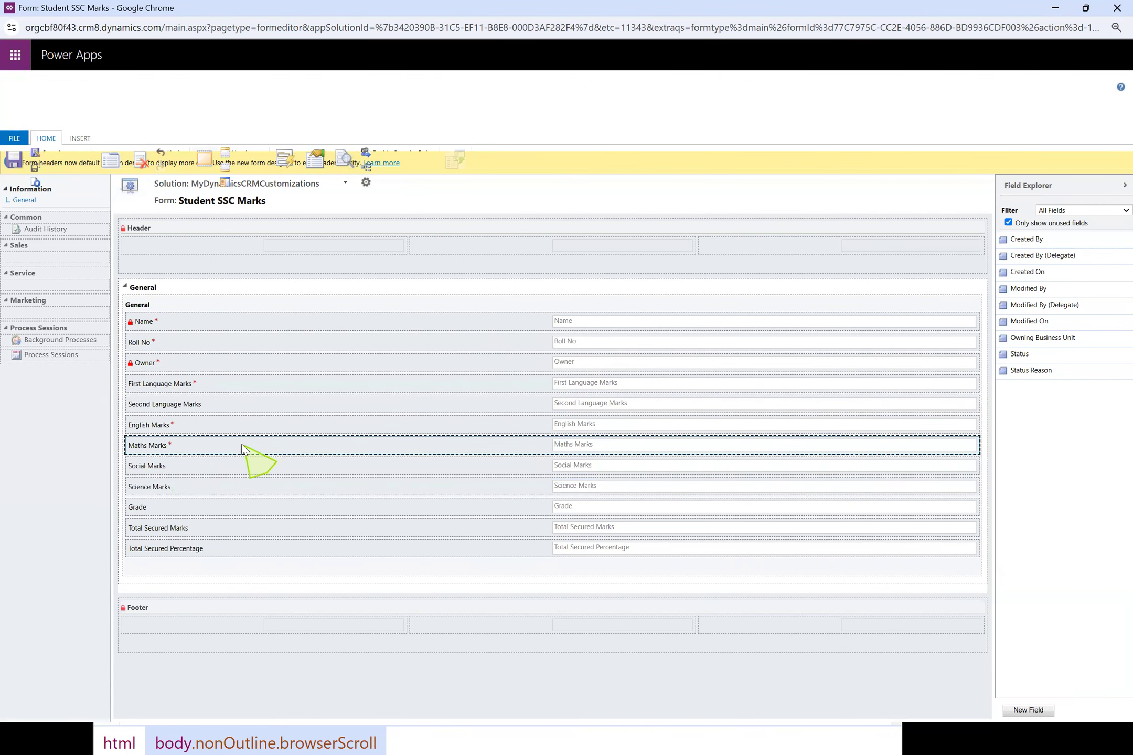
{"action": "left_click_drag", "start_coordinate": [372, 488], "coordinate": [443, 508]}
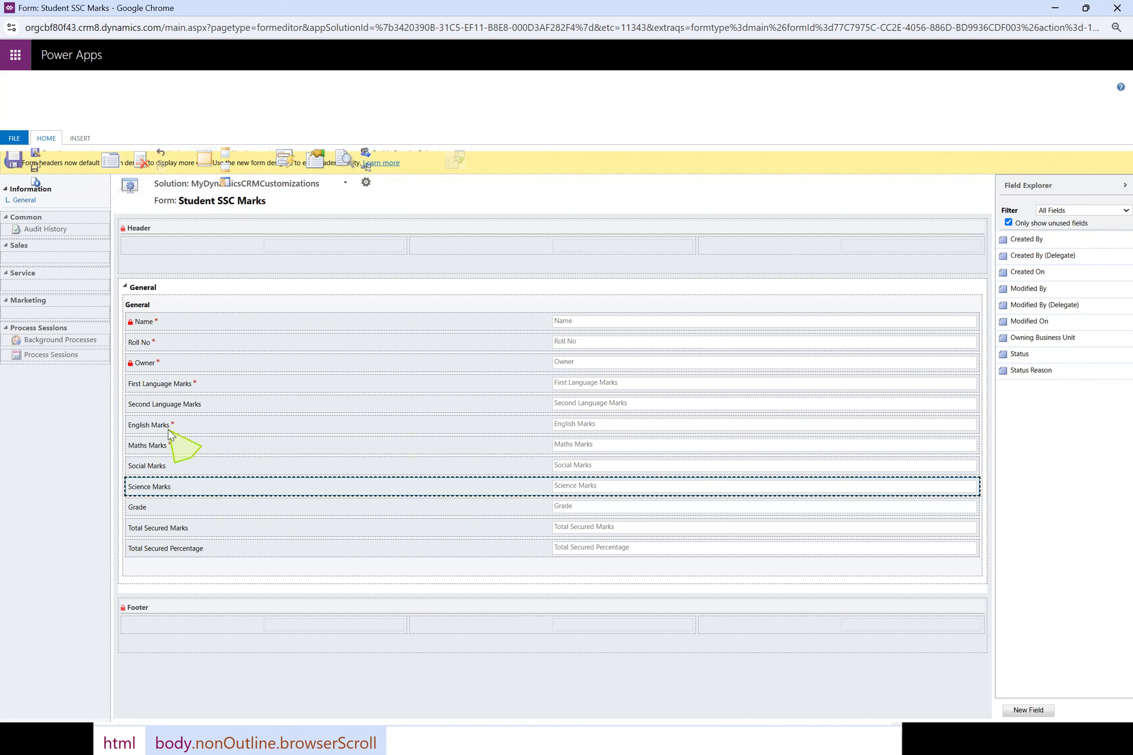
{"action": "left_click_drag", "start_coordinate": [167, 492], "coordinate": [178, 472]}
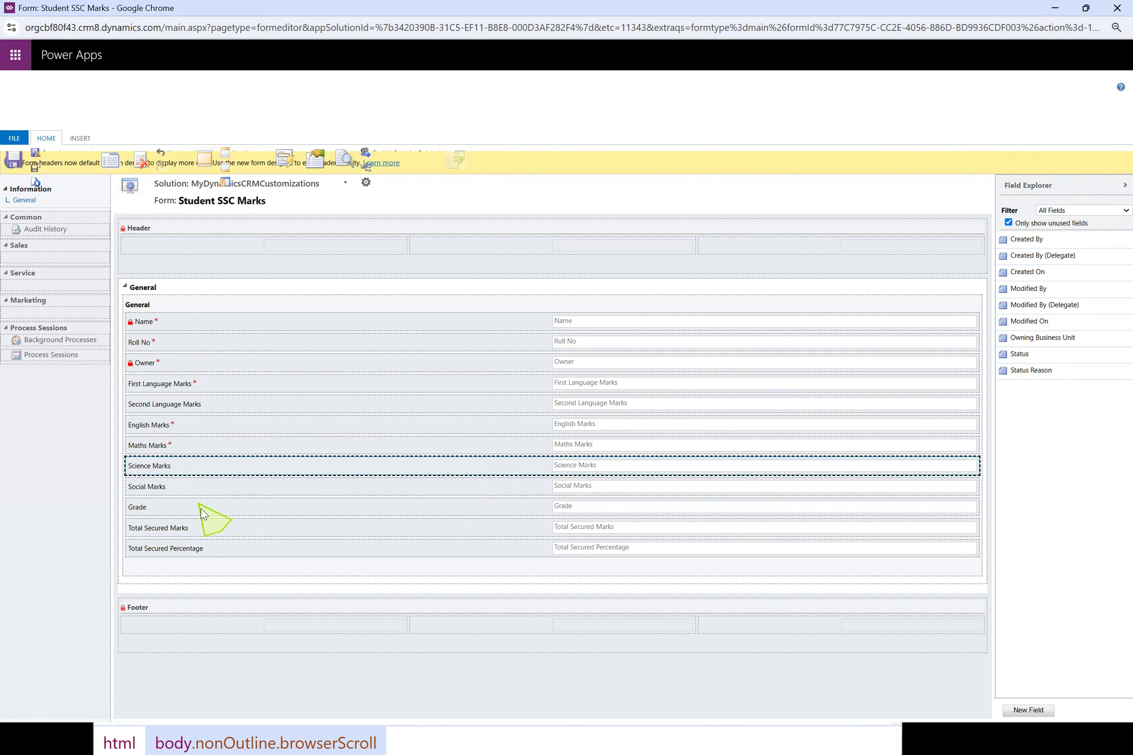
Move Grade below Total Secured Percentage in the General section, then save and publish the form
{"action": "mouse_move", "coordinate": [182, 532]}
{"action": "left_mouse_down"}
{"action": "mouse_move", "coordinate": [183, 511]}
{"action": "mouse_move", "coordinate": [179, 552]}
{"action": "left_mouse_up"}
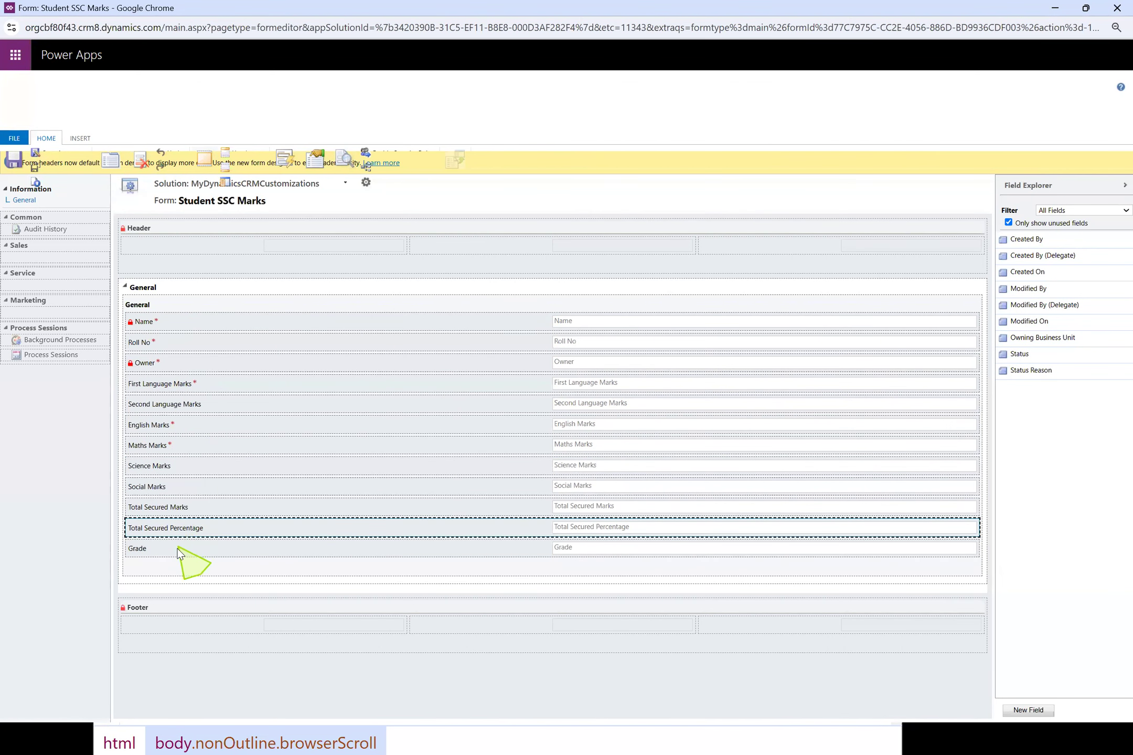
{"action": "left_click", "coordinate": [167, 512]}
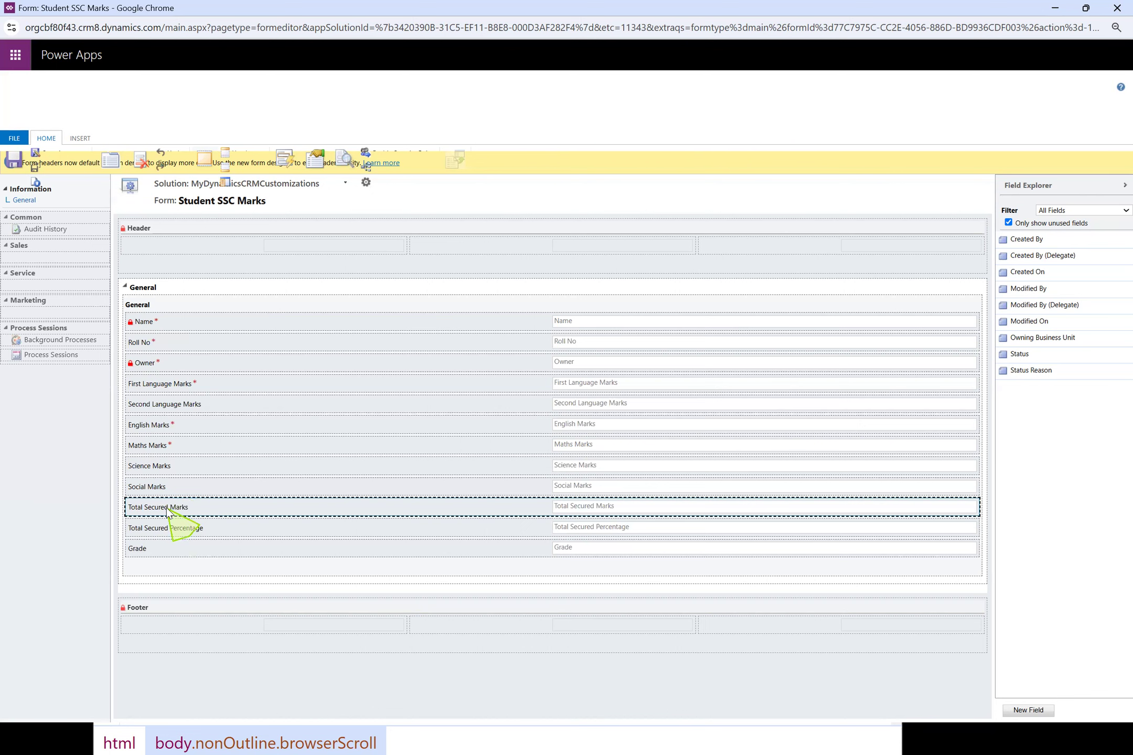
{"action": "left_click", "coordinate": [205, 530]}
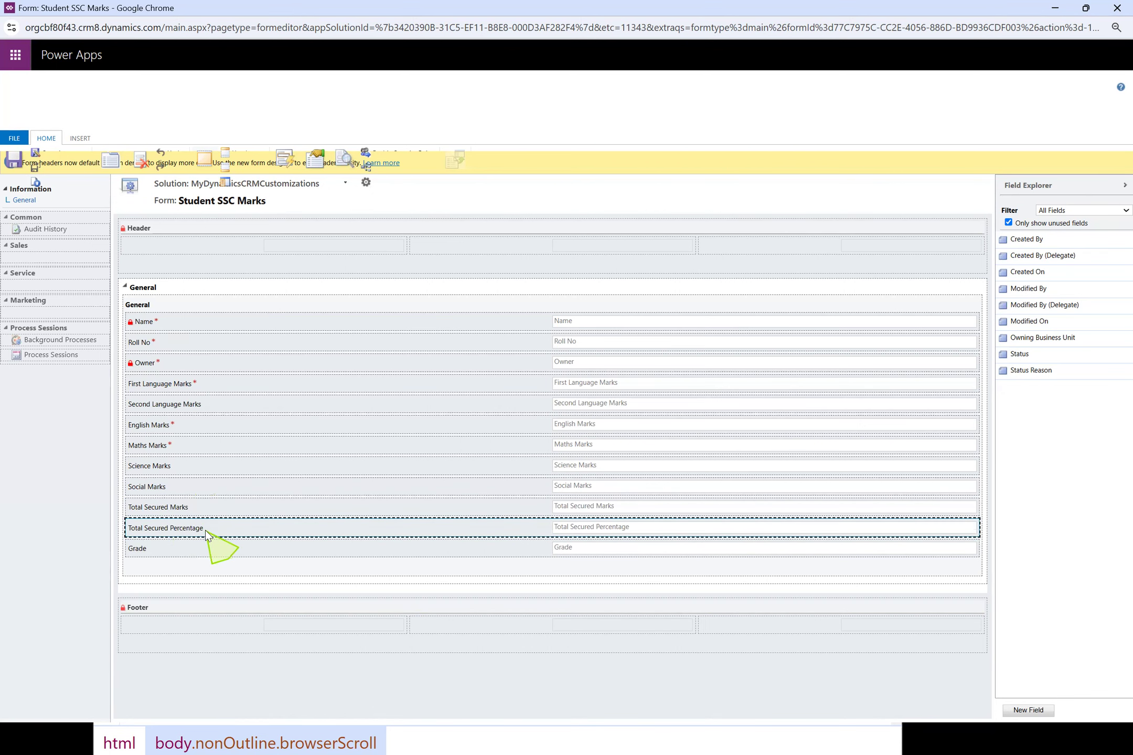
{"action": "left_click", "coordinate": [187, 551]}
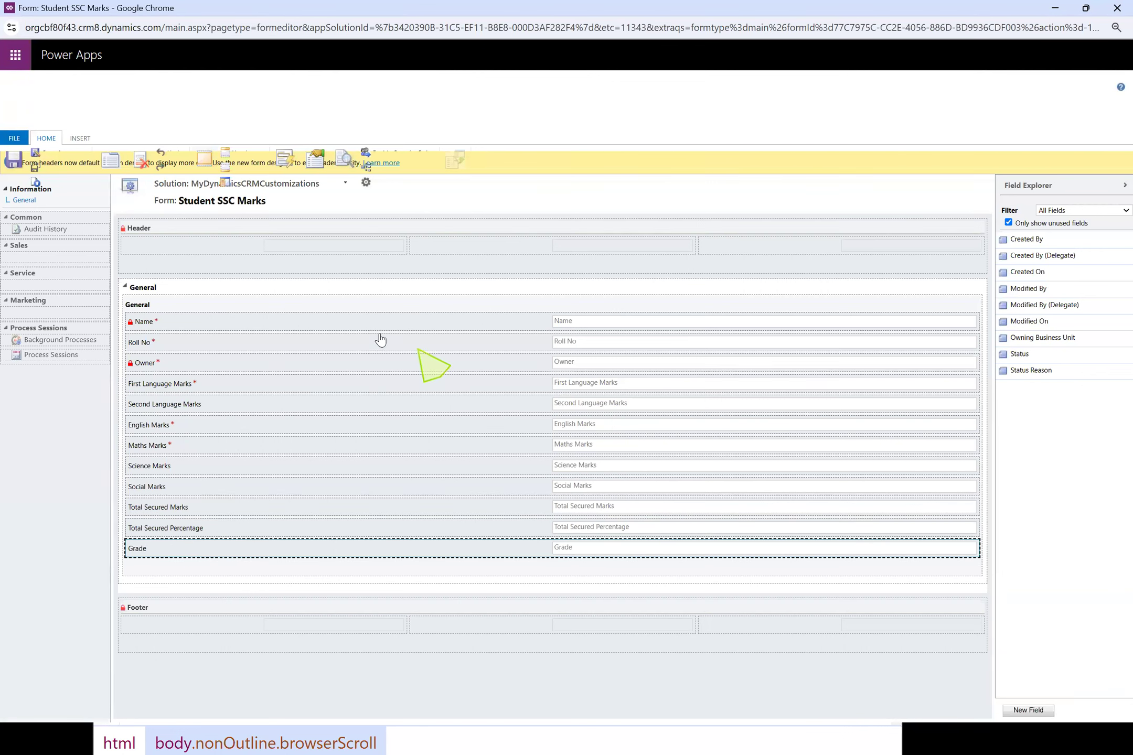
{"action": "left_click", "coordinate": [12, 164]}
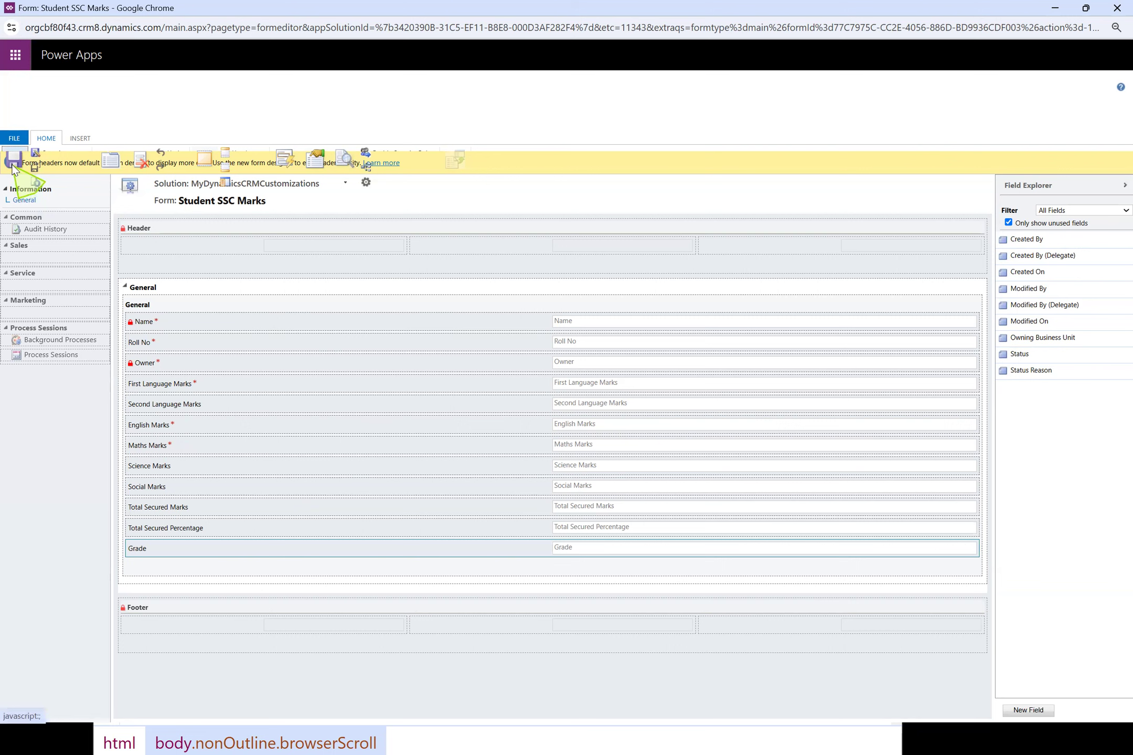
{"action": "left_click", "coordinate": [34, 181]}
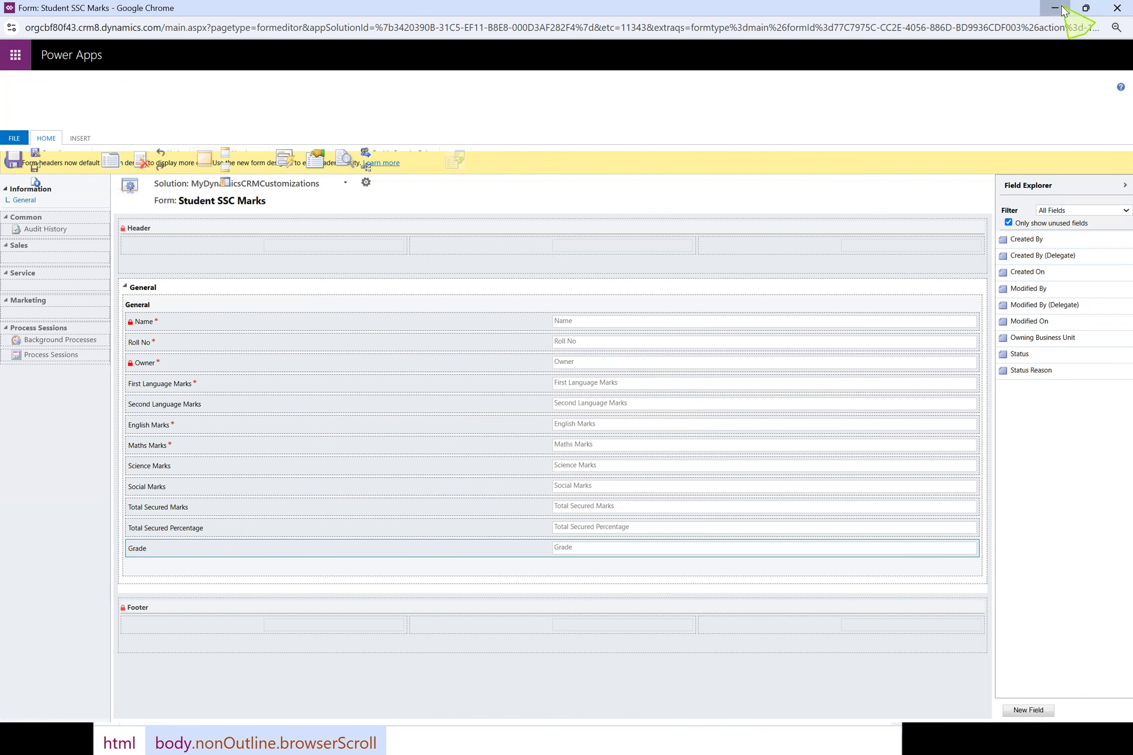
Switch to the Dynamics 365 app, open the Student SSC Marks list under Extensions and start a new record with the published form
{"action": "left_click", "coordinate": [1086, 7]}
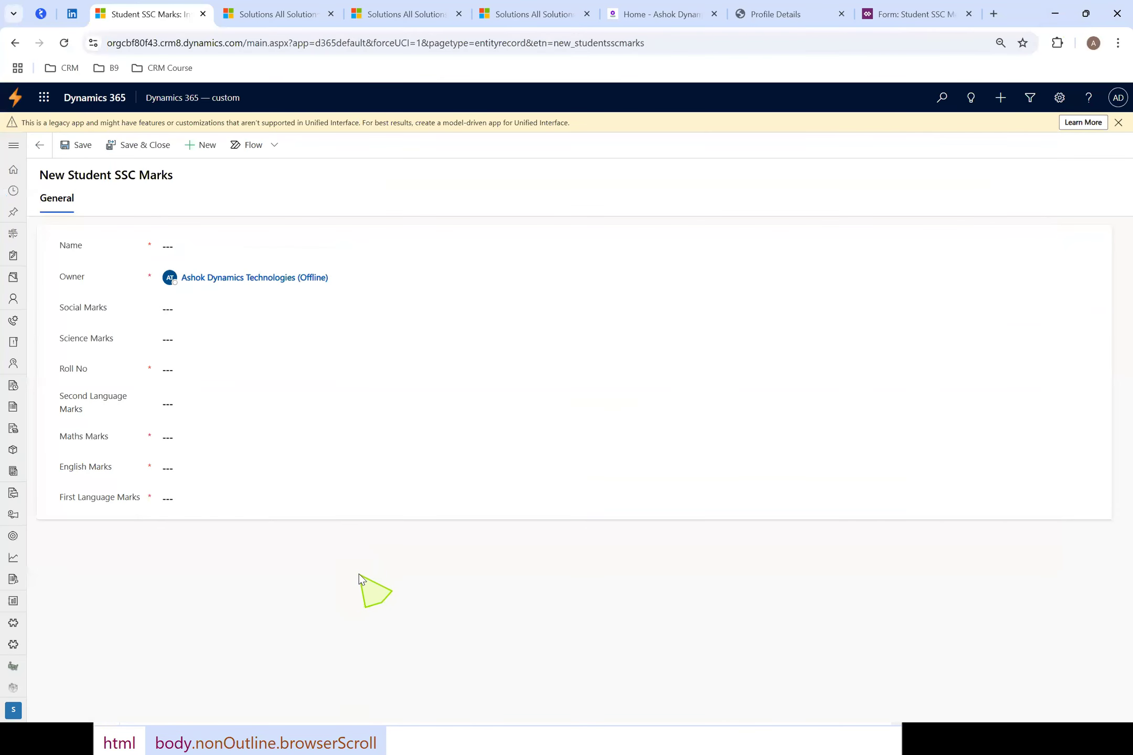
{"action": "left_click", "coordinate": [14, 146]}
{"action": "scroll", "coordinate": [79, 624], "scroll_direction": "down", "scroll_amount": 5}
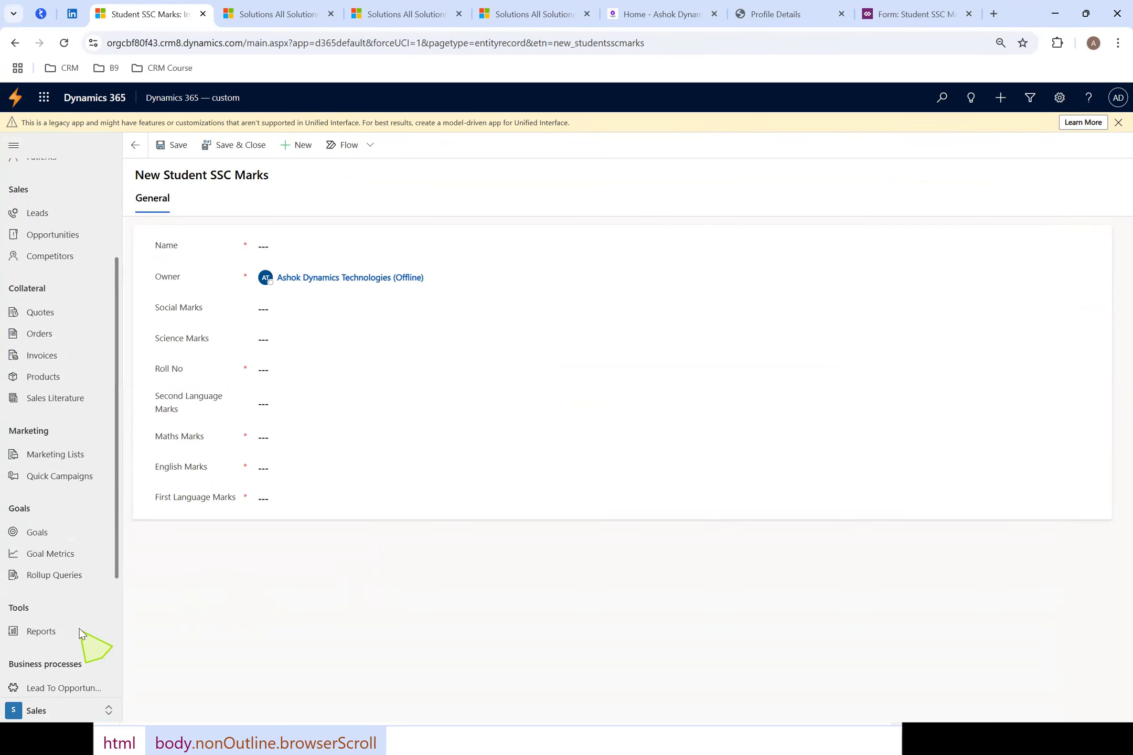
{"action": "left_click", "coordinate": [76, 686]}
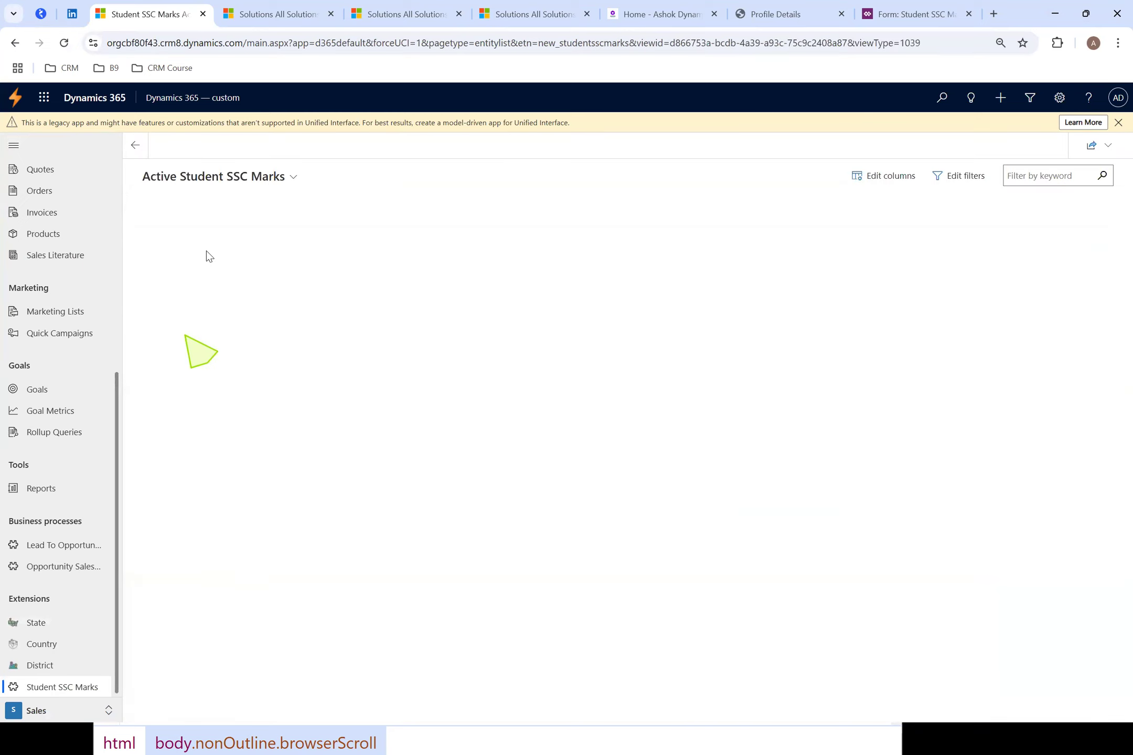
{"action": "left_click", "coordinate": [252, 146]}
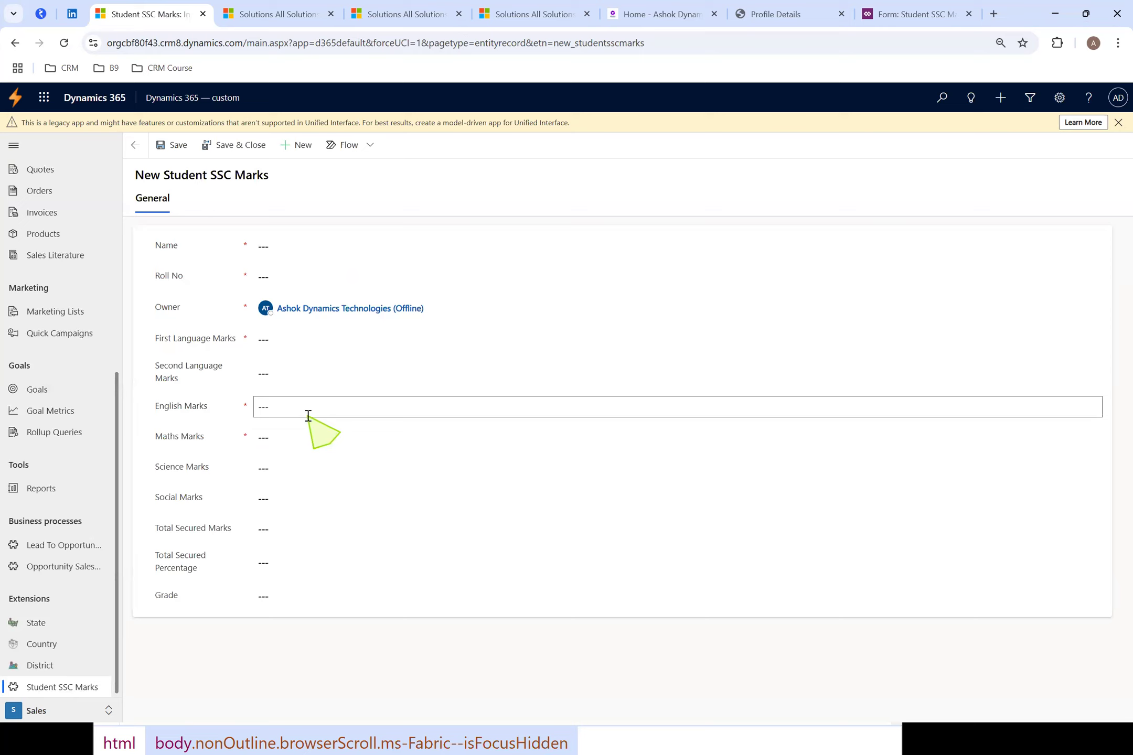
{"action": "left_click_drag", "start_coordinate": [170, 176], "coordinate": [286, 178]}
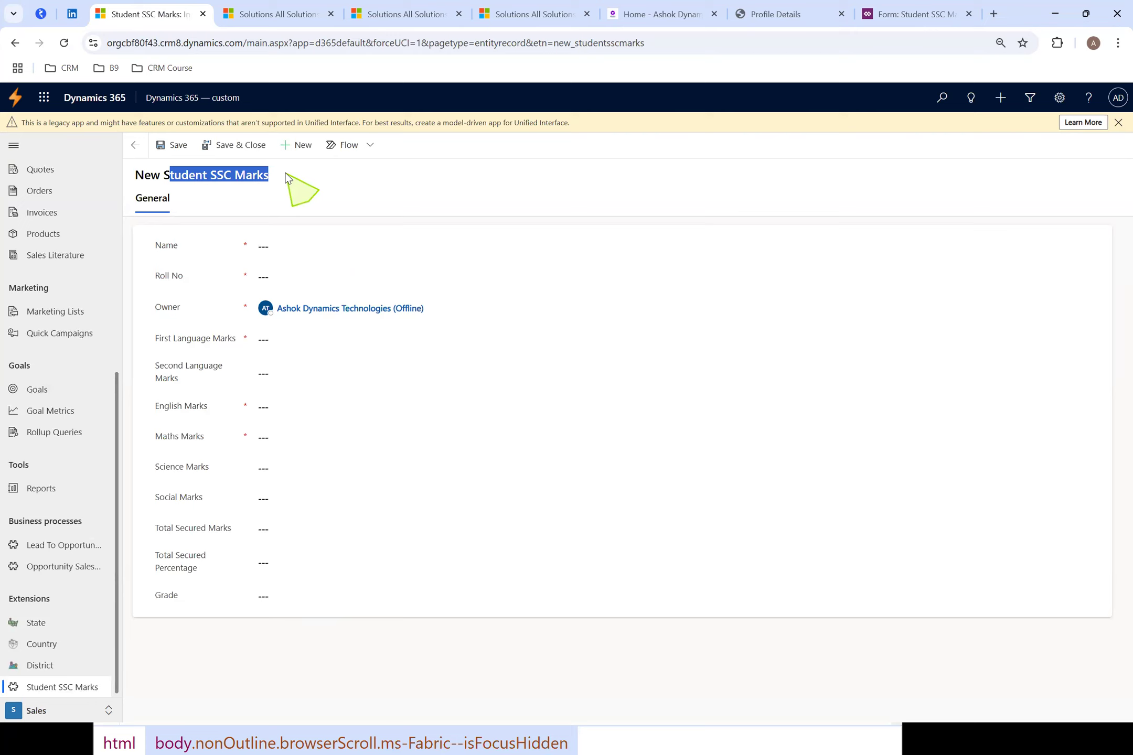
{"action": "left_click", "coordinate": [290, 181]}
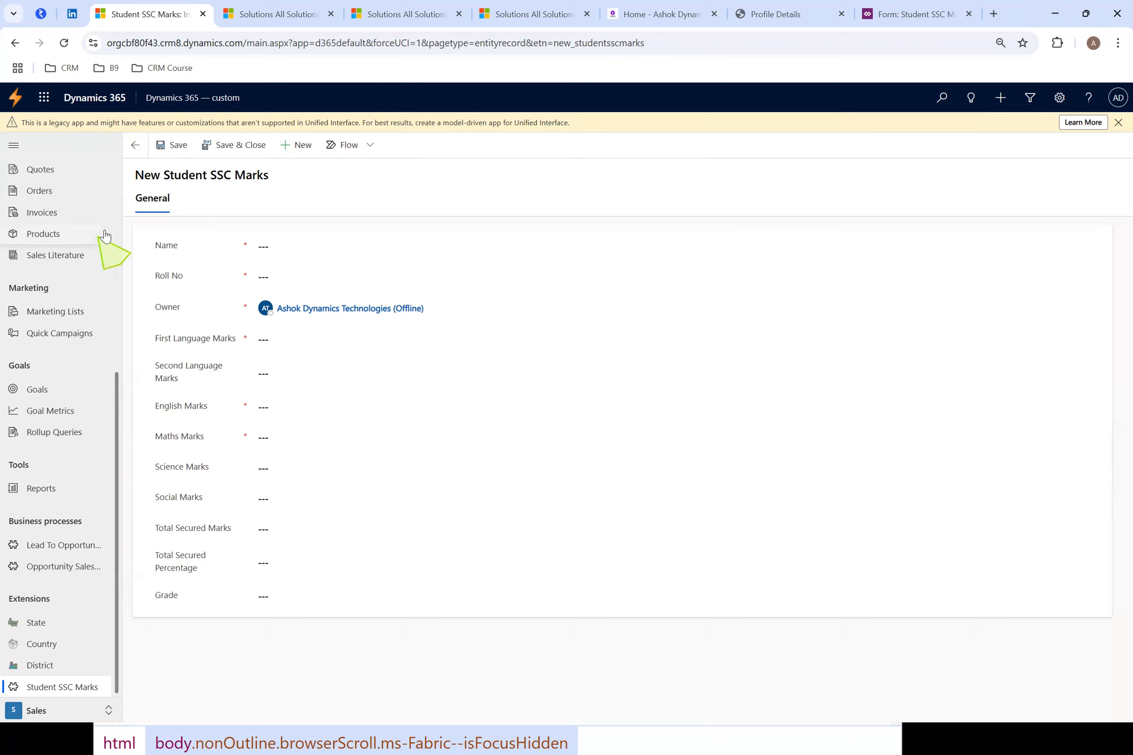
{"action": "left_click_drag", "start_coordinate": [169, 176], "coordinate": [347, 159]}
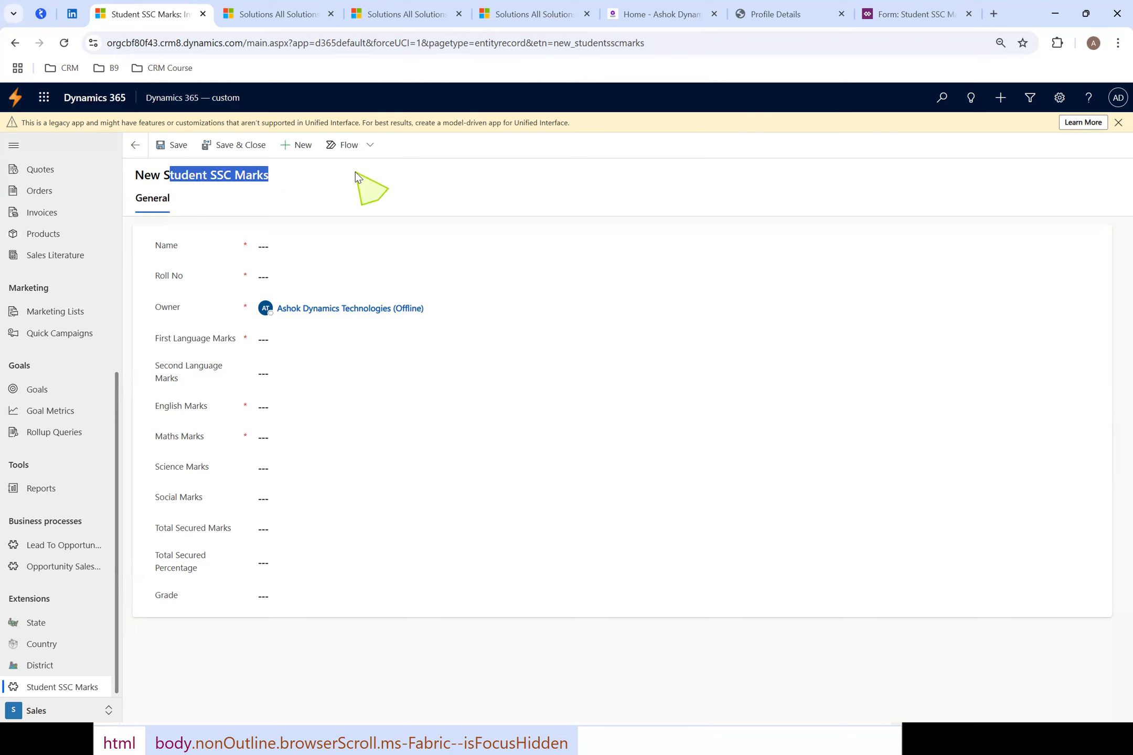
{"action": "left_click", "coordinate": [355, 171]}
{"action": "left_click_drag", "start_coordinate": [179, 176], "coordinate": [344, 175]}
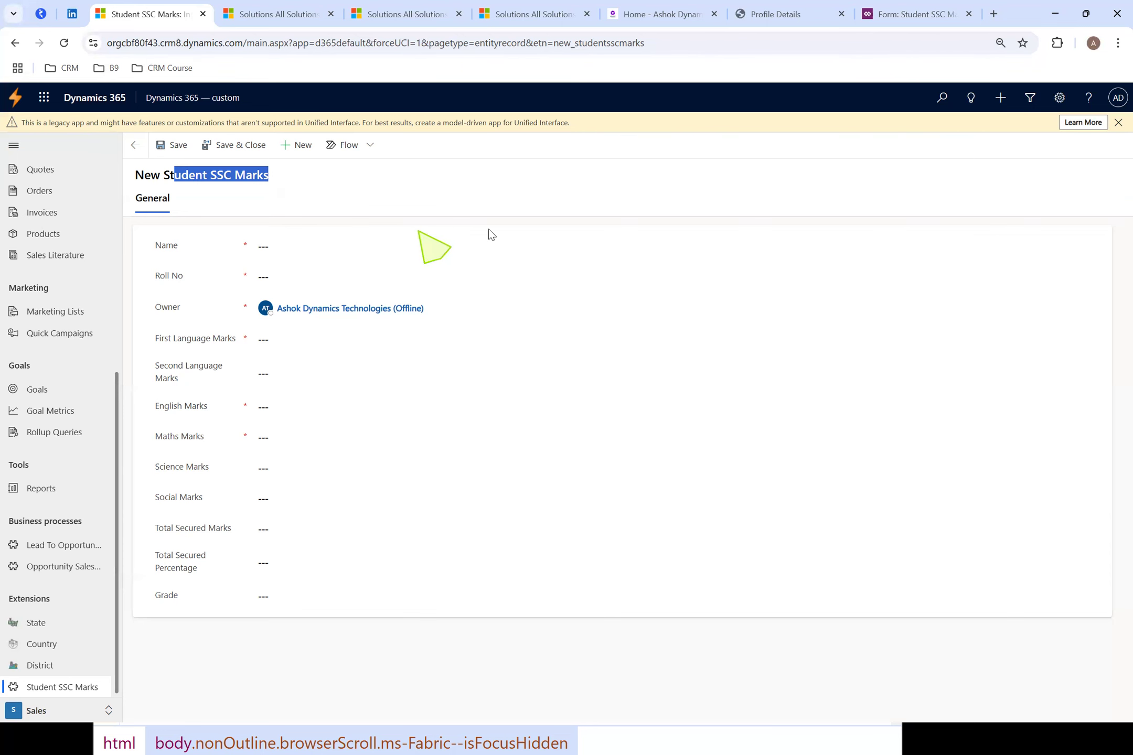
{"action": "key", "text": "alt+Tab"}
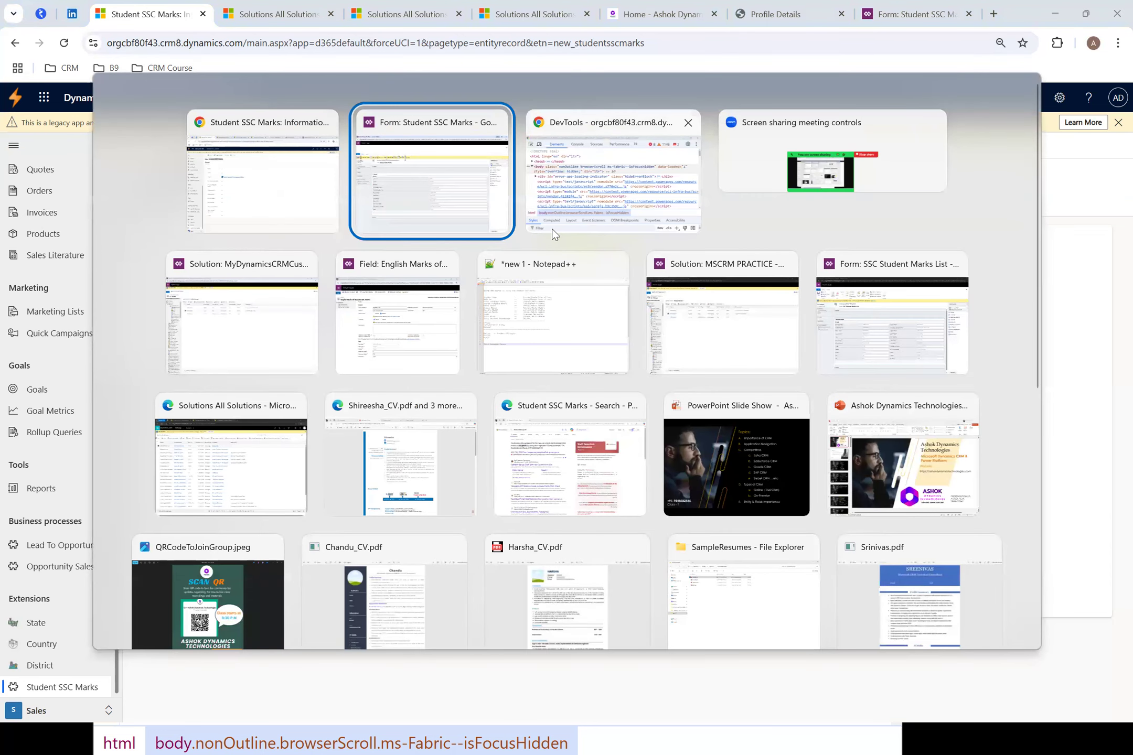
{"action": "left_click", "coordinate": [270, 228]}
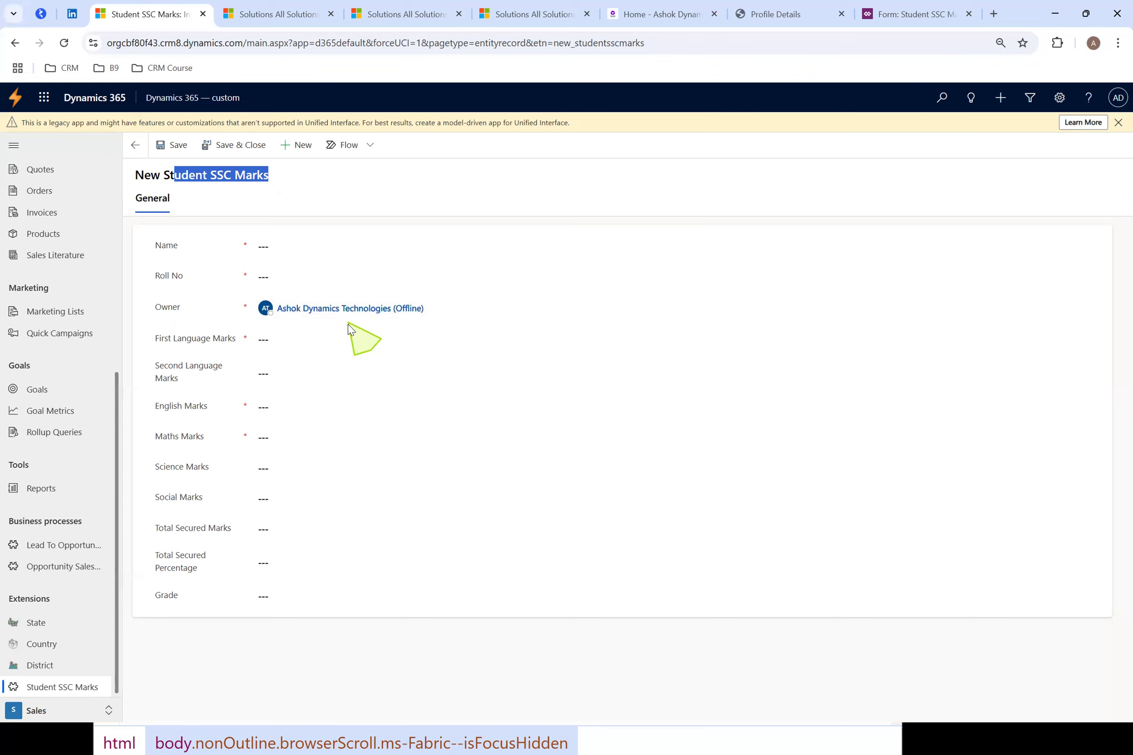